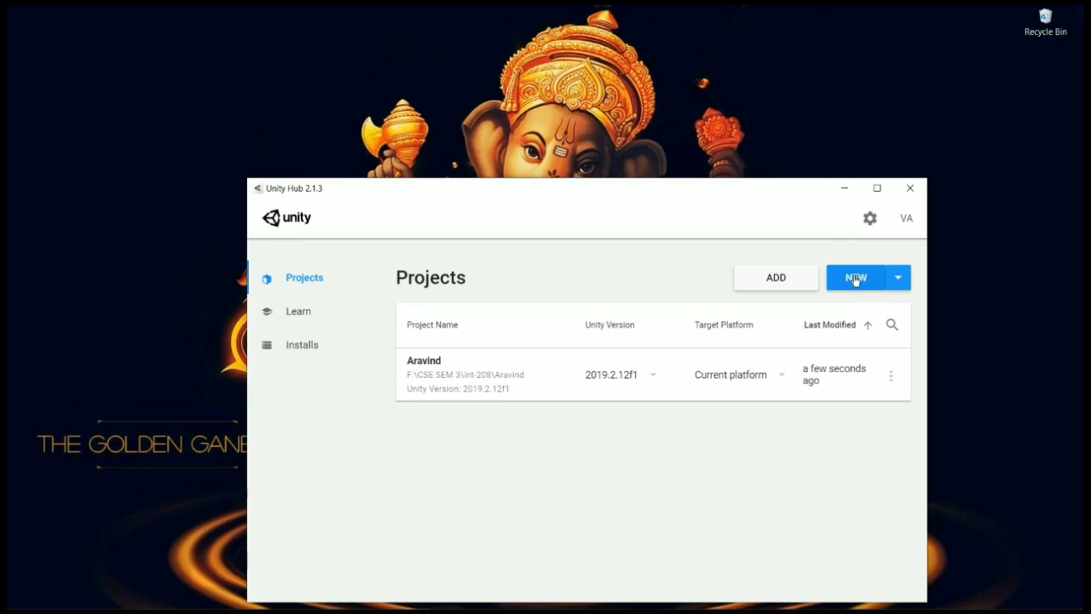
# - Create a new project from the 2D template, naming it with the author's first name followed by "_test"
pyautogui.click(856, 277)
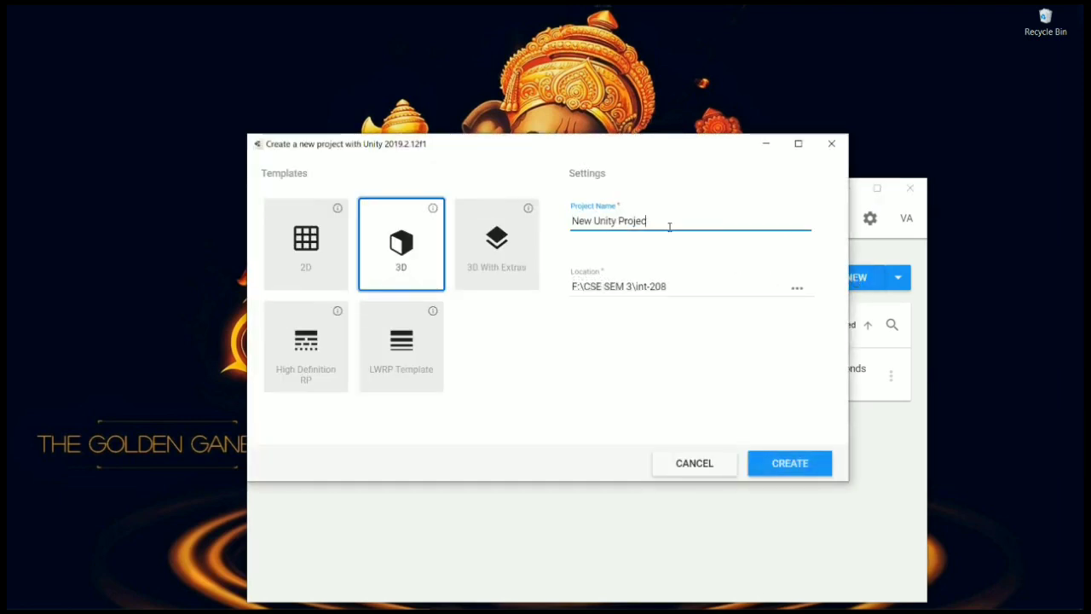
pyautogui.press('BackSpace')
pyautogui.press('BackSpace')
pyautogui.press('BackSpace')
pyautogui.press('BackSpace')
pyautogui.press('BackSpace')
pyautogui.press('BackSpace')
pyautogui.press('BackSpace')
pyautogui.press('BackSpace')
pyautogui.press('BackSpace')
pyautogui.press('BackSpace')
pyautogui.press('BackSpace')
pyautogui.press('BackSpace')
pyautogui.press('BackSpace')
pyautogui.press('BackSpace')
pyautogui.press('BackSpace')
pyautogui.press('BackSpace')
pyautogui.press('BackSpace')
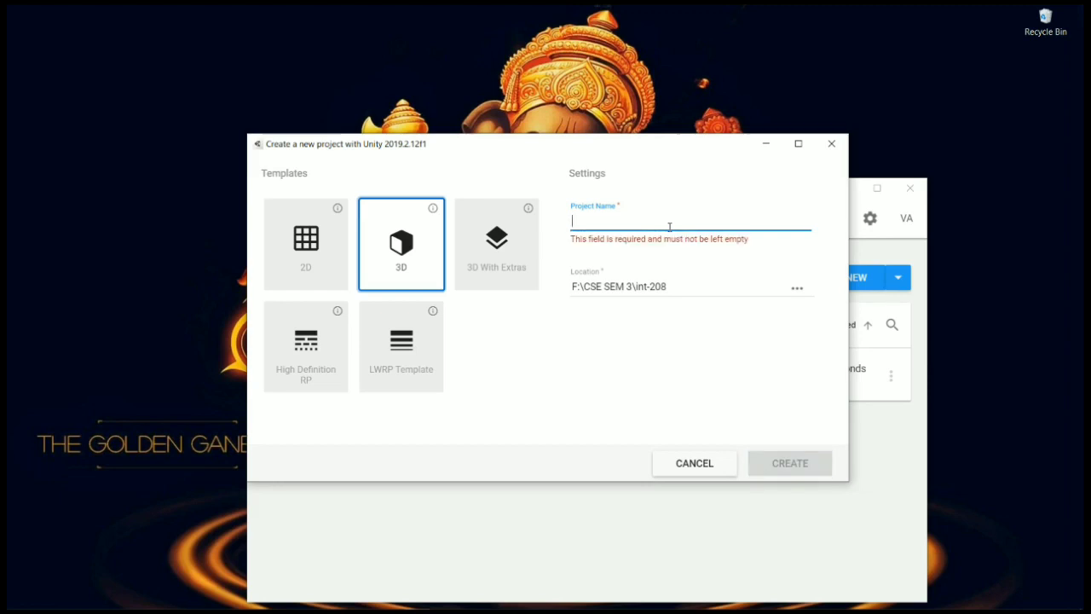
pyautogui.write('Aravind_test')
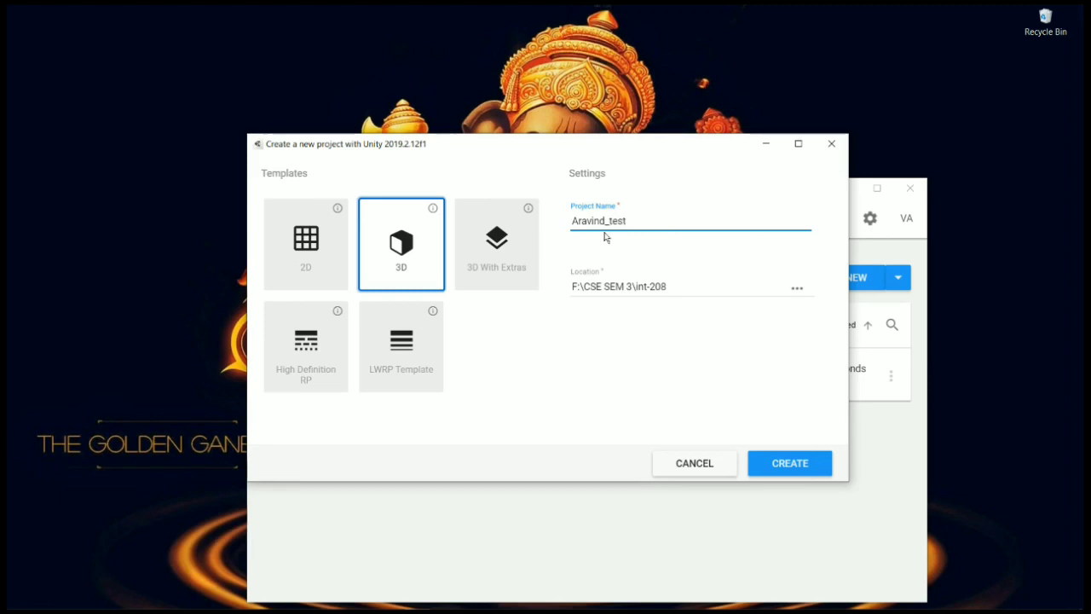
pyautogui.click(318, 265)
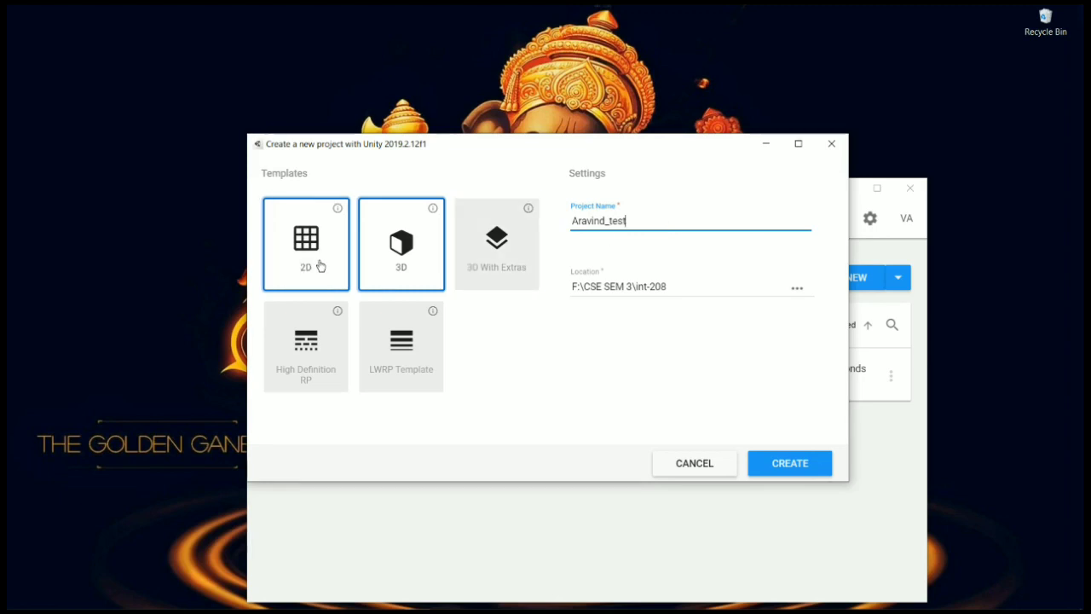
pyautogui.click(773, 466)
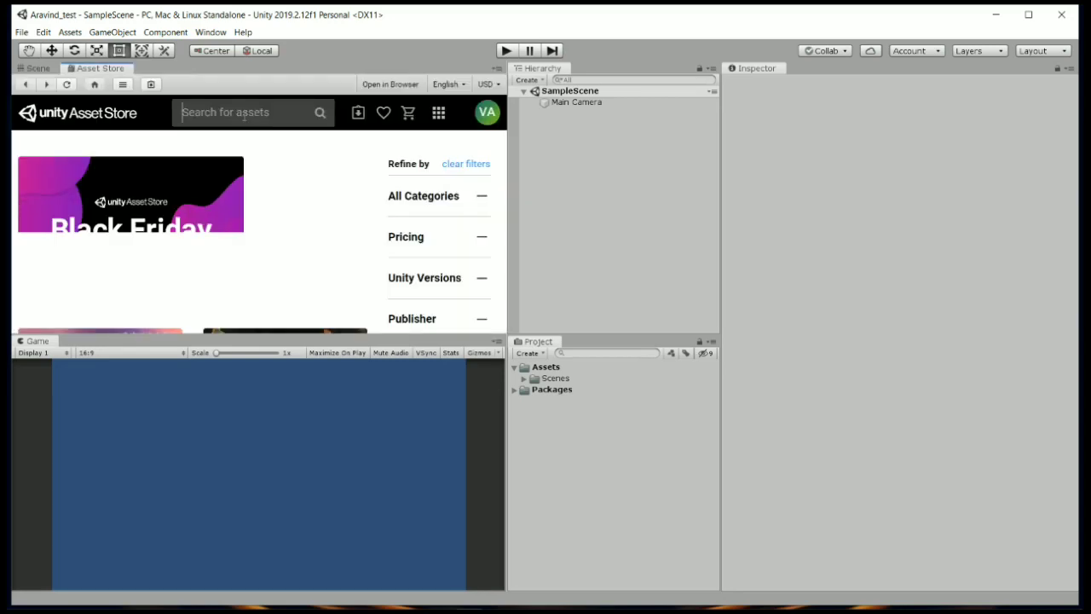
# - Search the Asset Store for "flappy bird", import all of the Flappy Bird Style Example Game package, and restore the editor layout
pyautogui.write('flapp')
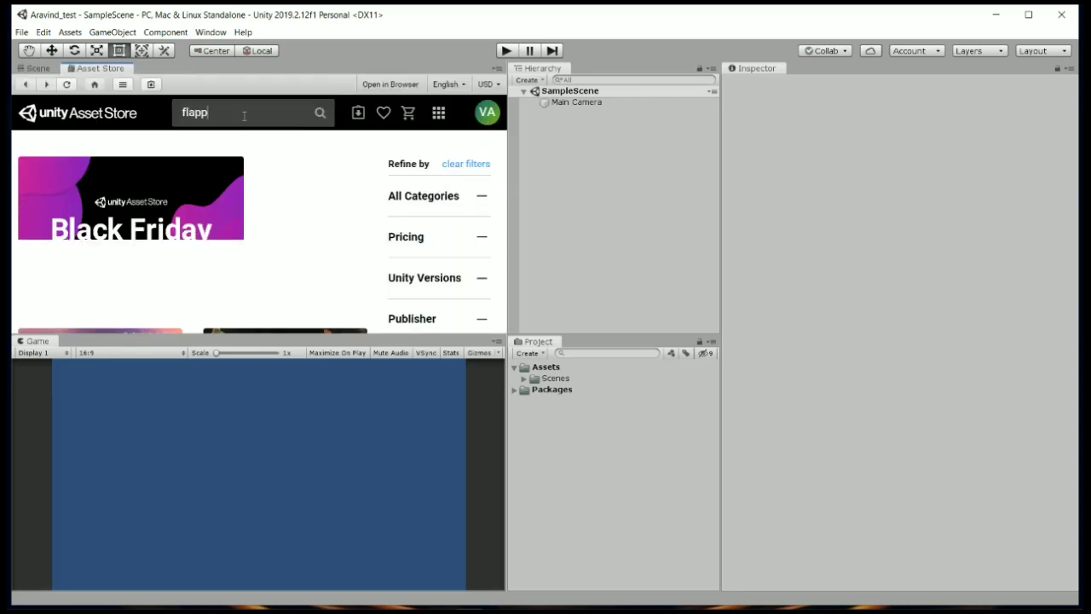
pyautogui.write('y bird')
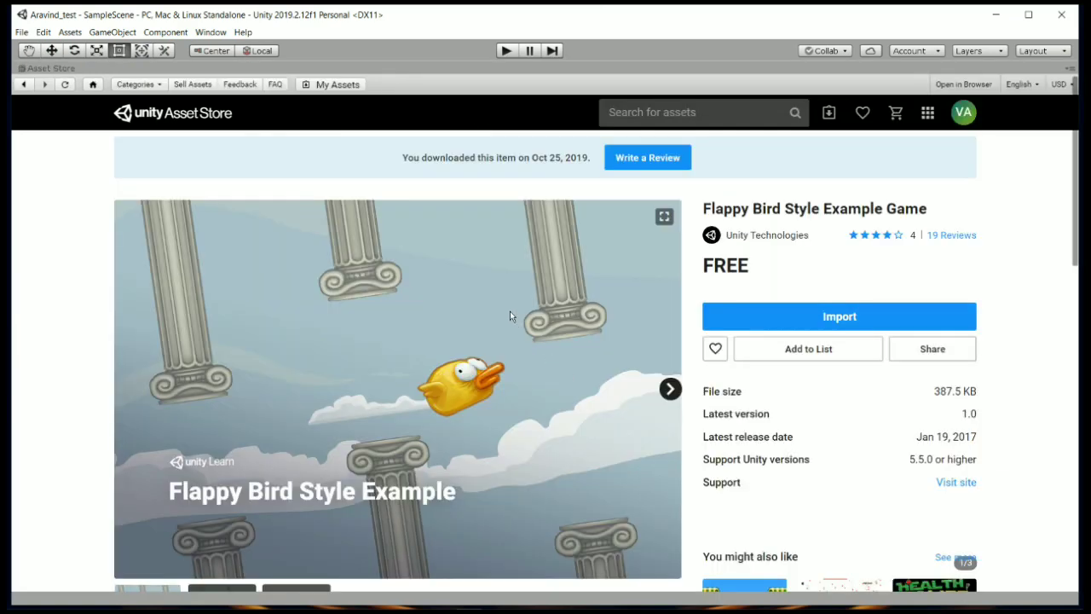
pyautogui.click(841, 322)
pyautogui.click(629, 400)
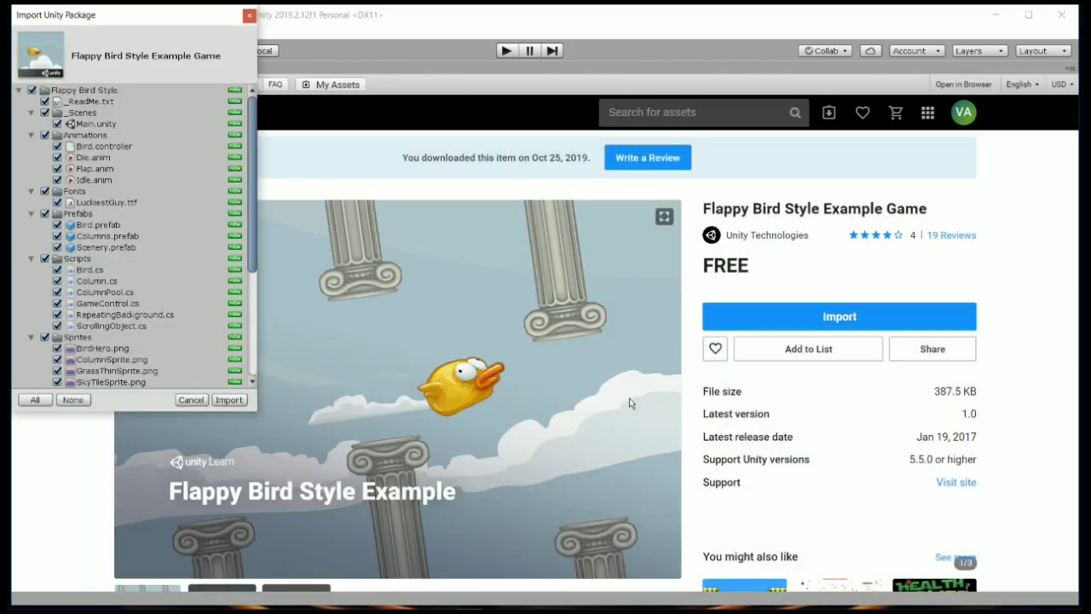
pyautogui.click(227, 399)
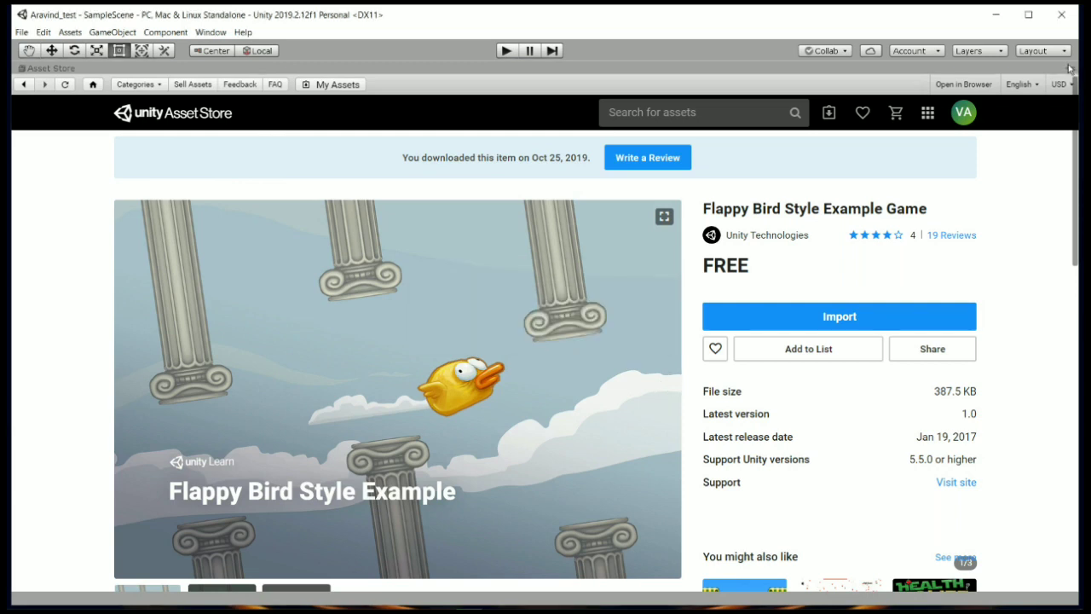
pyautogui.click(1070, 68)
pyautogui.click(991, 102)
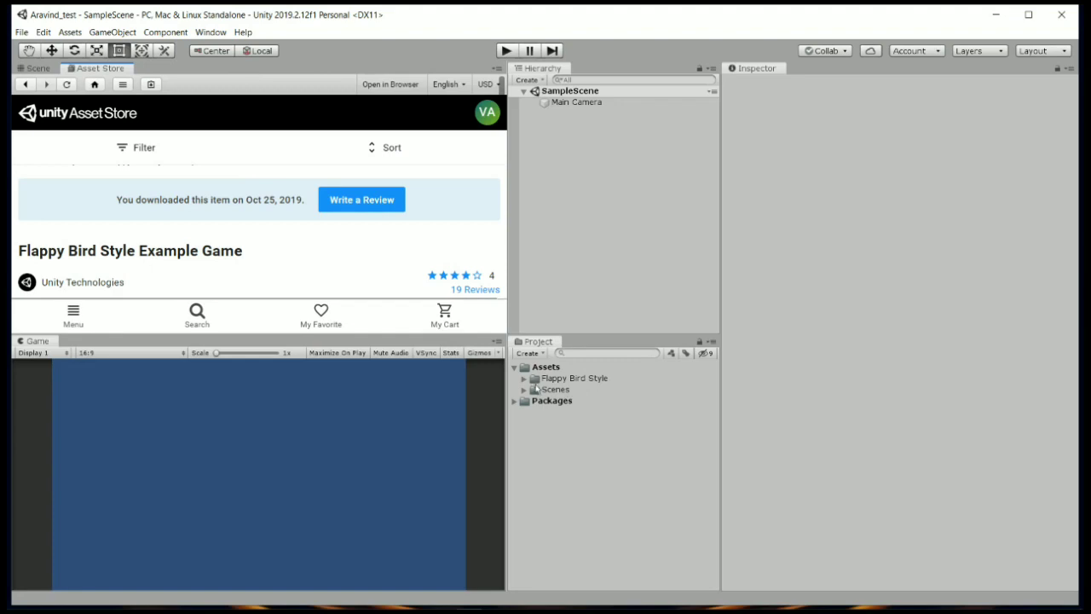
# - Expand the Flappy Bird Style folder in the project assets and close the Asset Store
pyautogui.click(534, 378)
pyautogui.click(523, 378)
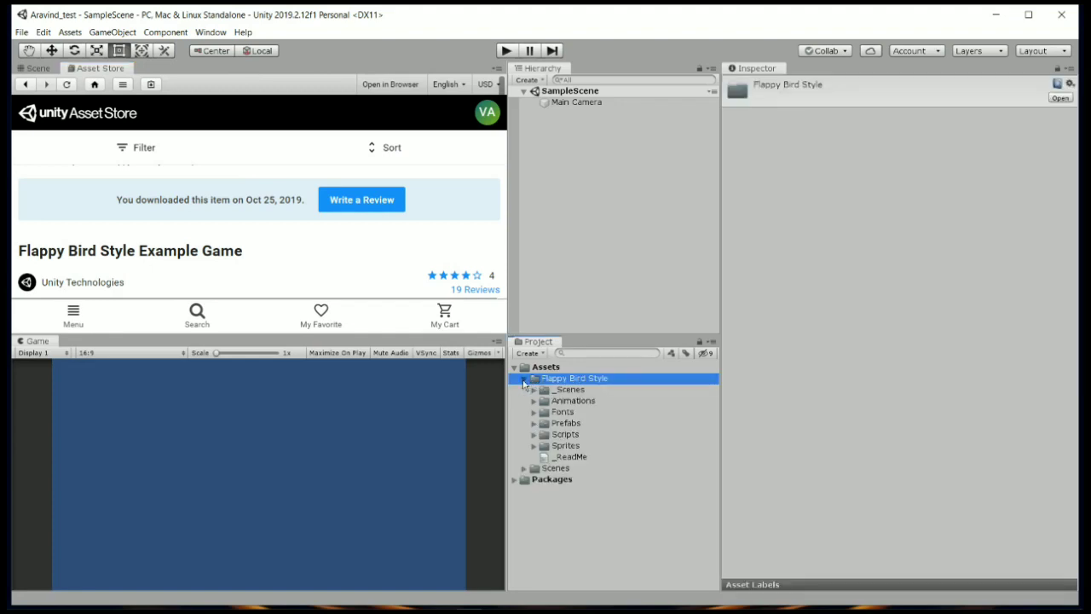
pyautogui.rightClick(116, 73)
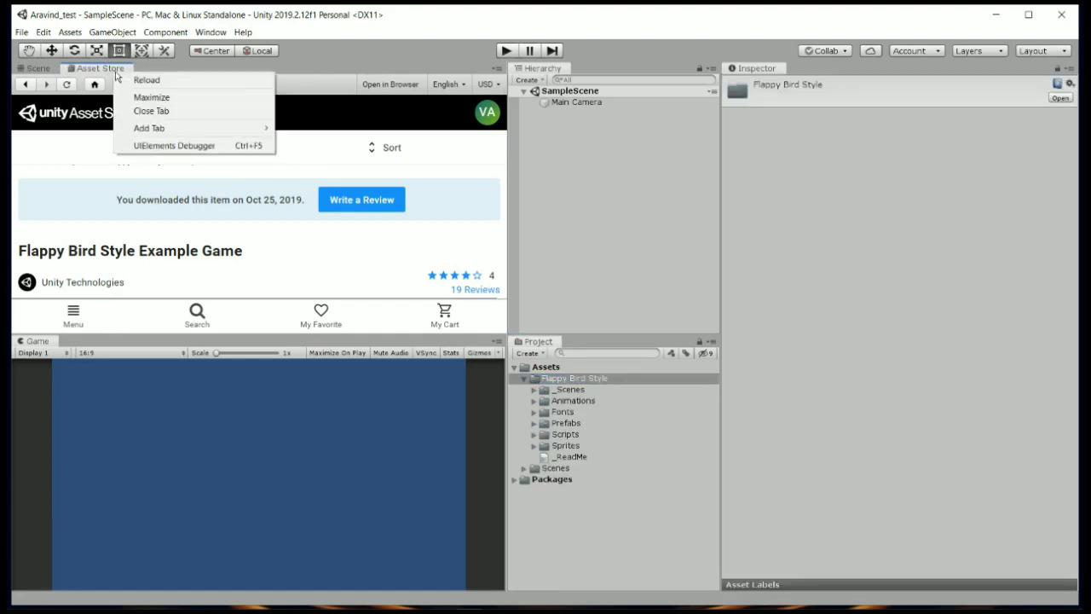
pyautogui.click(128, 109)
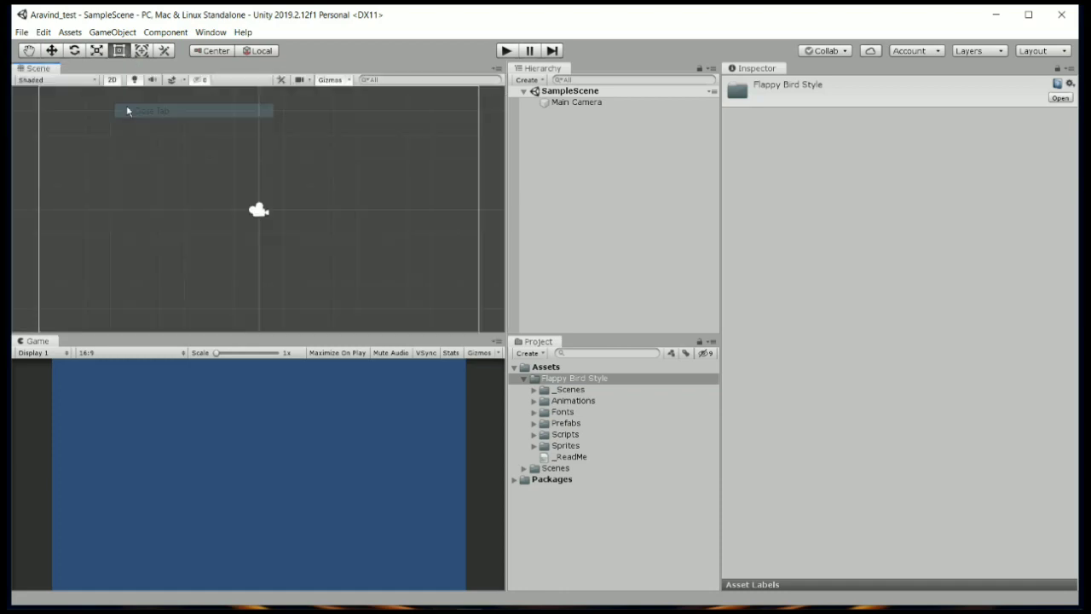
# - Check that the BirdHero sprite sheet in the Sprites folder uses Sprite Mode Multiple, and inspect it in the Sprite Editor
pyautogui.click(534, 445)
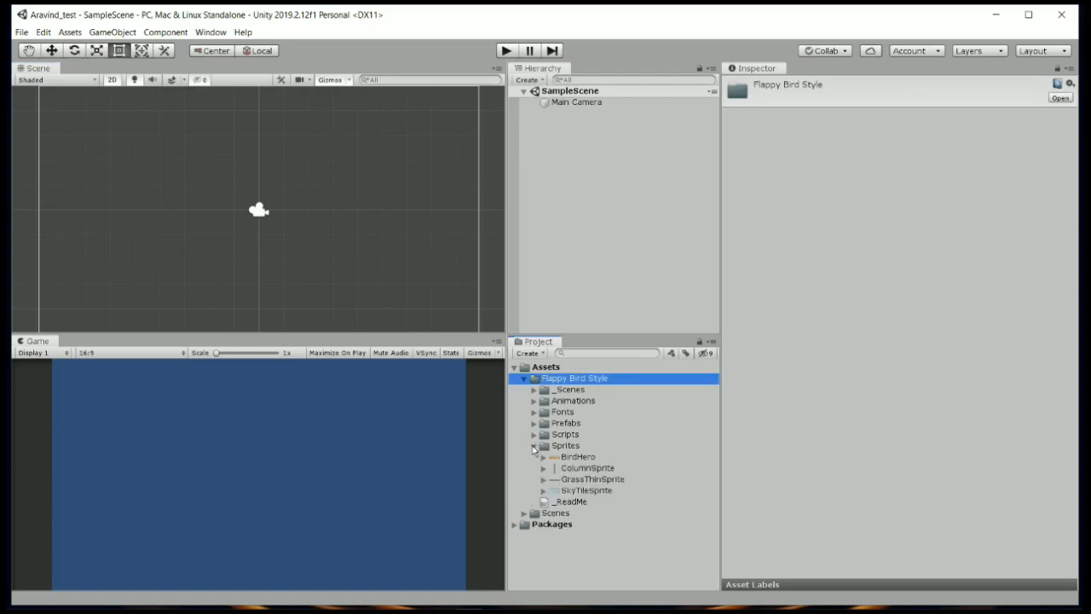
pyautogui.click(576, 462)
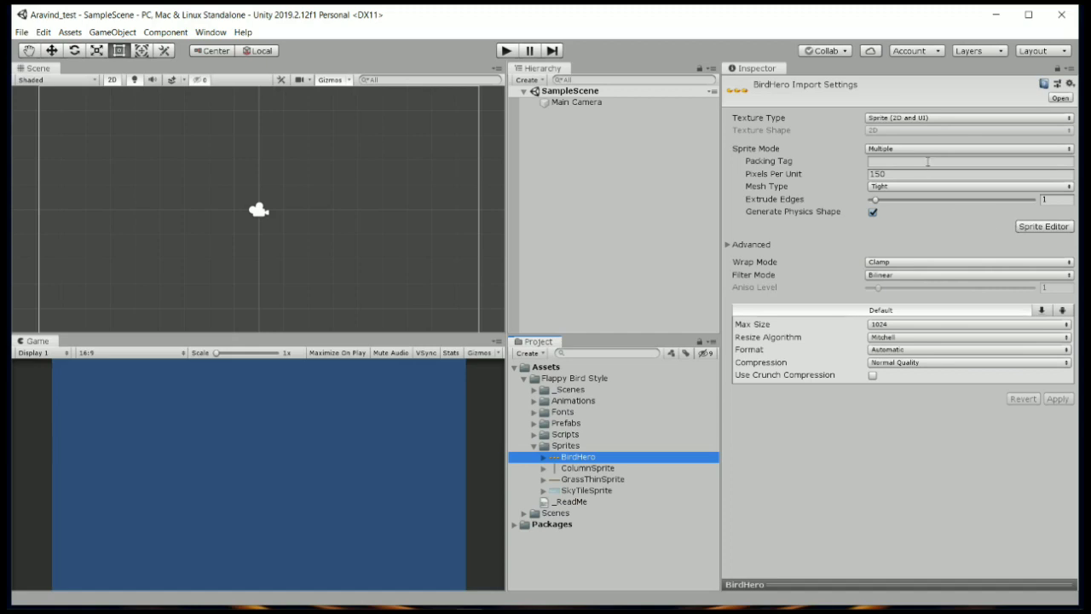
pyautogui.click(928, 151)
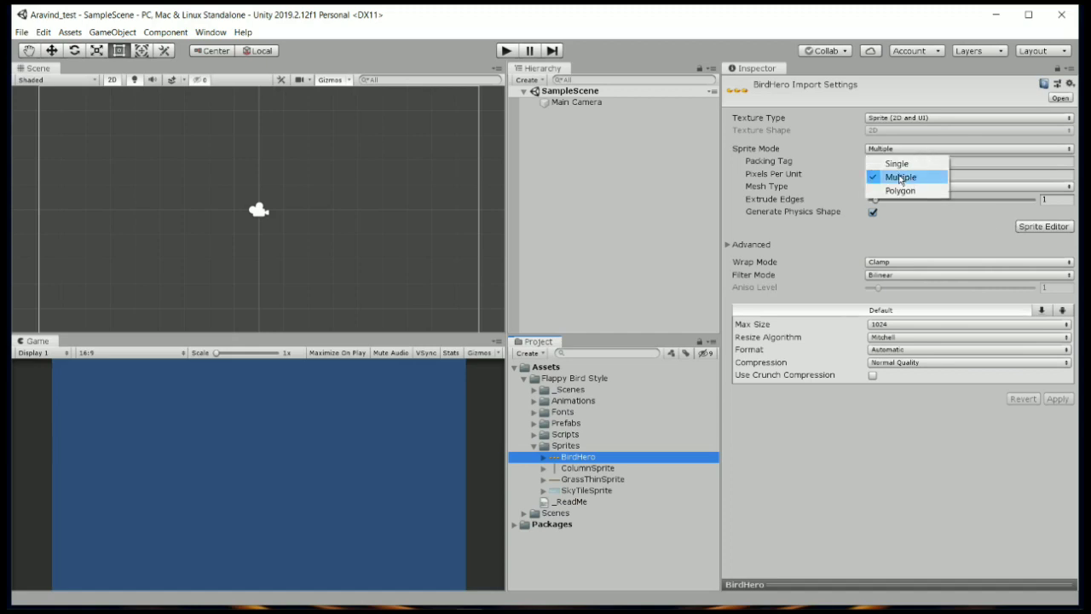
pyautogui.click(900, 177)
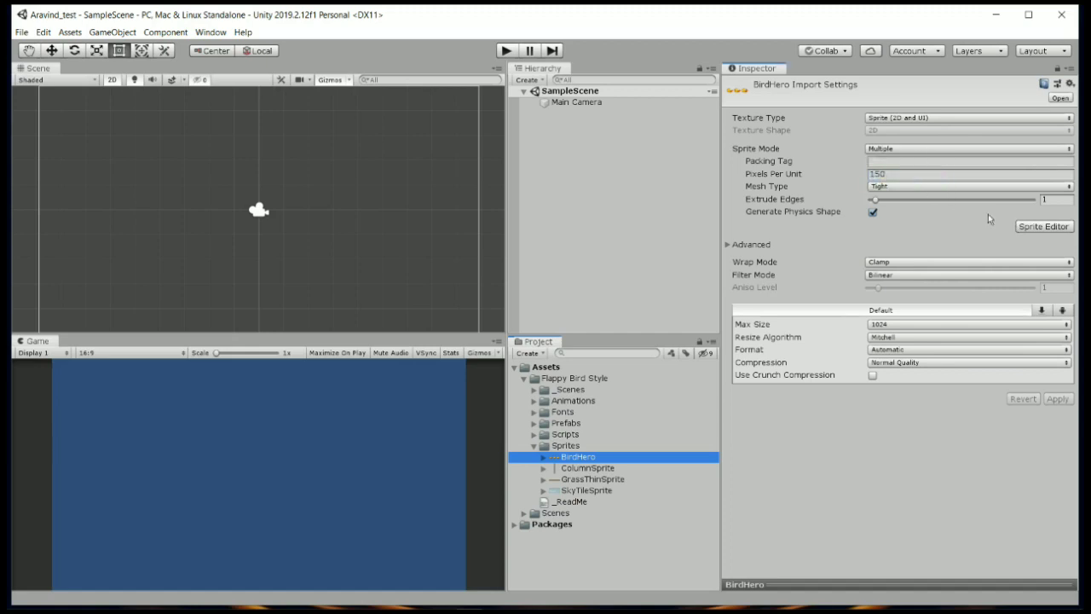
pyautogui.click(1030, 227)
pyautogui.click(633, 336)
# - Expand the BirdHero sprite sheet and add its BirdHero_0 sprite to SampleScene as a game object
pyautogui.click(542, 458)
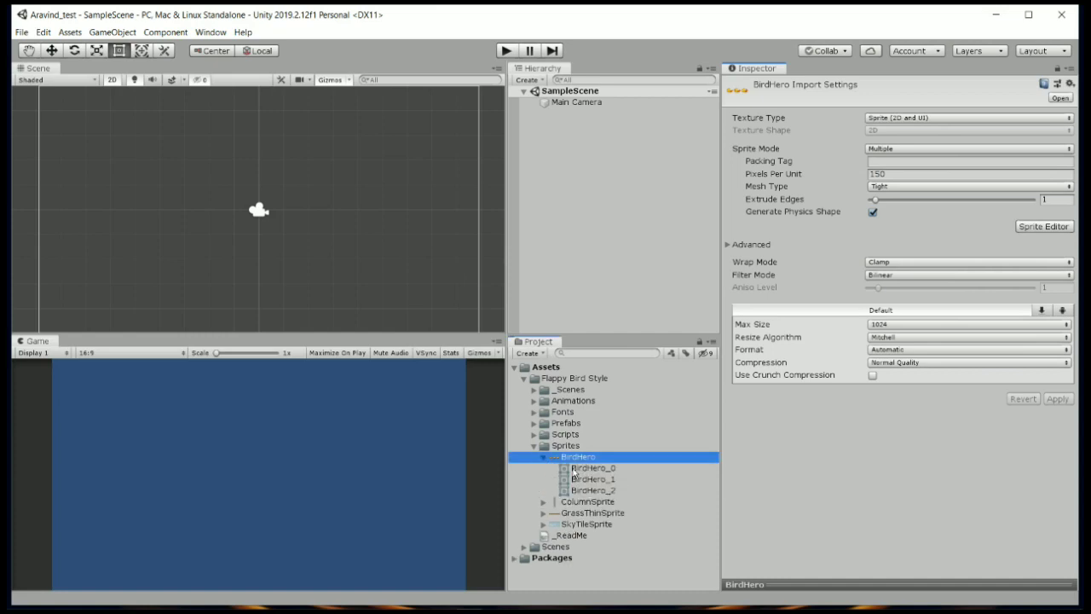
pyautogui.click(573, 470)
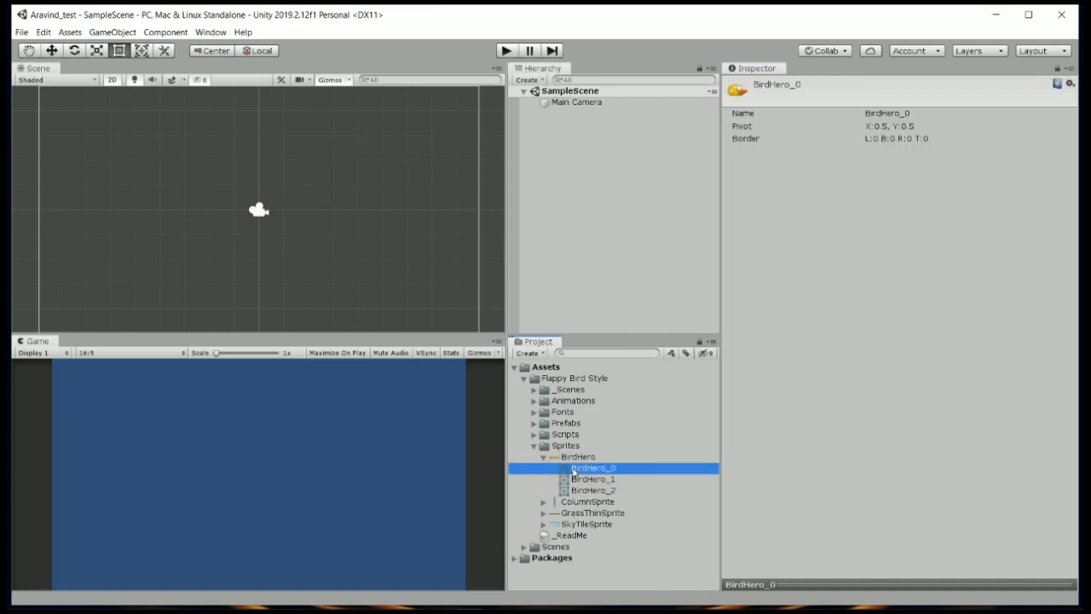
pyautogui.click(596, 256)
pyautogui.moveTo(595, 199); pyautogui.dragTo(596, 198)
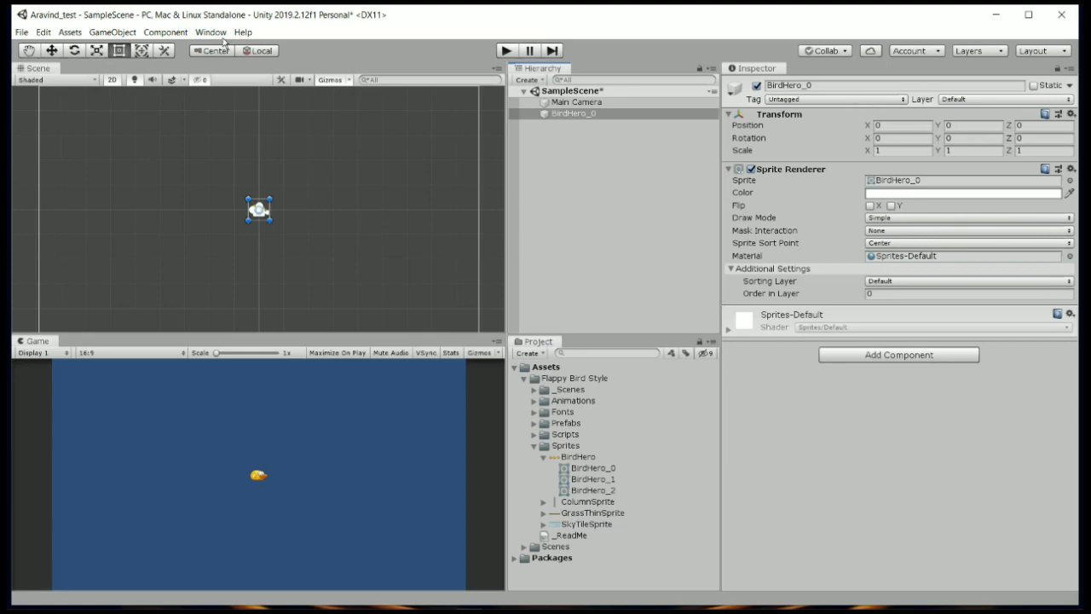
# - Create an animation clip for the BirdHero_0 object and save it as Idle in the Assets folder
pyautogui.click(558, 113)
pyautogui.click(213, 34)
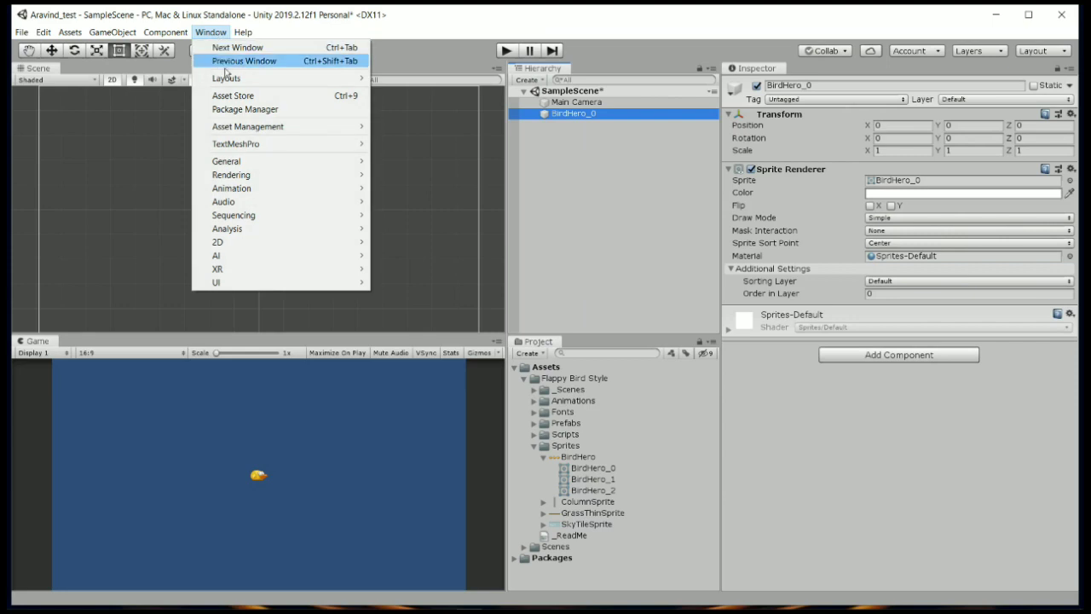
pyautogui.moveTo(361, 191)
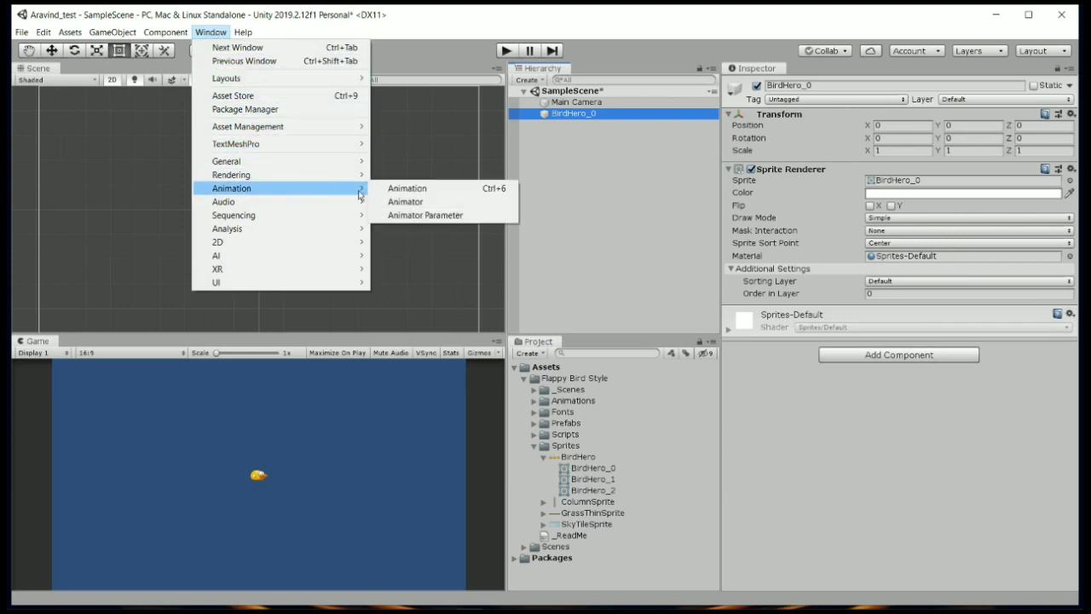
pyautogui.click(397, 191)
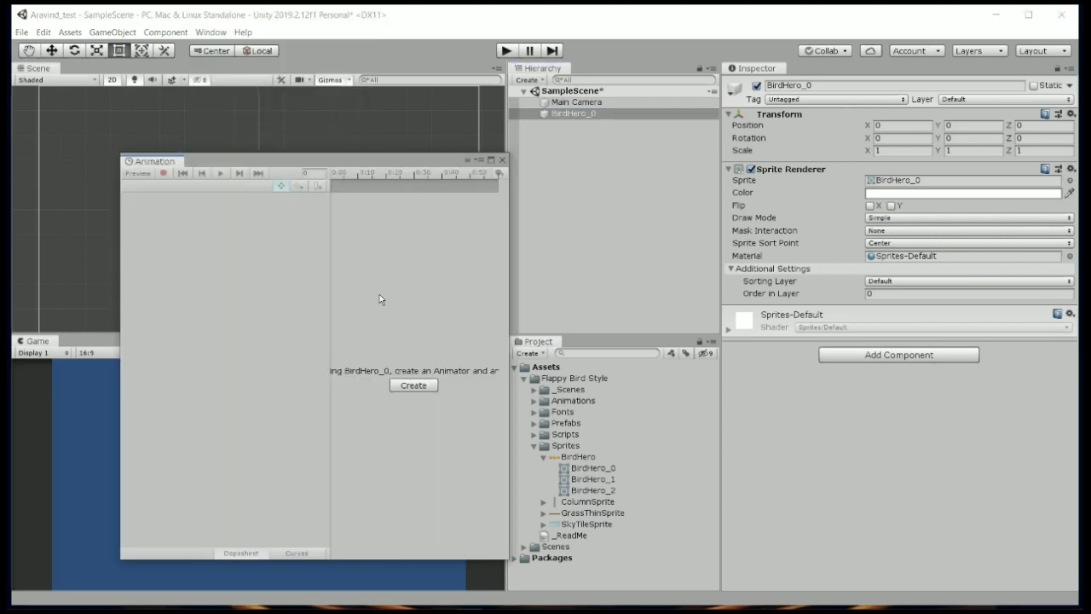
pyautogui.click(420, 383)
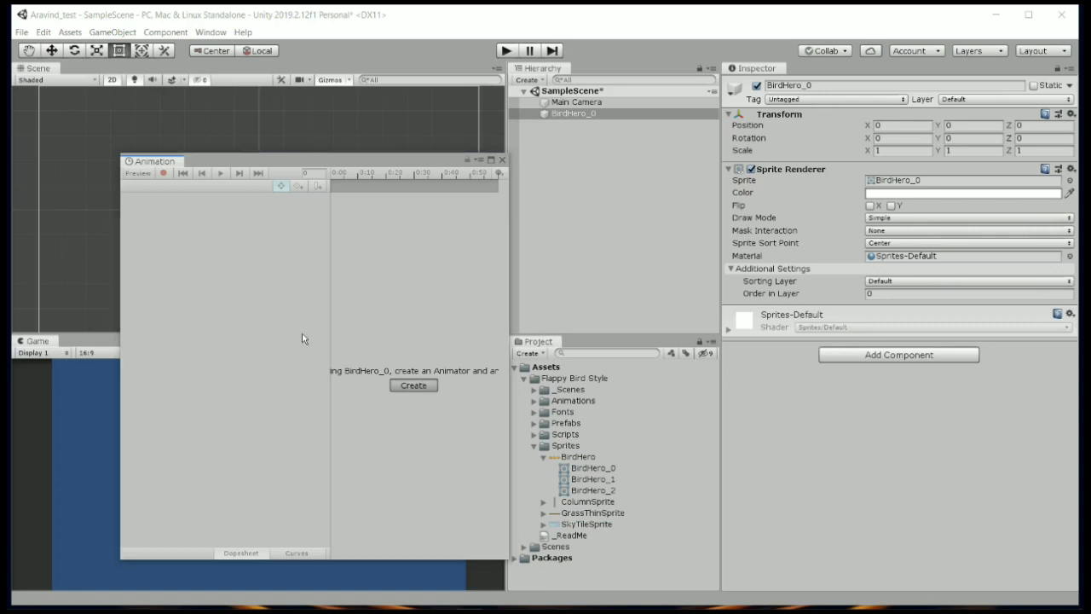
pyautogui.write('Idle')
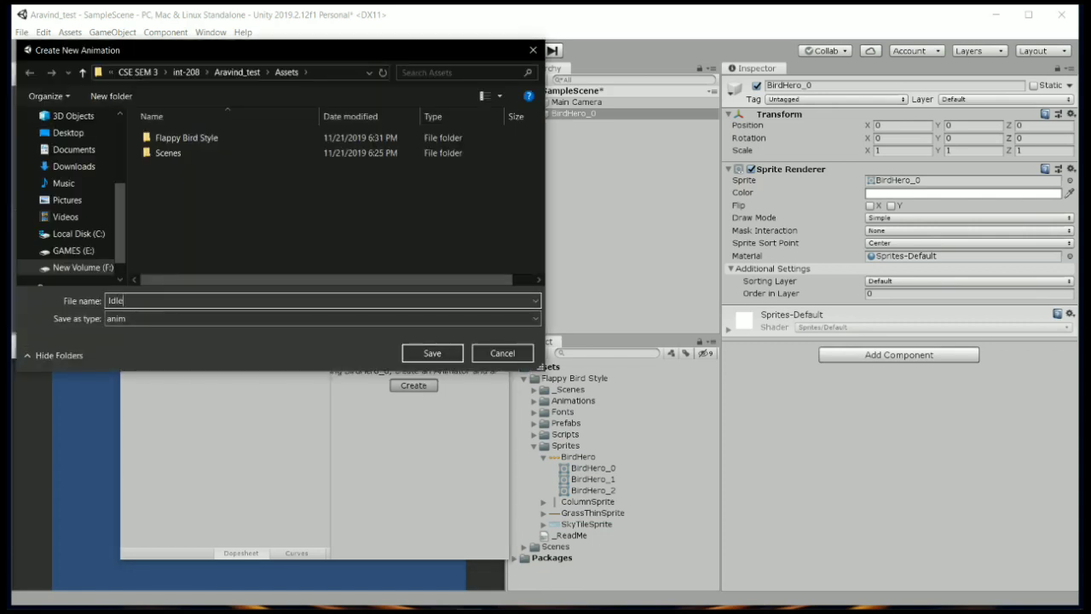
pyautogui.press('Return')
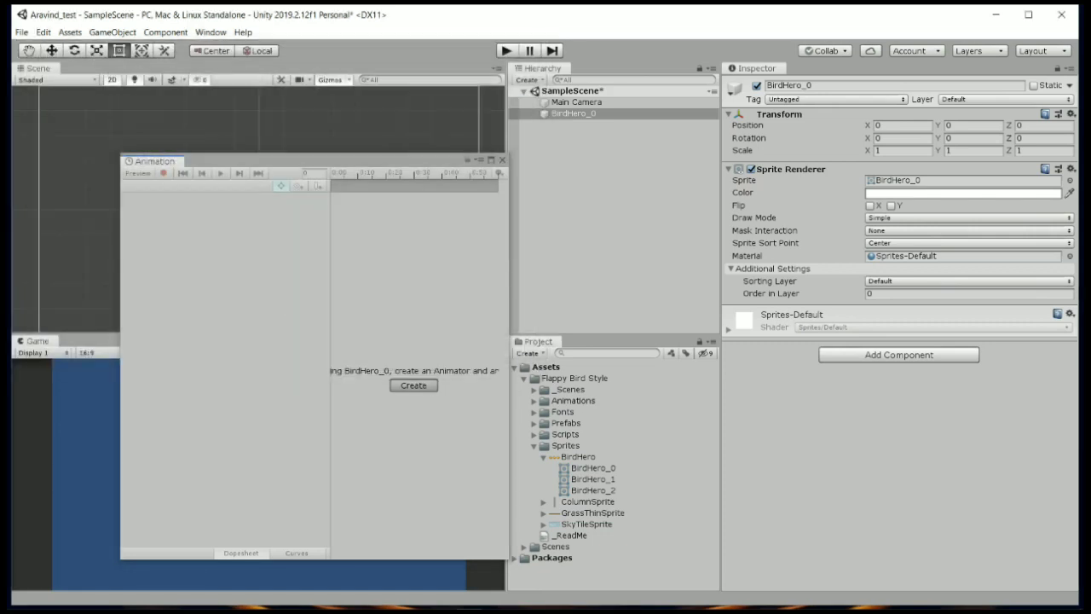
# - Enable recording for the Idle clip and add the Sprite Renderer's Sprite property to it
pyautogui.click(164, 174)
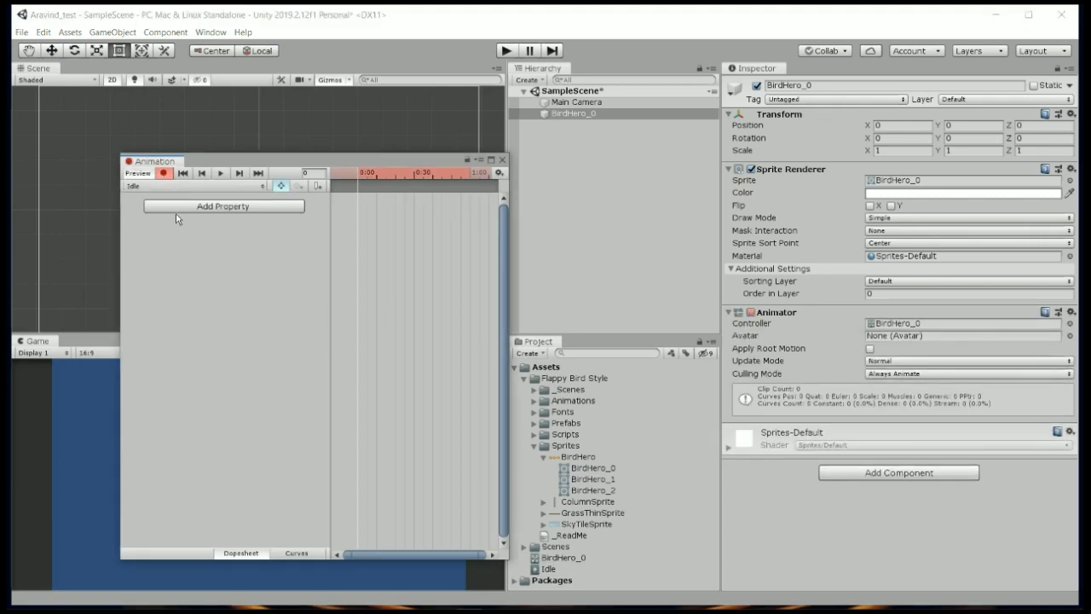
pyautogui.click(178, 207)
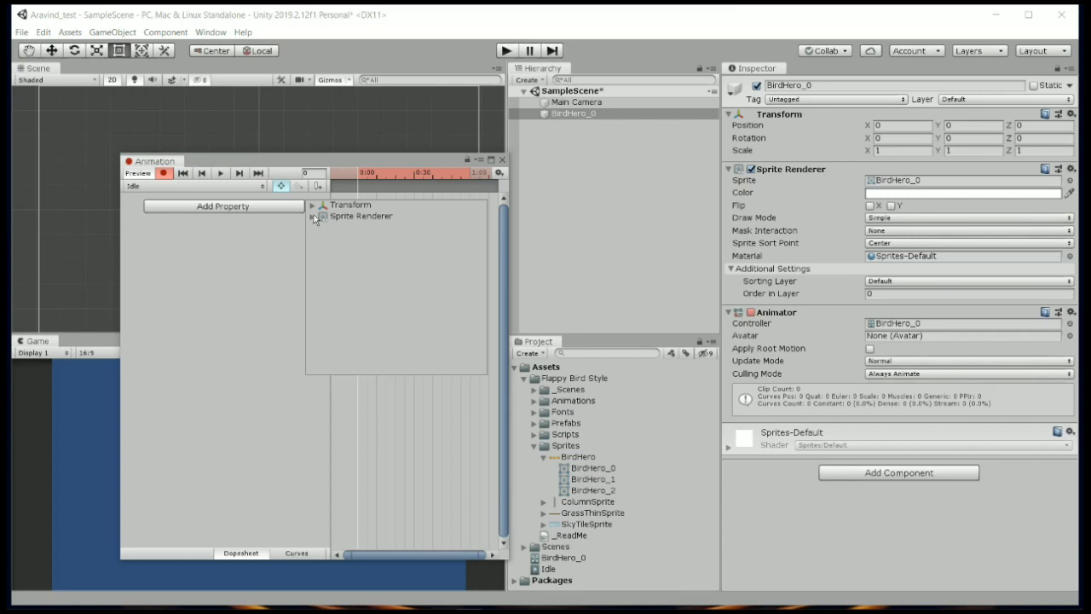
pyautogui.click(313, 217)
pyautogui.scroll(-5, 462, 317)
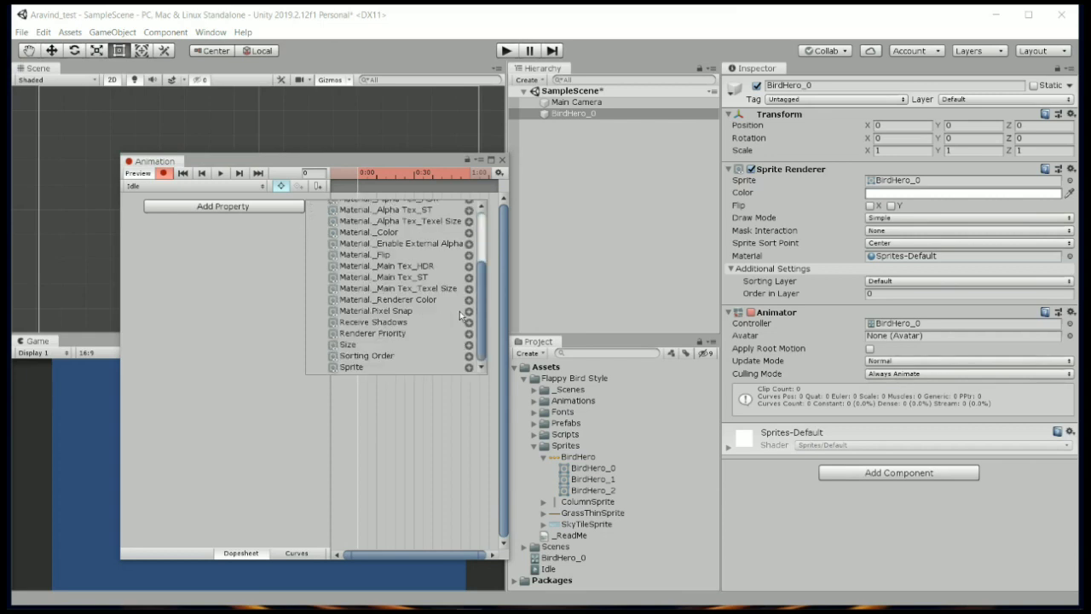
pyautogui.click(468, 367)
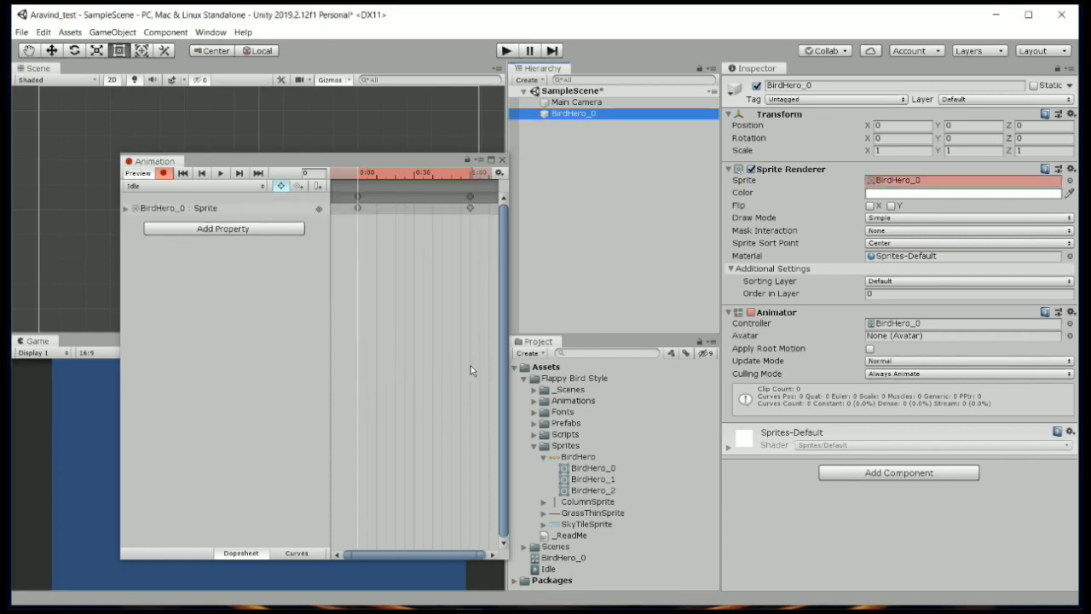
# - Expand the Sprite track of the Idle clip and delete its keyframe at 1:00
pyautogui.click(125, 209)
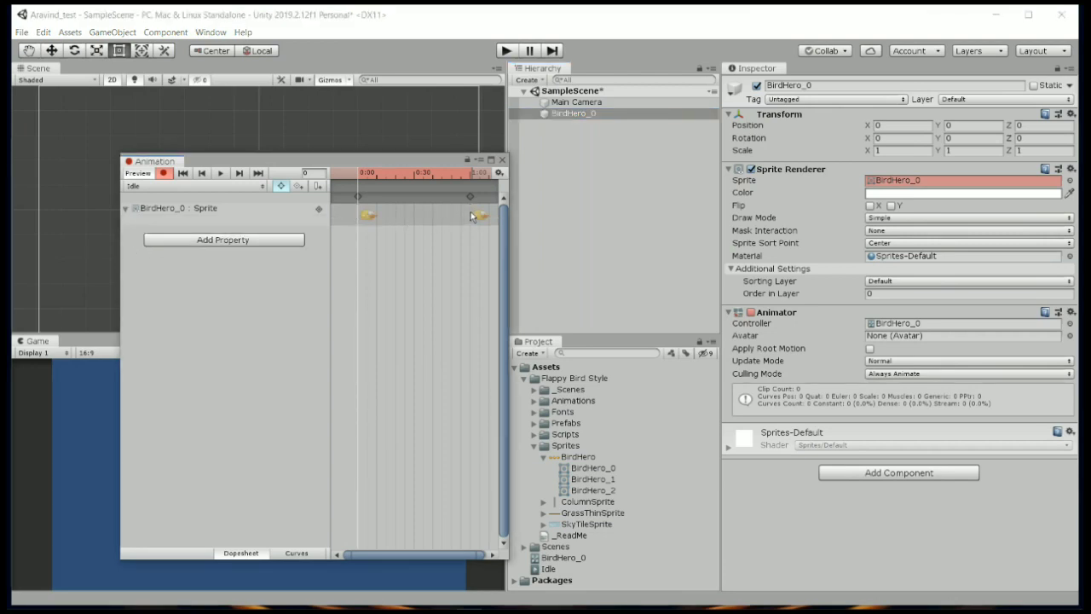
pyautogui.click(479, 216)
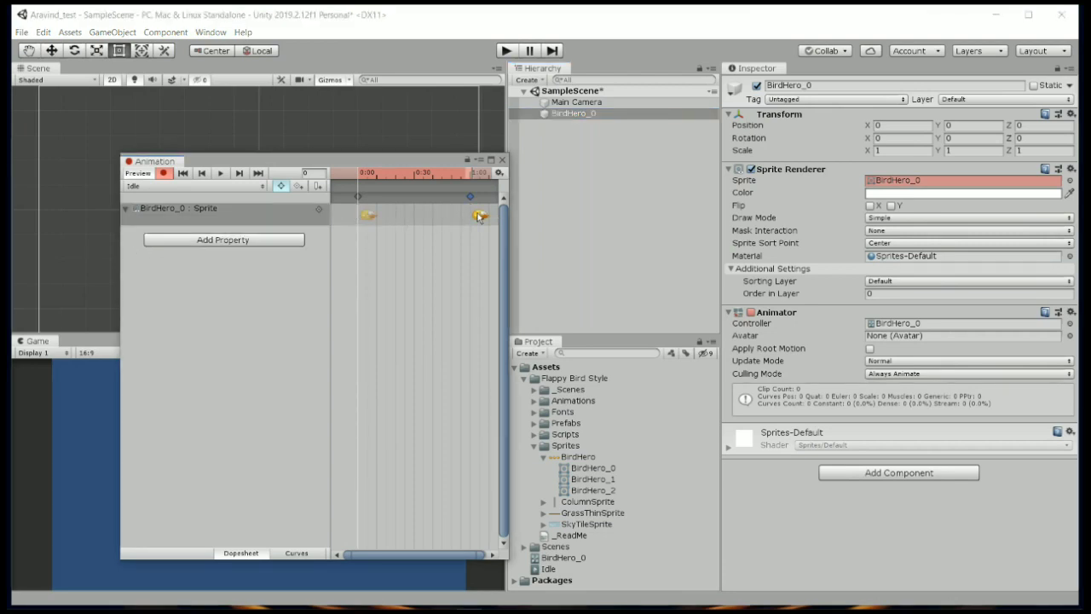
pyautogui.press('Delete')
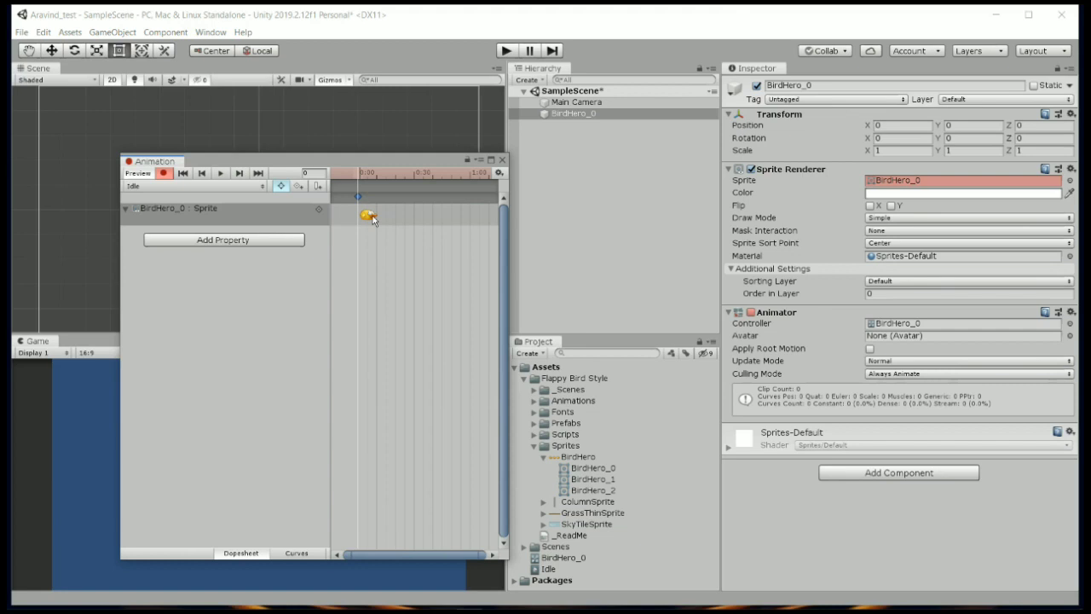
# - Create a second animation clip for the BirdHero_0 object and save it as Flap in the Assets folder
pyautogui.click(220, 186)
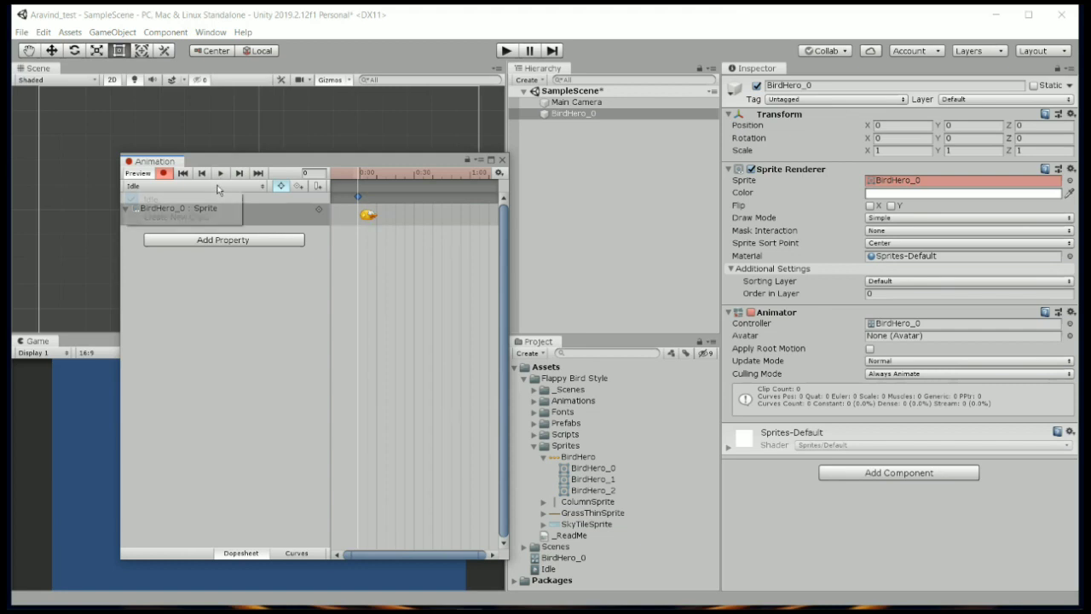
pyautogui.click(200, 217)
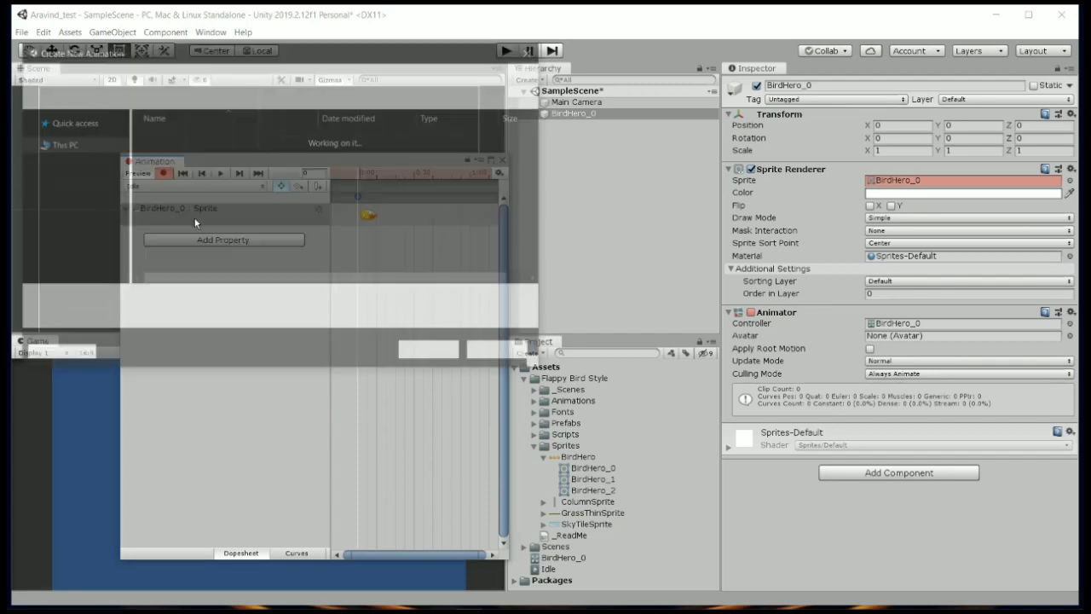
pyautogui.write('Flap')
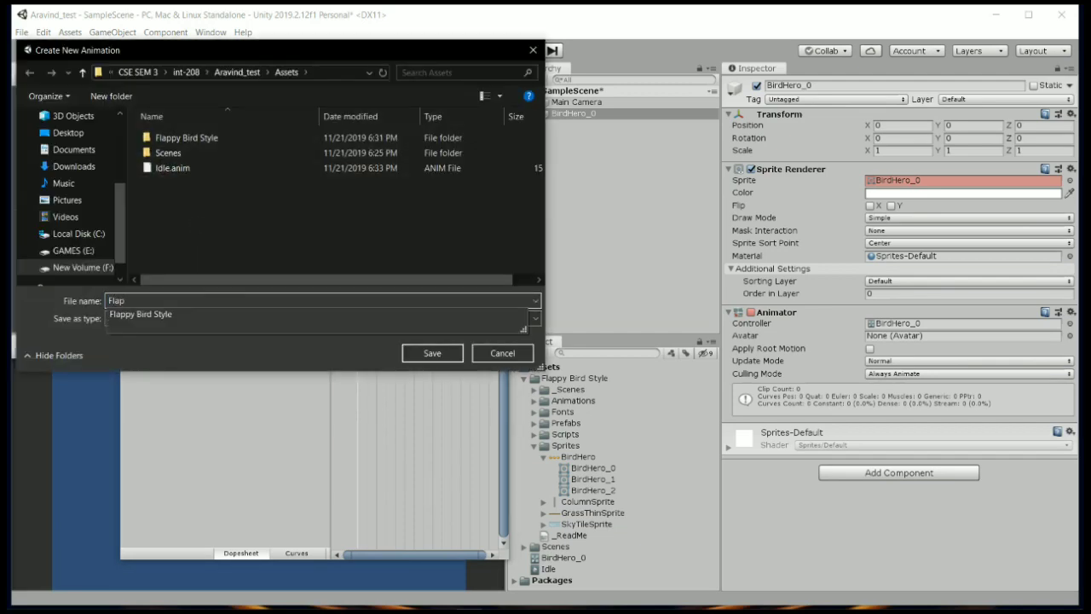
pyautogui.press('Return')
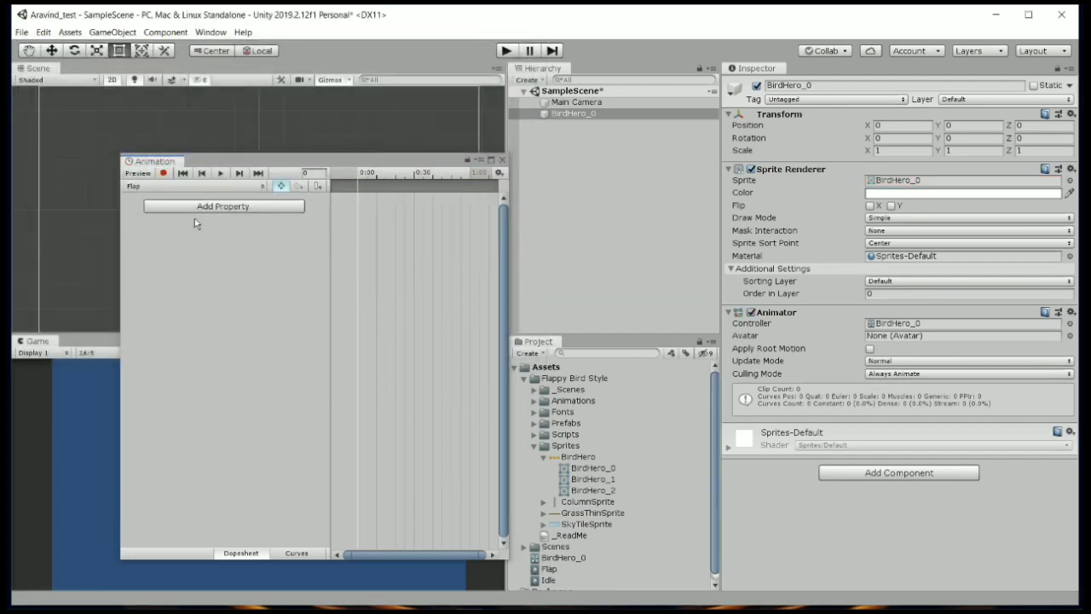
# - Enable recording for the Flap clip and key the Sprite Renderer's Sprite property at 0:00 with BirdHero_1
pyautogui.click(165, 174)
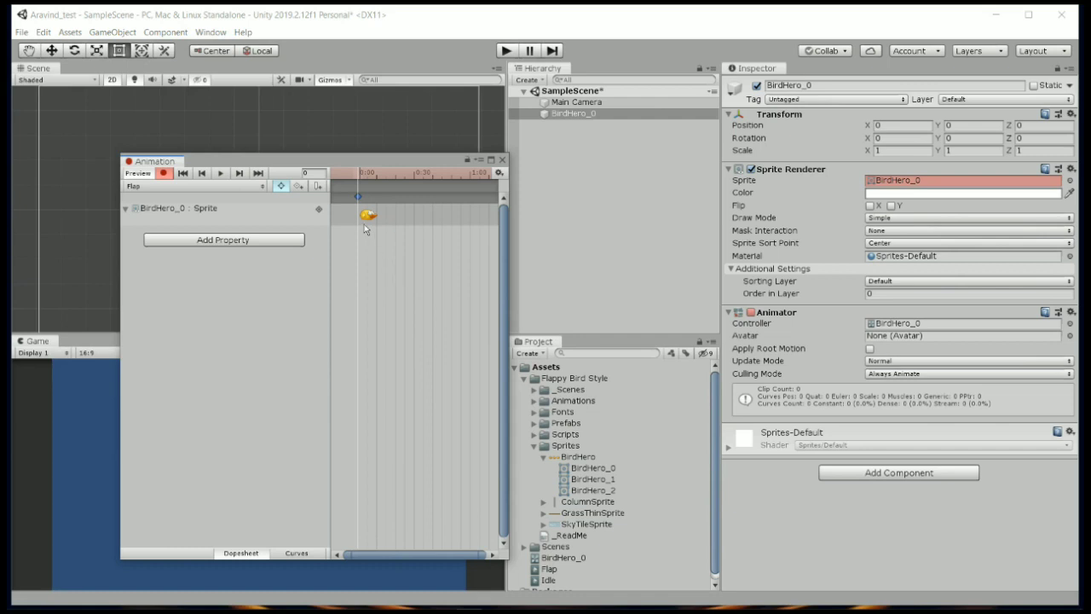
pyautogui.click(584, 484)
pyautogui.moveTo(584, 484); pyautogui.dragTo(938, 179)
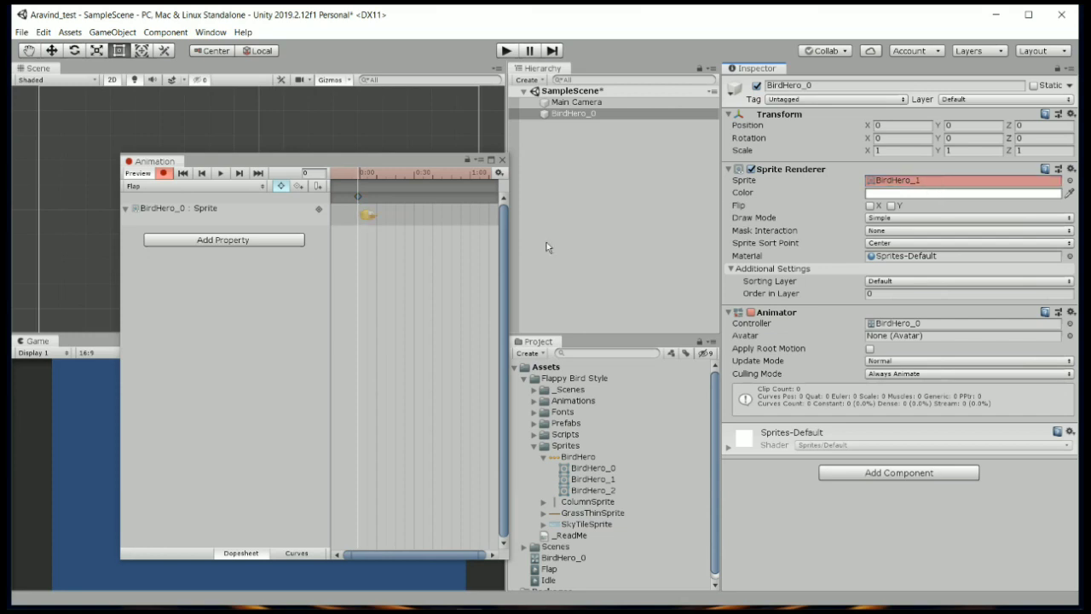
pyautogui.click(373, 219)
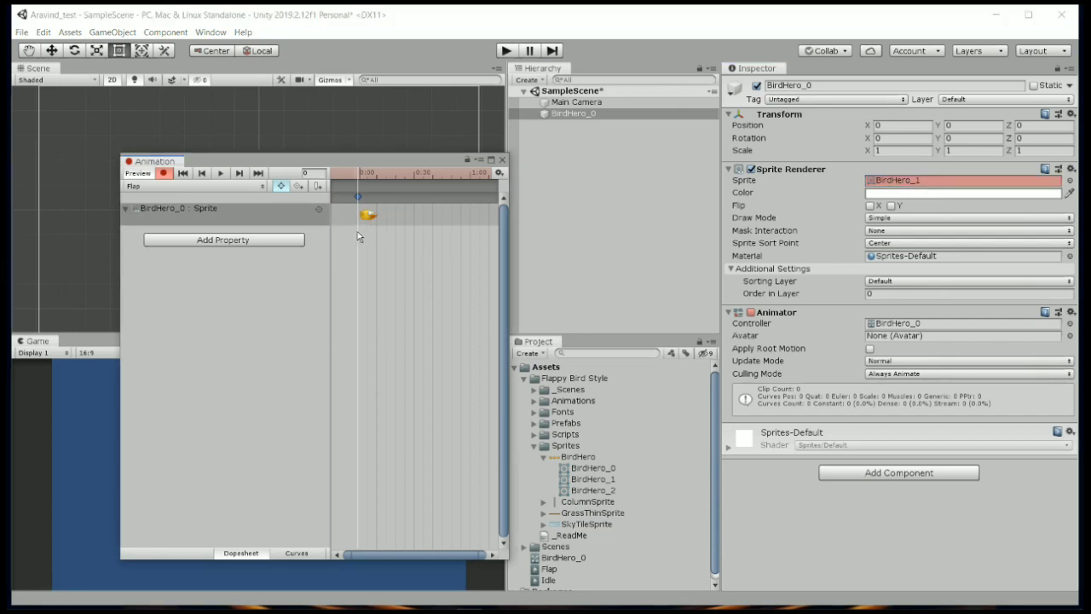
# - Create a third animation clip for the bird and save it as Die in the Assets folder
pyautogui.click(228, 187)
pyautogui.click(198, 231)
pyautogui.write('Die')
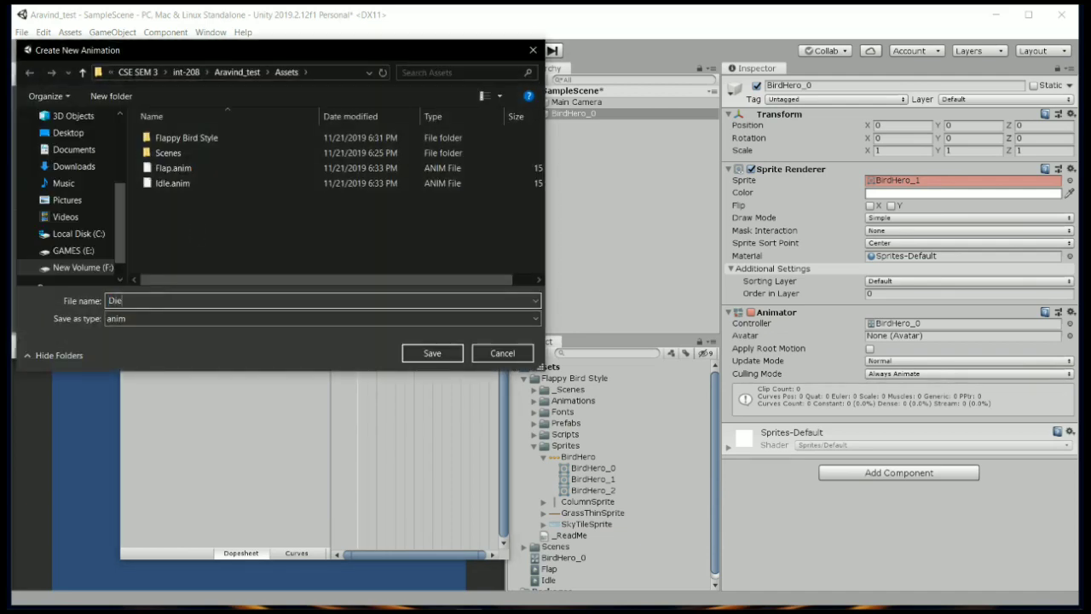
pyautogui.press('Return')
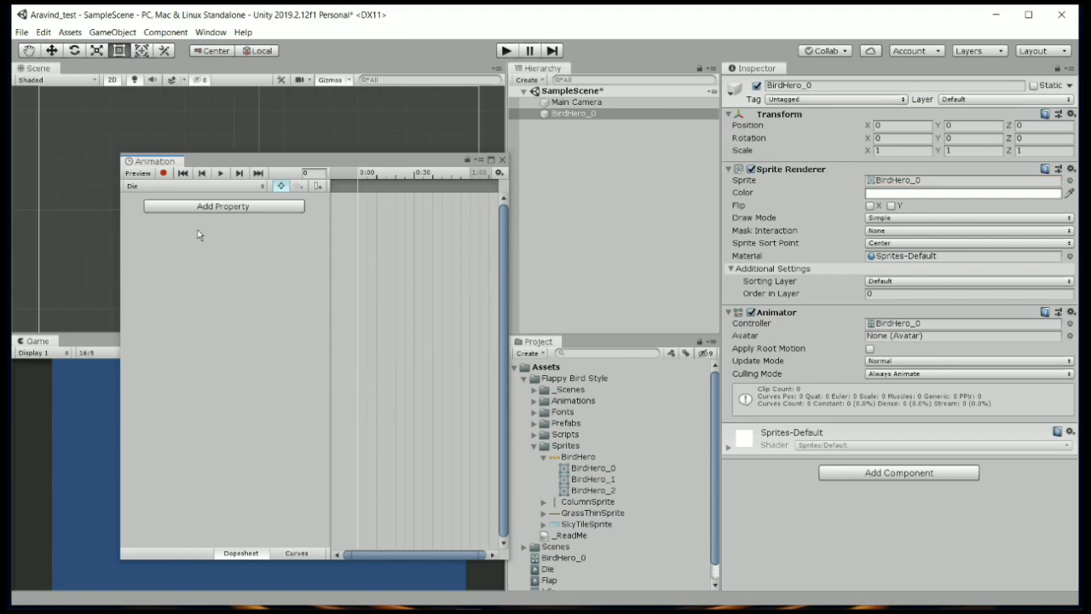
# - Enable recording for the Die clip and key the Sprite Renderer's Sprite property at 0:00 with BirdHero_2
pyautogui.click(162, 173)
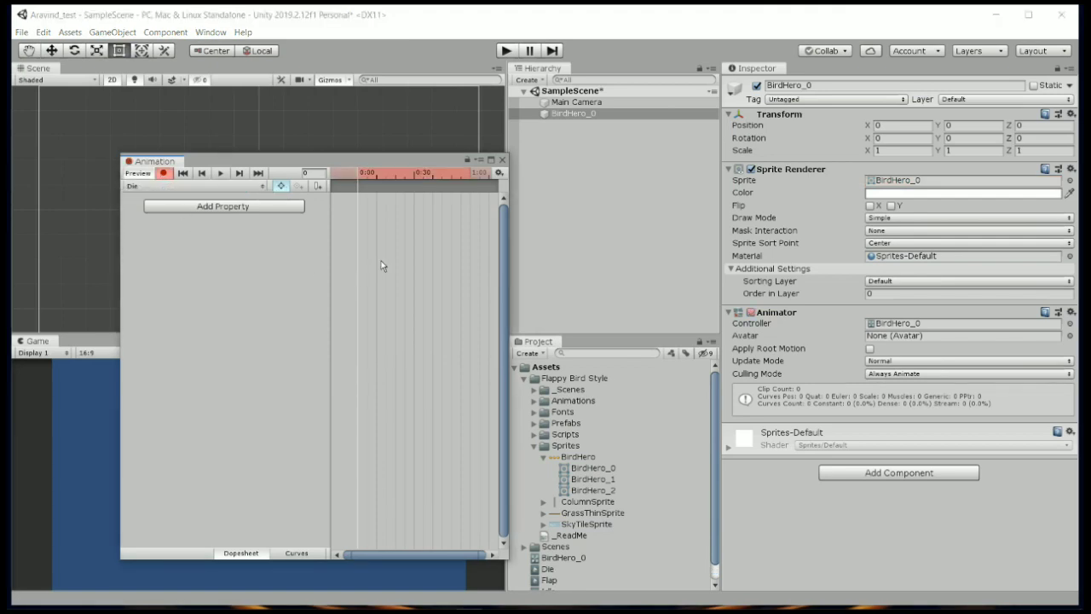
pyautogui.moveTo(382, 266); pyautogui.dragTo(382, 266)
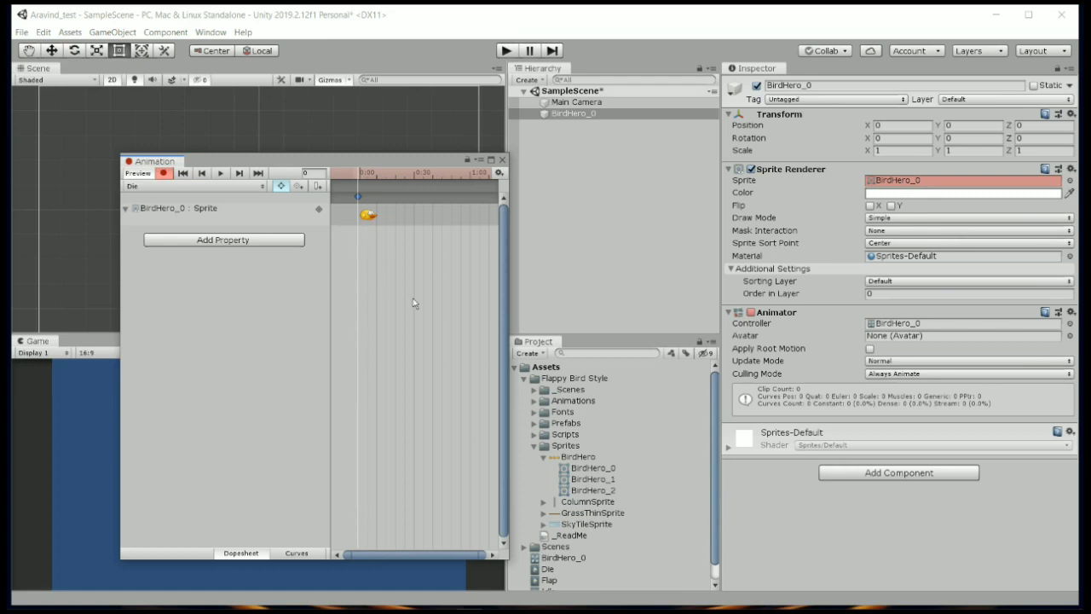
pyautogui.click(595, 492)
pyautogui.moveTo(595, 494); pyautogui.dragTo(918, 183)
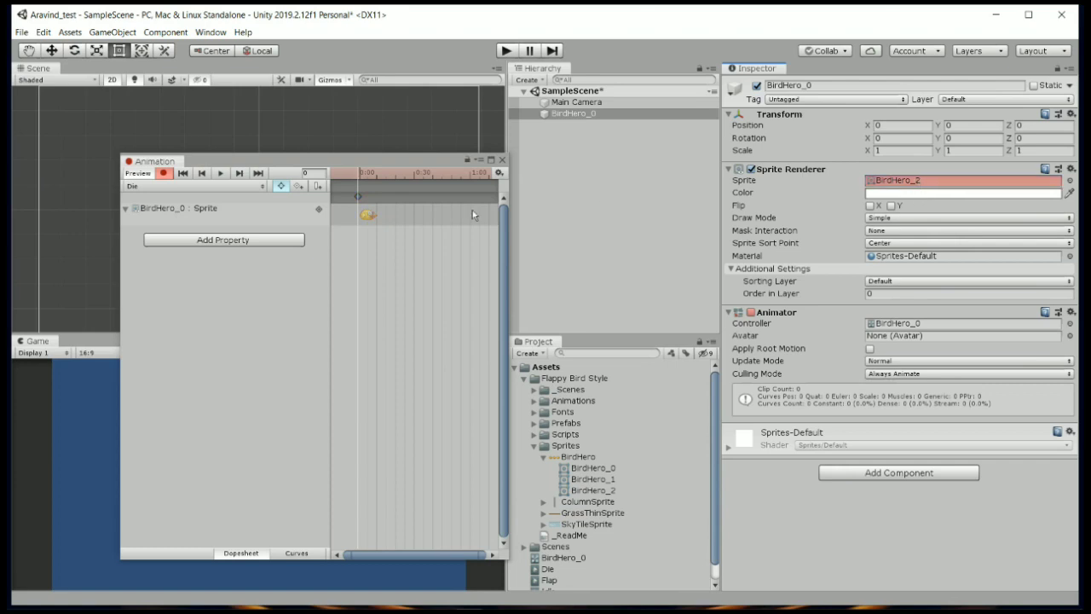
pyautogui.click(366, 215)
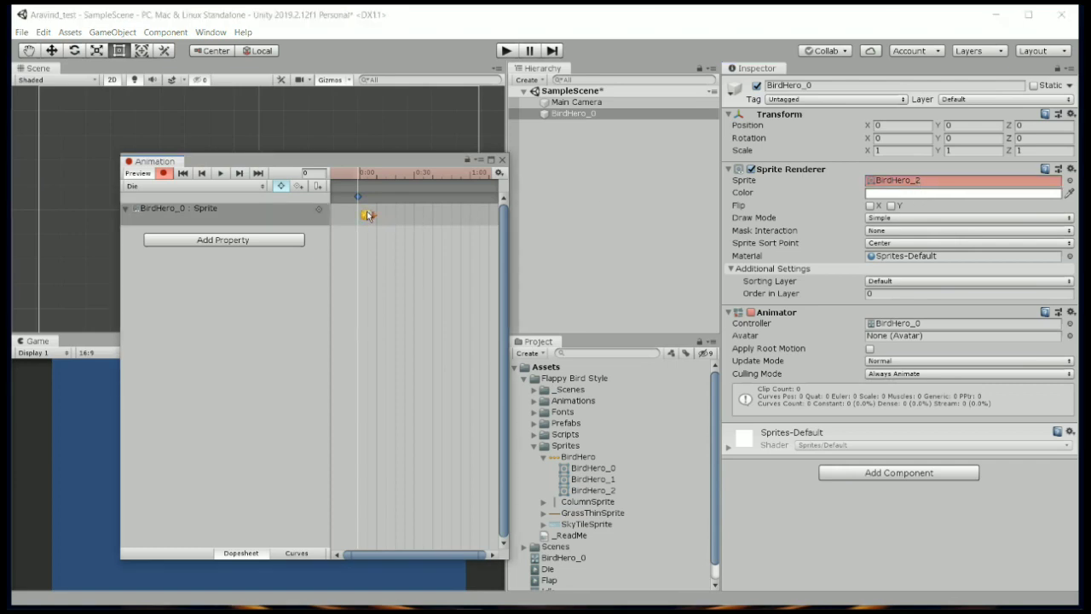
# - Close the Animation window and open the Animator window for the BirdHero_0 controller
pyautogui.click(502, 162)
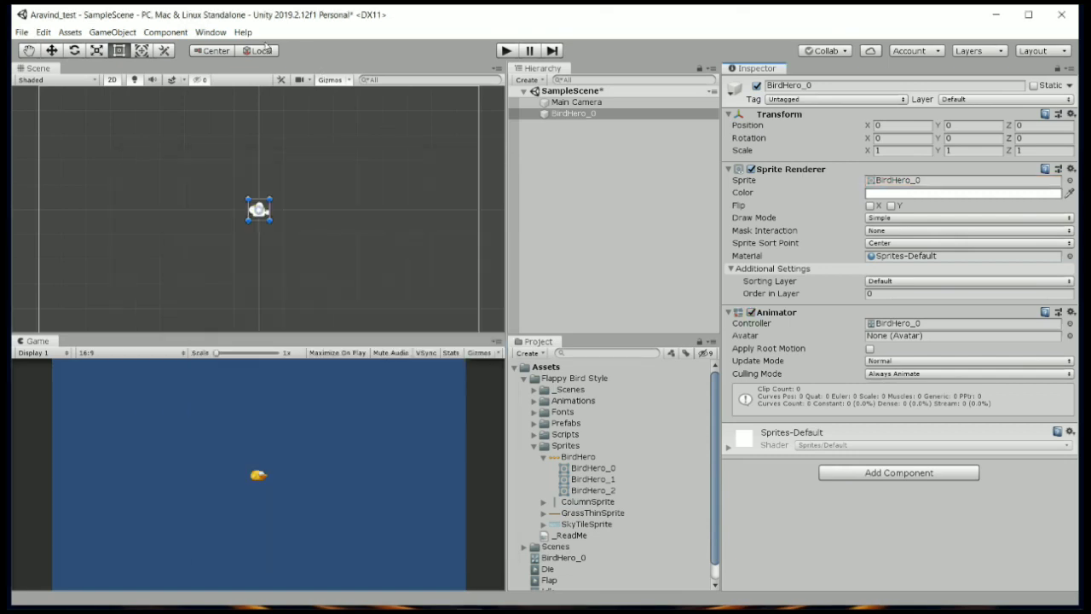
pyautogui.click(213, 33)
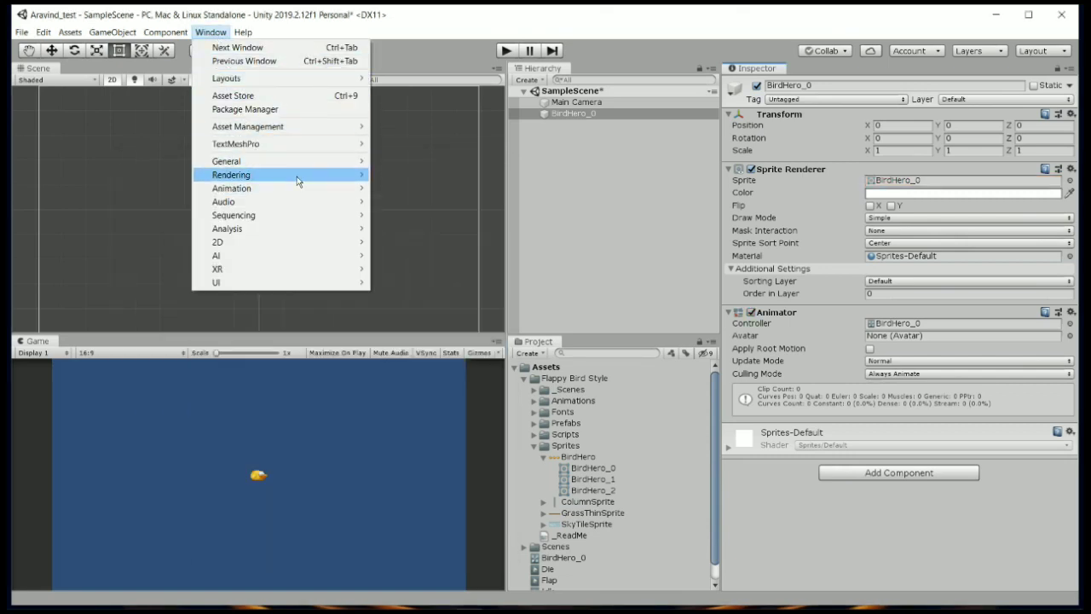
pyautogui.moveTo(299, 187)
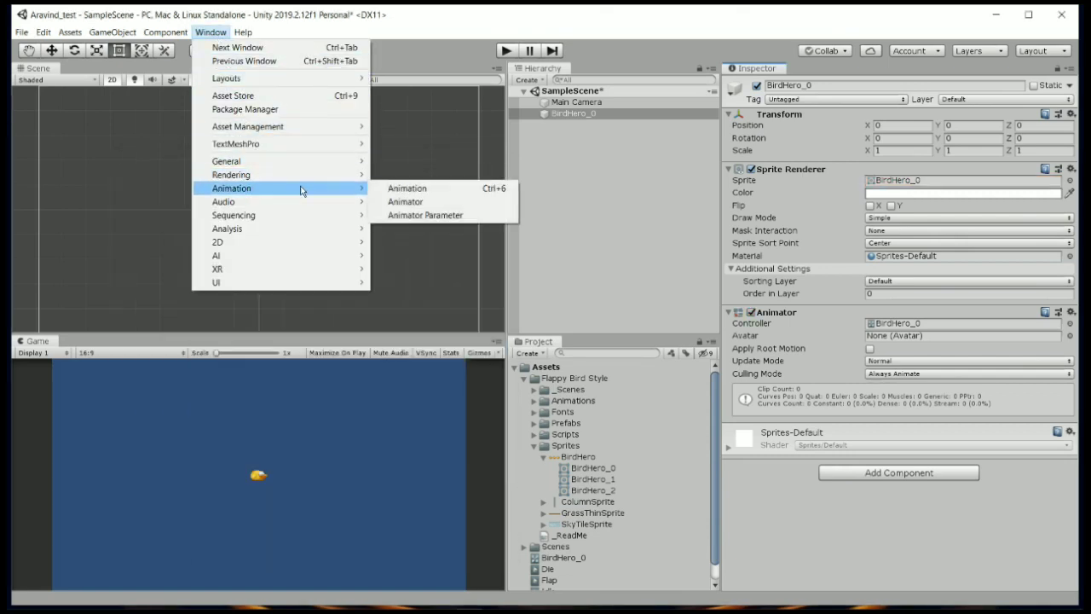
pyautogui.click(391, 202)
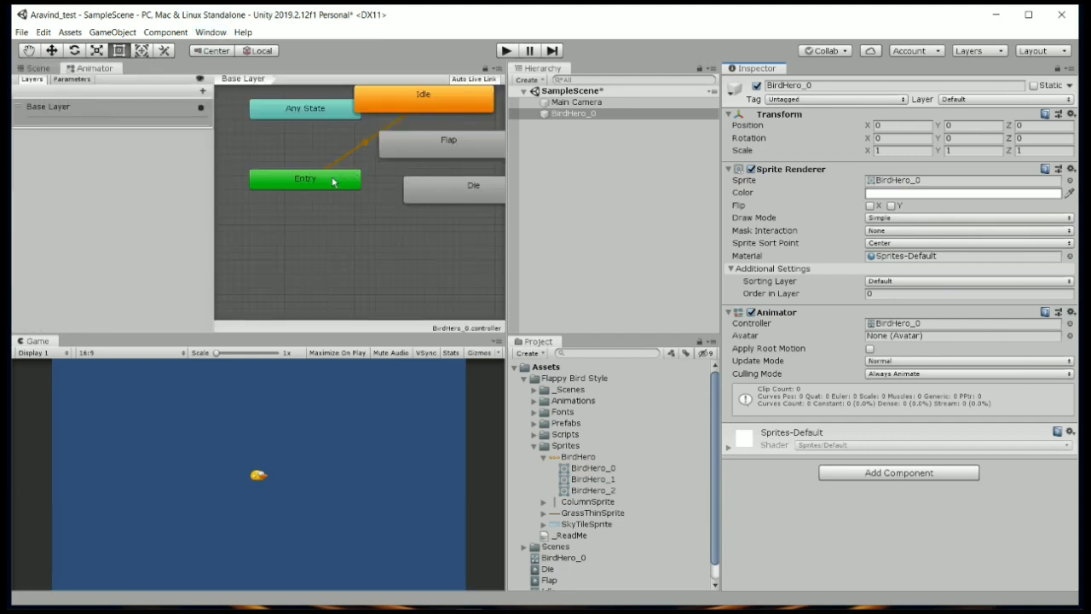
# - Rearrange the state graph by moving Entry up out of the way and placing Flap and Die side by side below Idle
pyautogui.moveTo(334, 182); pyautogui.dragTo(333, 72)
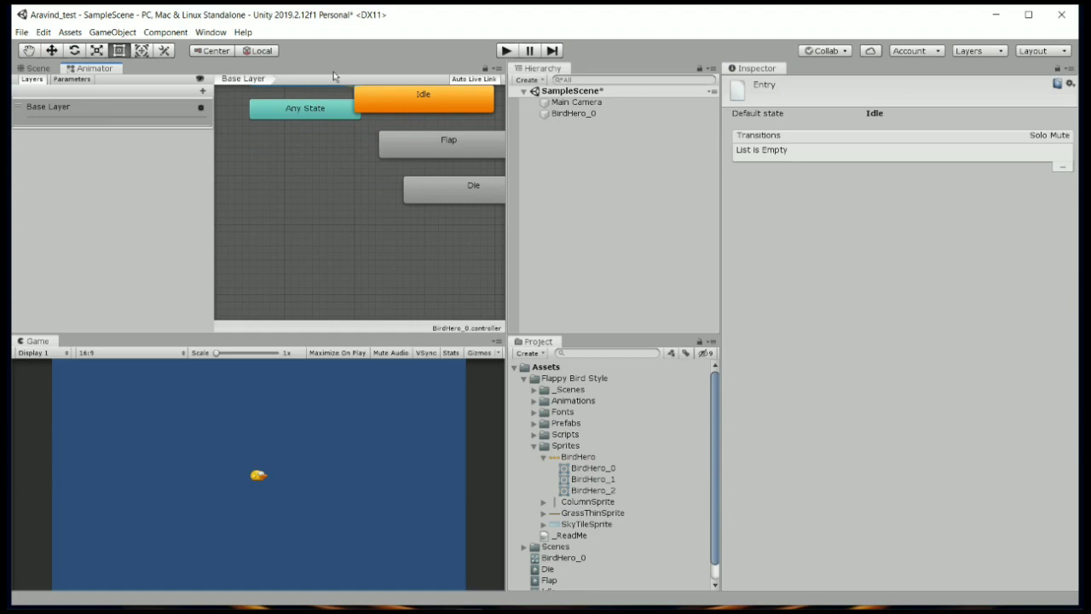
pyautogui.moveTo(421, 158); pyautogui.dragTo(270, 212)
pyautogui.moveTo(452, 199); pyautogui.dragTo(445, 206)
pyautogui.doubleClick(410, 111)
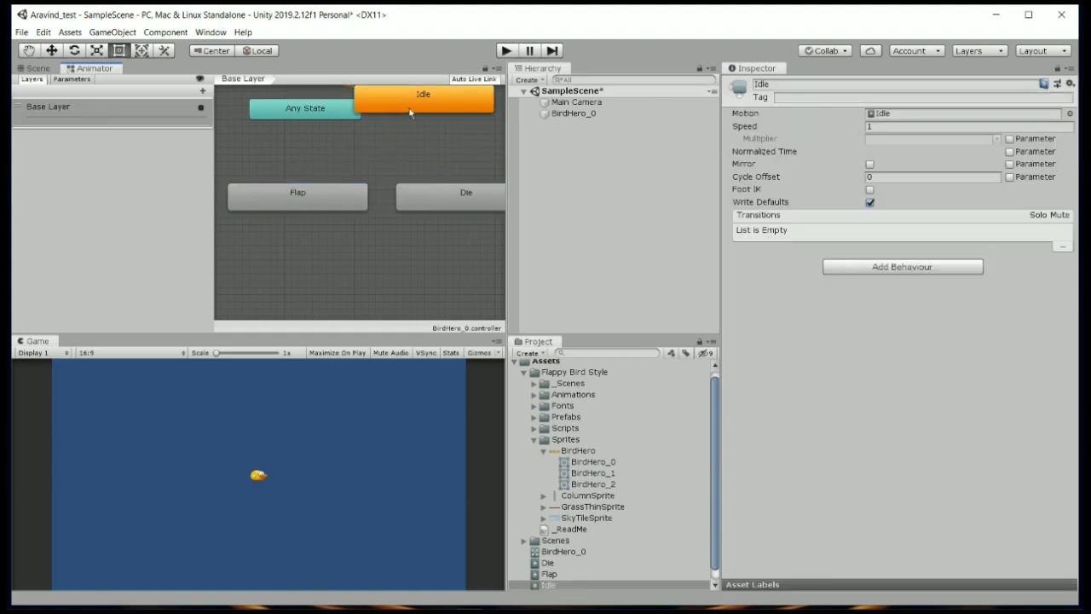
pyautogui.moveTo(408, 112); pyautogui.dragTo(404, 117)
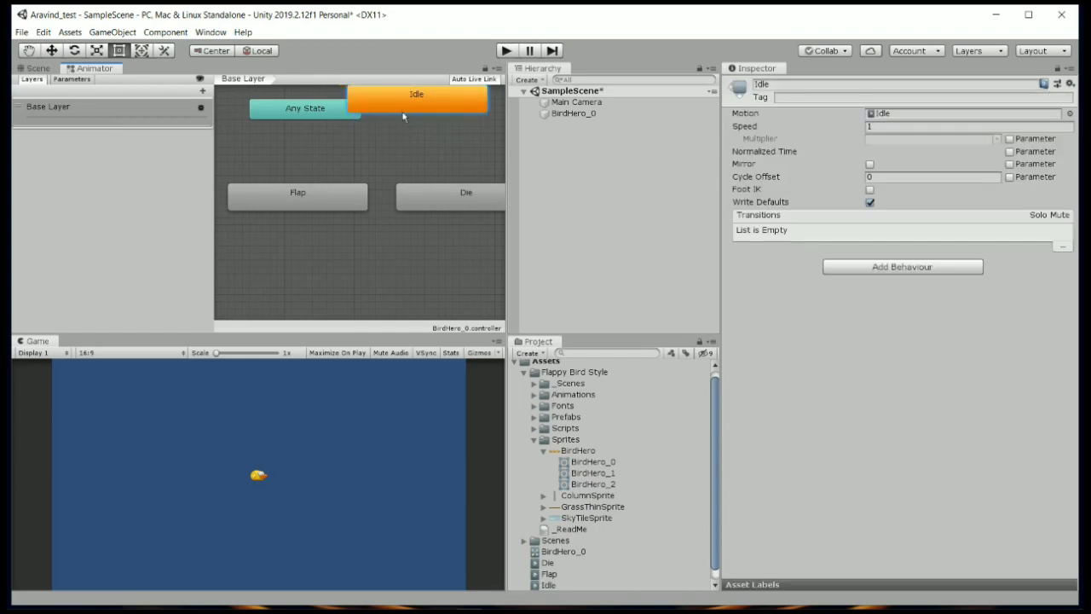
# - Add two trigger parameters named Flap and Die to the bird's animator controller
pyautogui.click(81, 79)
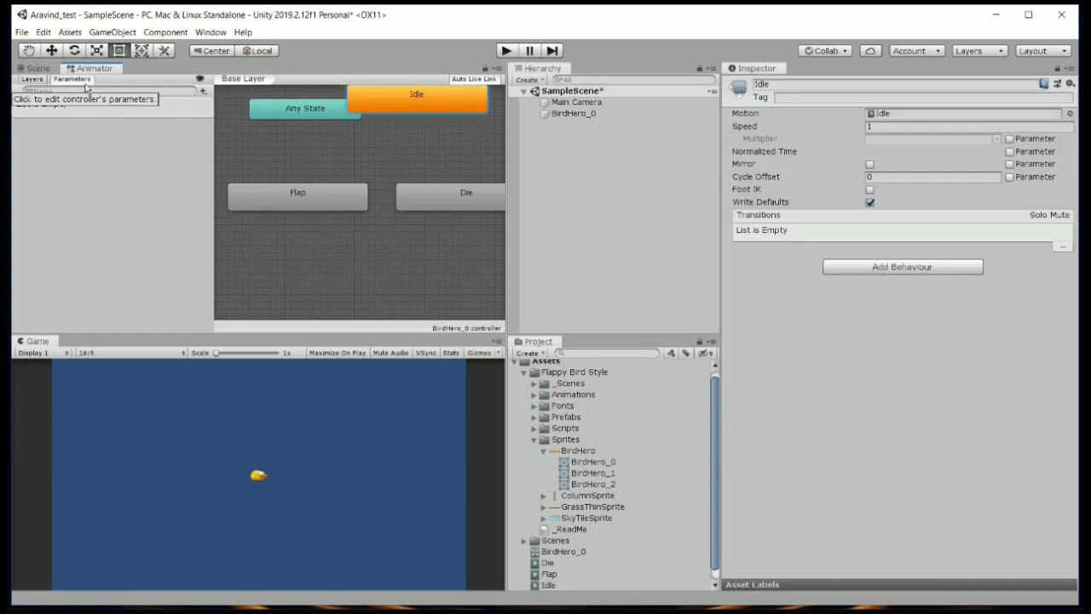
pyautogui.click(202, 91)
pyautogui.click(219, 150)
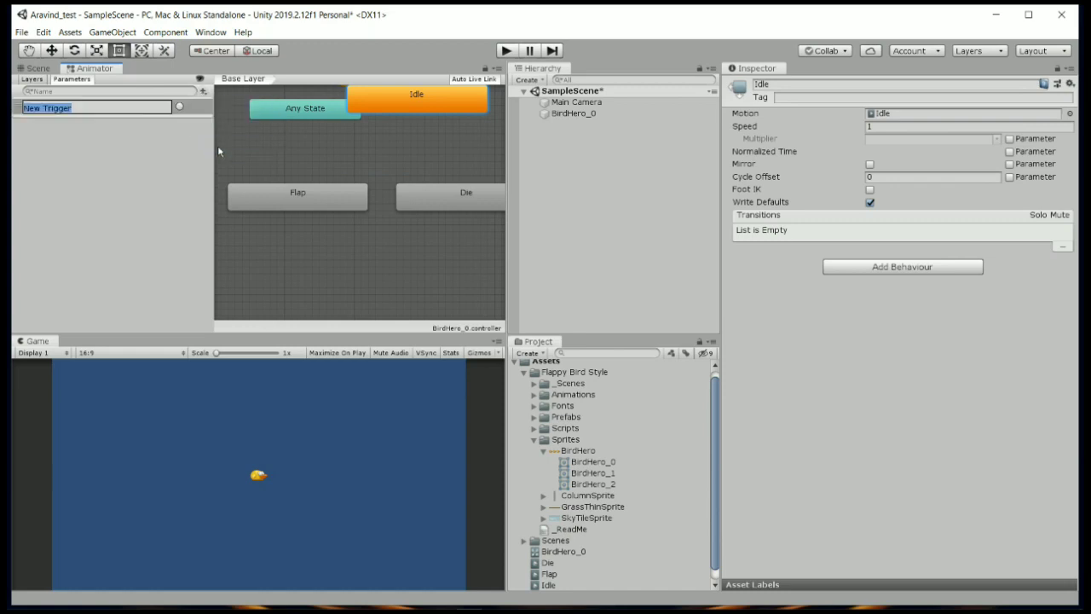
pyautogui.write('Flap')
pyautogui.press('Return')
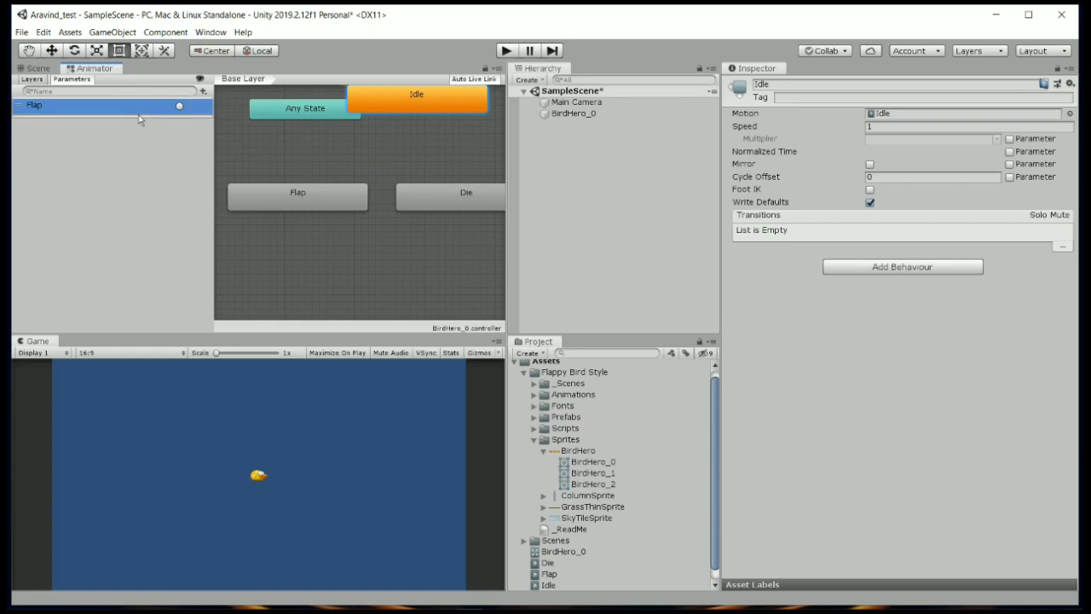
pyautogui.click(204, 91)
pyautogui.click(218, 150)
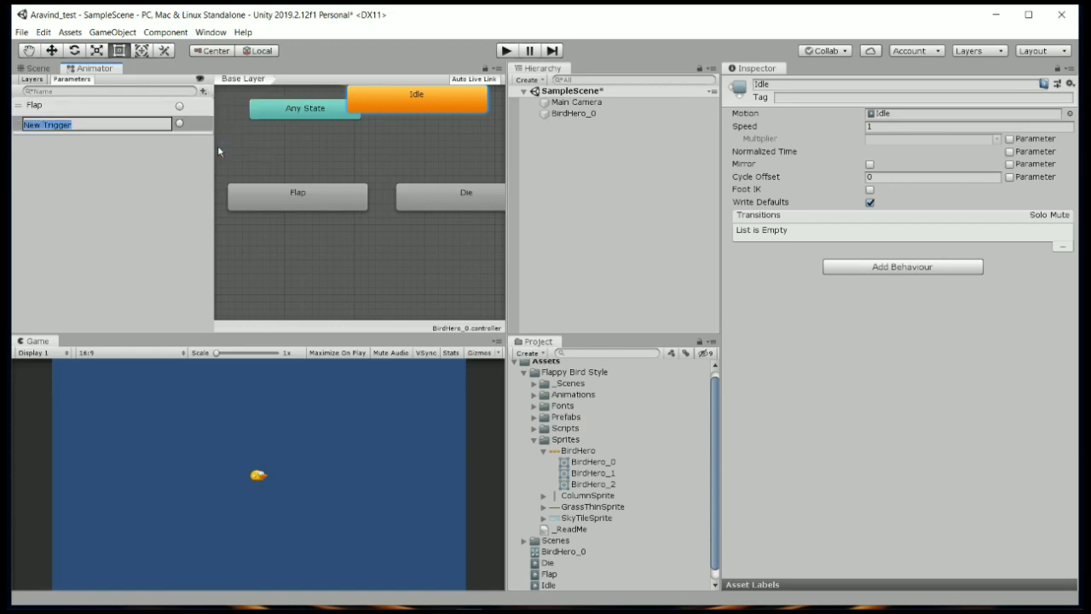
pyautogui.write('Die')
pyautogui.press('Return')
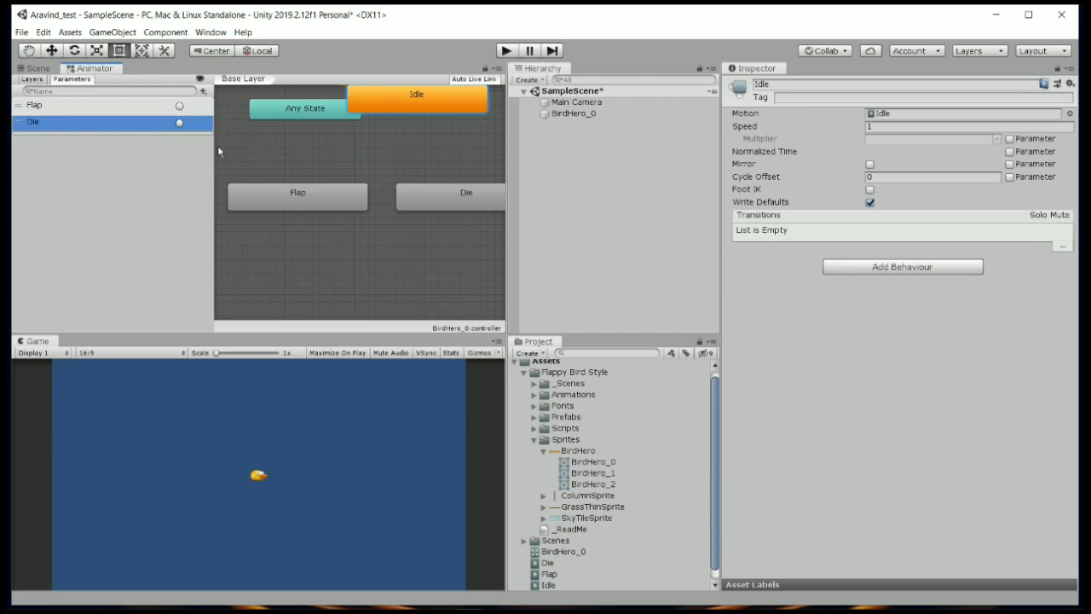
# - Create transitions from the Idle state to Flap and from Flap to Die
pyautogui.rightClick(390, 106)
pyautogui.click(410, 109)
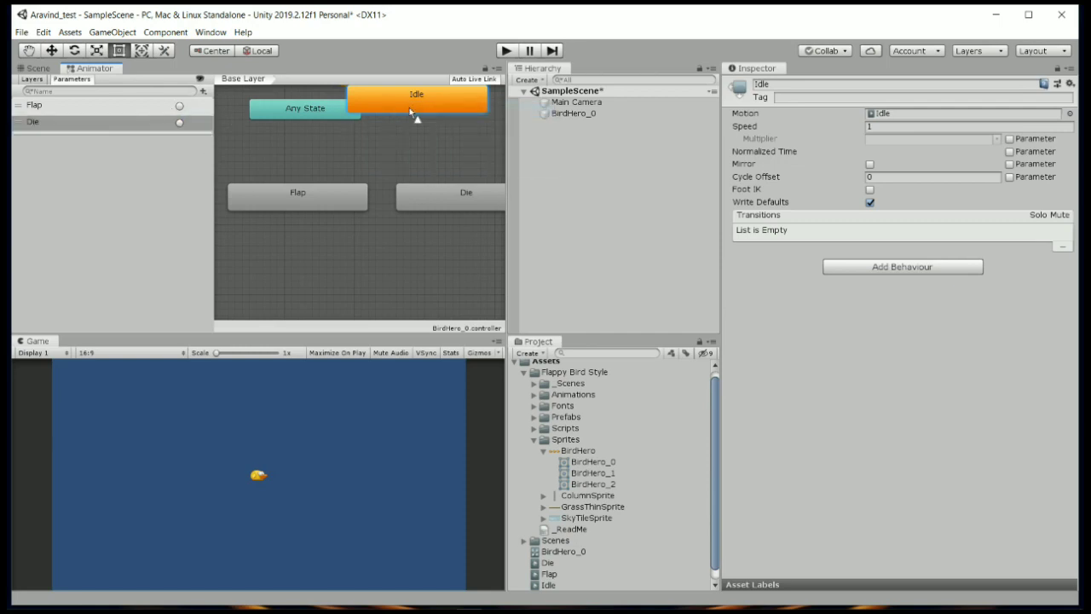
pyautogui.click(293, 201)
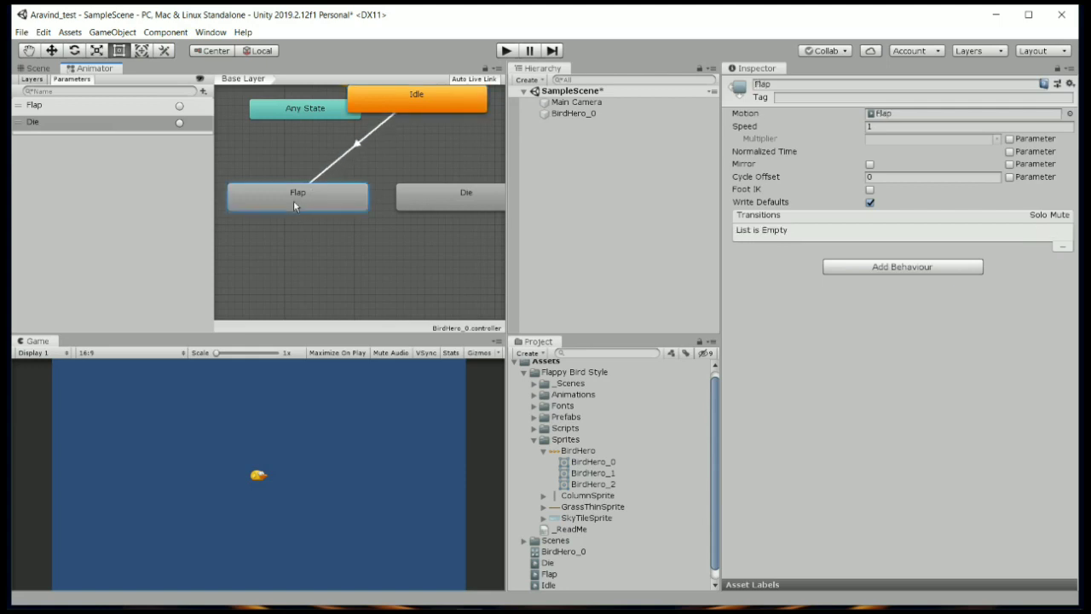
pyautogui.rightClick(294, 201)
pyautogui.click(328, 211)
pyautogui.click(405, 204)
# - Create transitions from the Flap state back to Idle and from Idle to Die
pyautogui.rightClick(350, 202)
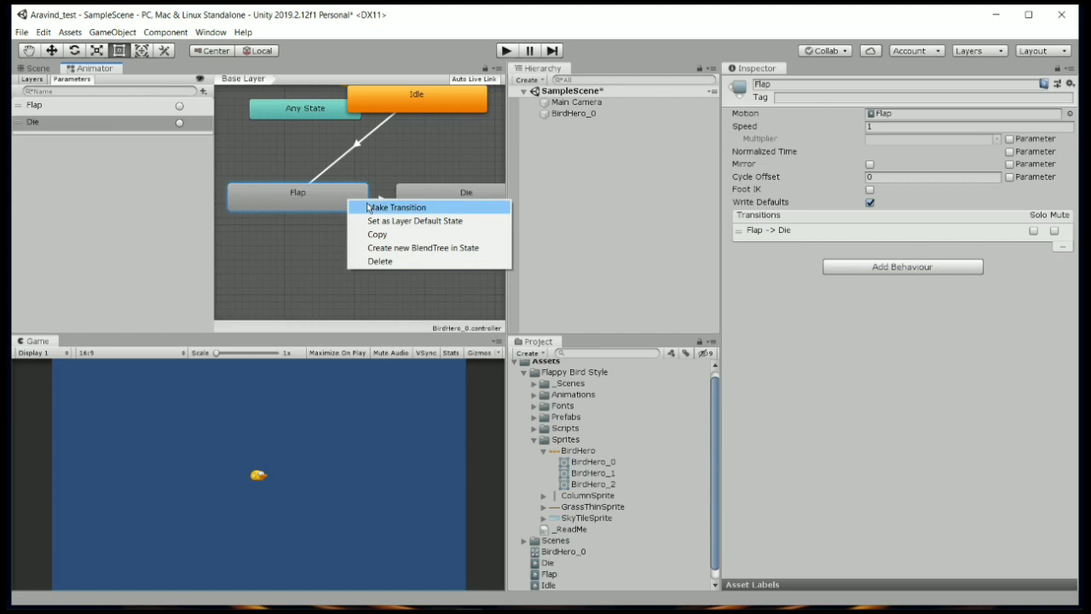
pyautogui.click(368, 207)
pyautogui.click(458, 101)
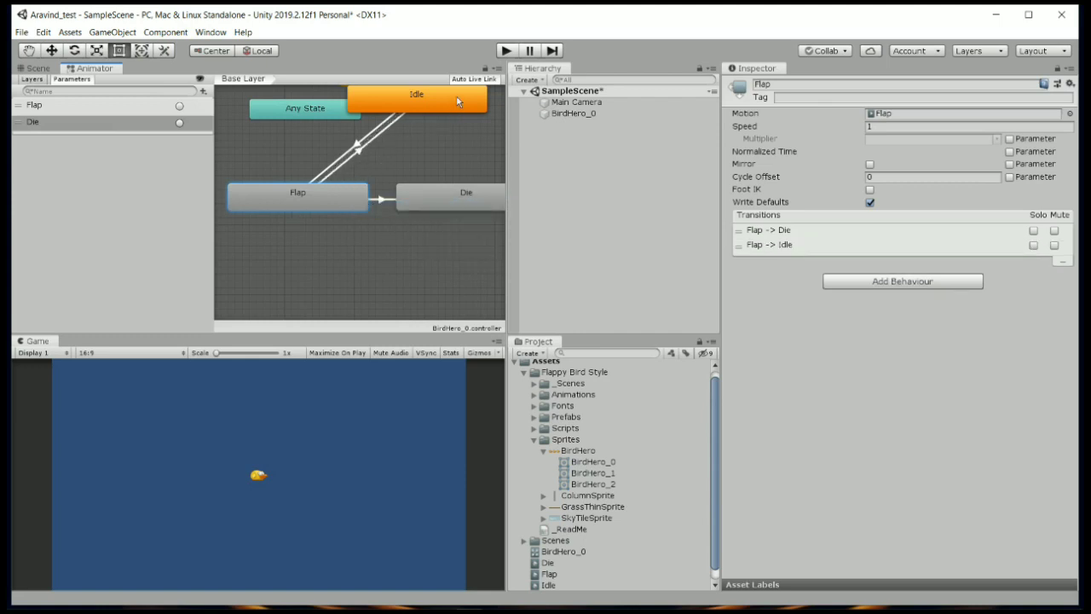
pyautogui.rightClick(431, 101)
pyautogui.click(448, 105)
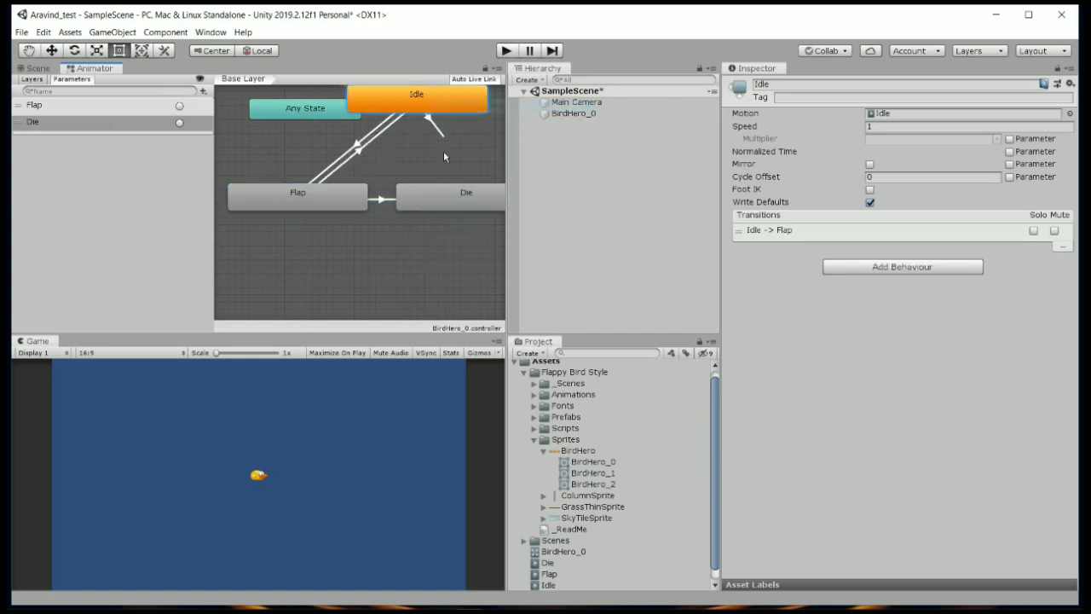
pyautogui.click(442, 201)
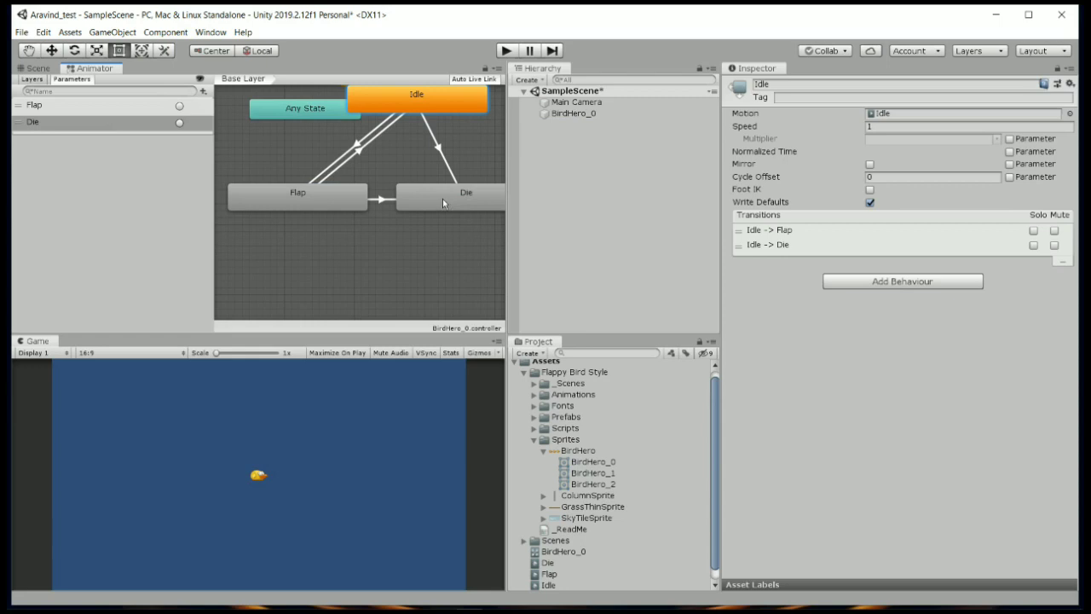
# - Add a Flap trigger condition to the Idle-to-Flap transition and to the Flap-to-Idle transition
pyautogui.click(356, 147)
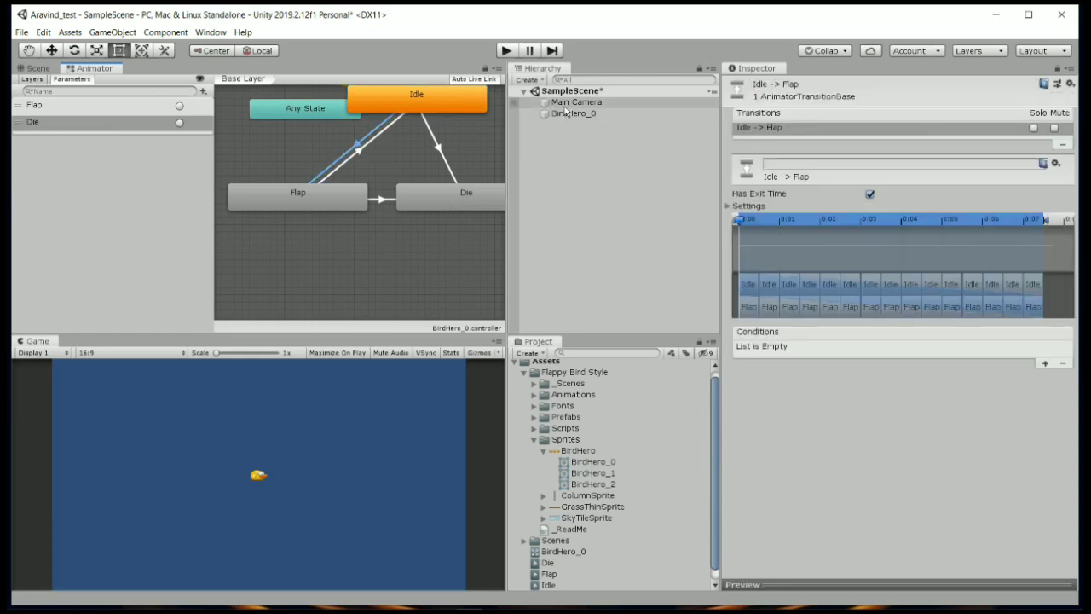
pyautogui.click(1045, 363)
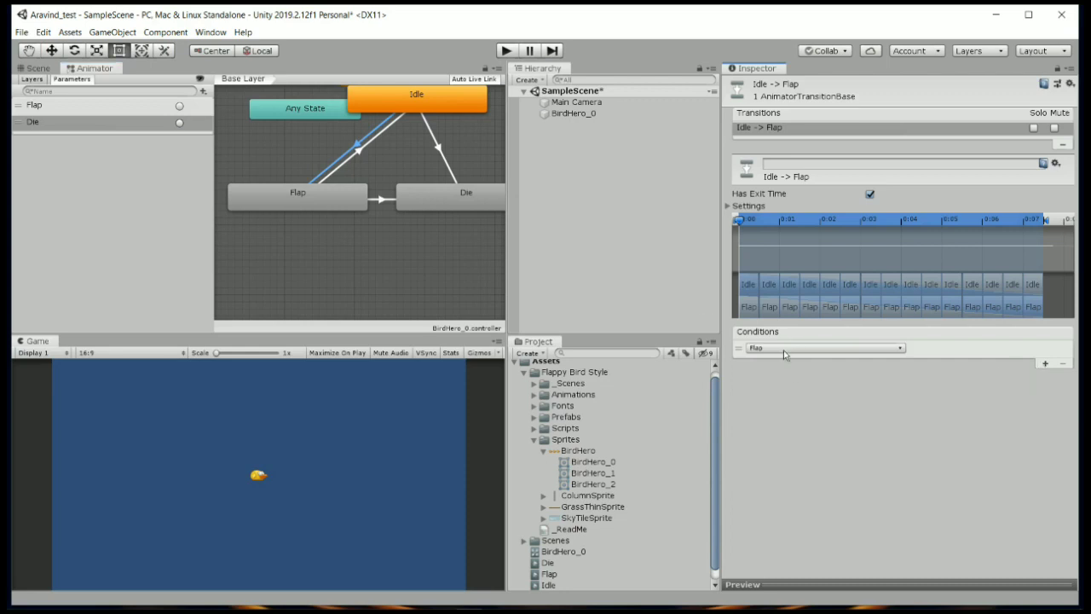
pyautogui.click(367, 144)
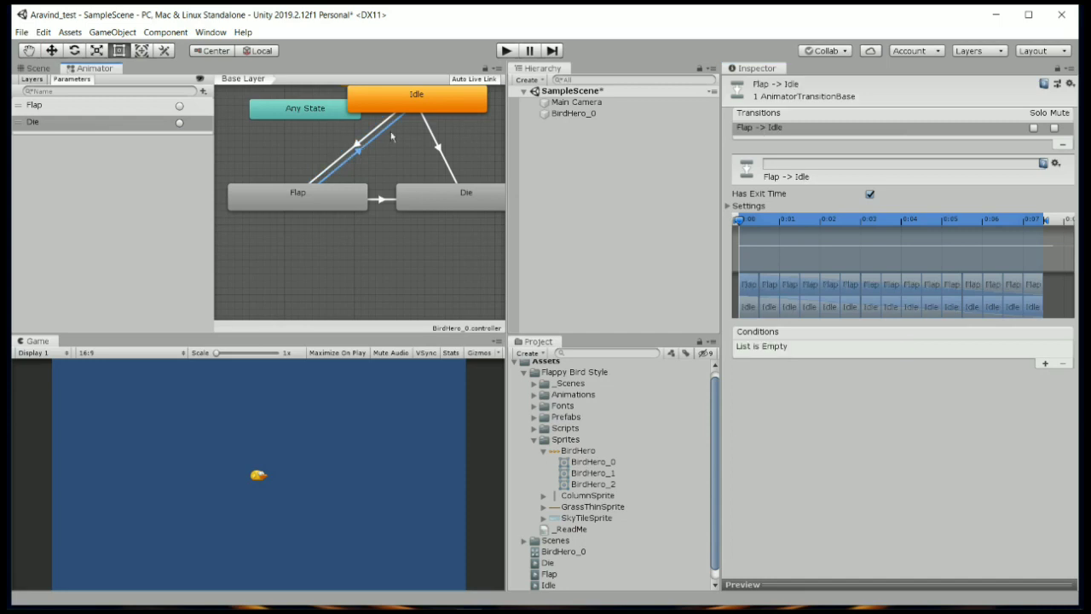
pyautogui.click(1046, 364)
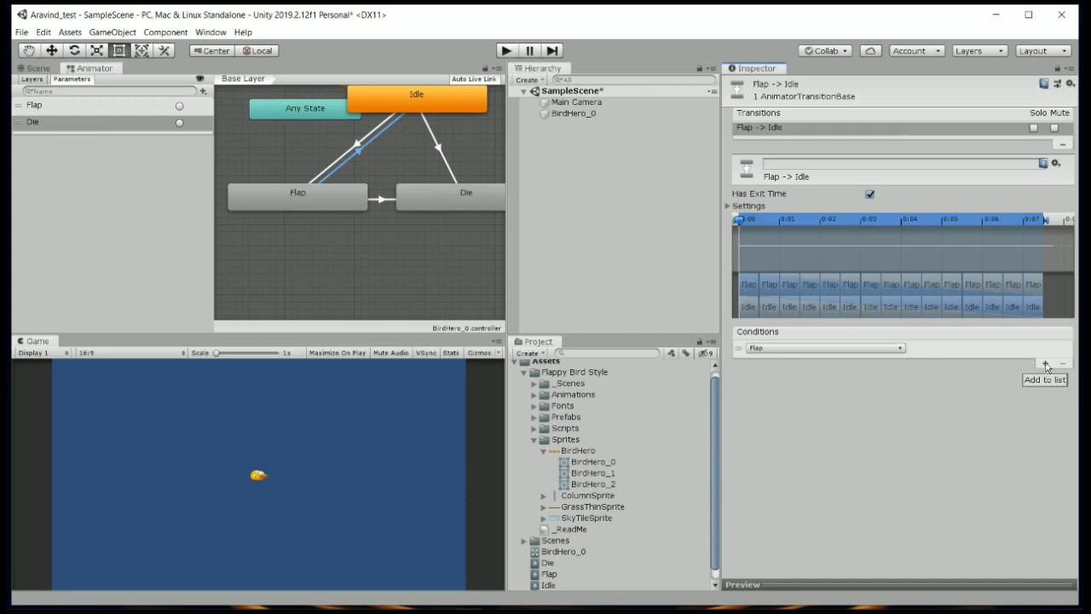
# - Add a Die trigger condition to the Flap-to-Die transition and to the Idle-to-Die transition
pyautogui.click(379, 201)
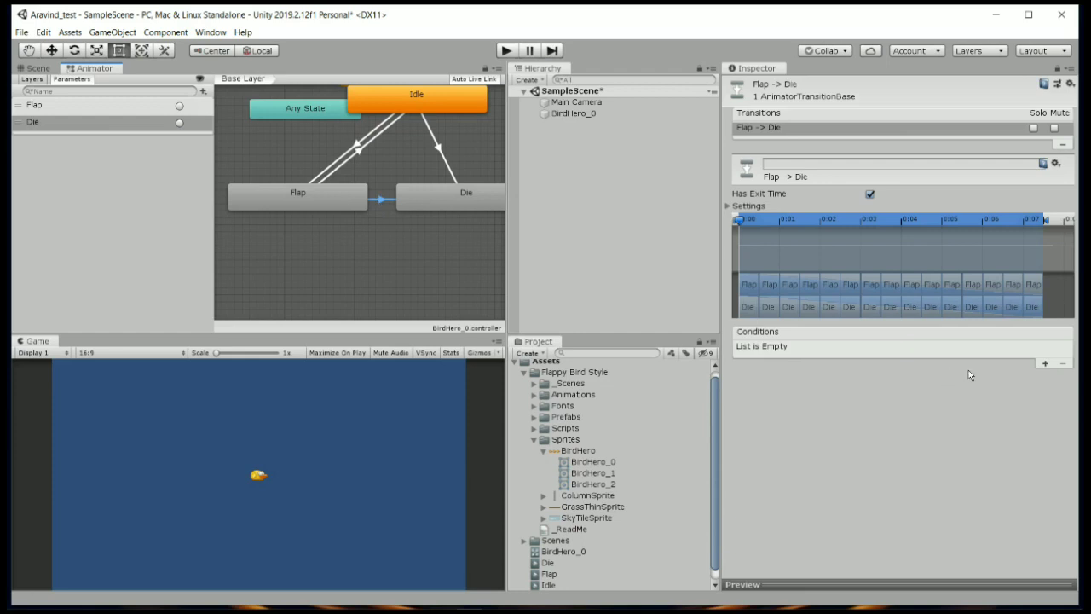
pyautogui.click(1044, 365)
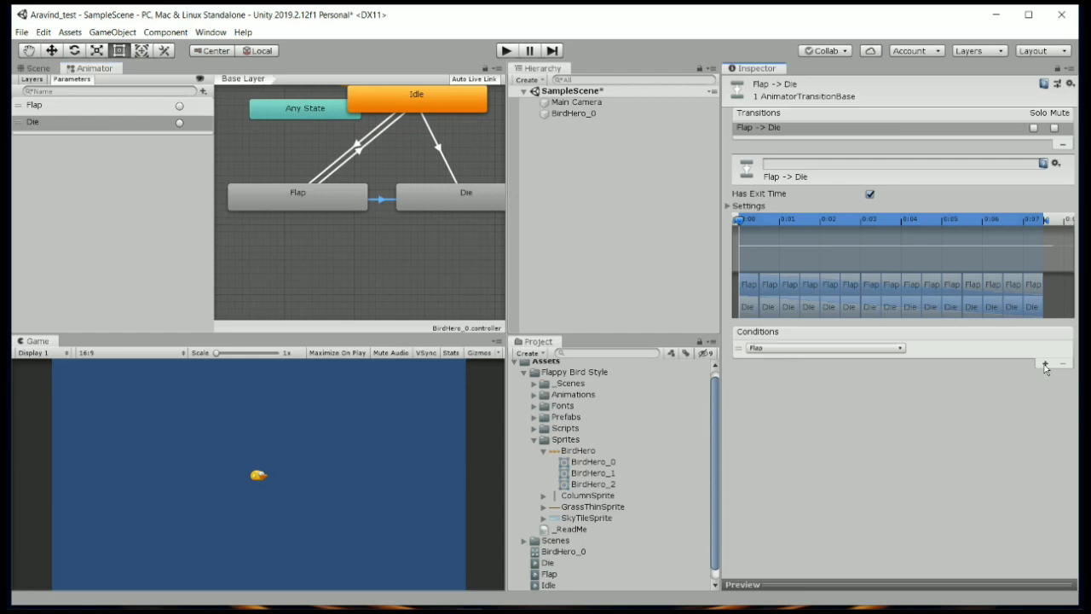
pyautogui.click(873, 349)
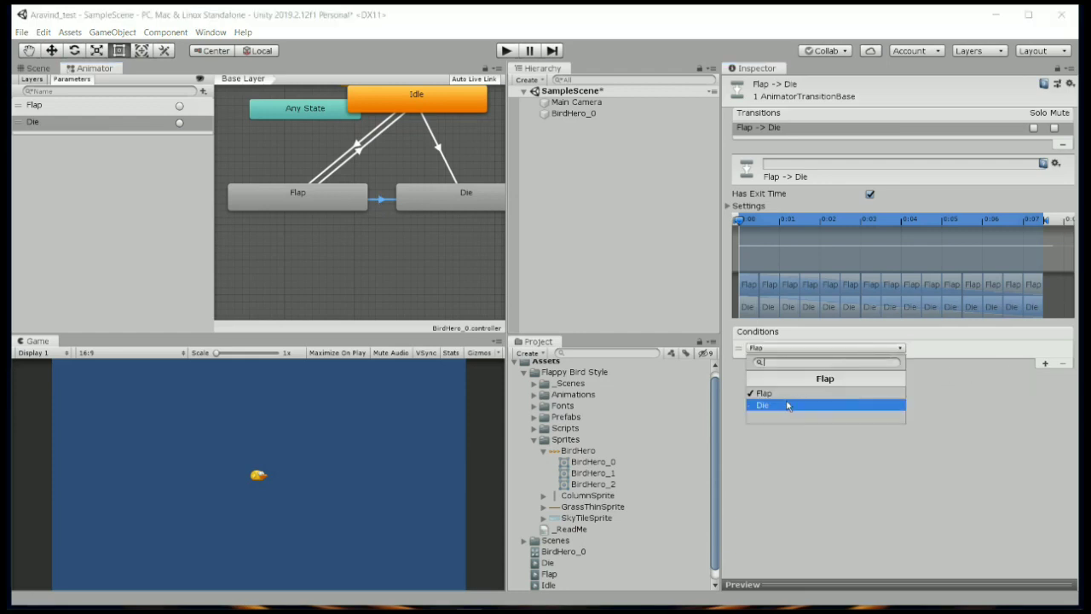
pyautogui.click(788, 405)
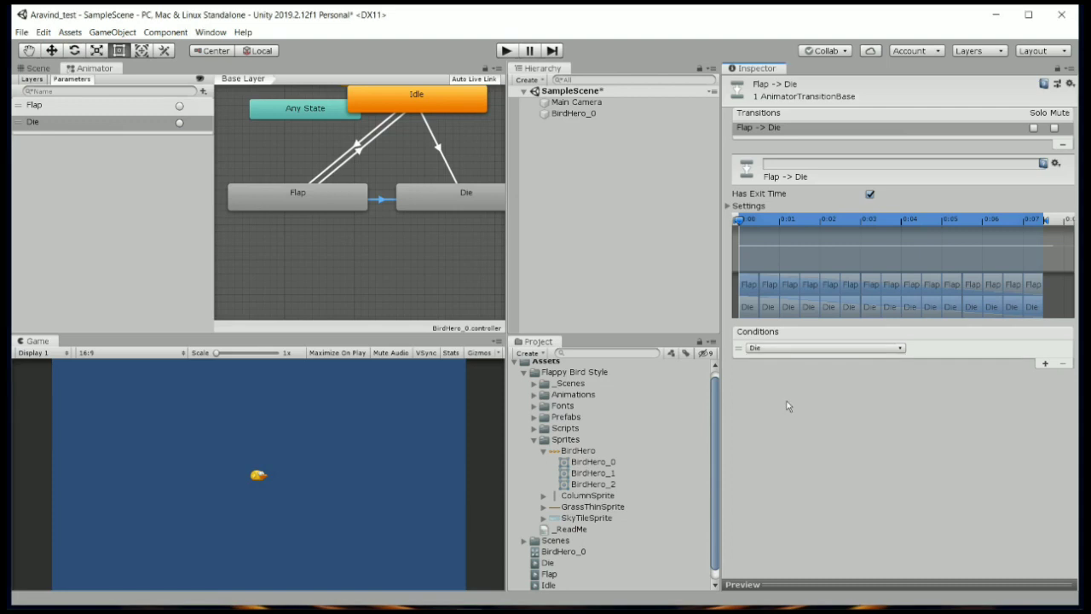
pyautogui.click(440, 159)
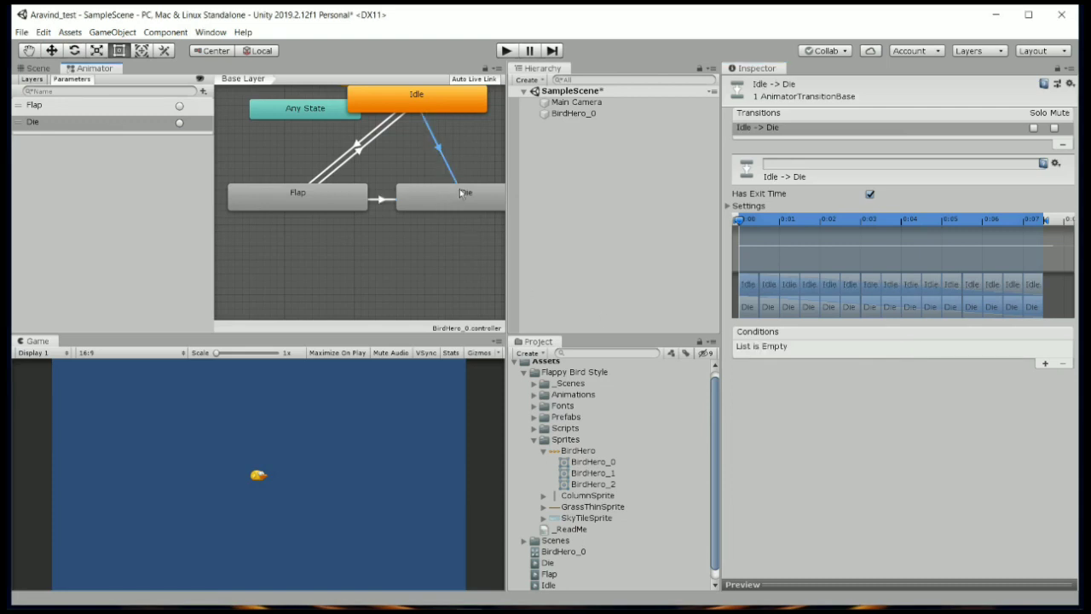
pyautogui.click(1044, 362)
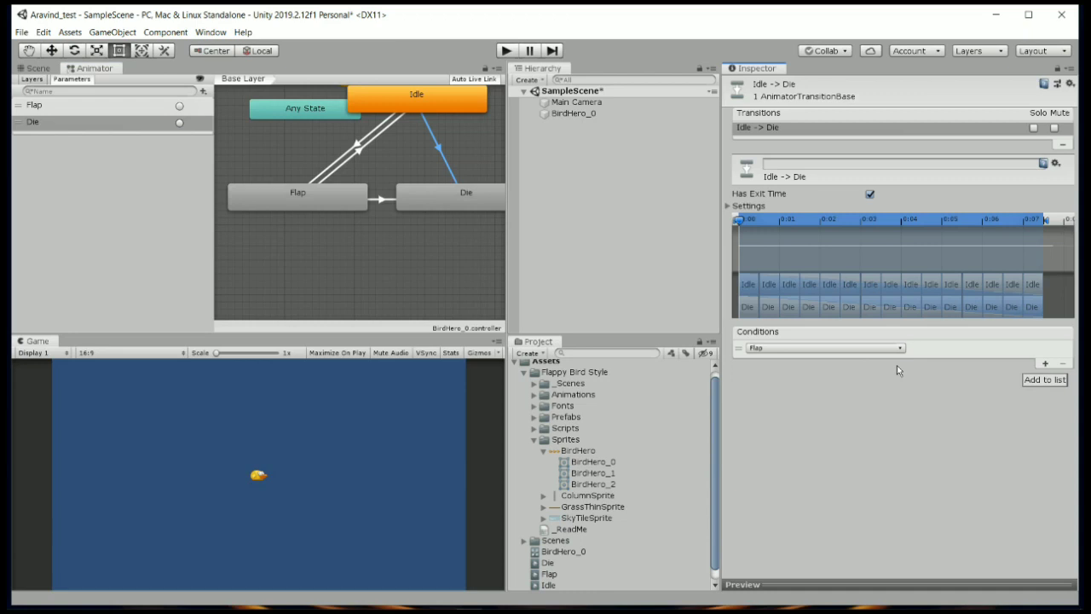
pyautogui.click(853, 349)
pyautogui.click(764, 406)
# - Turn off Has Exit Time for the Idle-to-Flap transition
pyautogui.click(359, 145)
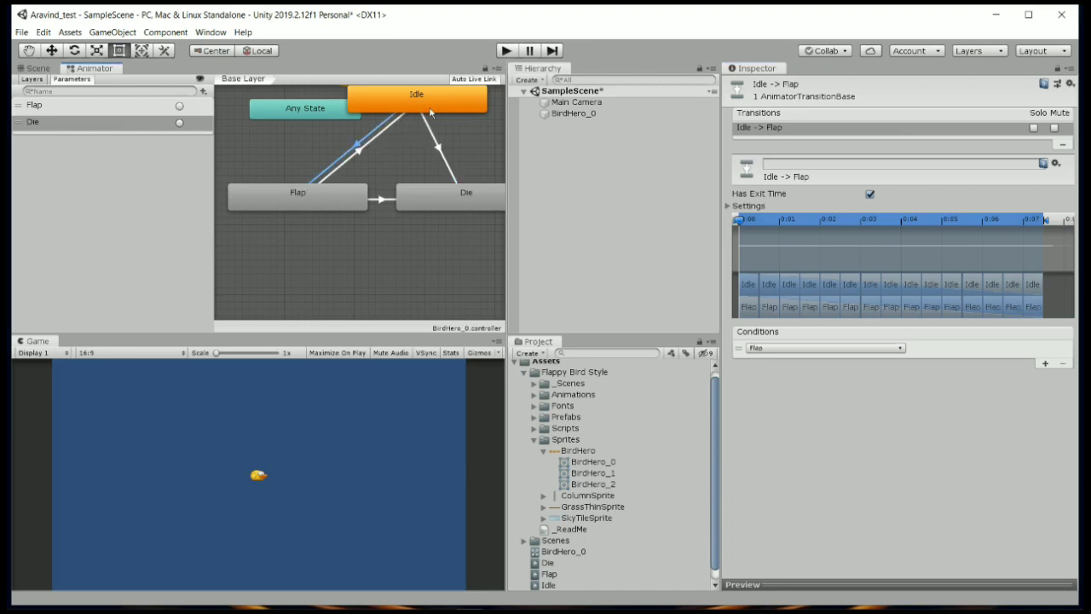
pyautogui.click(870, 194)
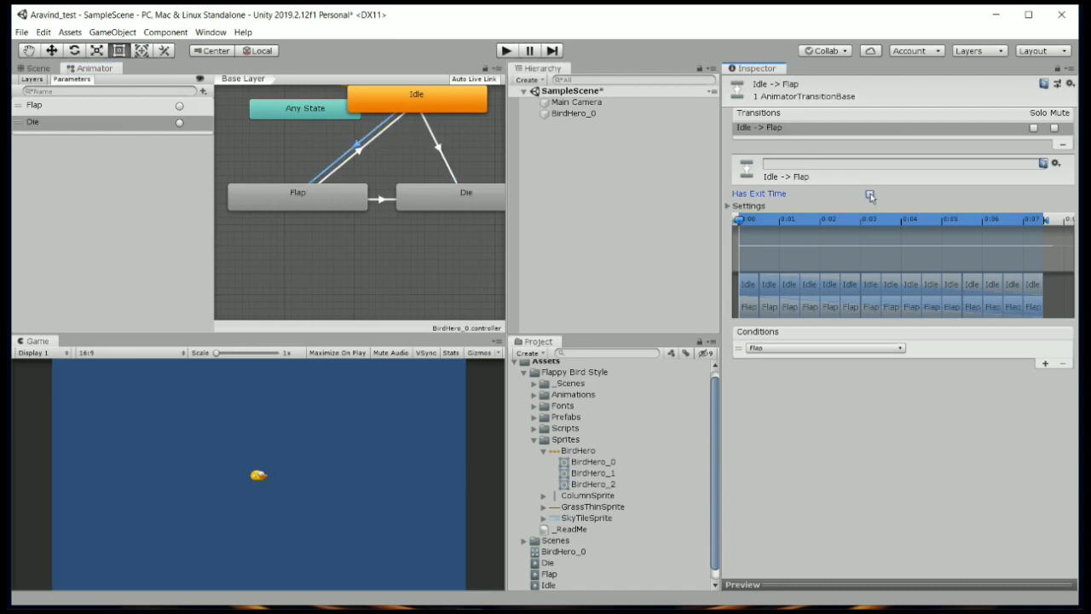
# - Test the bird's animations in play mode with the game view enlarged to 6.25x, firing the Flap and Die triggers
pyautogui.click(505, 52)
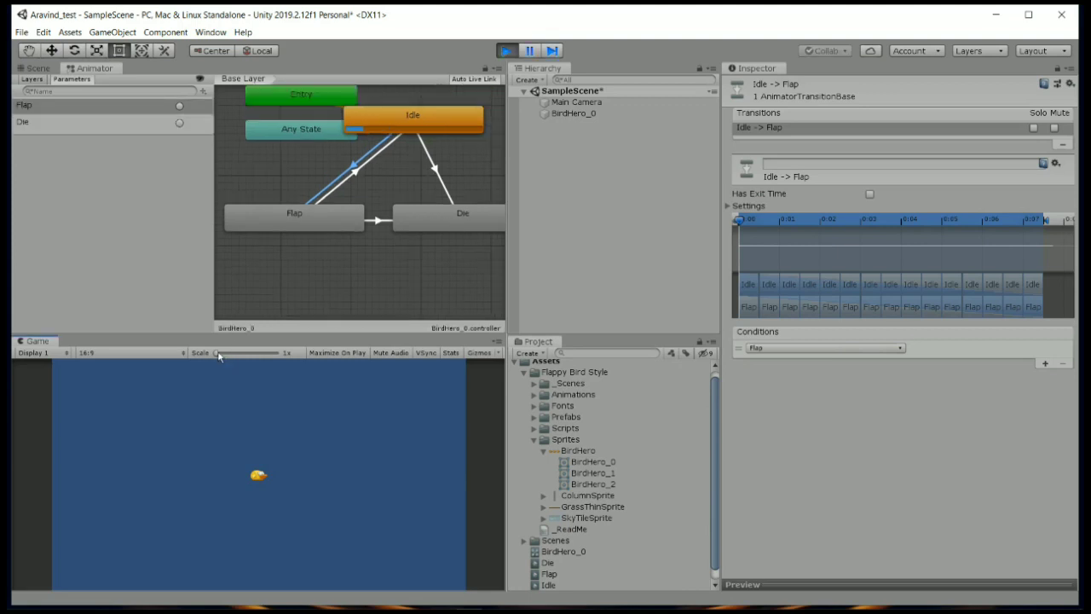
pyautogui.moveTo(218, 356); pyautogui.dragTo(286, 356)
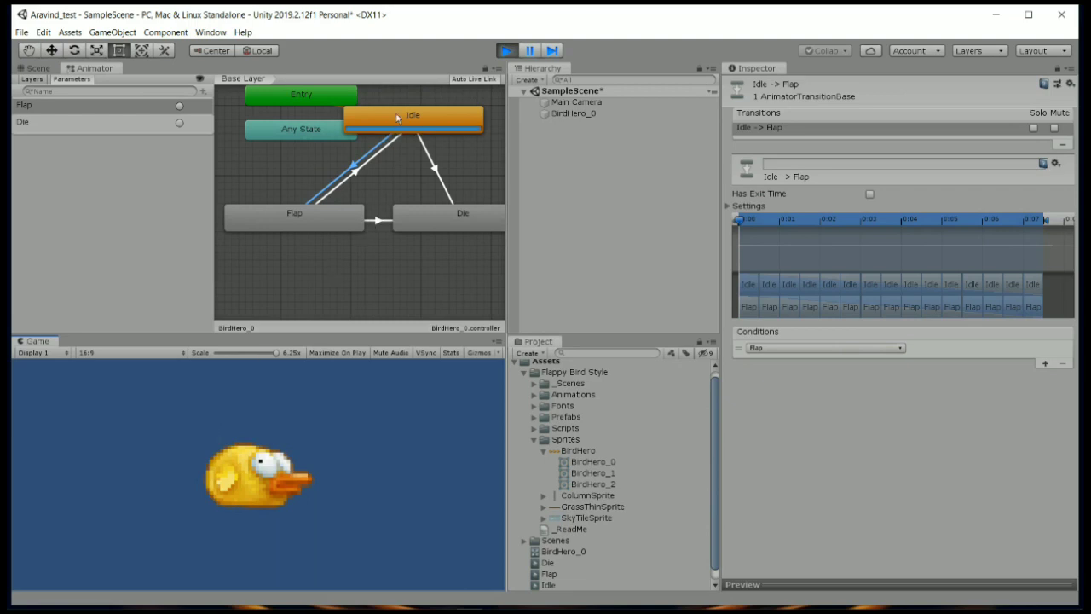
pyautogui.click(180, 107)
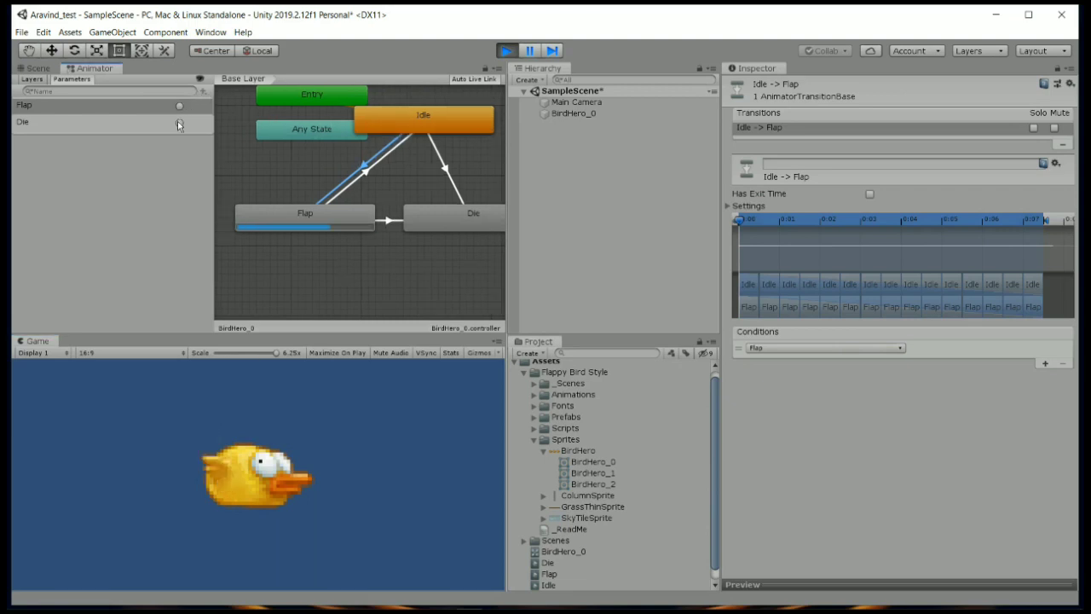
pyautogui.click(179, 125)
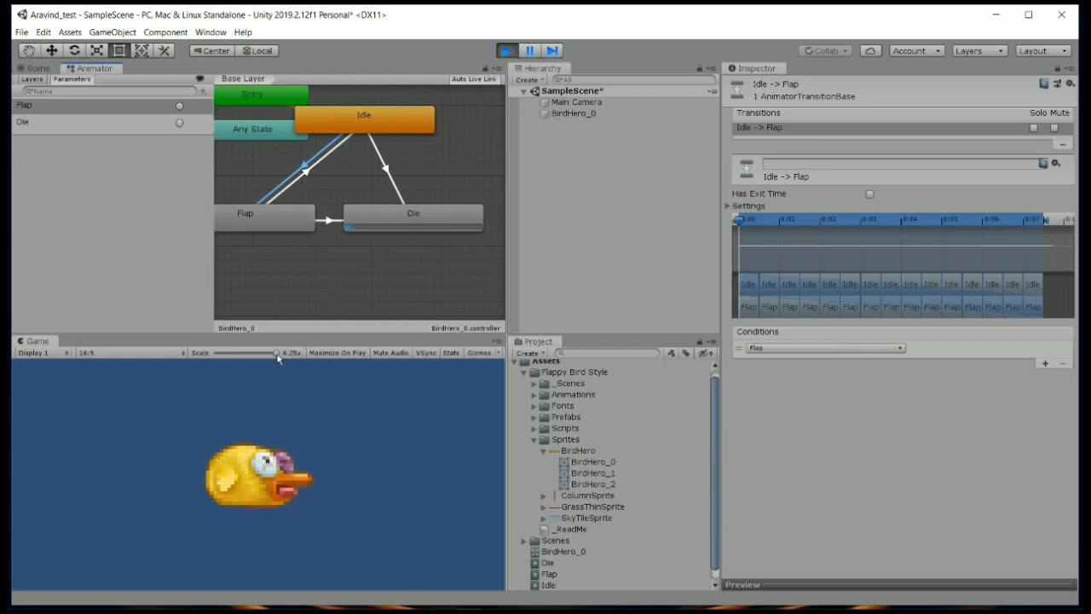
pyautogui.moveTo(275, 352); pyautogui.dragTo(205, 356)
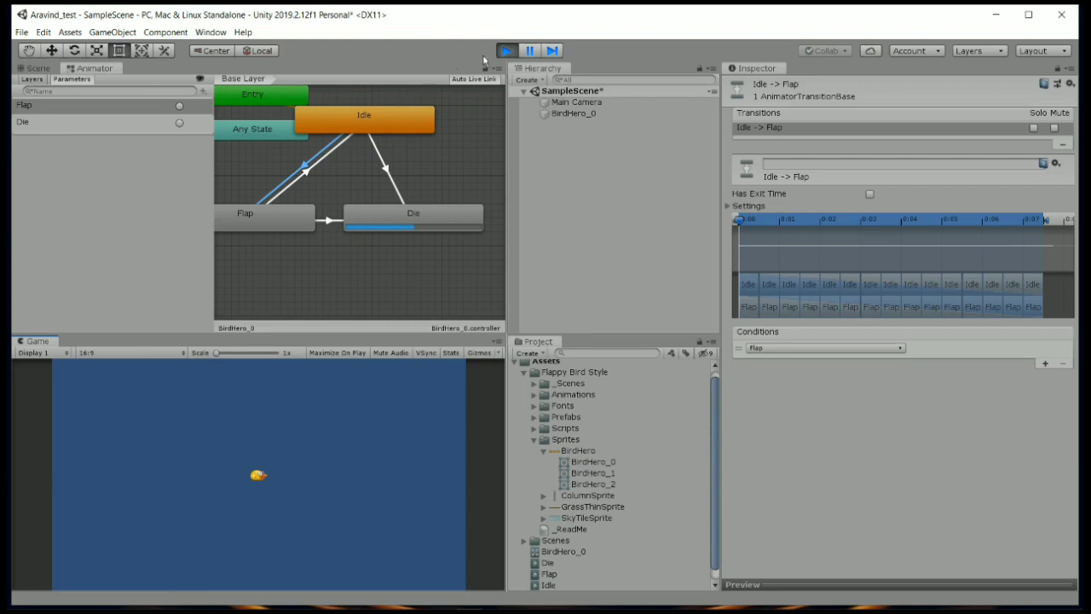
pyautogui.click(506, 50)
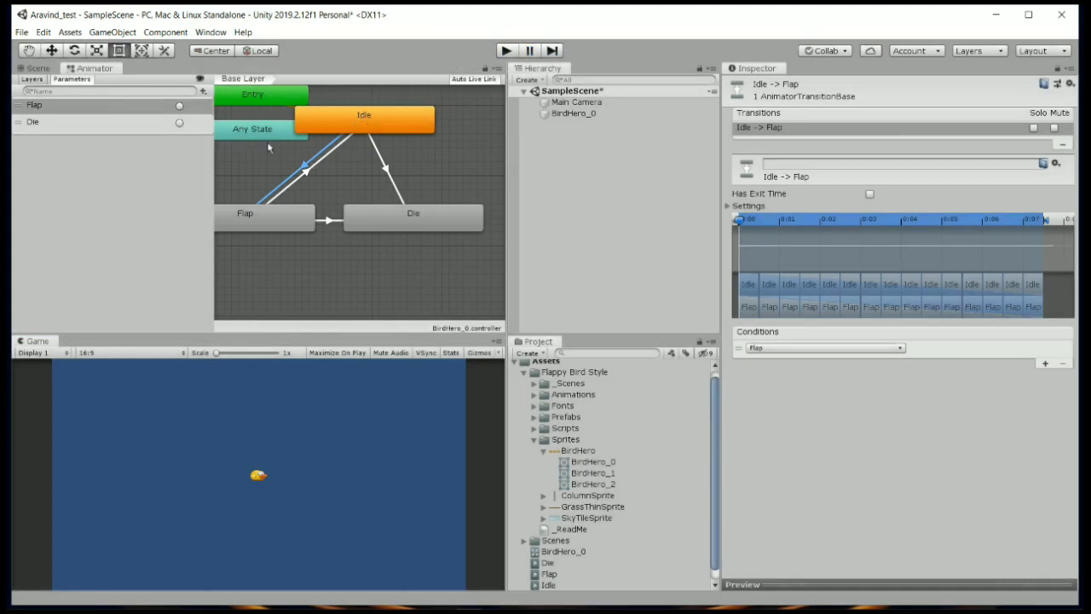
# - Close the Animator view and add SkyTileSprite from the Sprites folder to the scene
pyautogui.rightClick(108, 71)
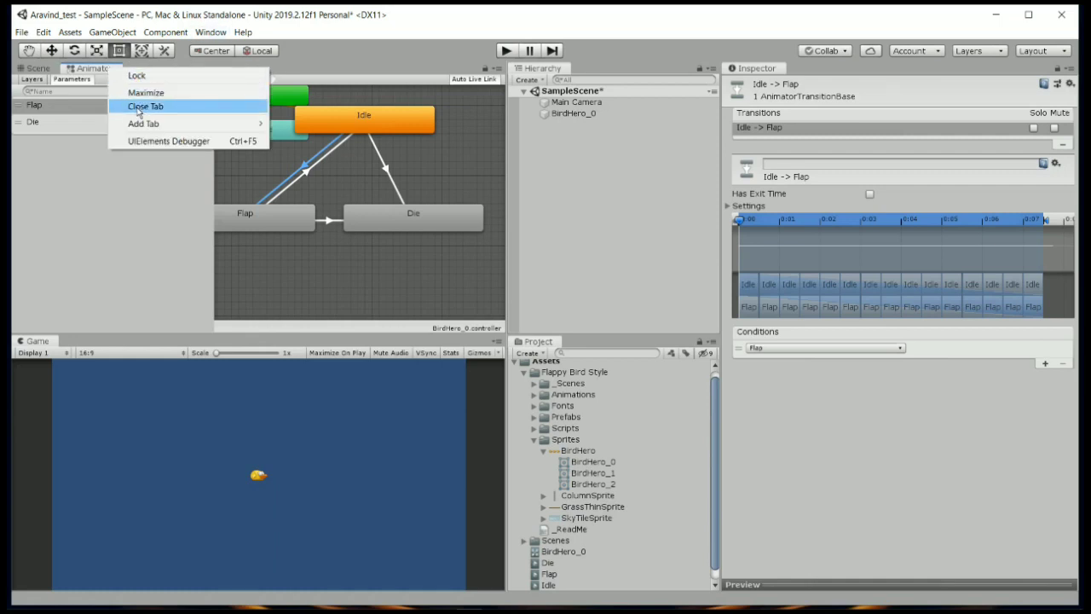
pyautogui.click(136, 108)
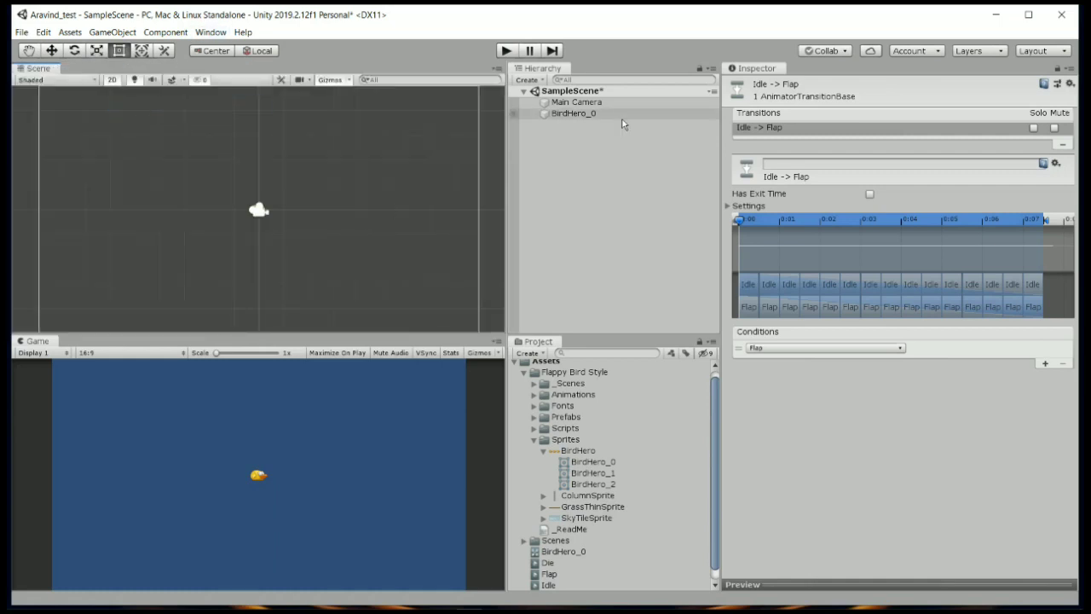
pyautogui.moveTo(572, 517); pyautogui.dragTo(608, 175)
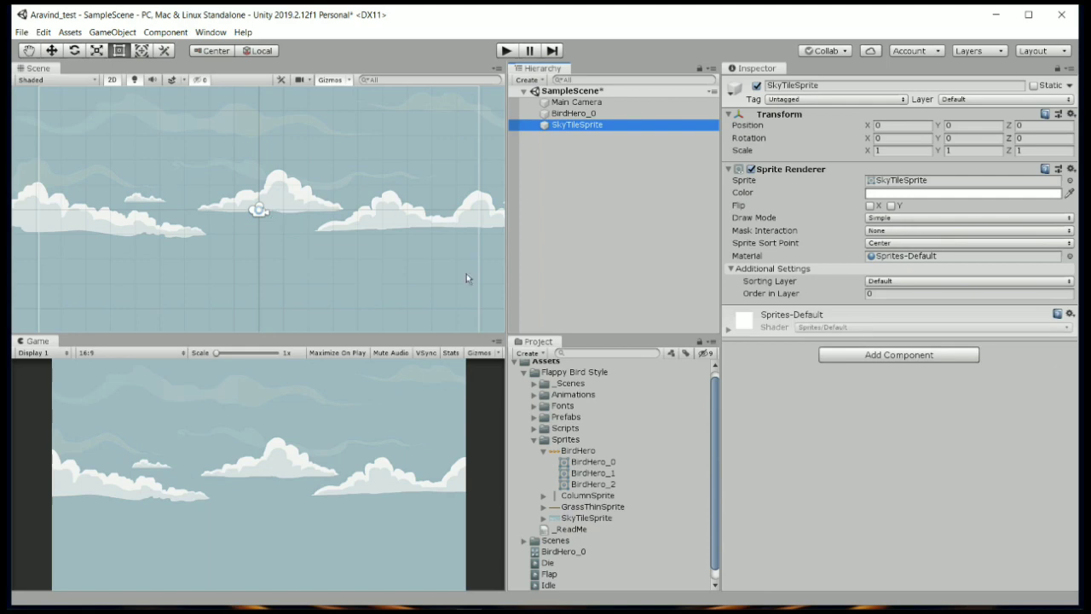
# - Set the sorting layer of BirdHero_0's sprite renderer to Background
pyautogui.click(593, 113)
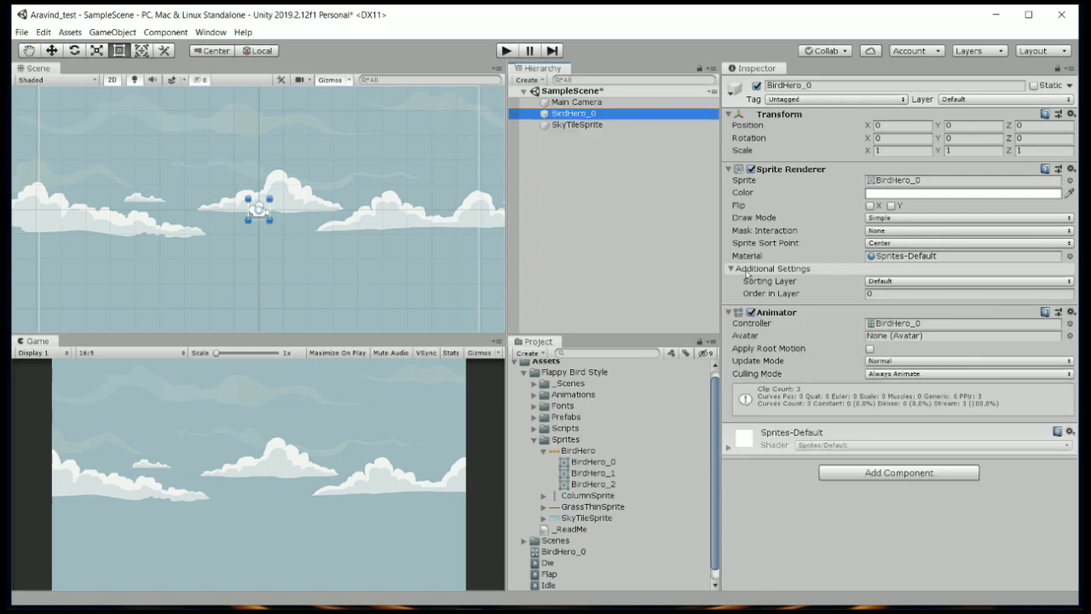
pyautogui.click(884, 282)
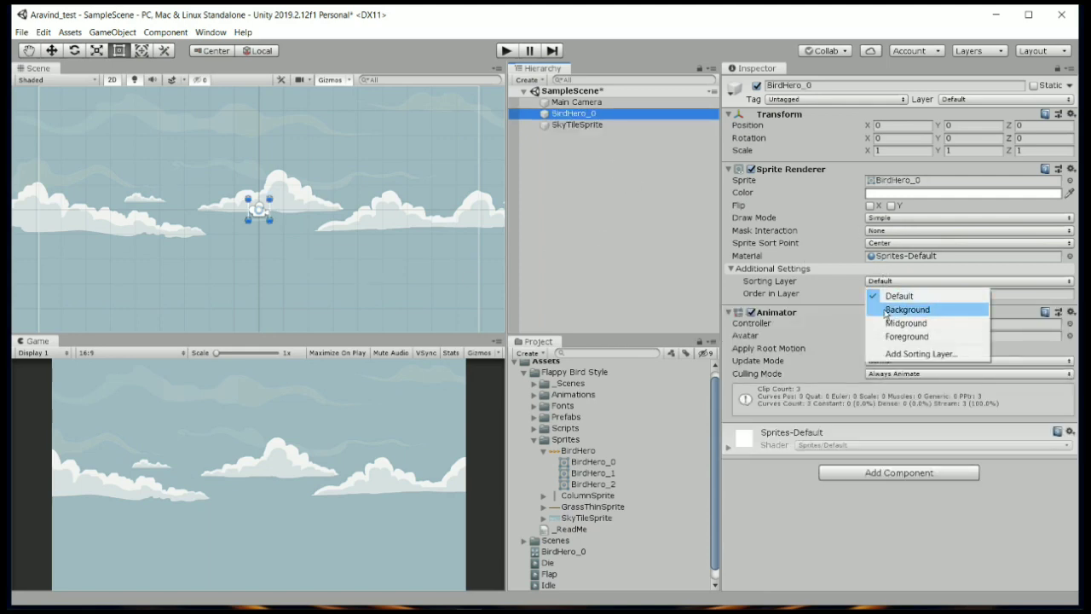
pyautogui.click(886, 310)
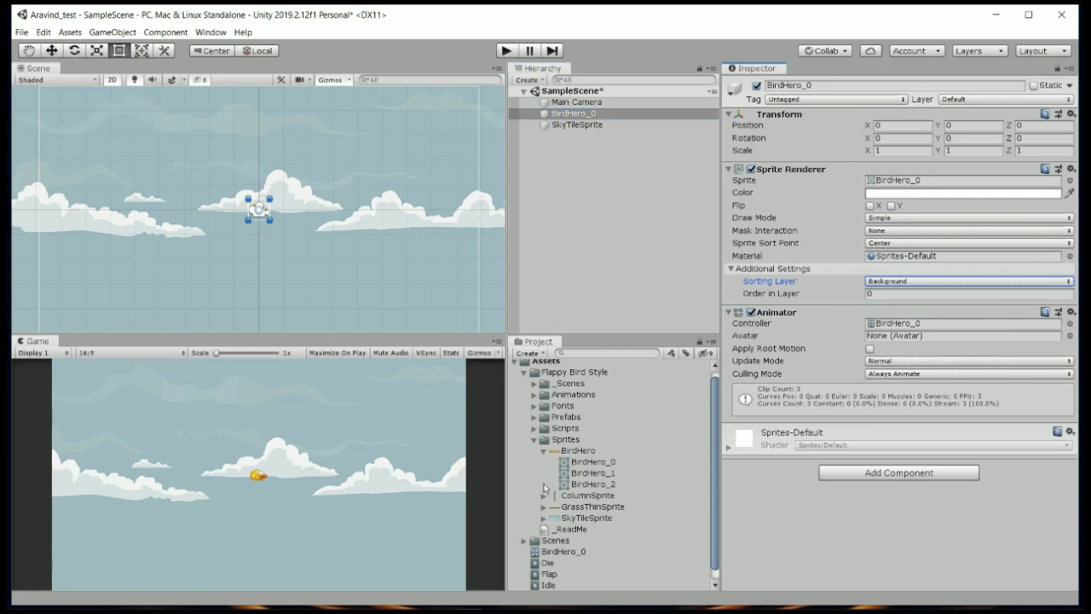
# - Add GrassThinSprite to the scene and move it down to the lower edge of the sky, at Y about -3.43
pyautogui.click(574, 508)
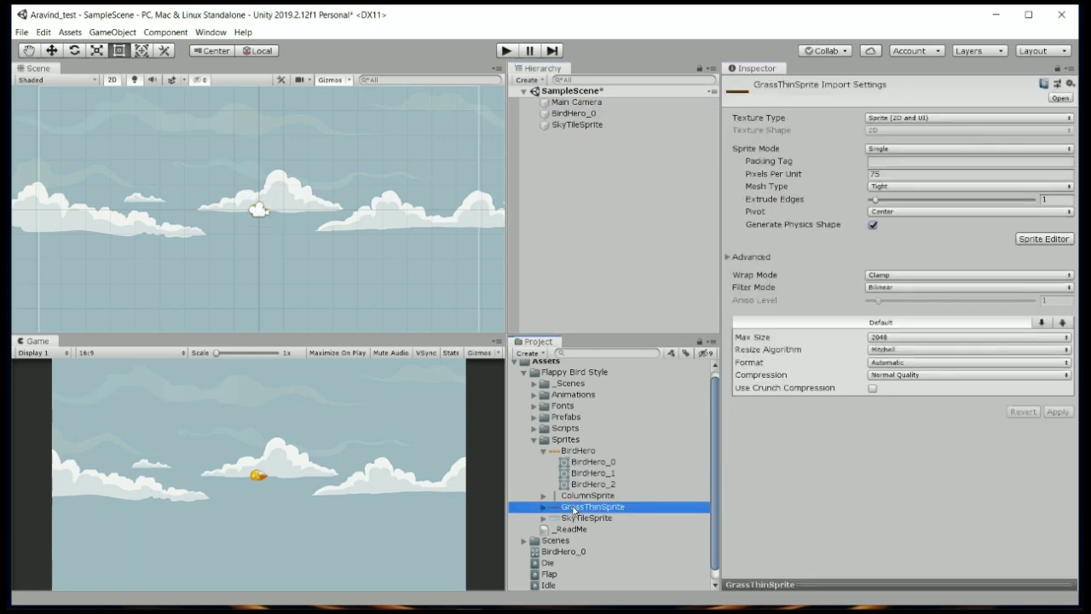
pyautogui.moveTo(575, 508); pyautogui.dragTo(587, 240)
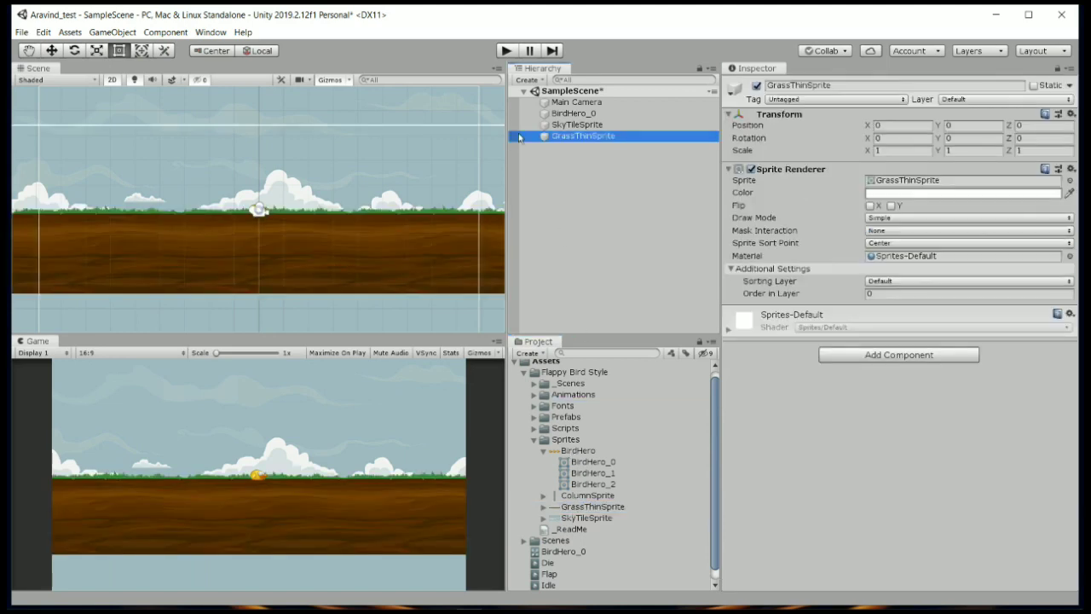
pyautogui.doubleClick(570, 102)
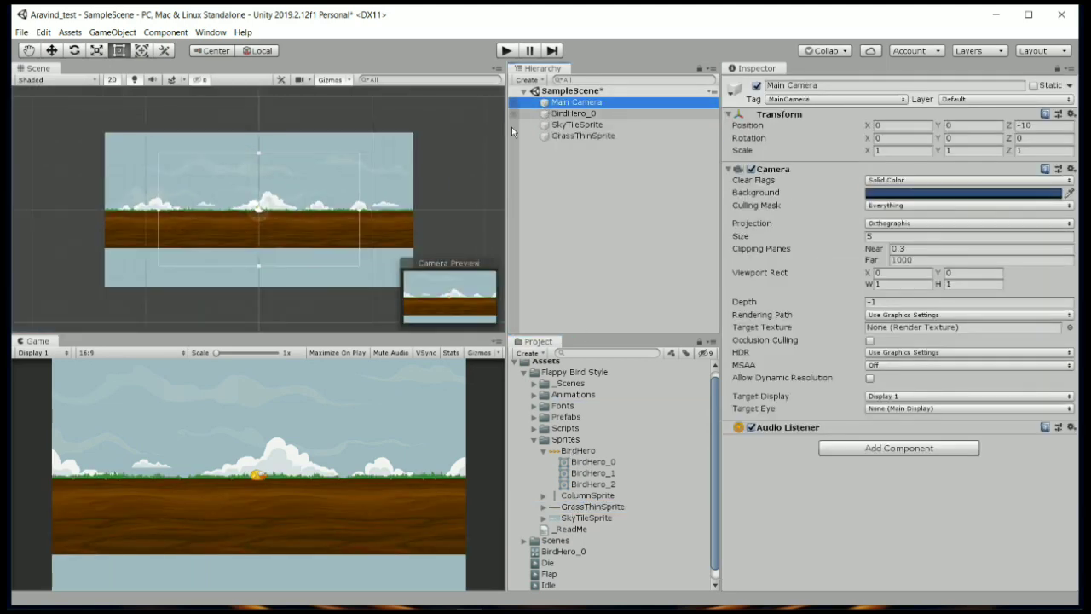
pyautogui.click(343, 219)
pyautogui.moveTo(343, 219); pyautogui.dragTo(343, 263)
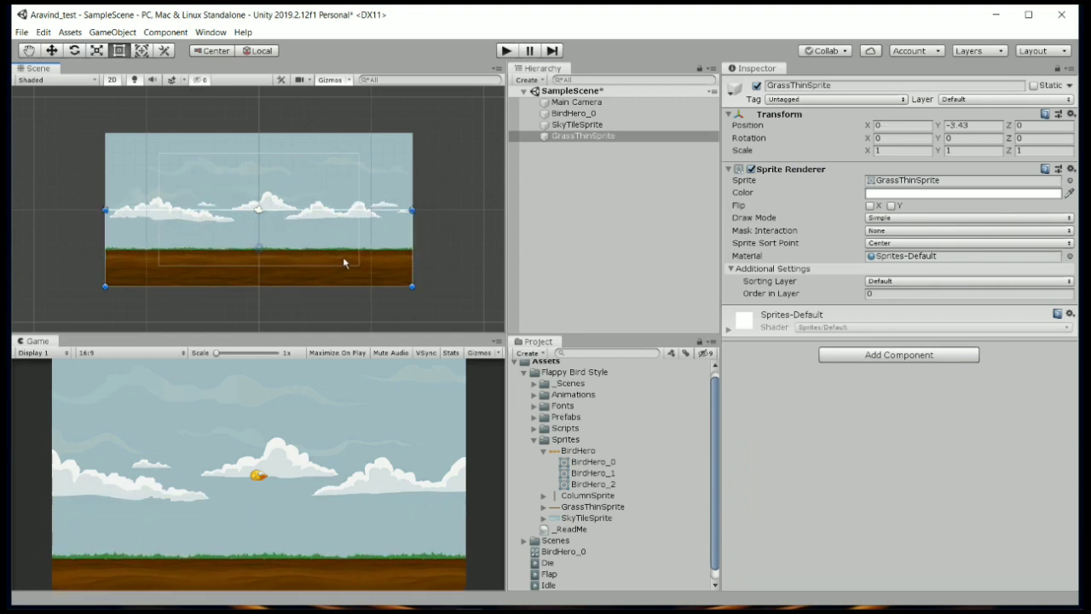
# - Add a Rigidbody 2D component to BirdHero_0
pyautogui.click(586, 115)
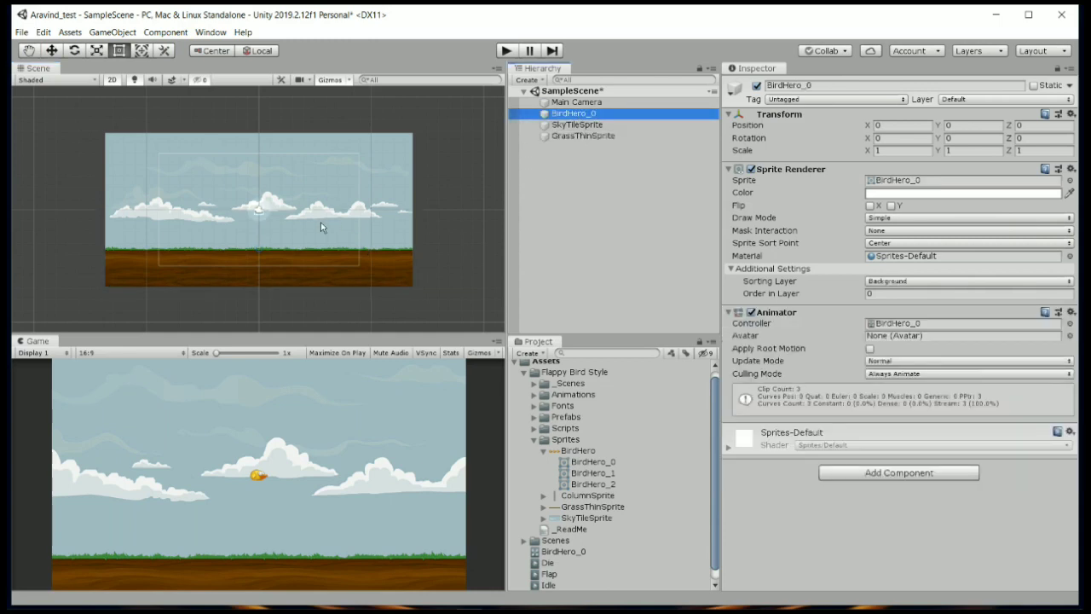
pyautogui.click(893, 479)
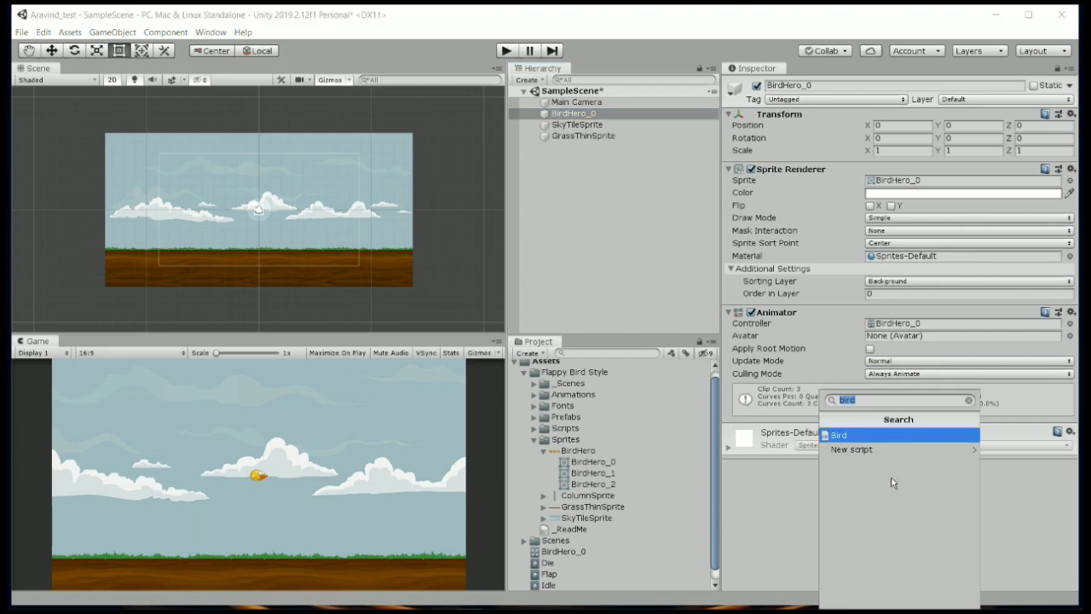
pyautogui.write('rigi')
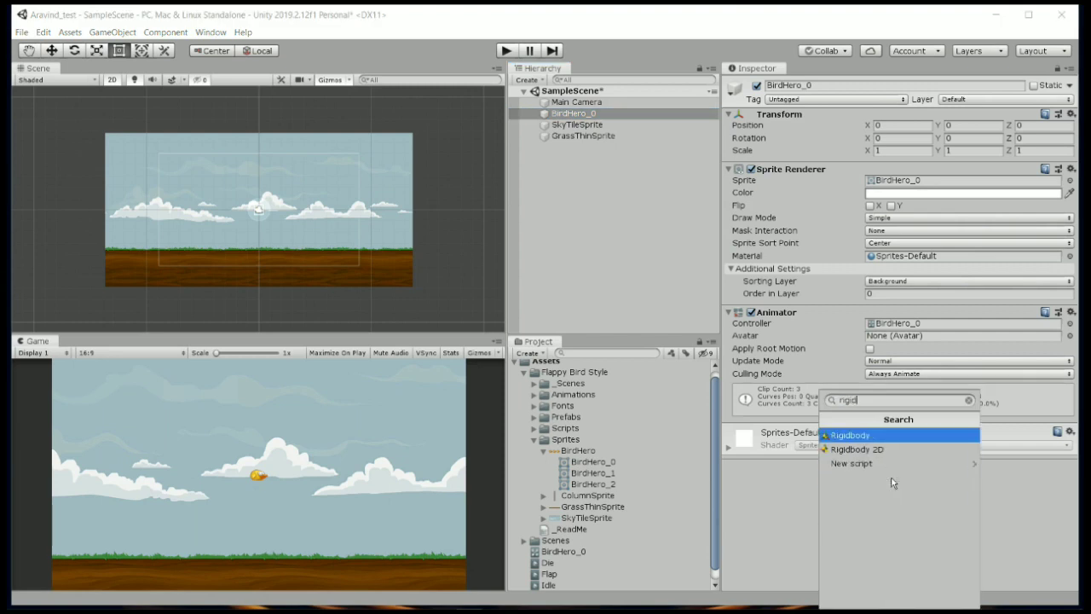
pyautogui.write('d')
pyautogui.click(891, 447)
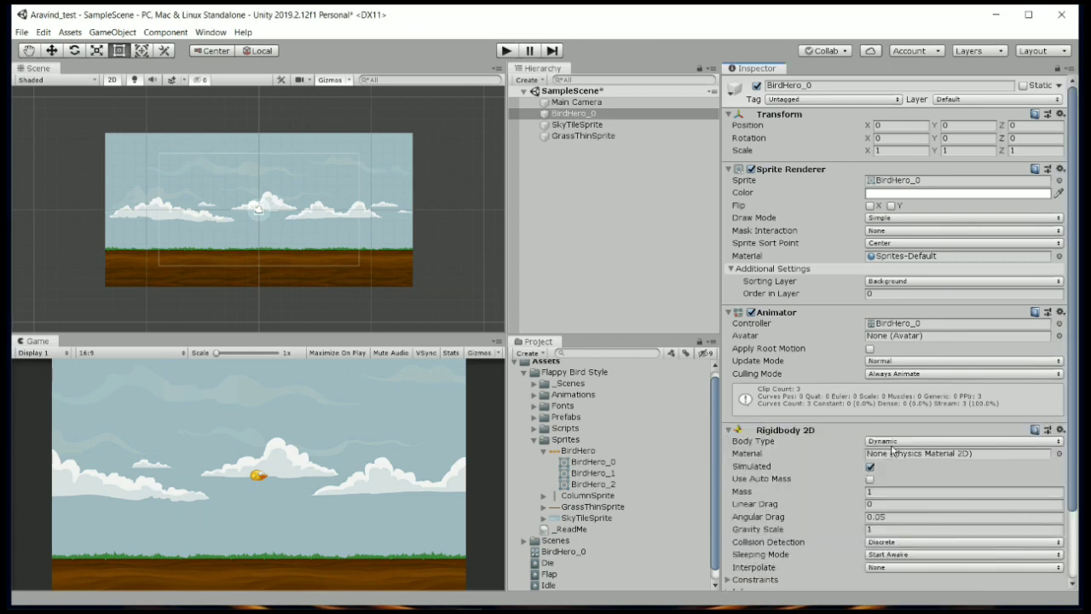
# - Add a Polygon Collider 2D component to BirdHero_0
pyautogui.scroll(-3, 853, 465)
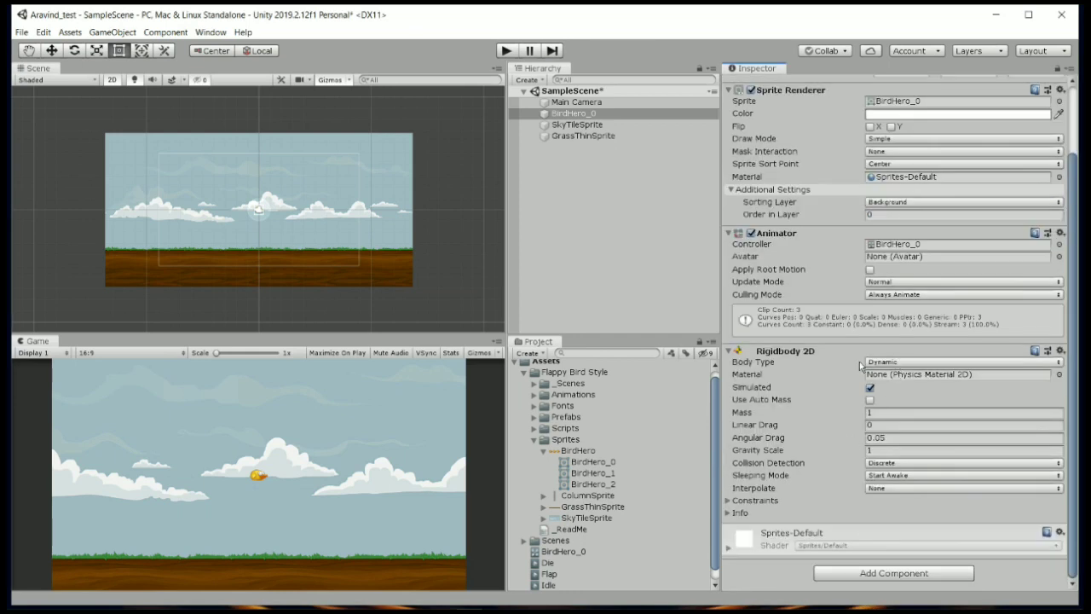
pyautogui.click(881, 573)
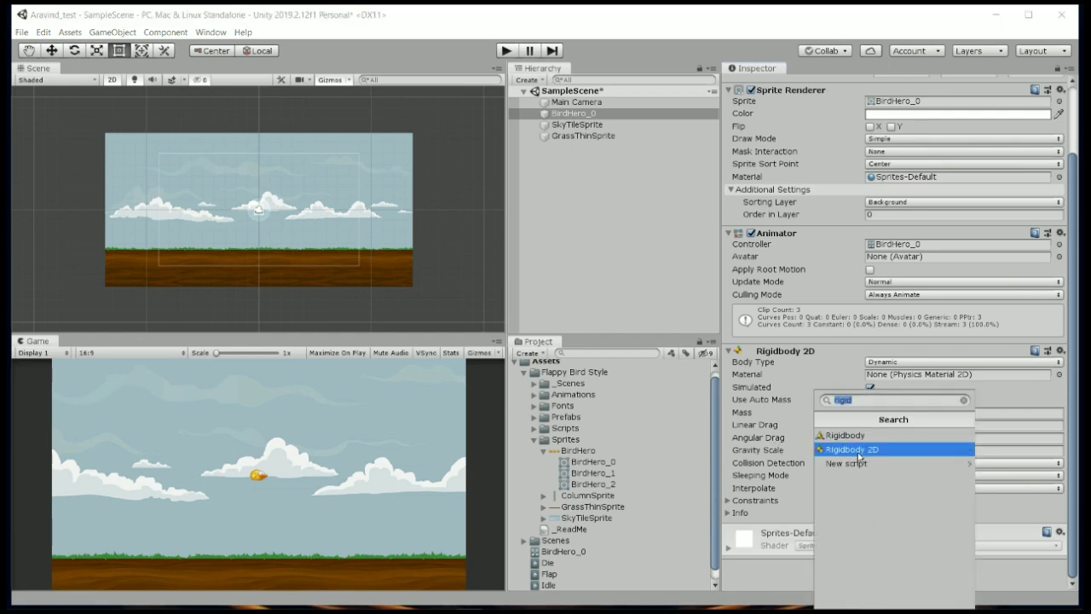
pyautogui.write('poly')
pyautogui.click(858, 441)
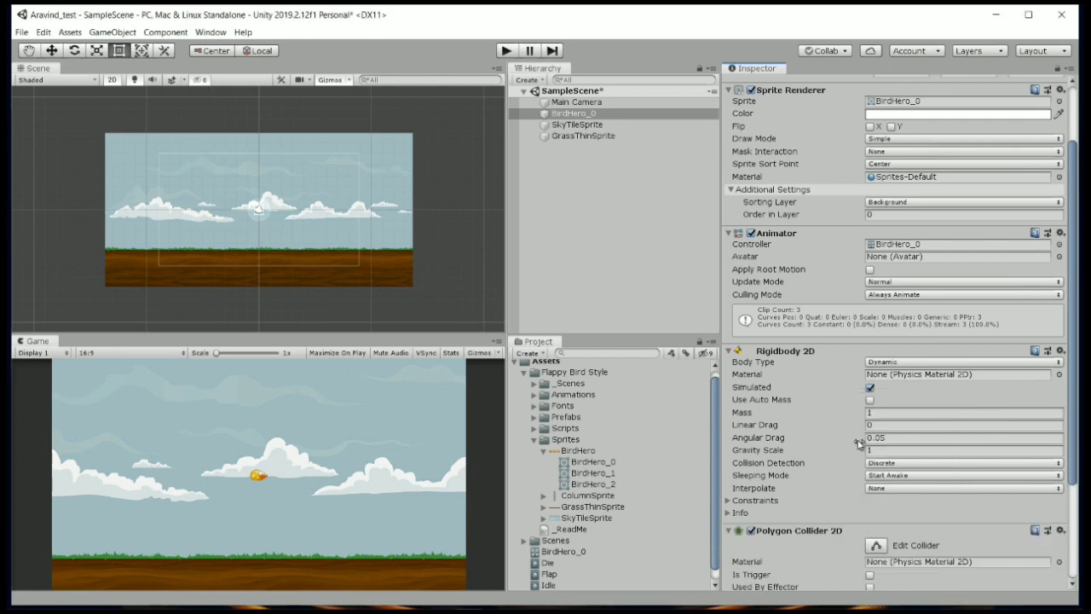
pyautogui.scroll(-3, 813, 390)
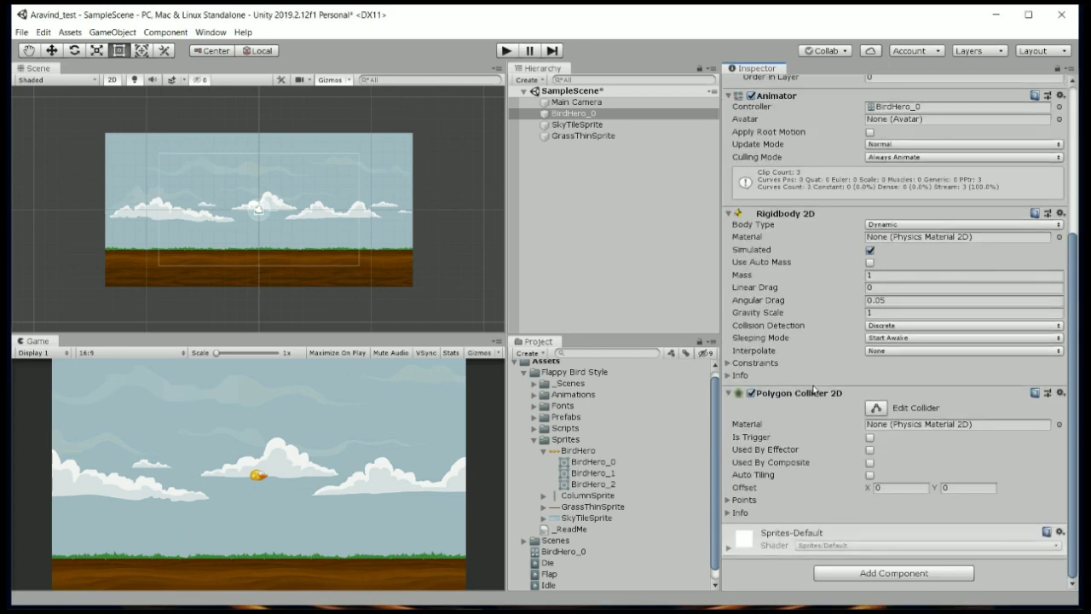
# - Add a Box Collider 2D to GrassThinSprite and lower its upper edge to the grass line, making it about 3.33 high
pyautogui.click(585, 137)
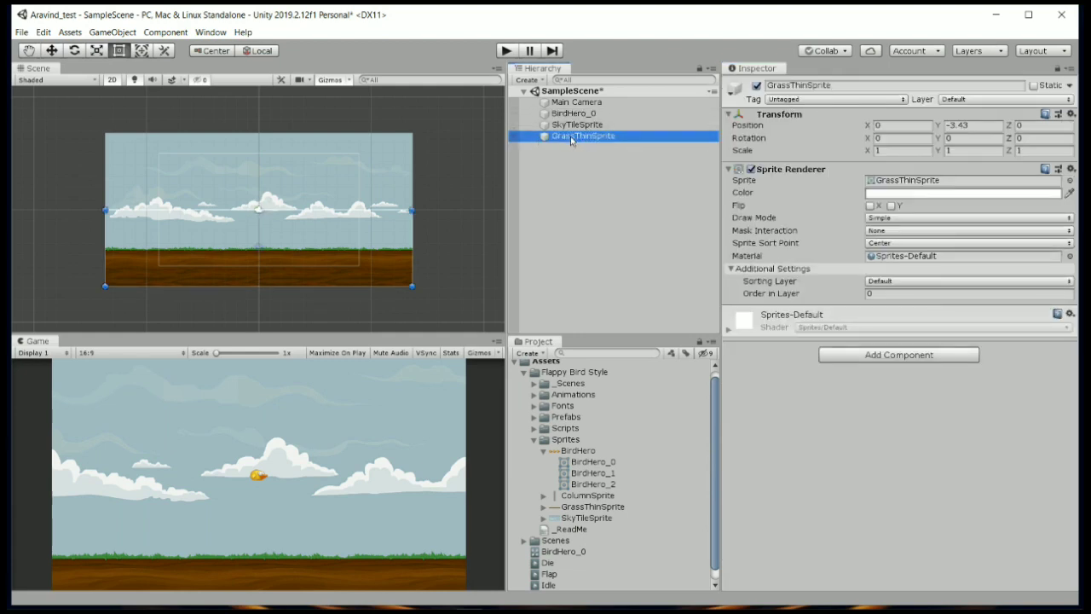
pyautogui.click(856, 356)
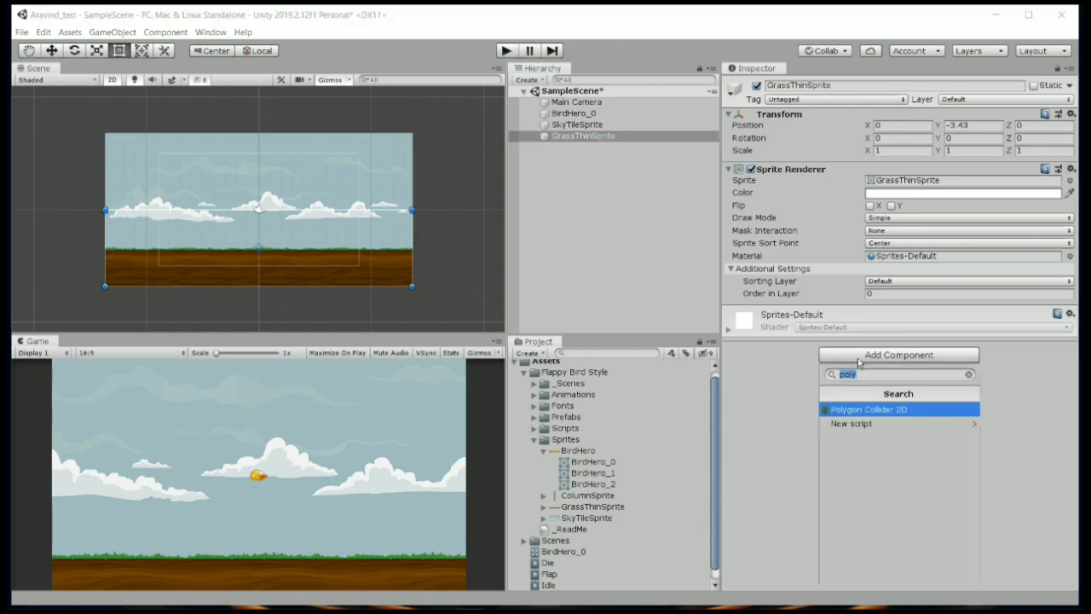
pyautogui.write('box')
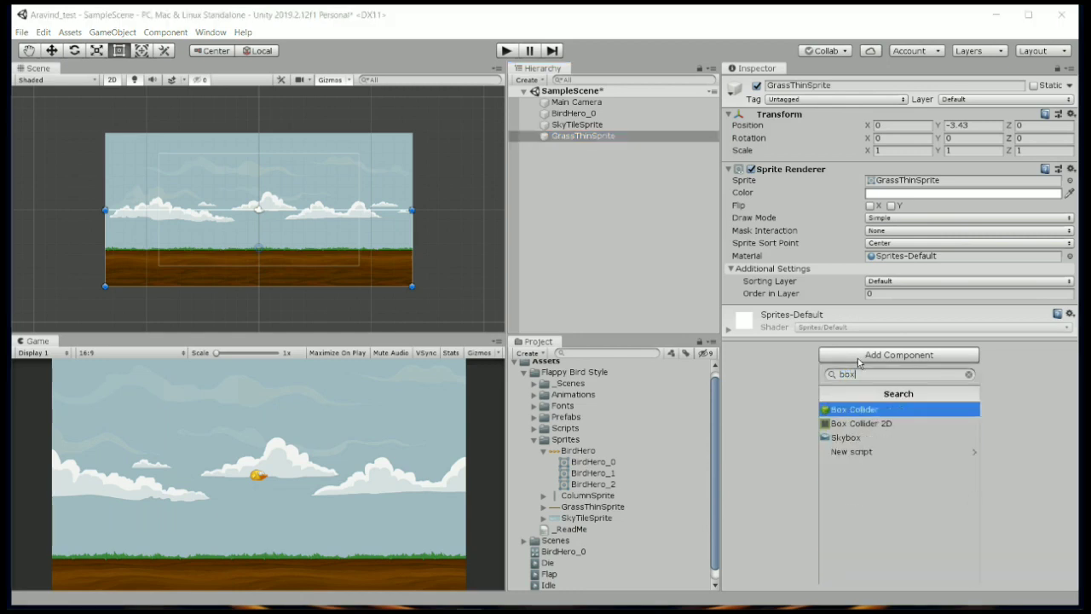
pyautogui.click(886, 423)
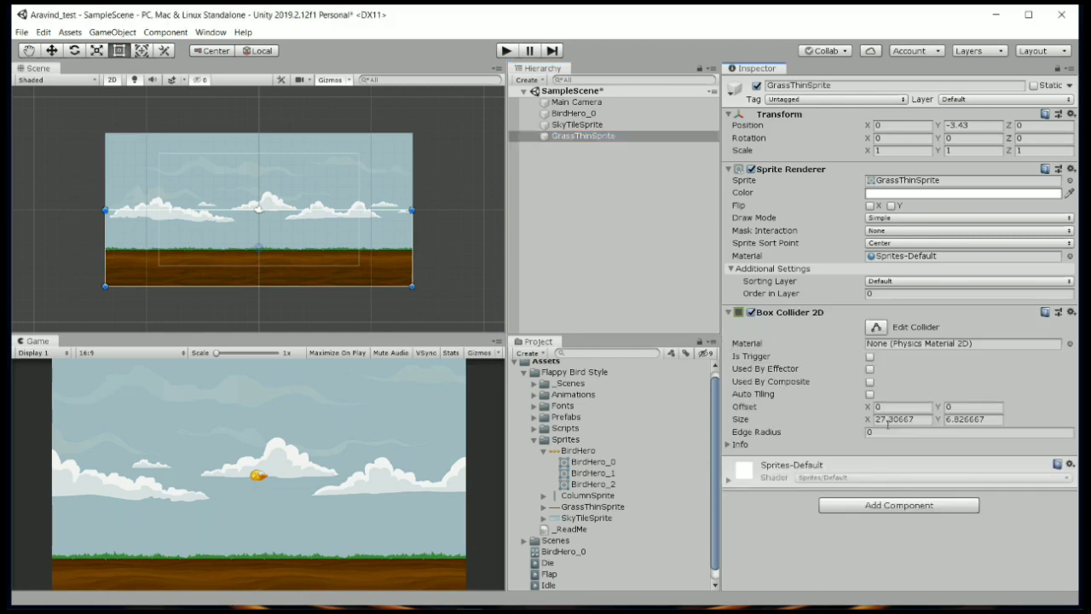
pyautogui.click(876, 327)
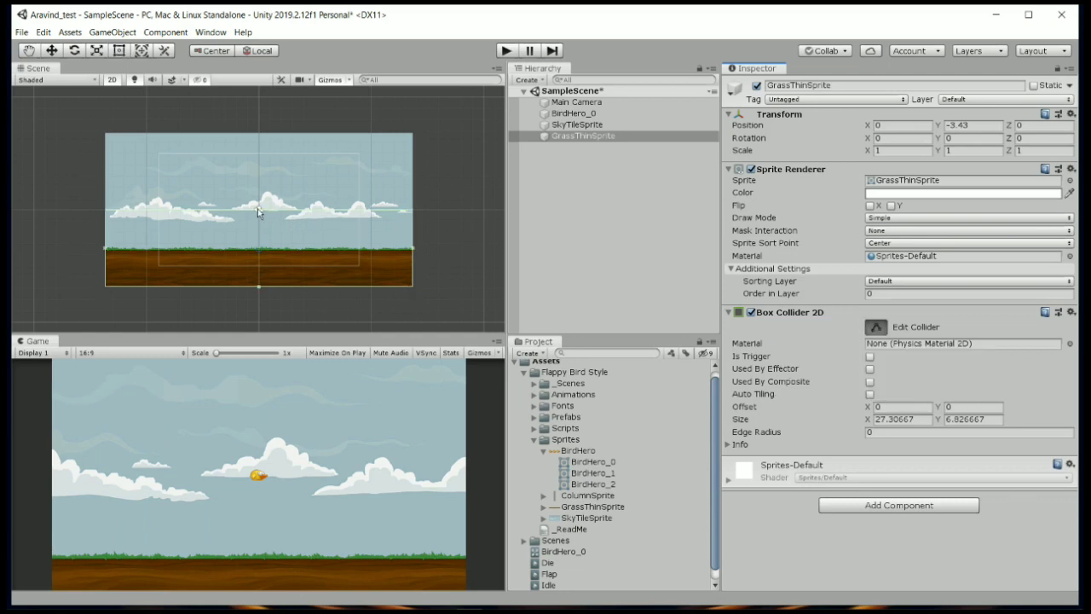
pyautogui.moveTo(259, 211); pyautogui.dragTo(260, 252)
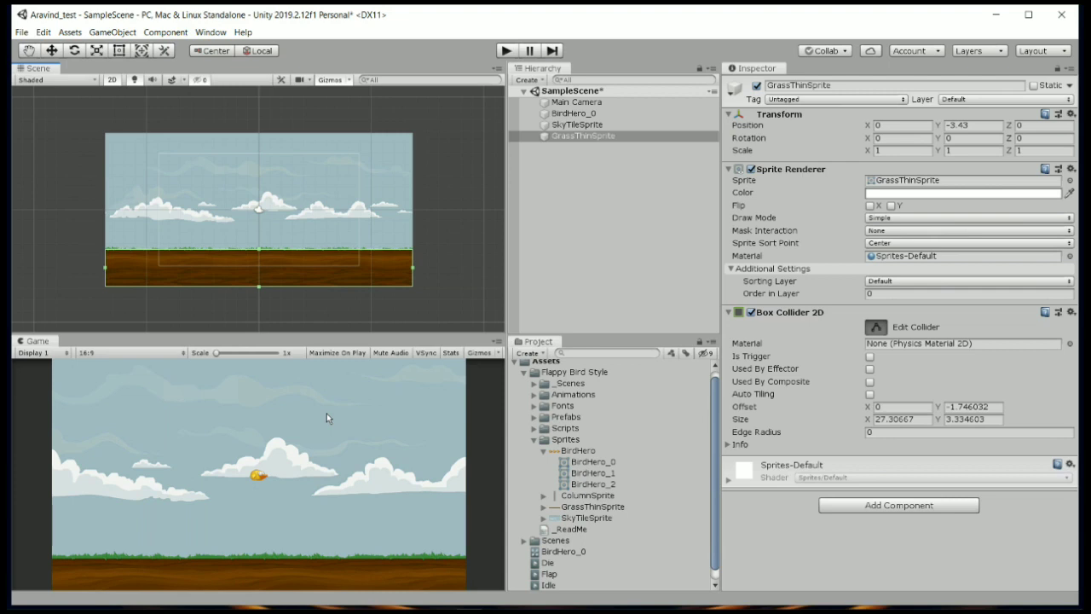
# - Run the game to test whether the bird lands on the ground, and stop it
pyautogui.click(506, 50)
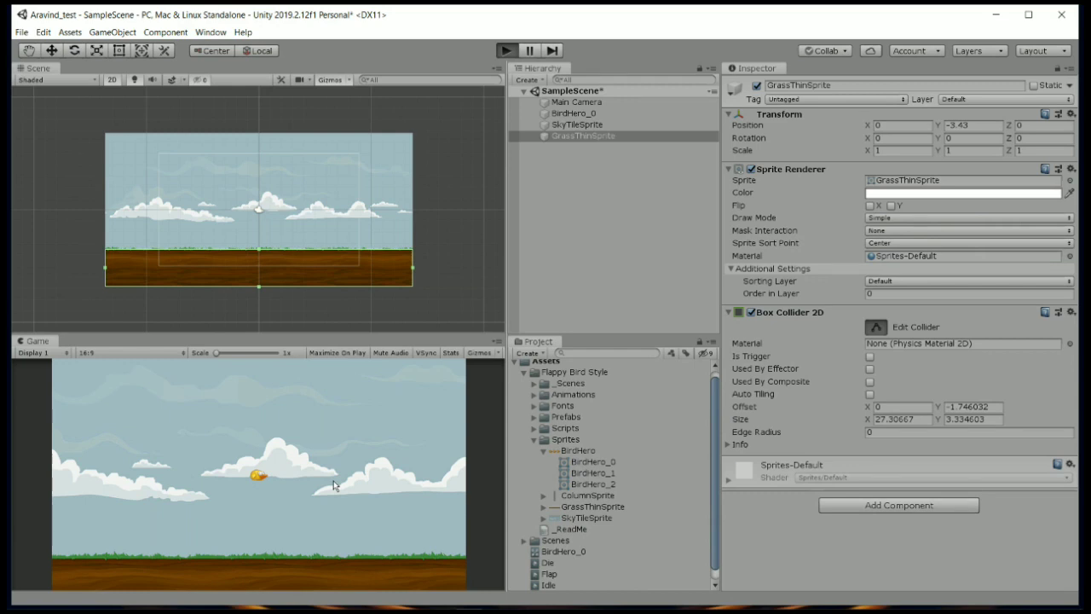
pyautogui.hotkey('ctrl', 'p')
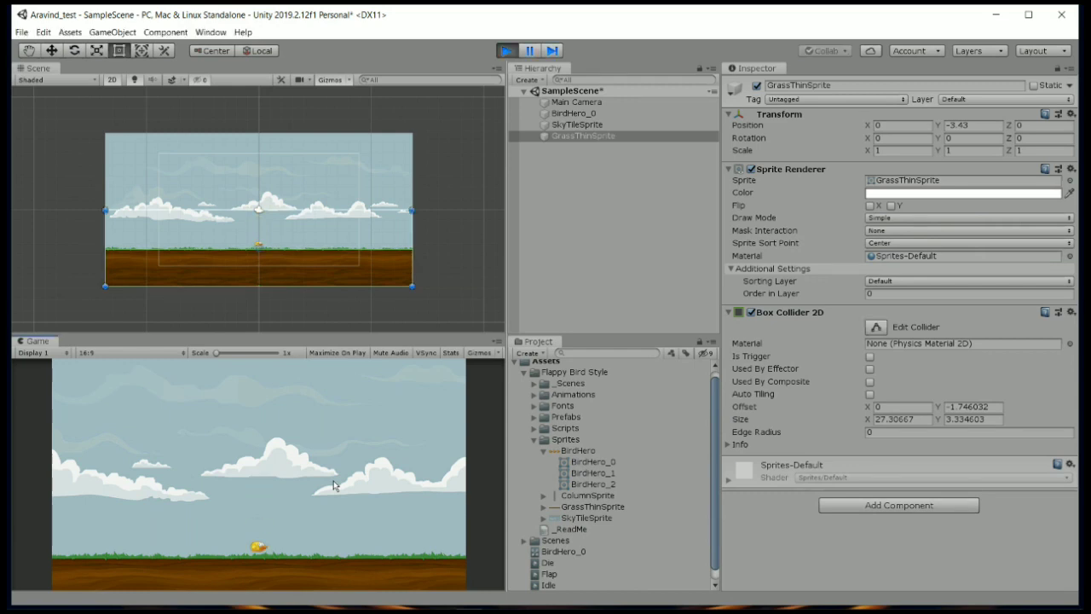
pyautogui.click(506, 52)
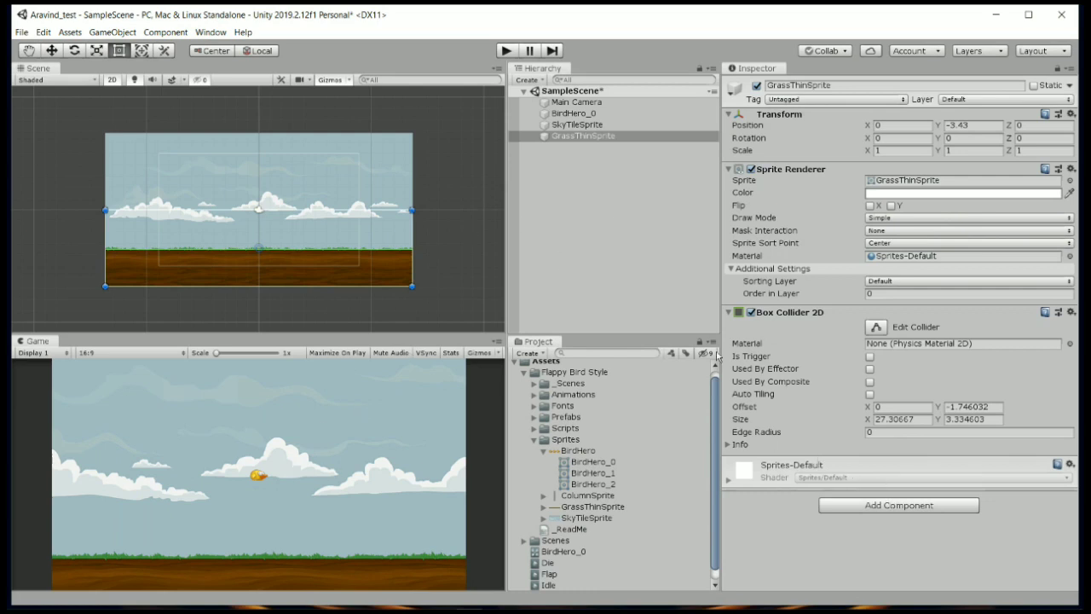
# - Add the Bird script to BirdHero_0 and set its Up Force to 150
pyautogui.click(588, 114)
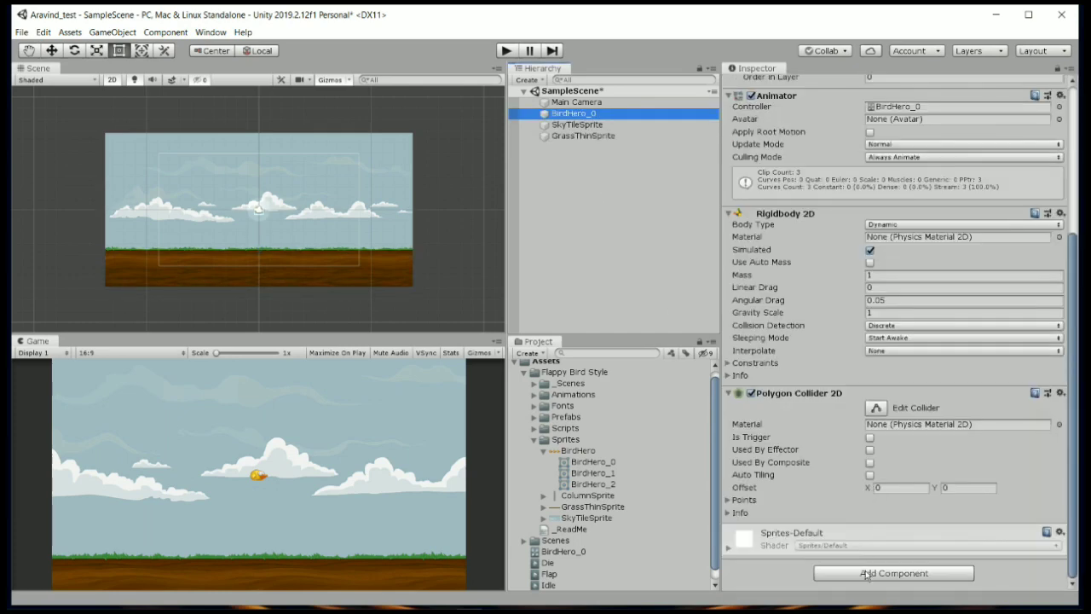
pyautogui.click(865, 571)
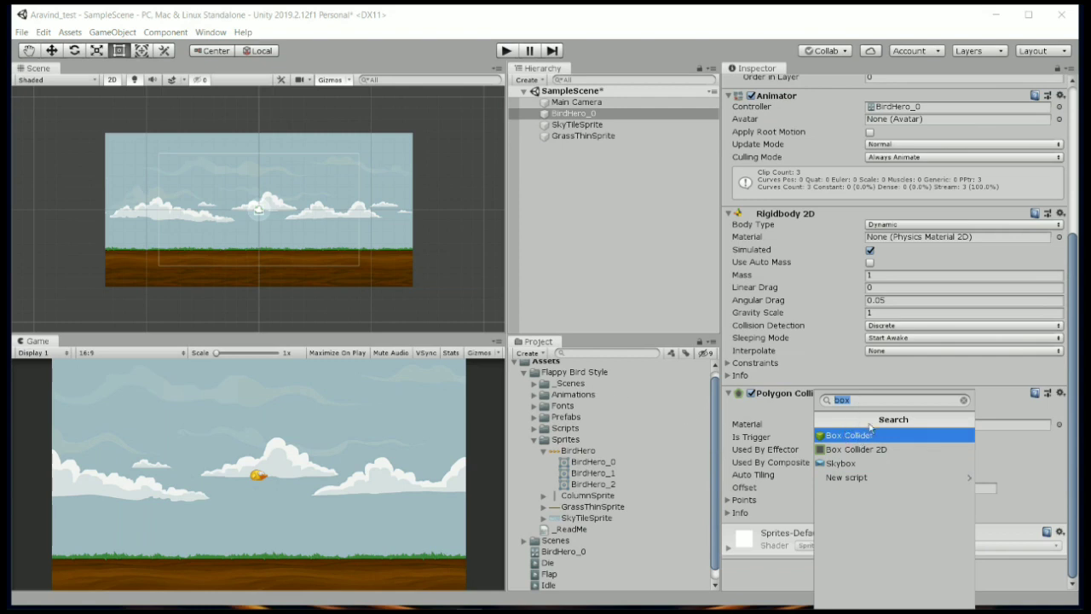
pyautogui.write('bird')
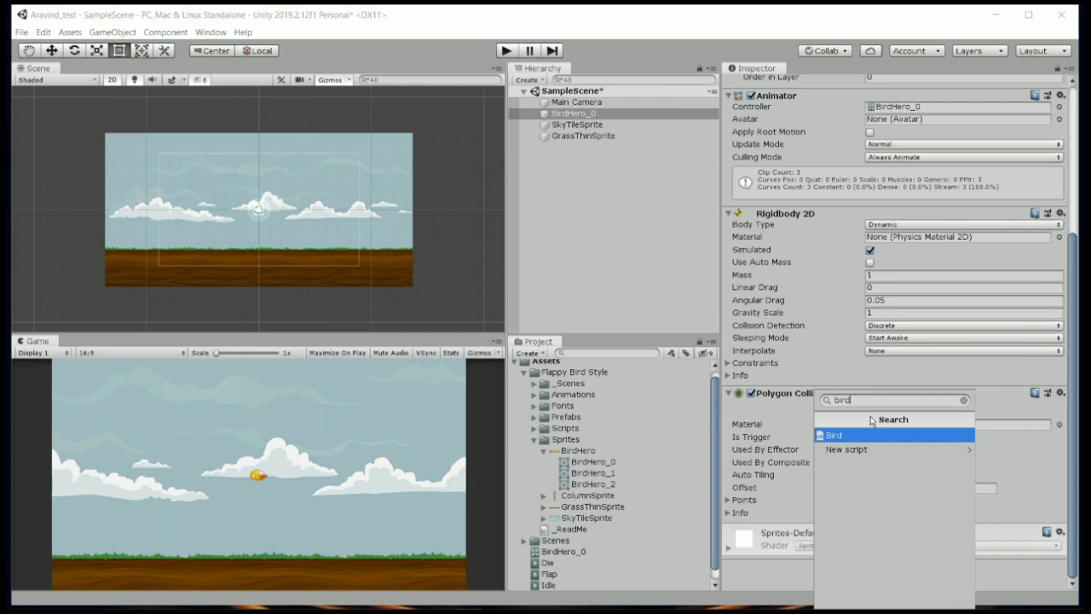
pyautogui.press('Return')
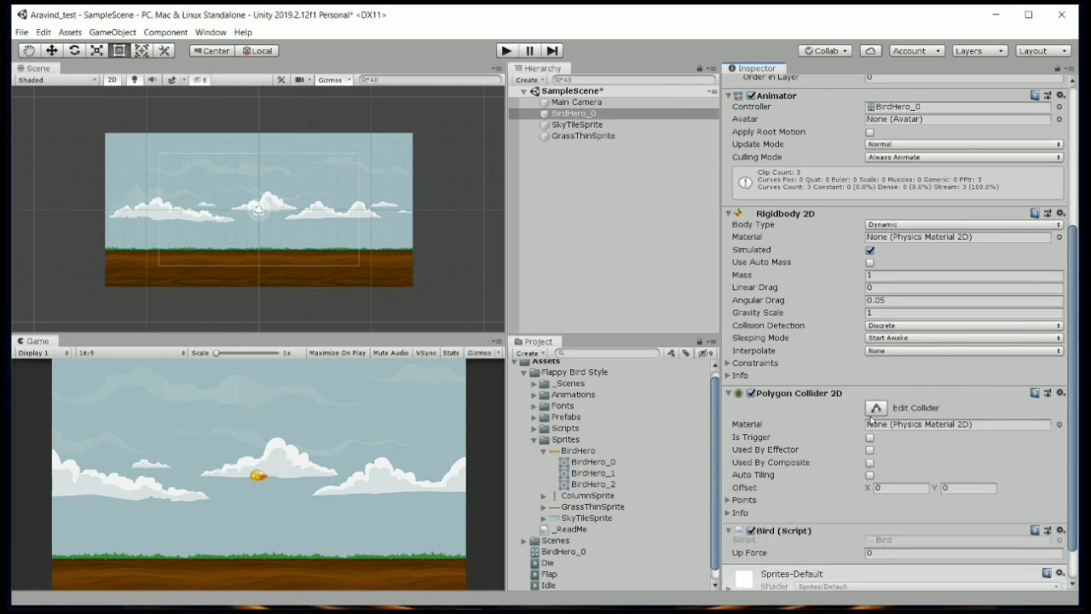
pyautogui.scroll(-2, 871, 421)
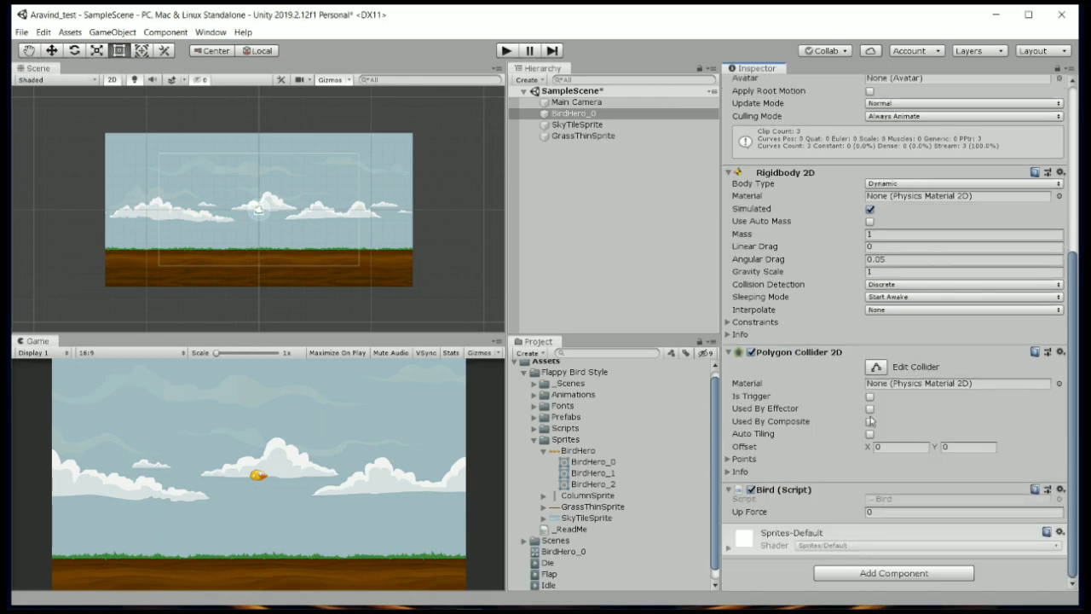
pyautogui.click(889, 511)
pyautogui.write('15')
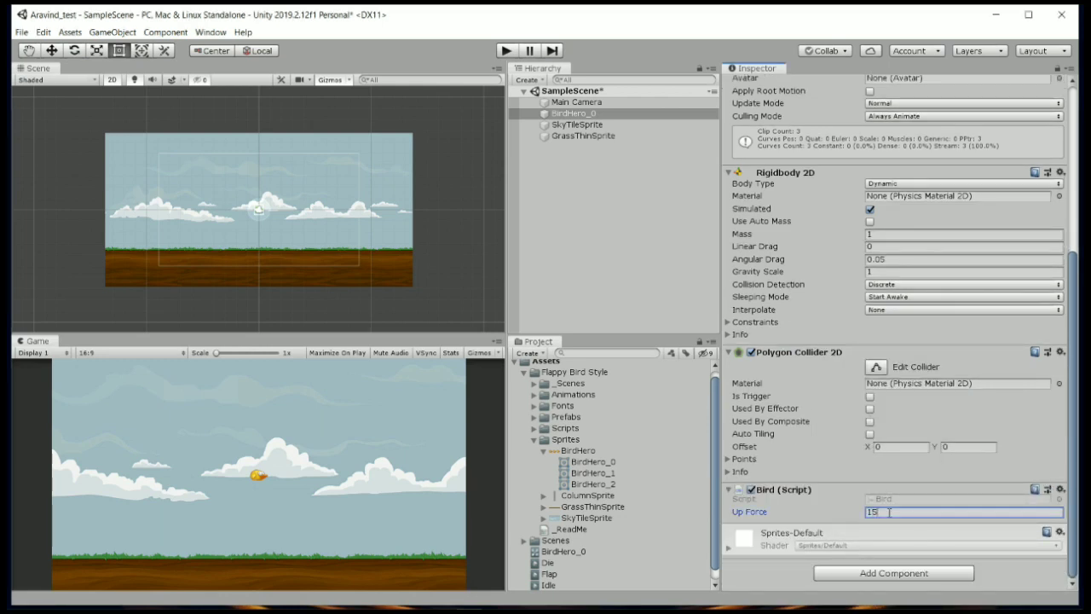
pyautogui.write('0')
# - Run the game to test the bird's flapping with mouse input, and stop it
pyautogui.click(507, 51)
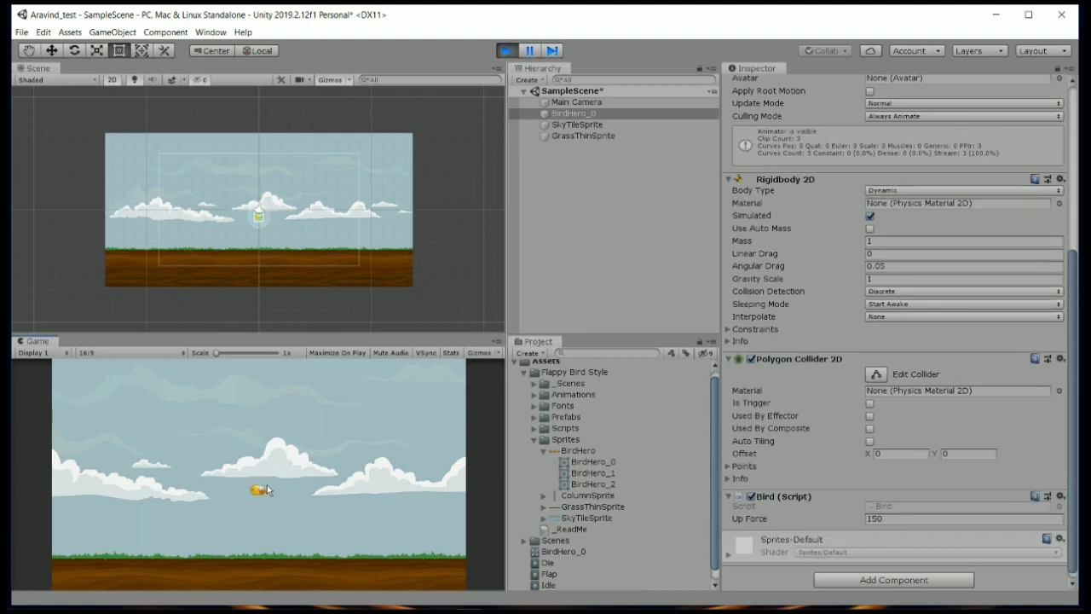
pyautogui.click(267, 485)
pyautogui.click(267, 485)
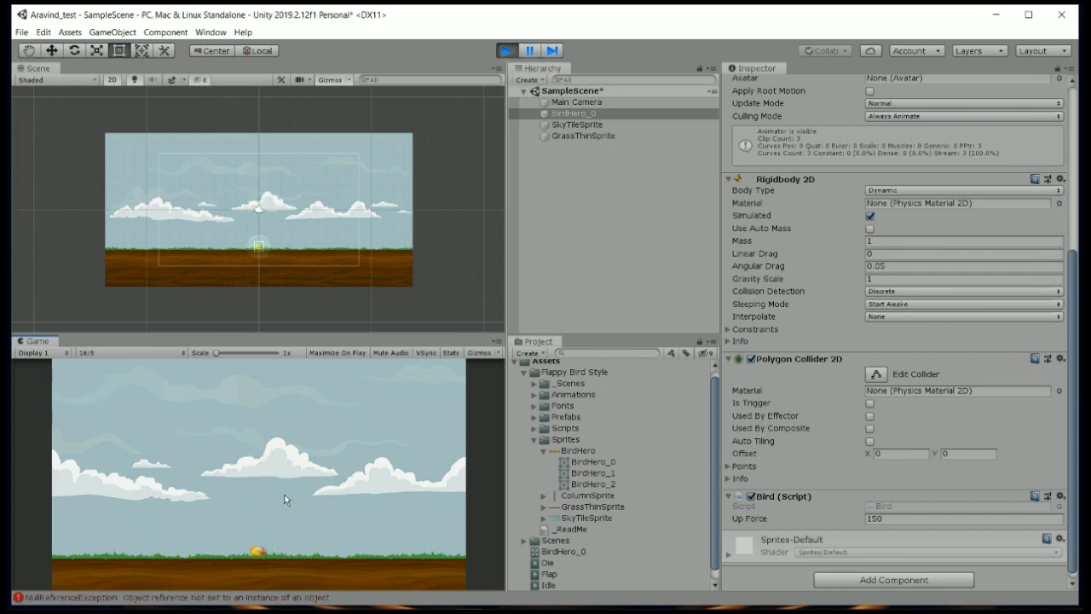
pyautogui.click(506, 51)
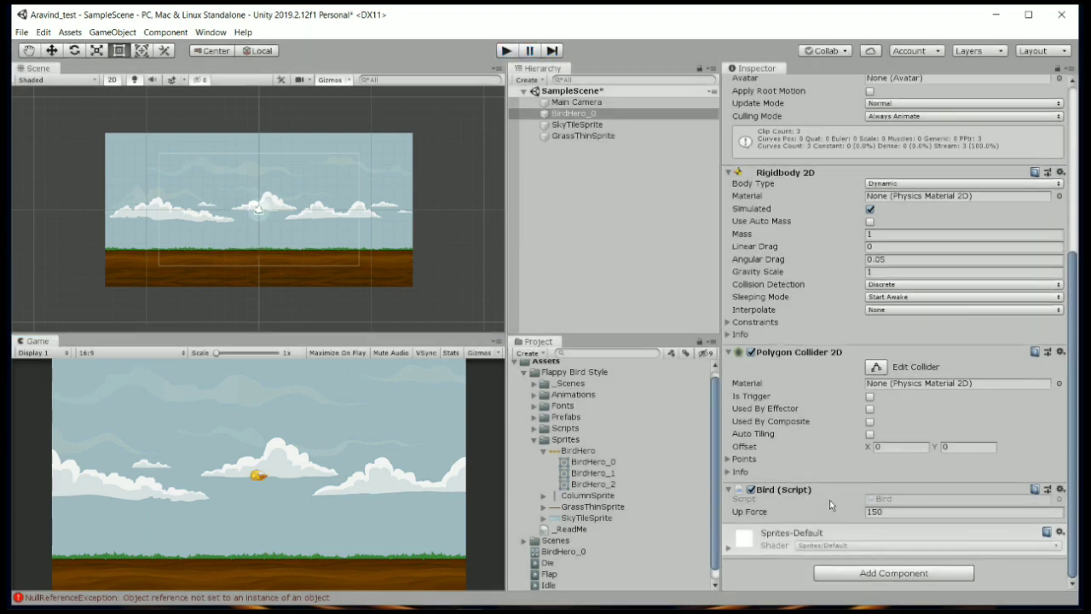
# - Open BirdHero_0's Bird script for editing in Visual Studio
pyautogui.click(883, 511)
pyautogui.click(1060, 490)
pyautogui.click(1026, 488)
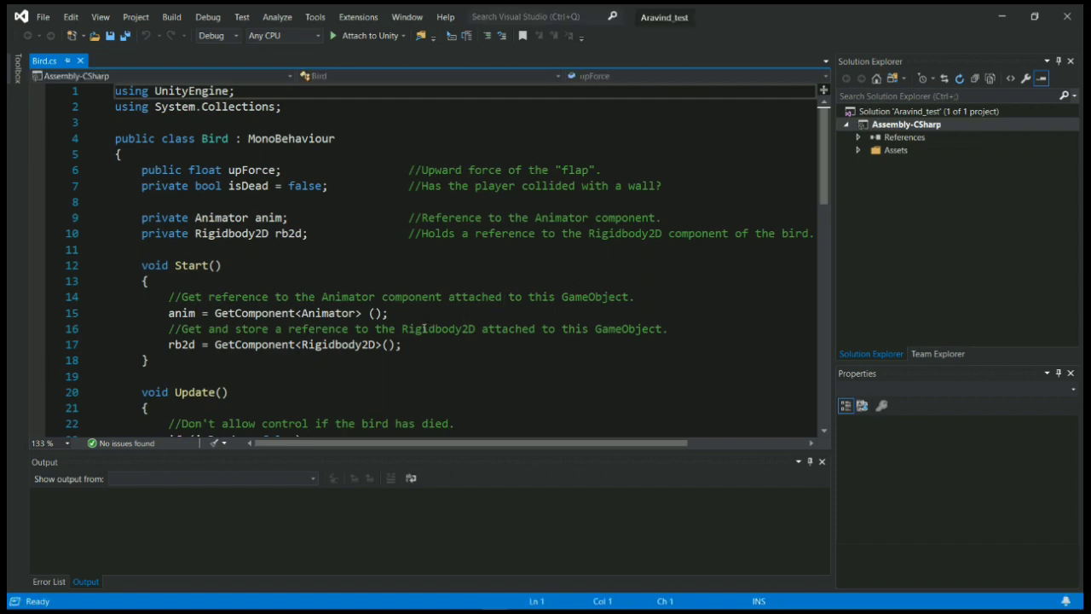
# - In the Bird script's Update method, replace the mouse-button flap condition with Input.GetKey(KeyCode.UpArrow)
pyautogui.scroll(-9, 424, 328)
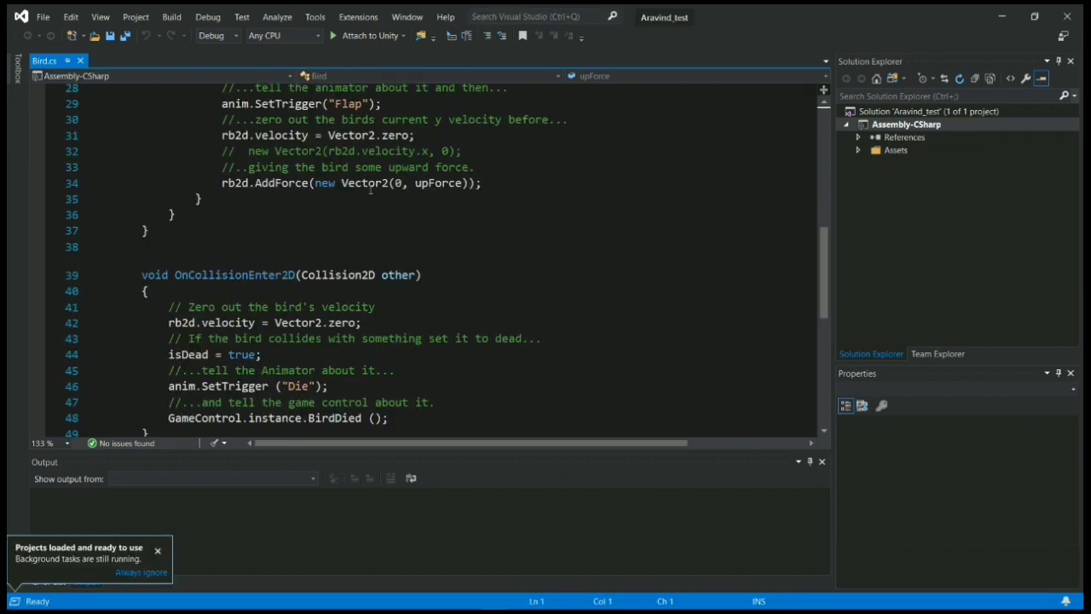
pyautogui.scroll(-5, 370, 191)
pyautogui.scroll(4, 370, 176)
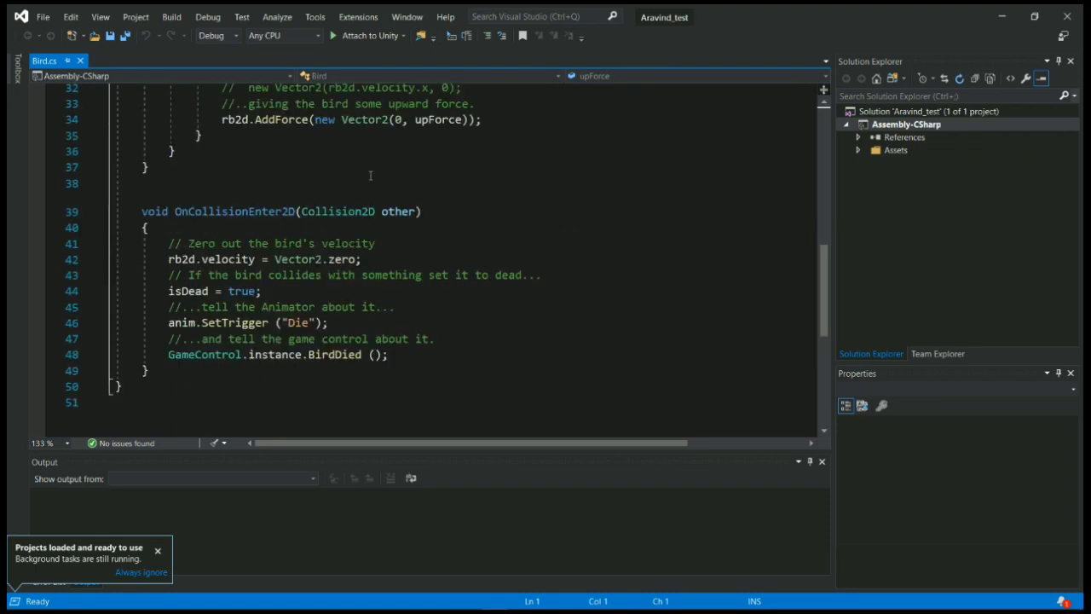
pyautogui.scroll(6, 370, 175)
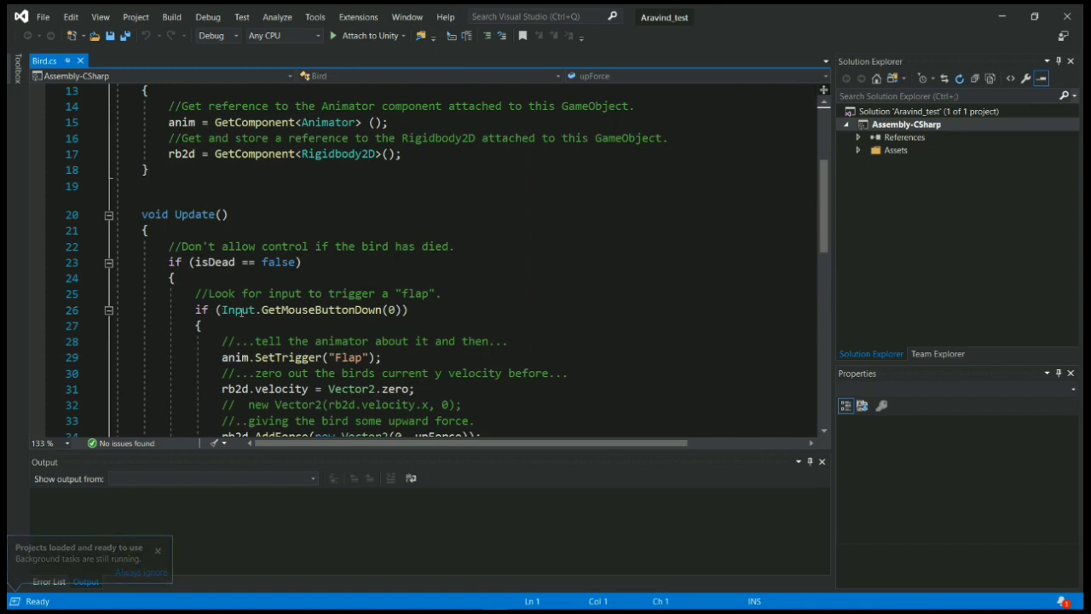
pyautogui.moveTo(379, 316)
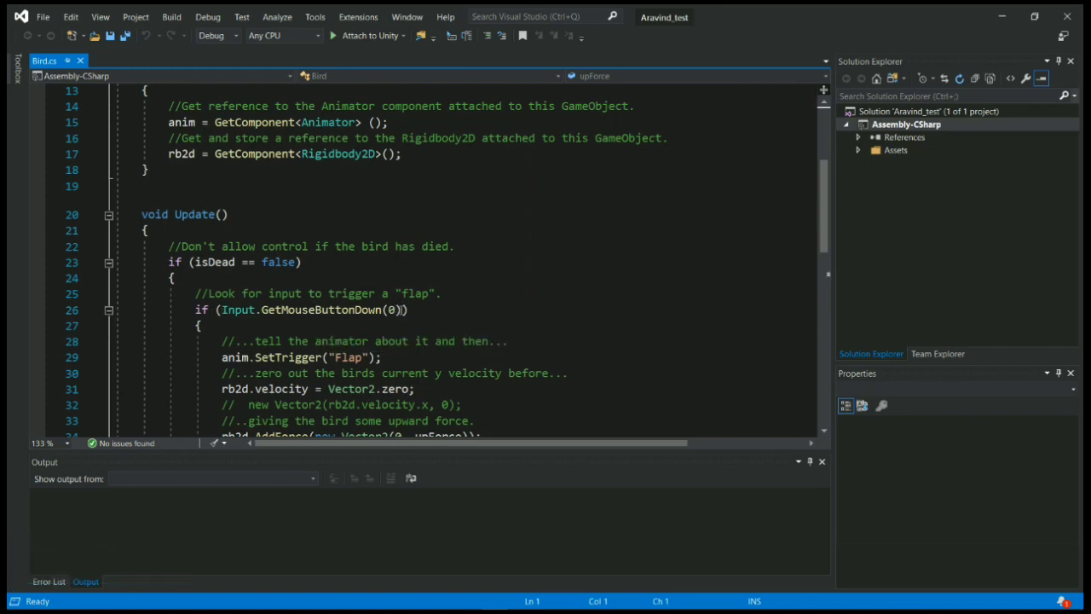
pyautogui.moveTo(402, 310); pyautogui.dragTo(282, 310)
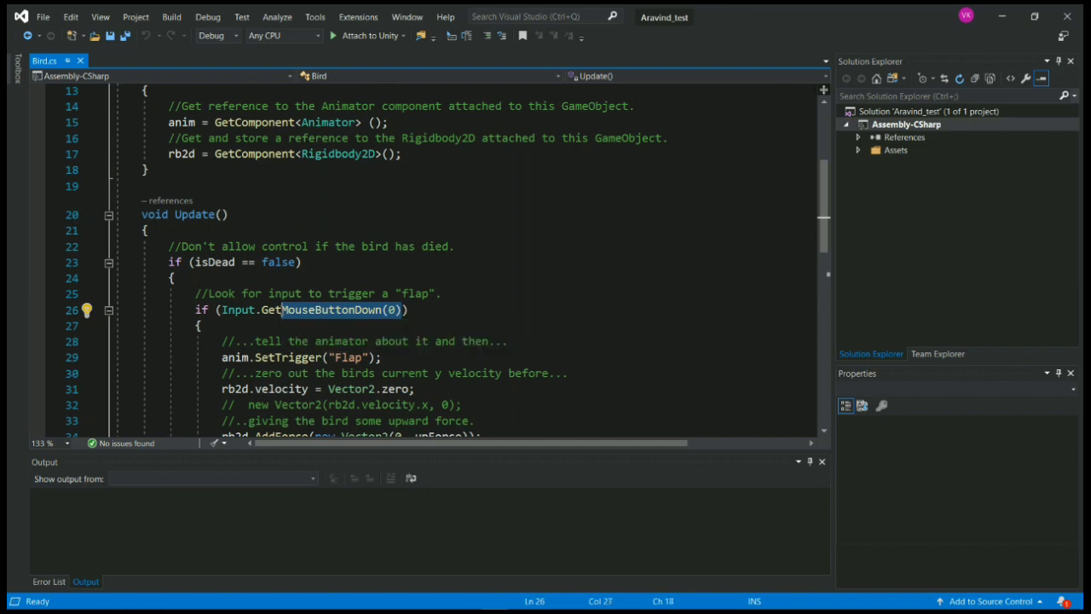
pyautogui.write('Key')
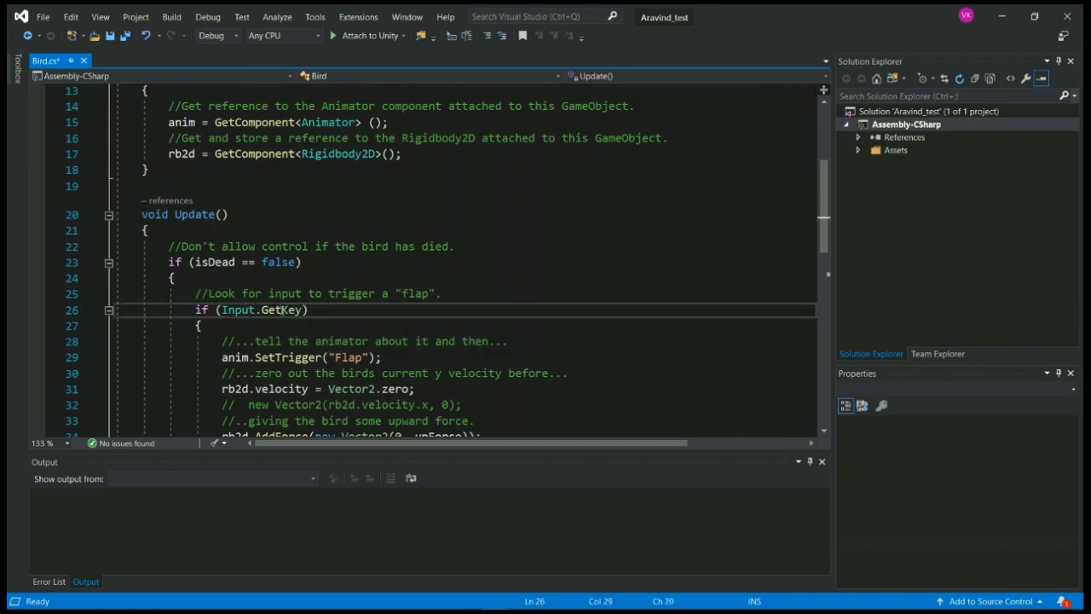
pyautogui.write('(K')
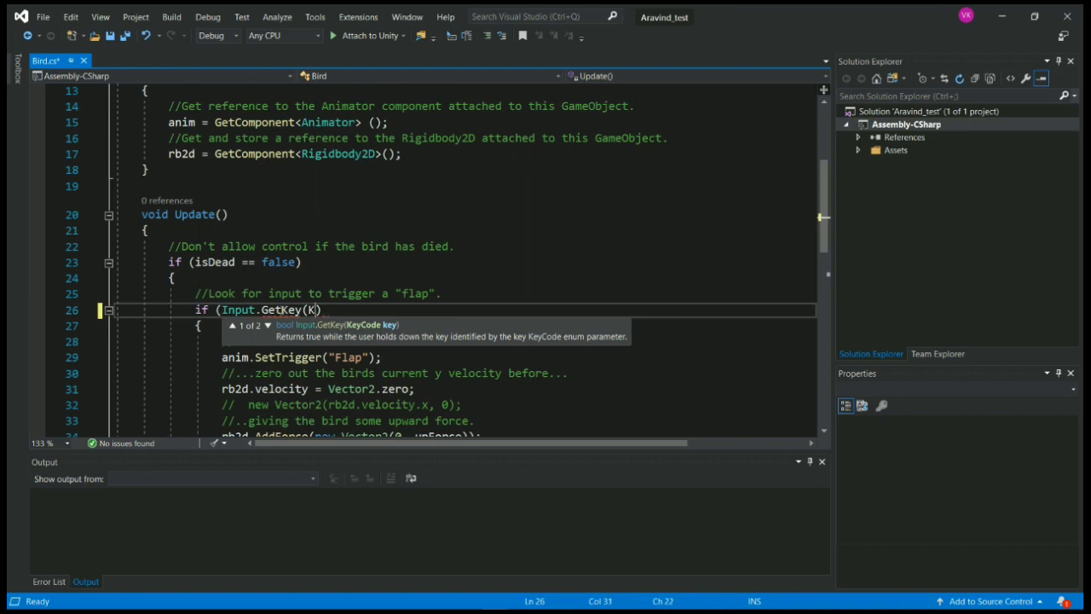
pyautogui.write('eyCode')
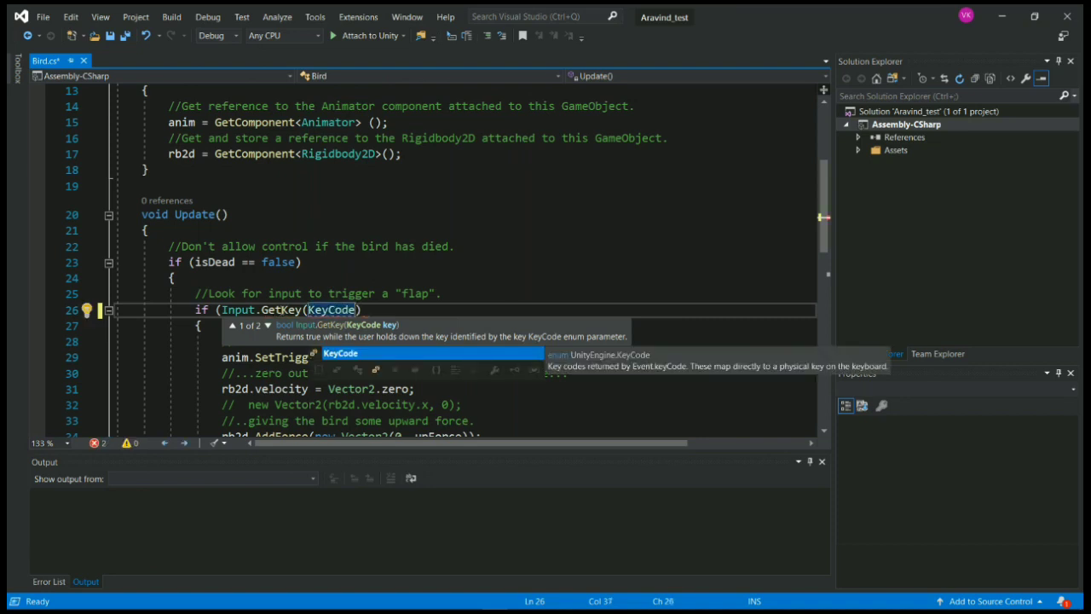
pyautogui.write('.')
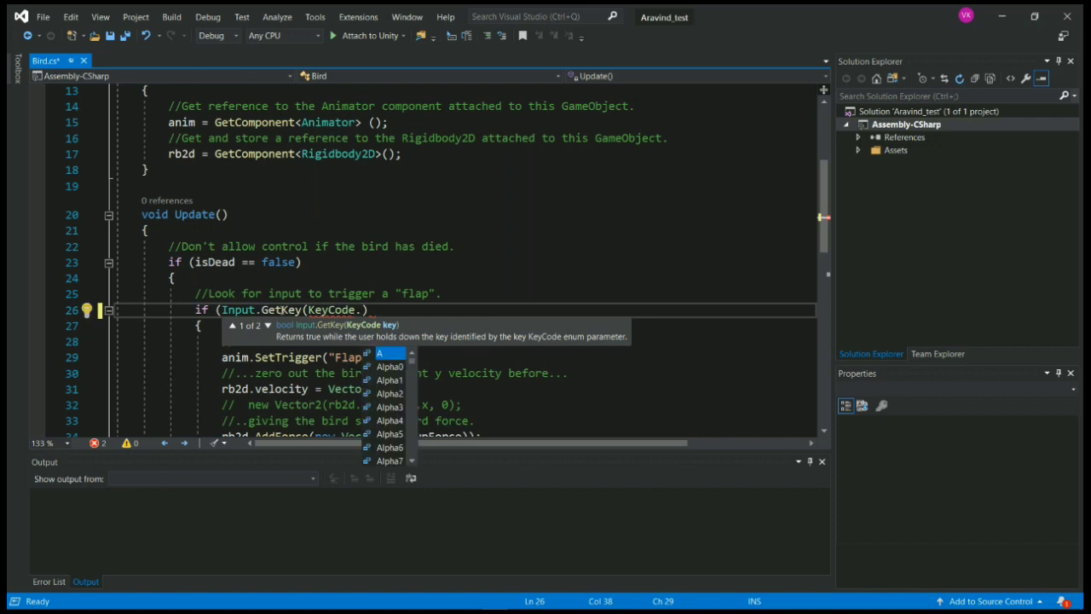
pyautogui.write('Up')
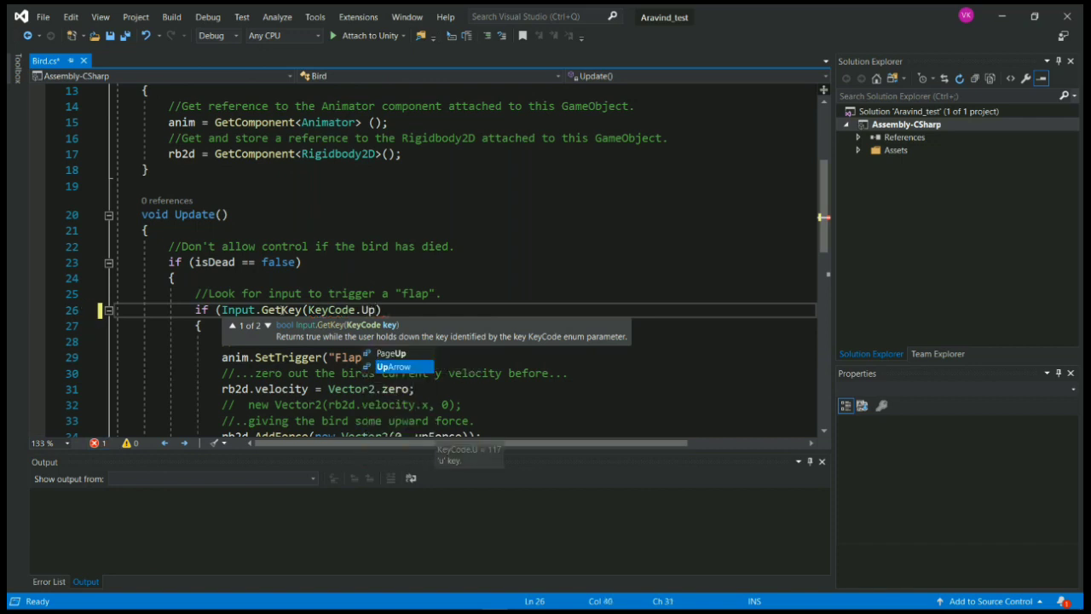
pyautogui.press('Tab')
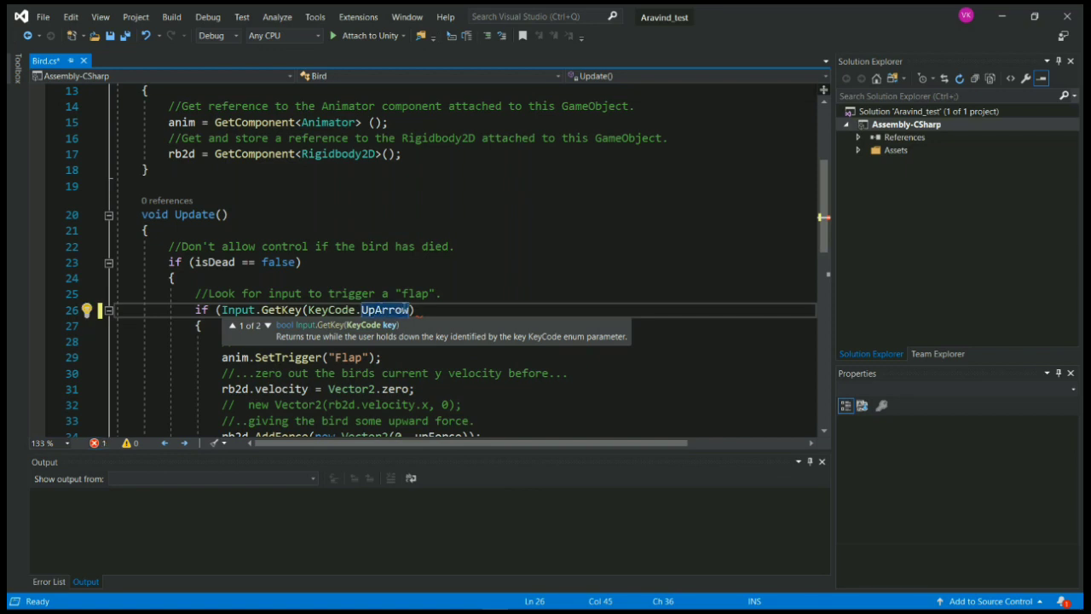
pyautogui.write(') ')
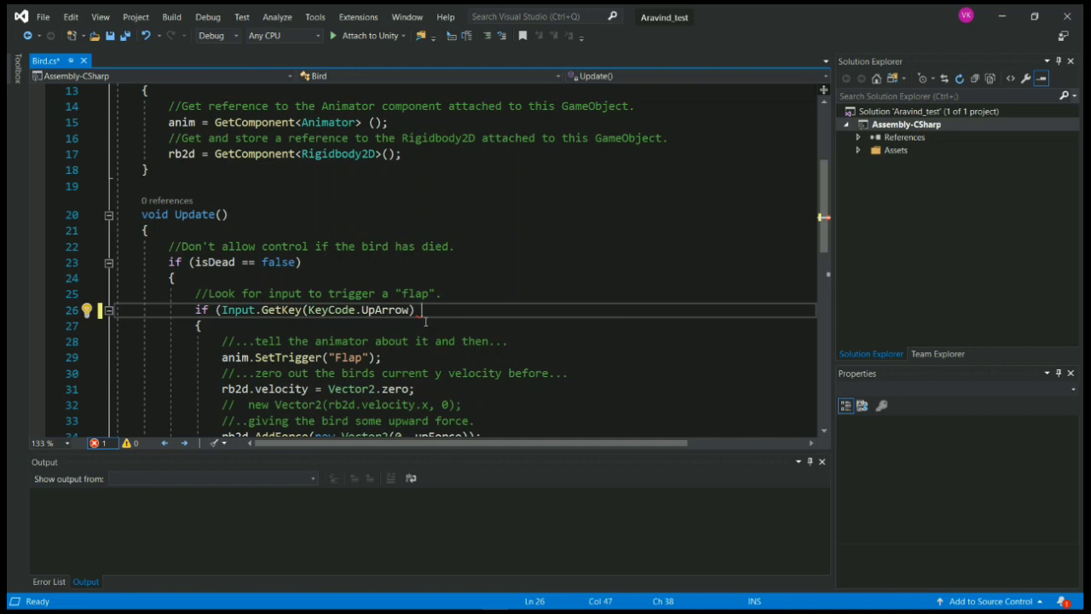
pyautogui.write(')')
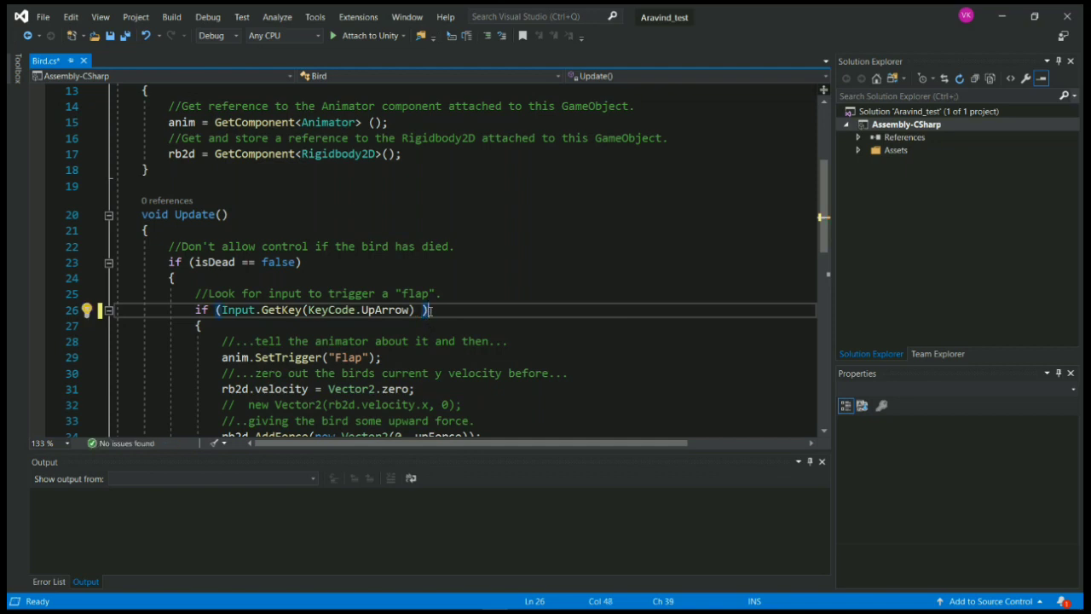
pyautogui.press('BackSpace')
pyautogui.click(432, 310)
# - Build the script and attach the debugger to Unity, and switch back to the Unity editor
pyautogui.click(369, 36)
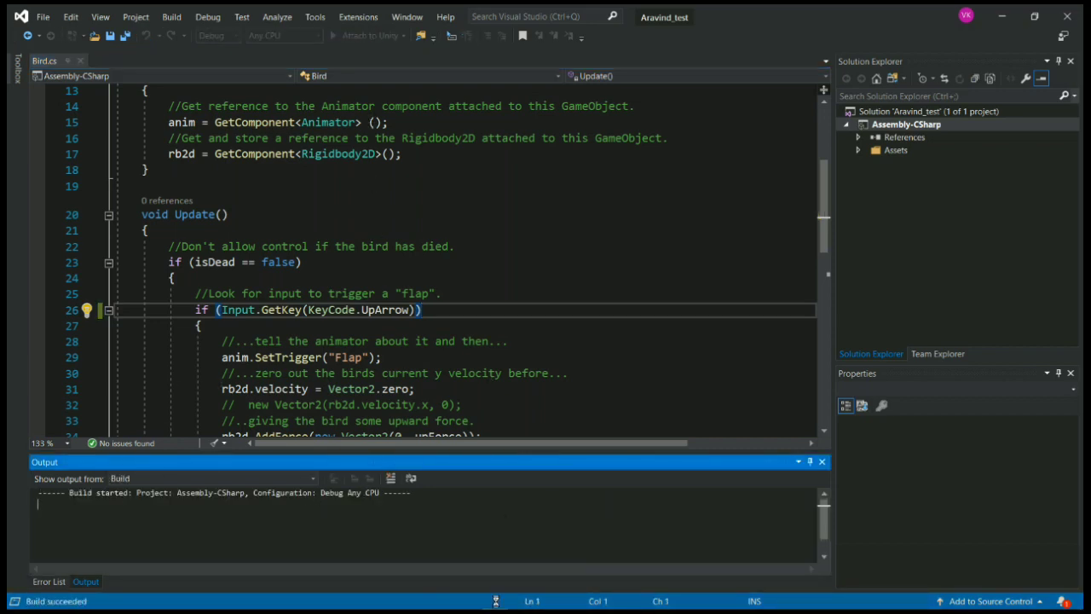
pyautogui.moveTo(493, 599)
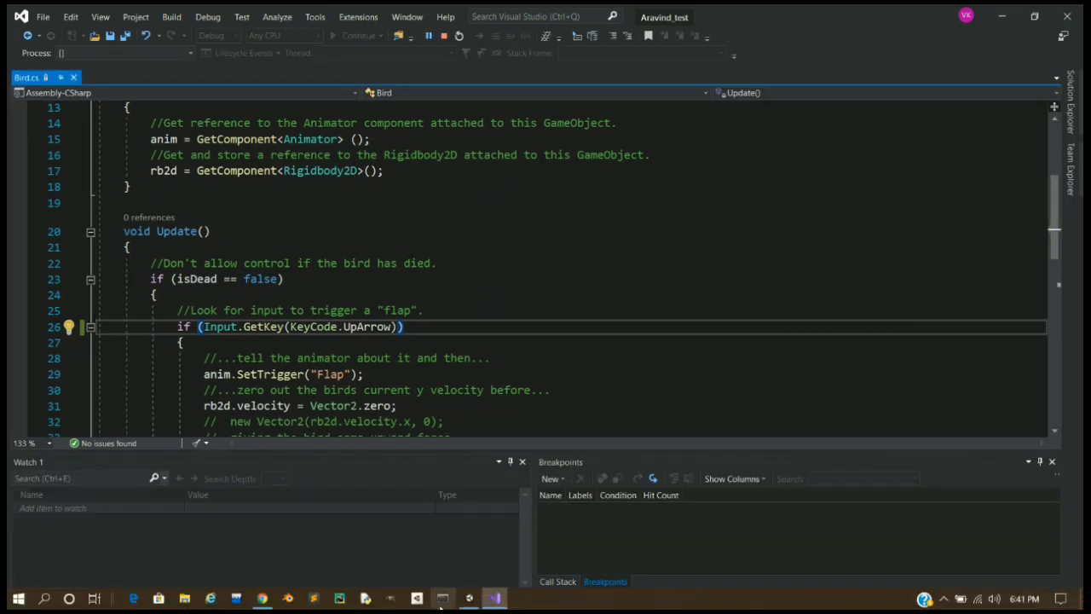
pyautogui.click(469, 600)
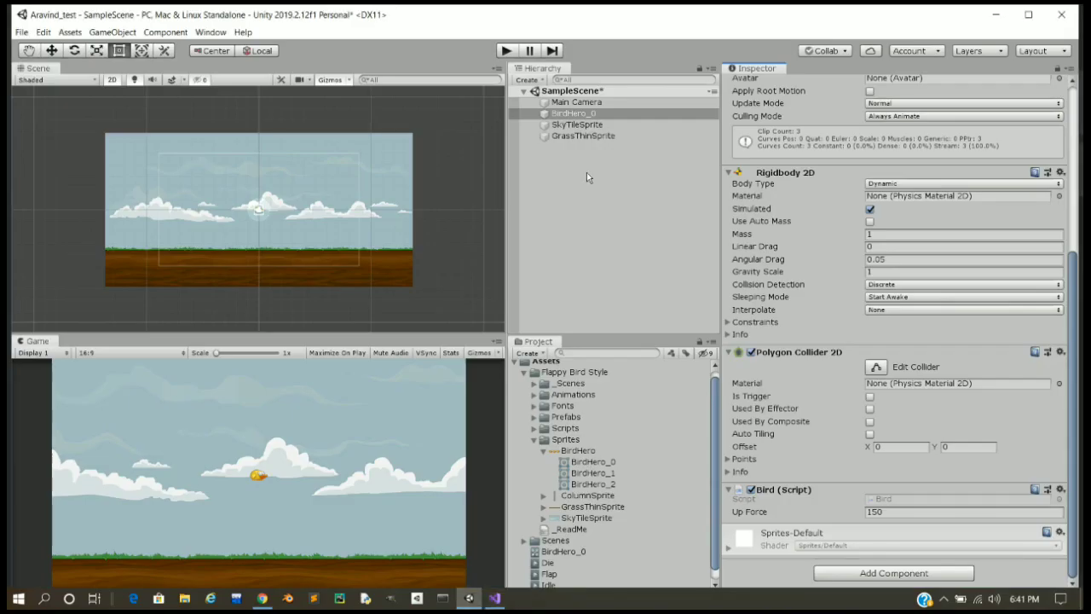
# - Run the game to test the bird's flapping with the up arrow key, and stop it
pyautogui.click(508, 52)
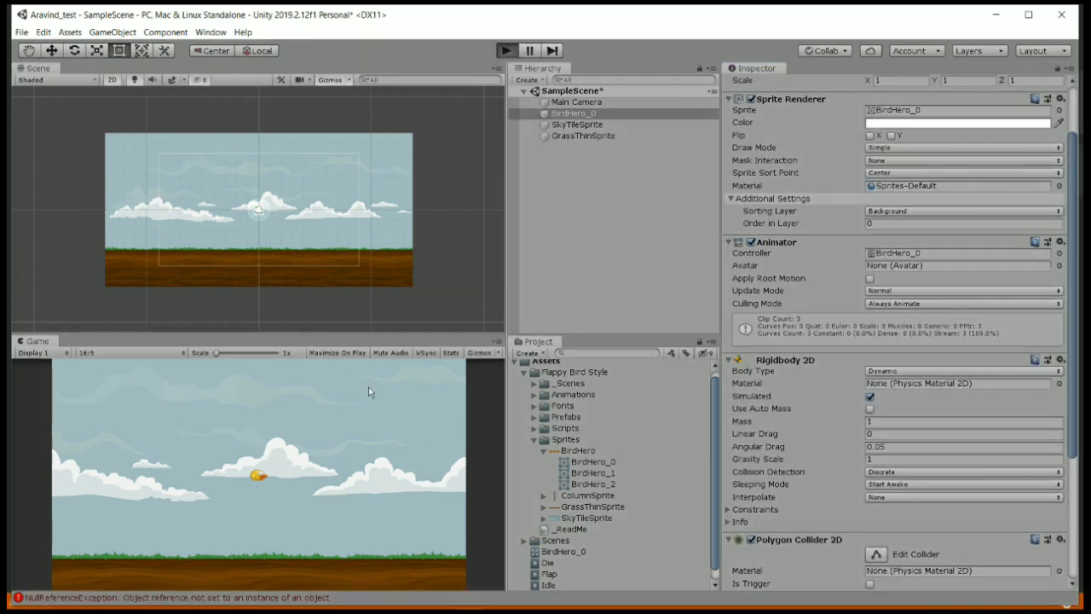
pyautogui.click(281, 499)
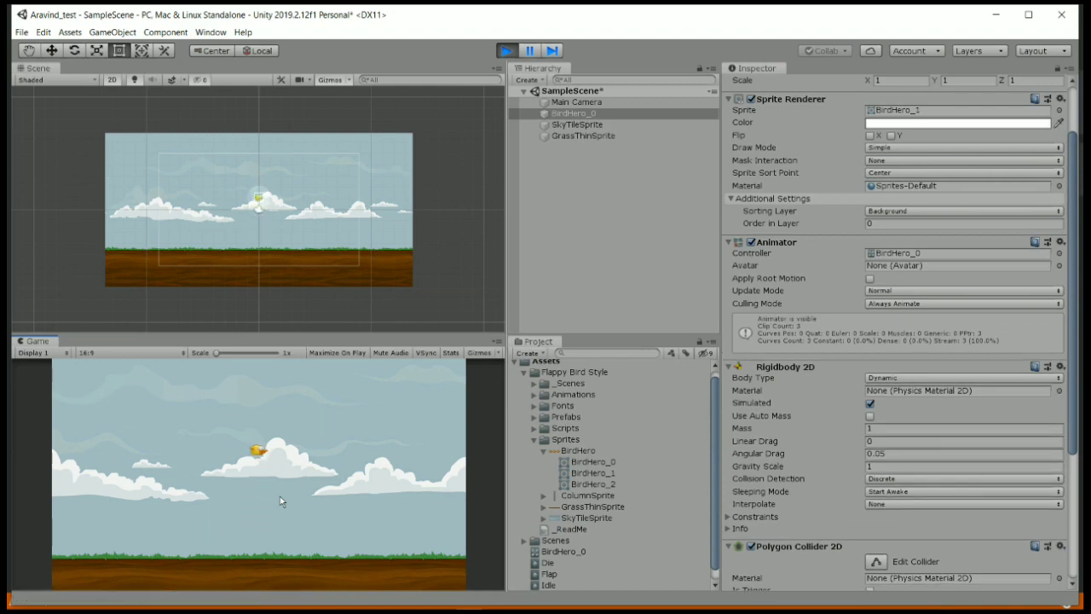
pyautogui.click(280, 500)
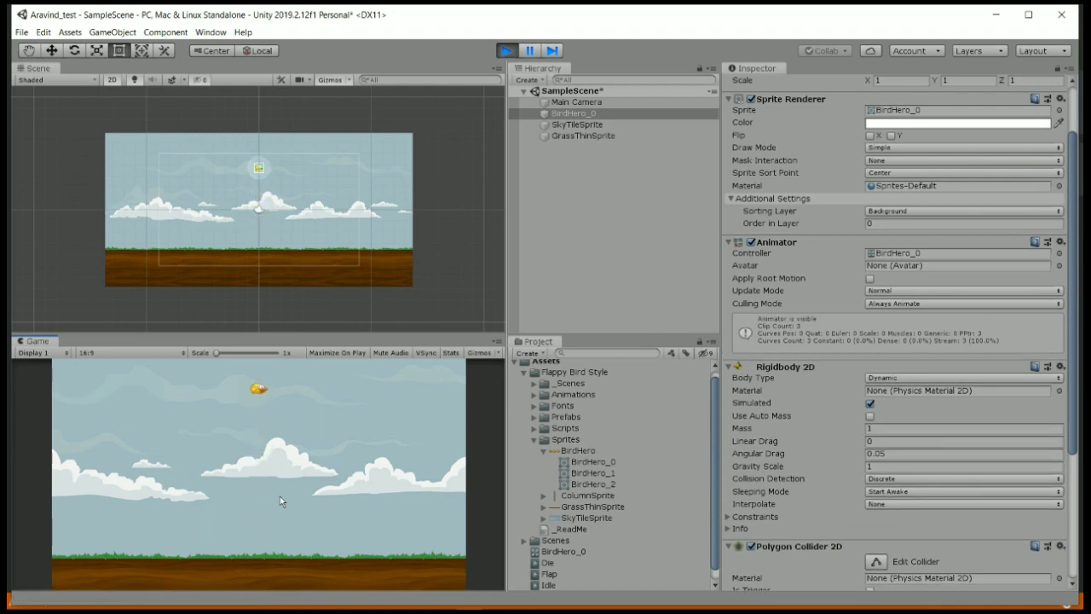
pyautogui.click(512, 51)
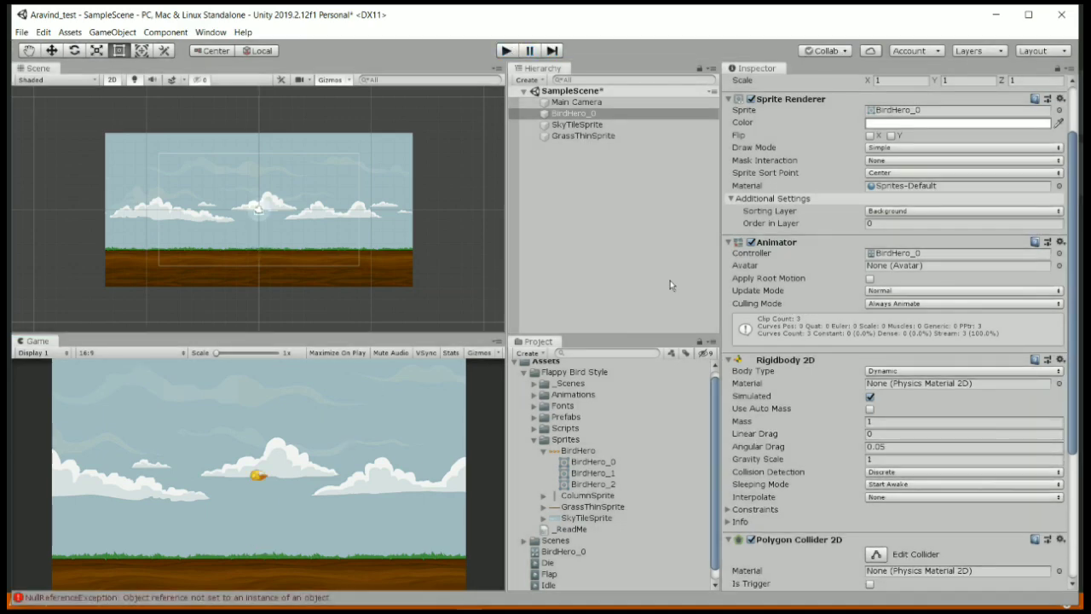
pyautogui.scroll(-5, 768, 412)
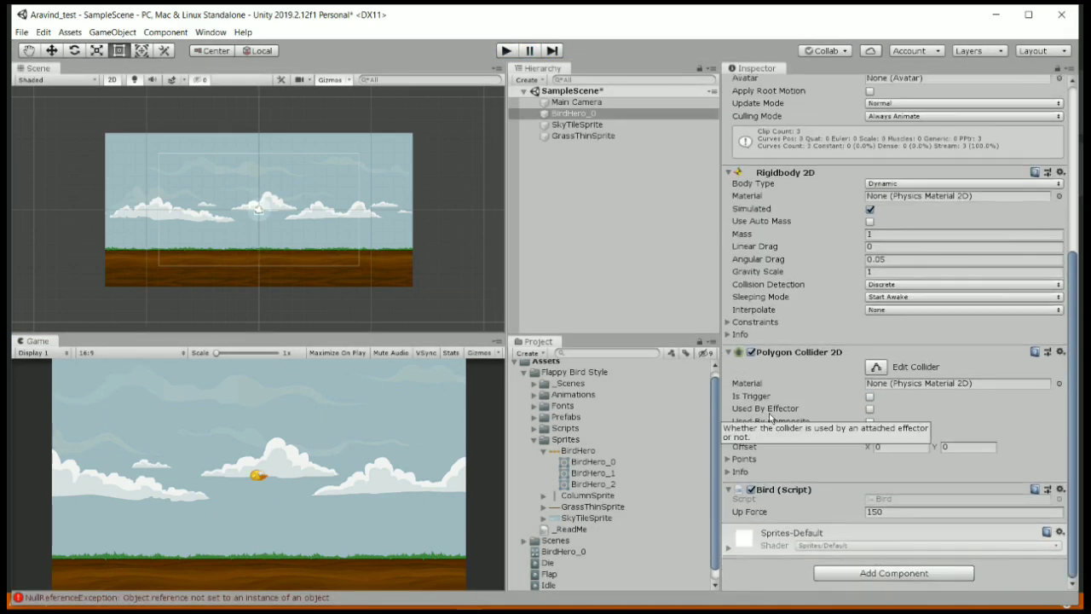
pyautogui.scroll(7, 769, 413)
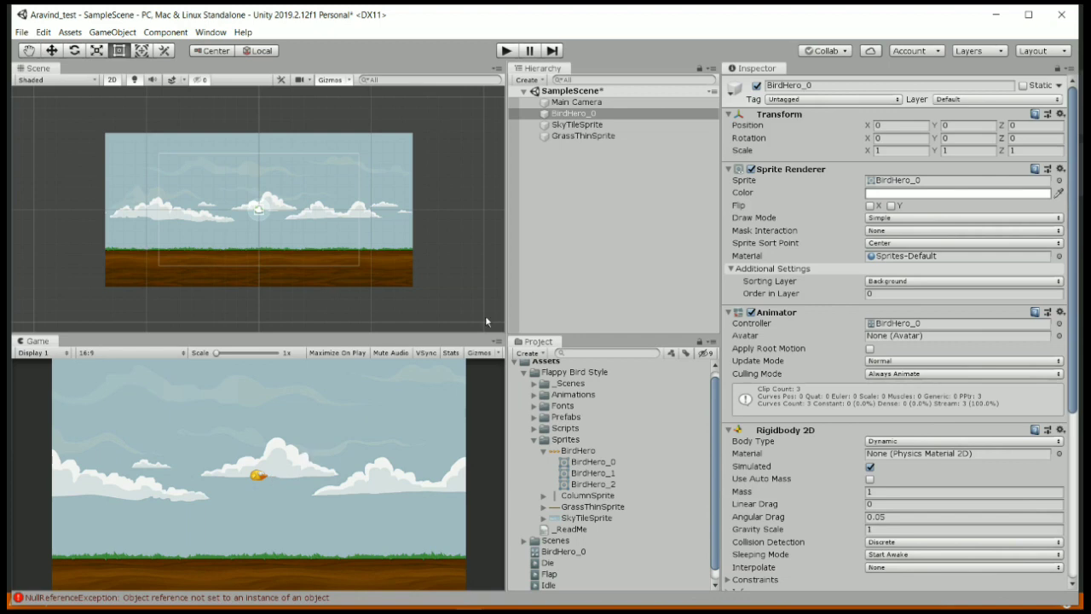
# - Add a UI Text object on a new canvas to the scene, and delete the accompanying EventSystem
pyautogui.rightClick(567, 232)
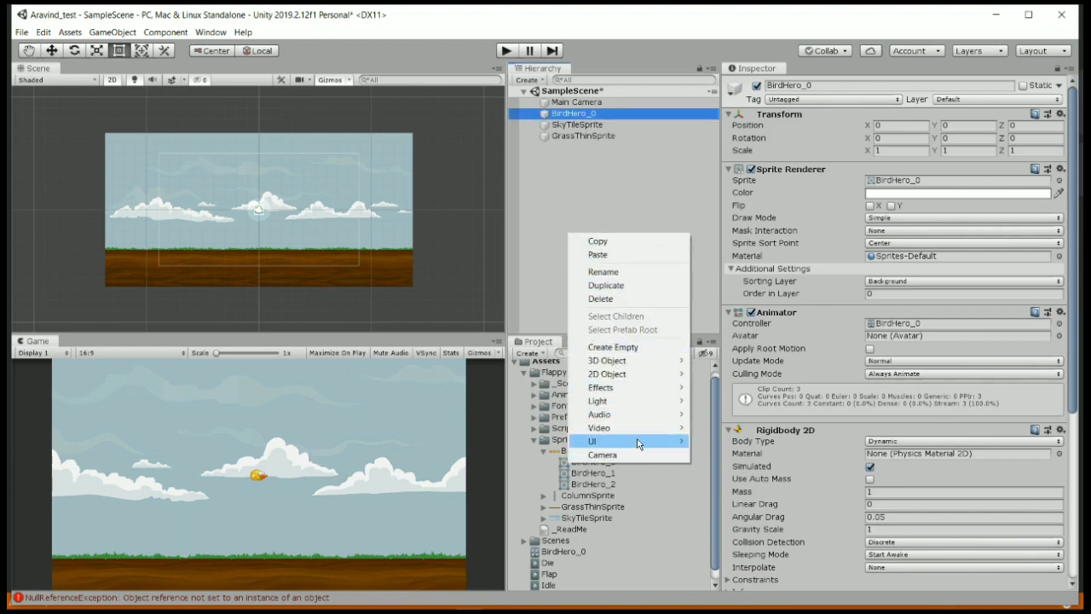
pyautogui.moveTo(669, 440)
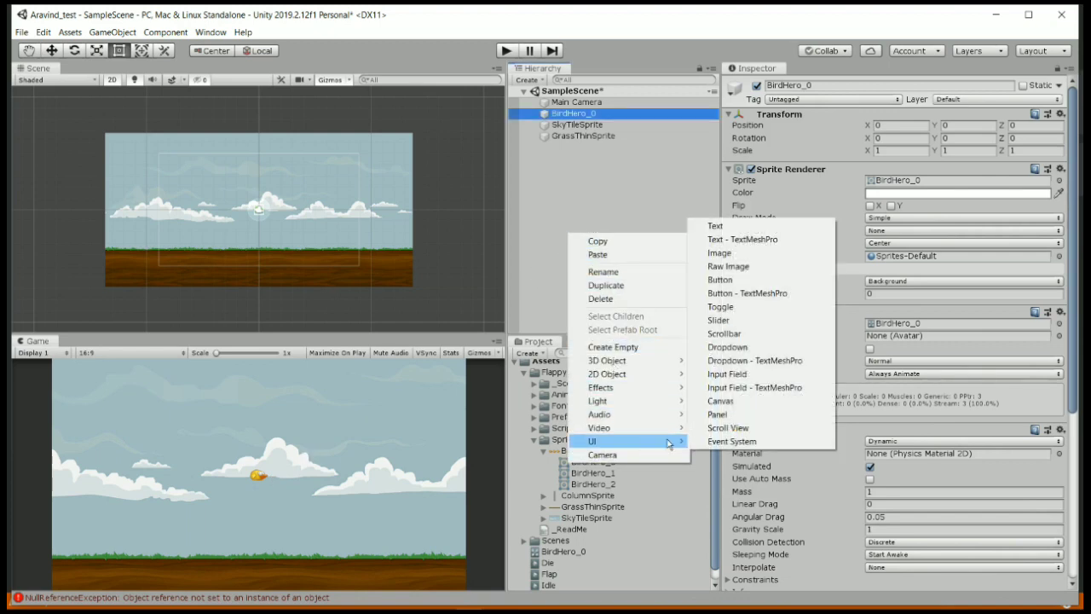
pyautogui.click(740, 226)
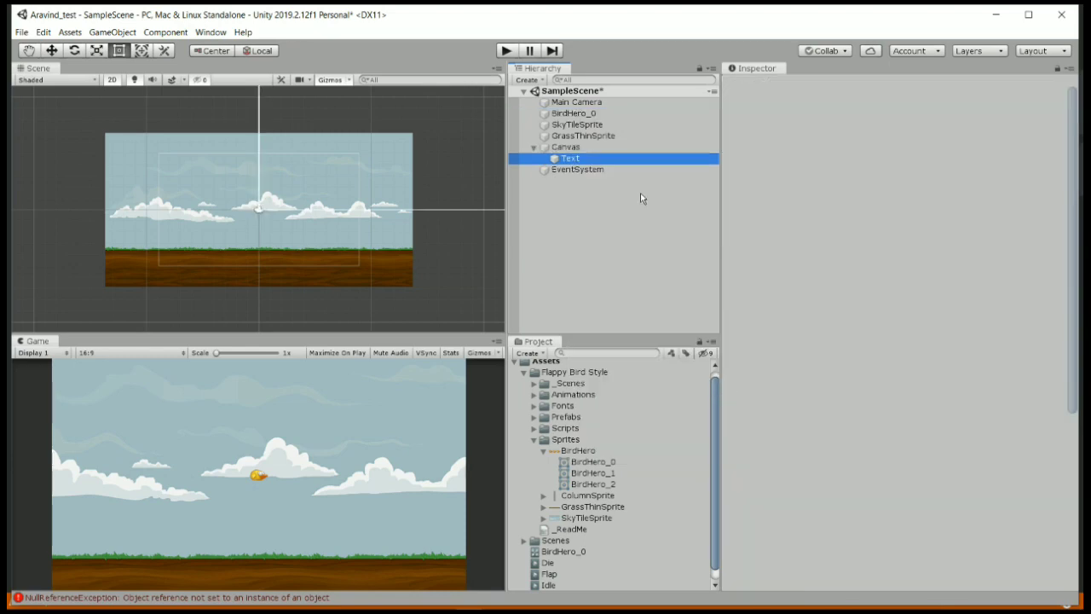
pyautogui.doubleClick(582, 150)
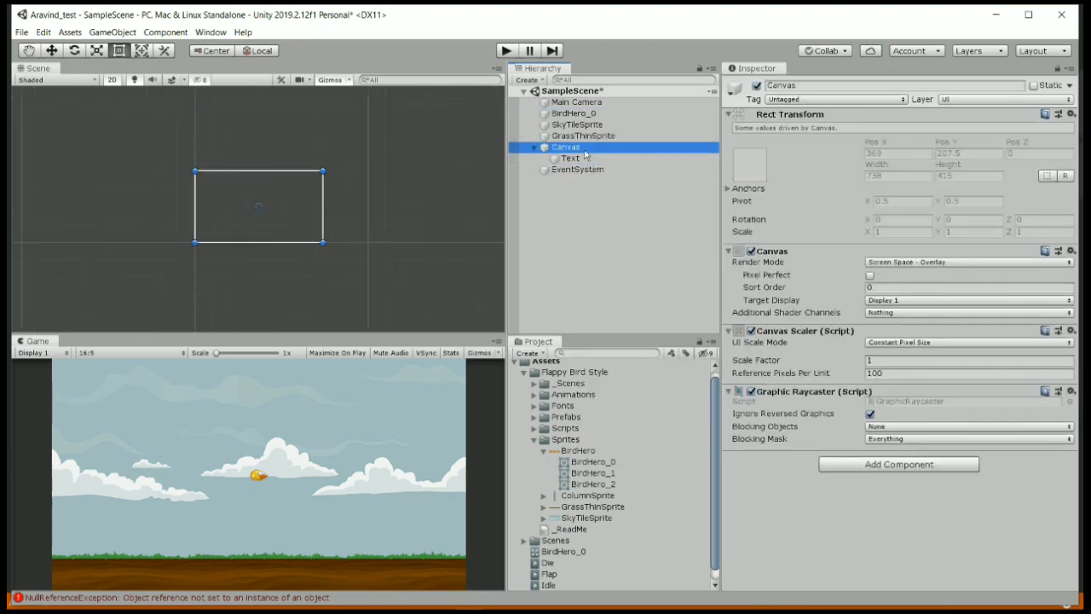
pyautogui.click(575, 159)
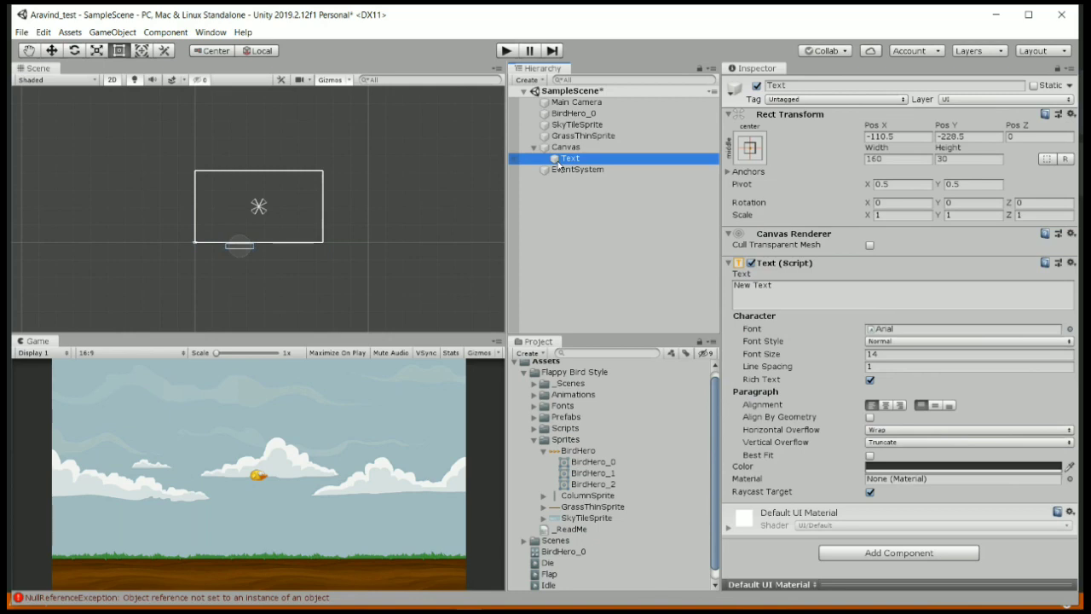
pyautogui.click(568, 173)
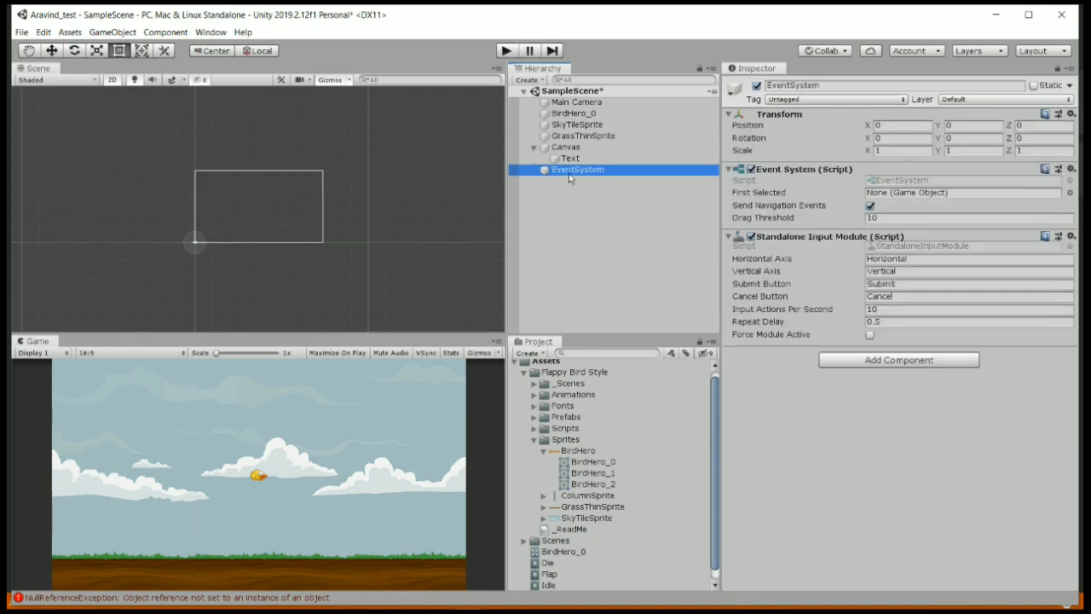
pyautogui.press('Delete')
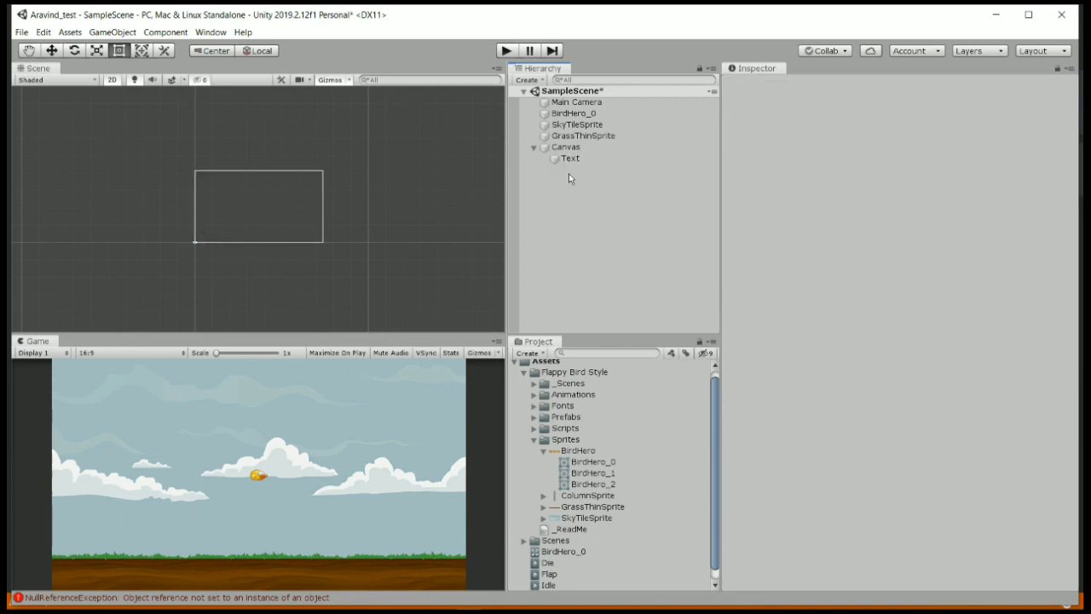
# - Rename the canvas's Text object to ScoreText and set its displayed text to "Score: 0"
pyautogui.click(569, 162)
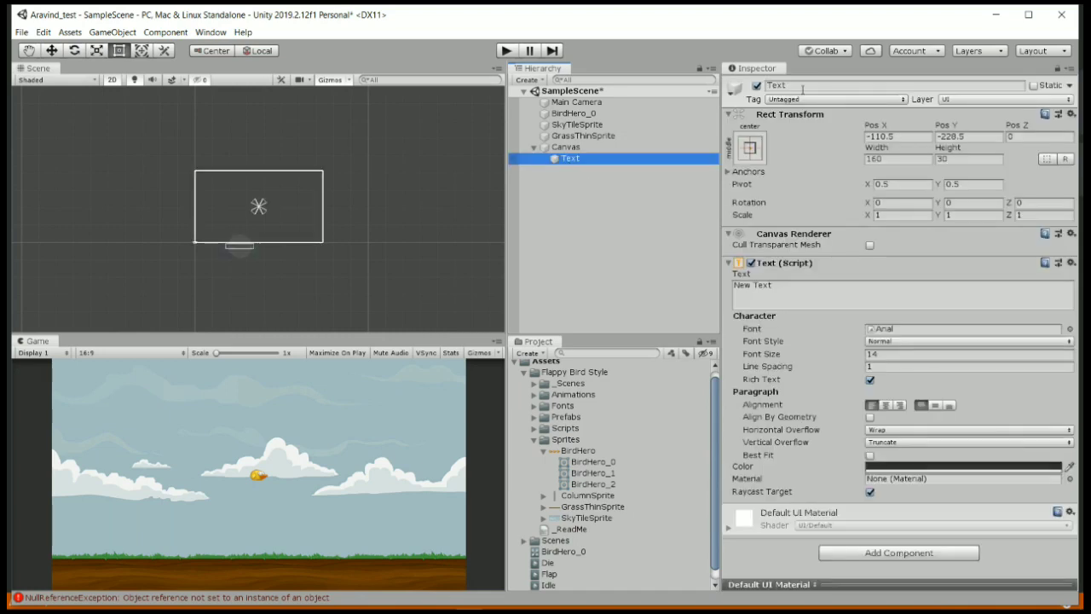
pyautogui.click(810, 84)
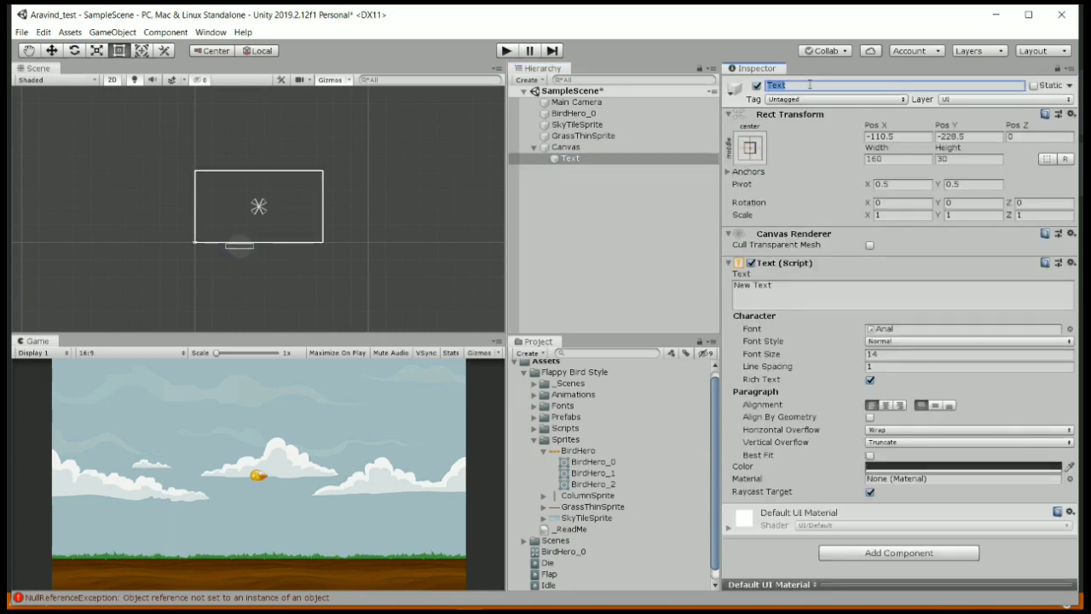
pyautogui.write('ScoreT')
pyautogui.press('Return')
pyautogui.click(799, 299)
pyautogui.write('Sc')
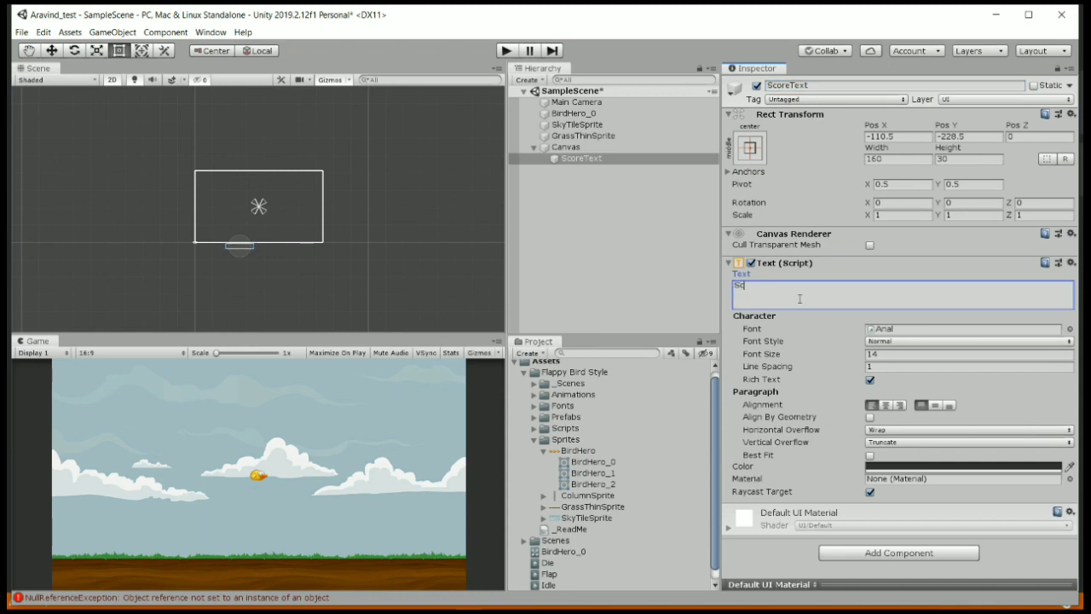
pyautogui.write('ore: 0')
# - Set ScoreText's font to LuckiestGuy and font size to 32, and align it to the centre horizontally and the middle vertically
pyautogui.click(1070, 329)
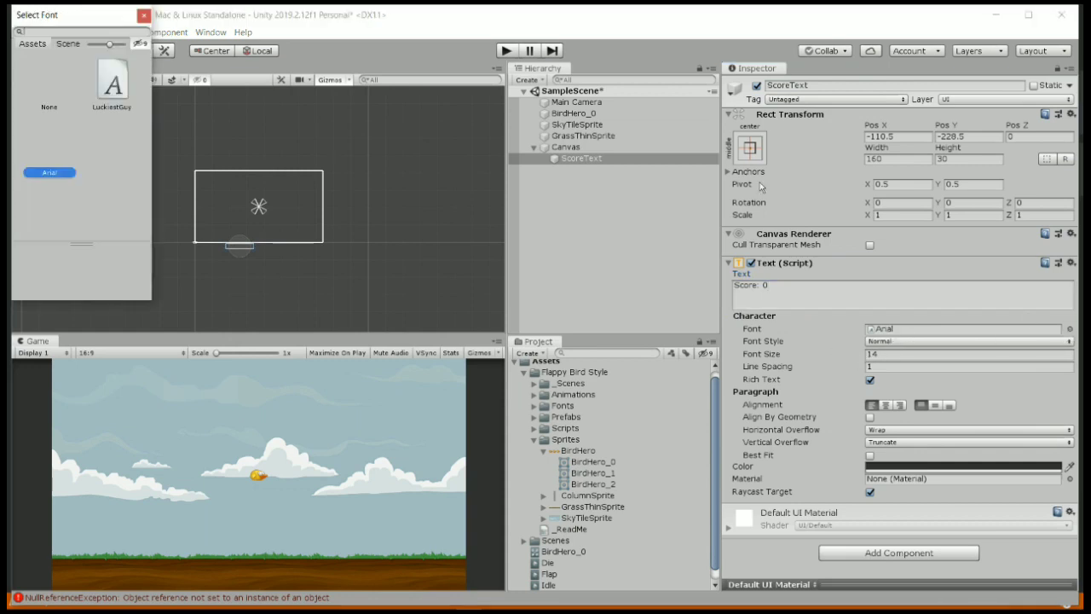
pyautogui.click(108, 82)
pyautogui.click(144, 15)
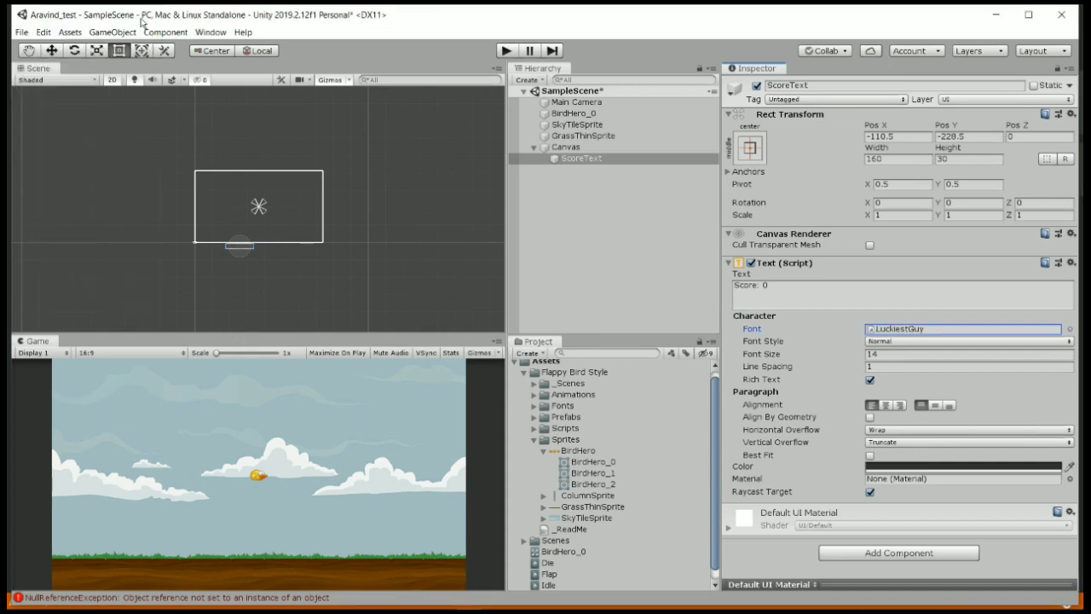
pyautogui.click(880, 355)
pyautogui.write('32')
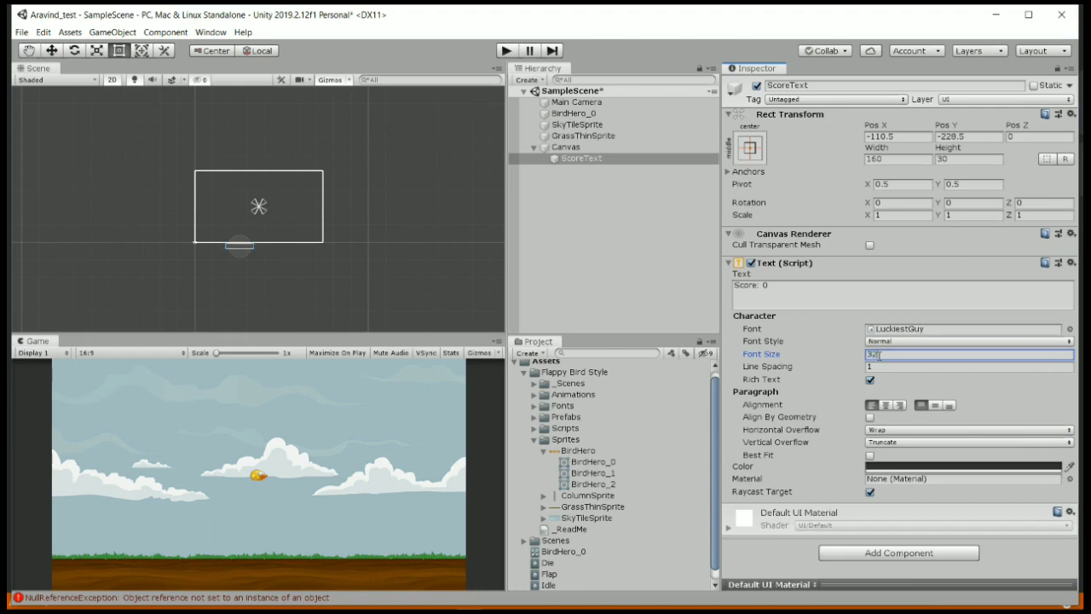
pyautogui.click(886, 405)
# - Anchor and position ScoreText at the bottom centre of the canvas using the anchor presets
pyautogui.click(752, 150)
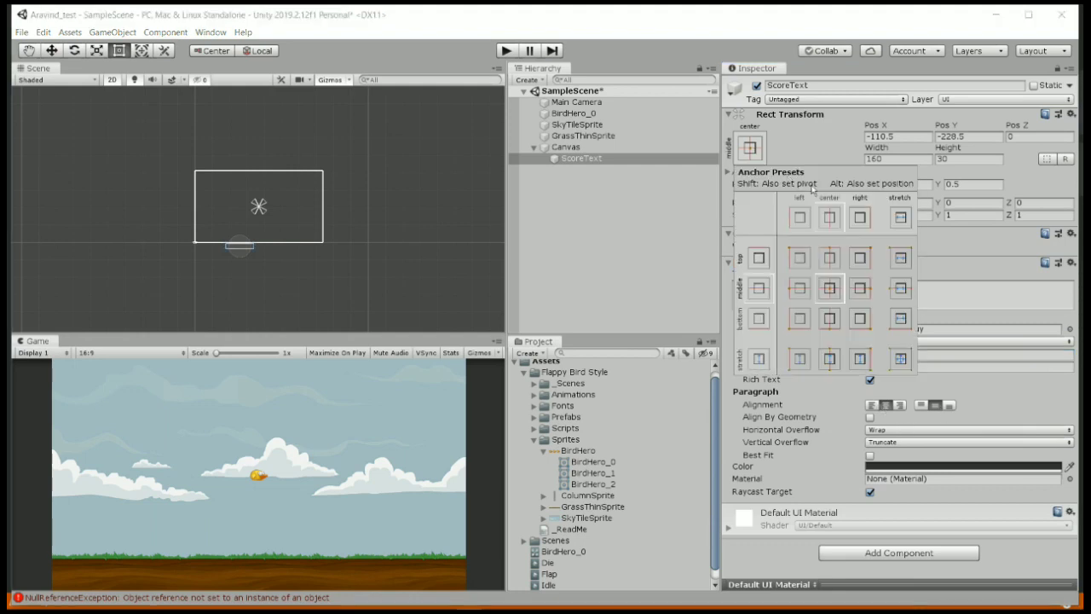
pyautogui.press('alt')
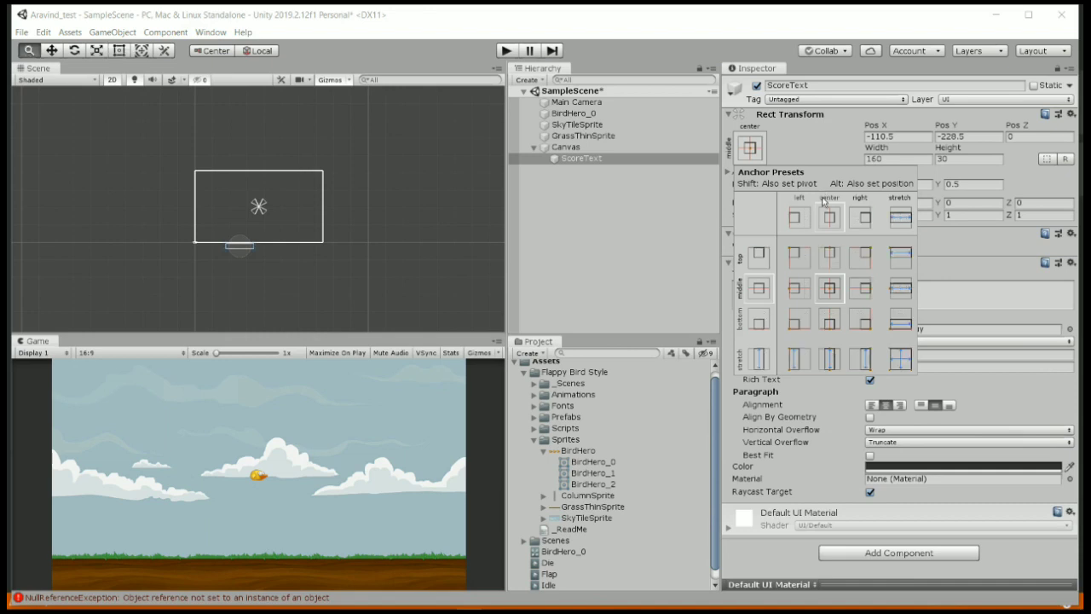
pyautogui.keyDown('alt'); pyautogui.click(830, 321); pyautogui.keyUp('alt')
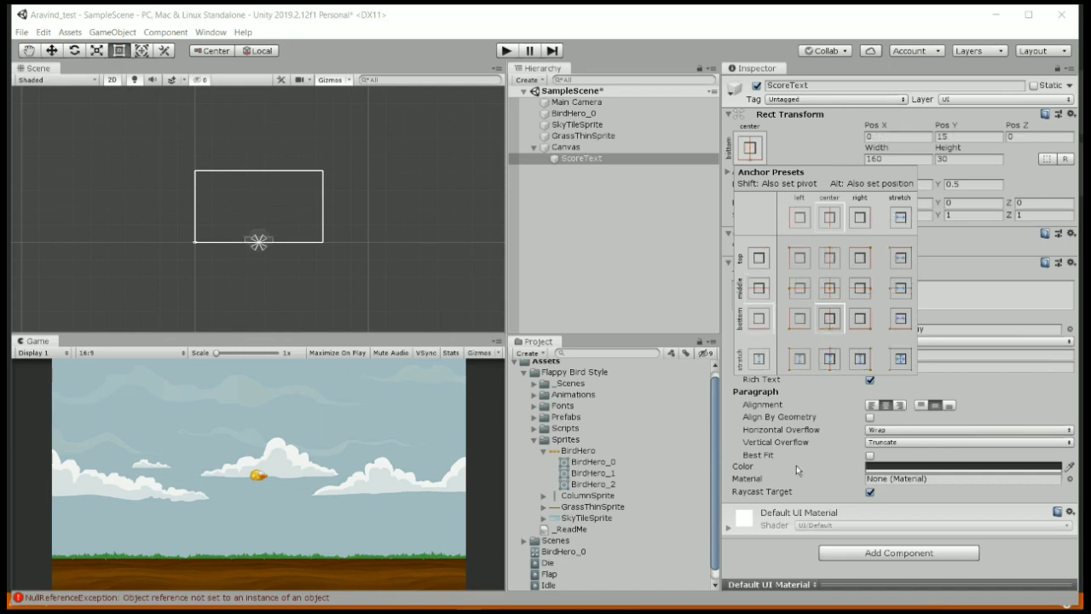
# - Set both the horizontal and vertical overflow of ScoreText to Overflow
pyautogui.click(926, 433)
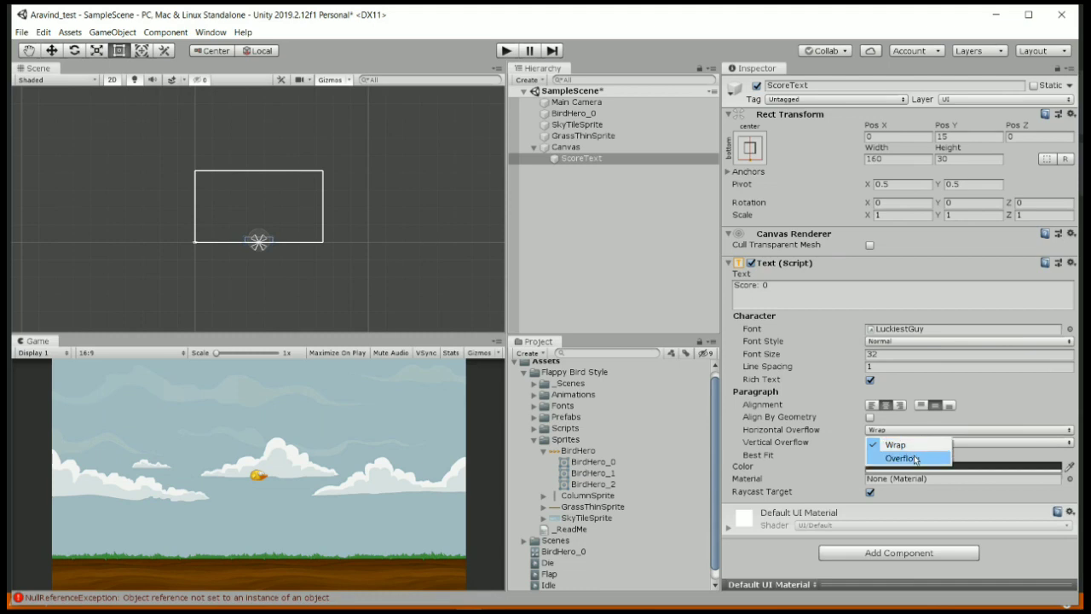
pyautogui.click(916, 459)
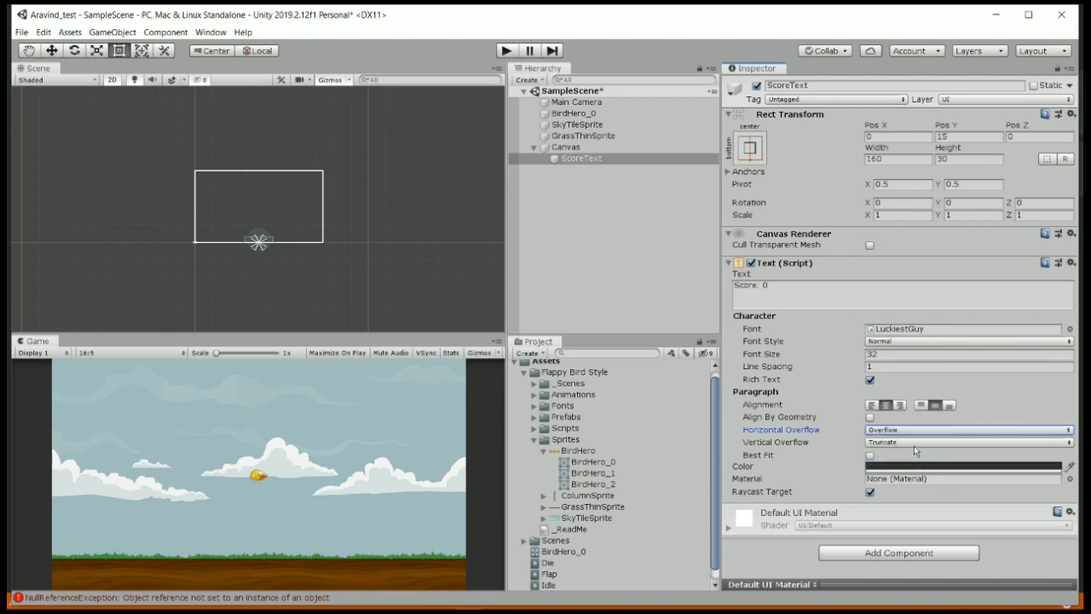
pyautogui.click(913, 444)
pyautogui.click(911, 471)
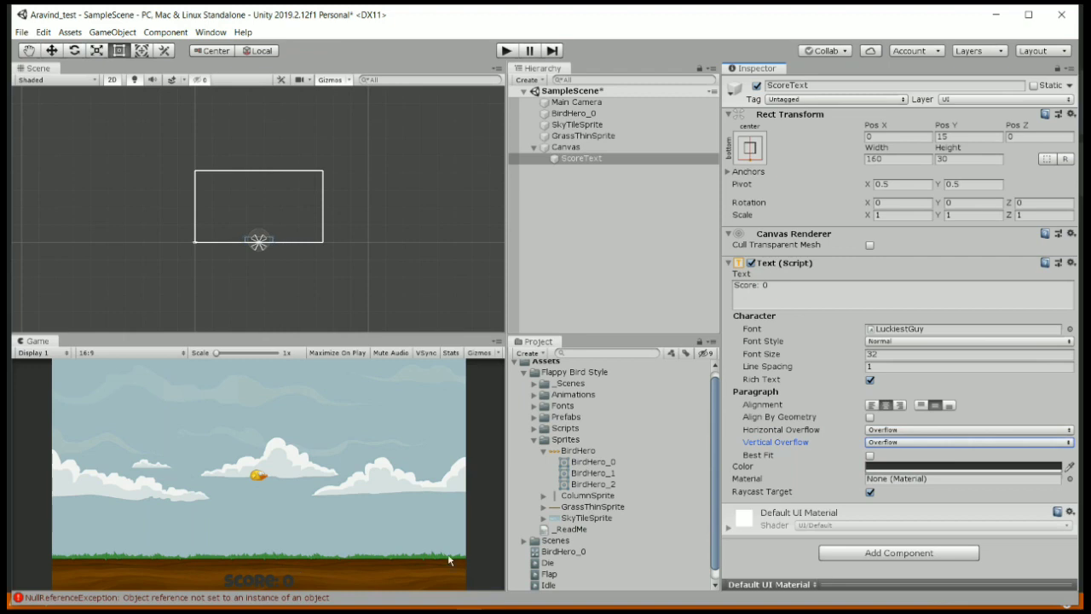
# - Change ScoreText's colour to near-white, hexadecimal F1EBEB
pyautogui.click(971, 463)
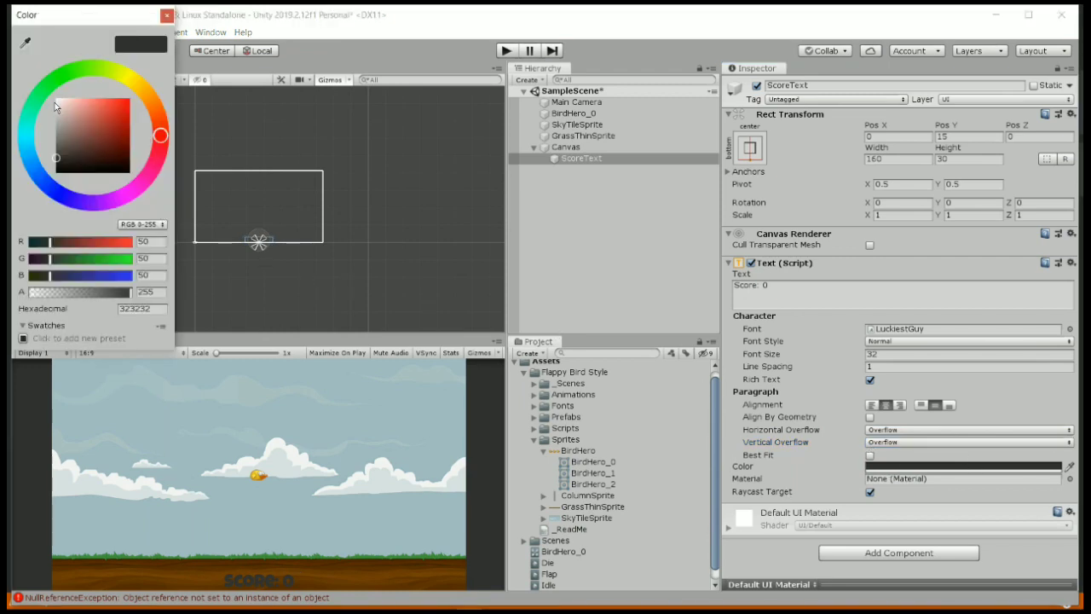
pyautogui.click(58, 102)
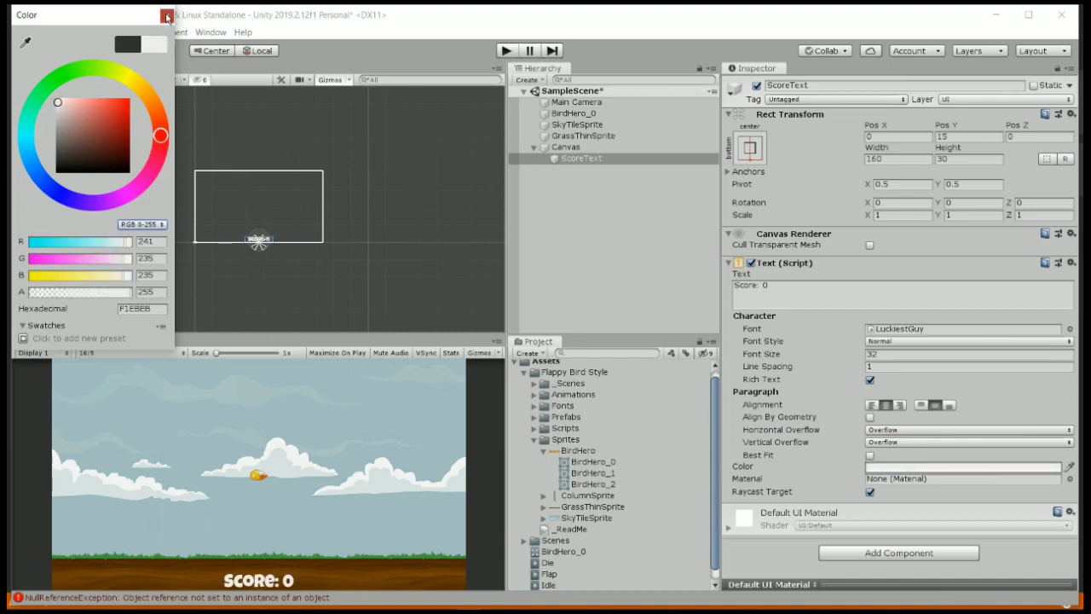
pyautogui.click(167, 17)
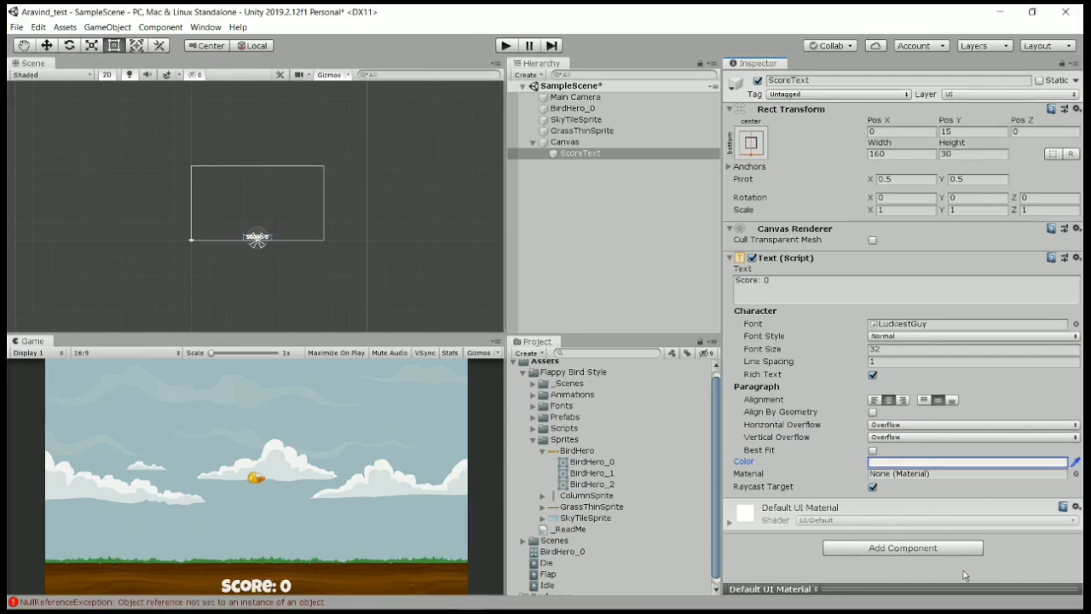
# - Add a Shadow component to ScoreText with an effect distance of X 3 and Y -3
pyautogui.click(947, 553)
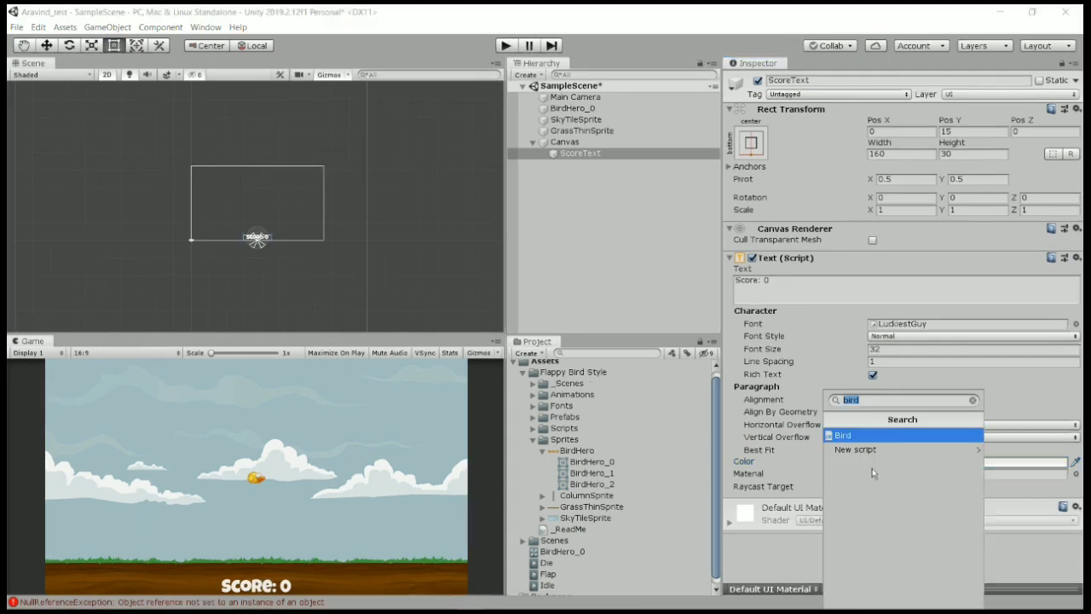
pyautogui.write('shad')
pyautogui.press('Return')
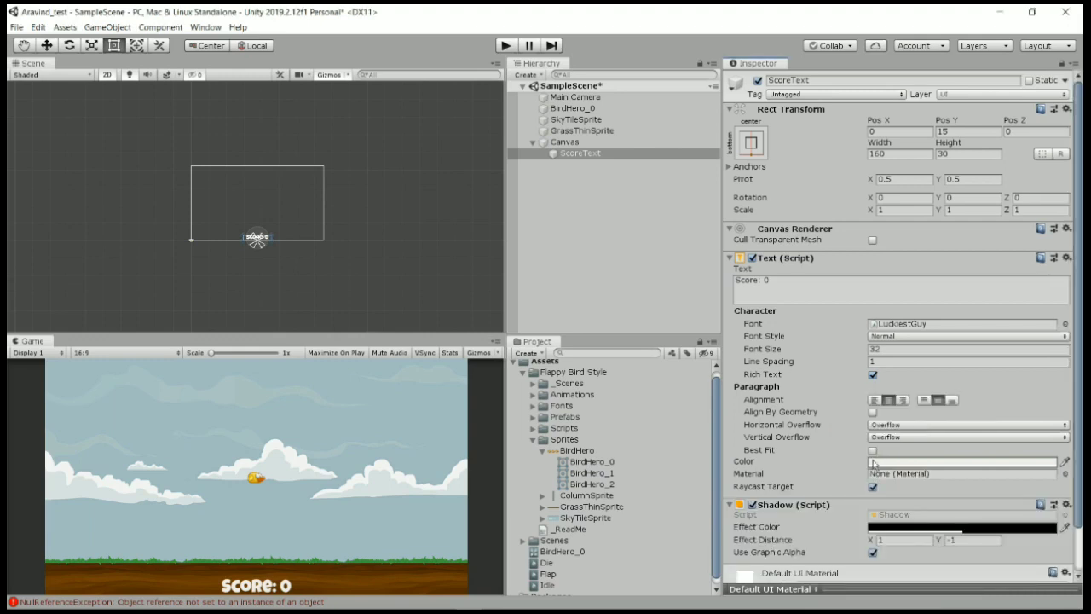
pyautogui.click(898, 543)
pyautogui.write('3')
pyautogui.click(970, 540)
pyautogui.write('-3')
# - Duplicate ScoreText within the canvas and rename the copy to GameOverText
pyautogui.click(559, 156)
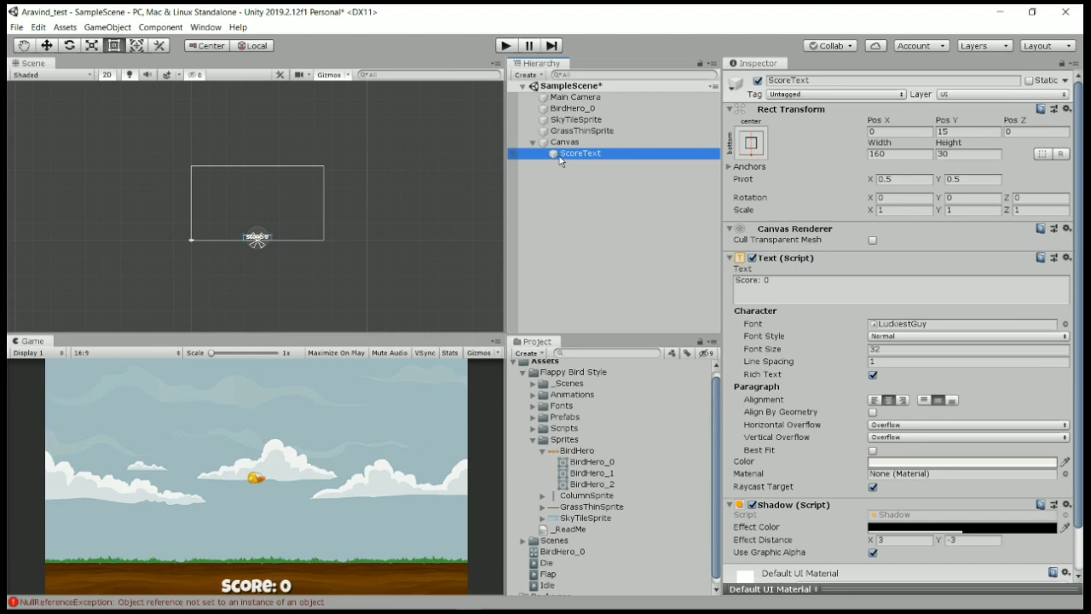
pyautogui.hotkey('ctrl', 'd')
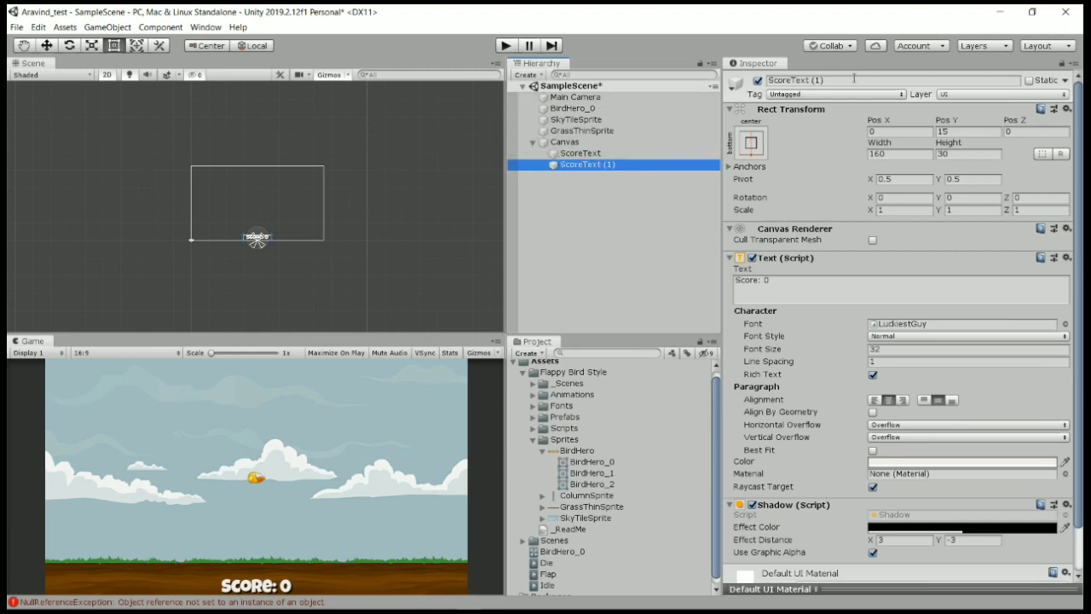
pyautogui.click(853, 77)
pyautogui.write('G')
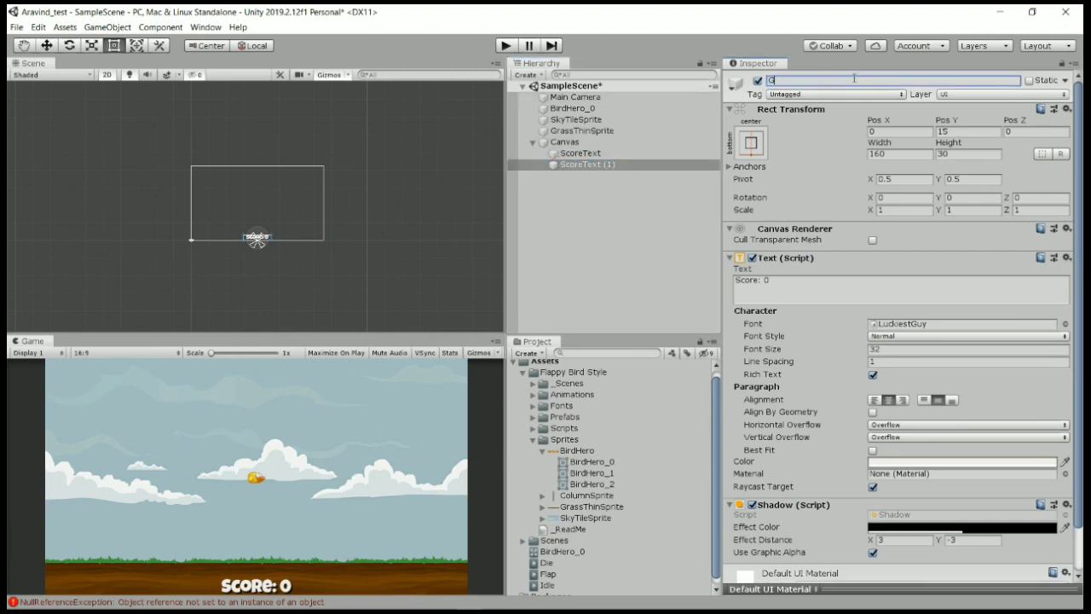
pyautogui.write('ameOverText')
pyautogui.press('Return')
# - Set GameOverText's displayed text to "Game Over"
pyautogui.click(802, 276)
pyautogui.write('Ga')
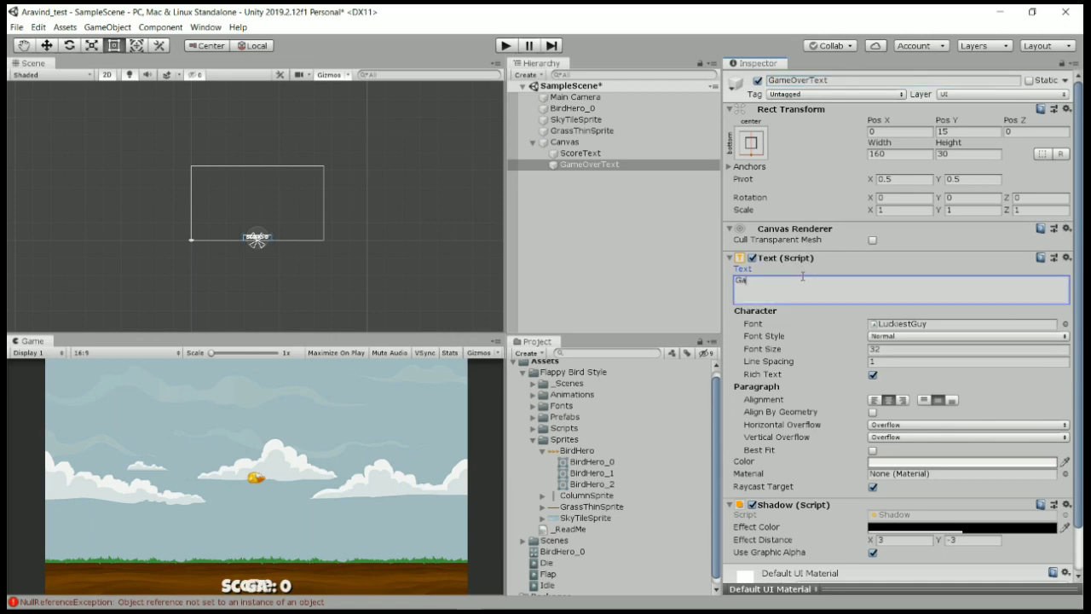
pyautogui.write('me Over')
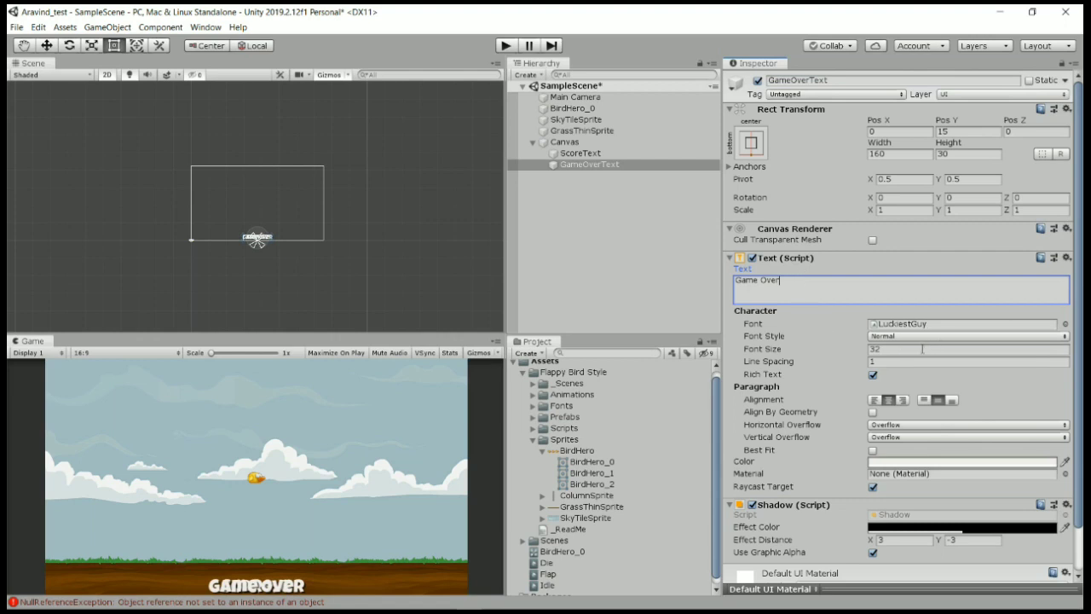
# - Anchor GameOverText to the top centre of the canvas, moving its position along with the anchor
pyautogui.click(759, 151)
pyautogui.hotkey('shift', 'alt')
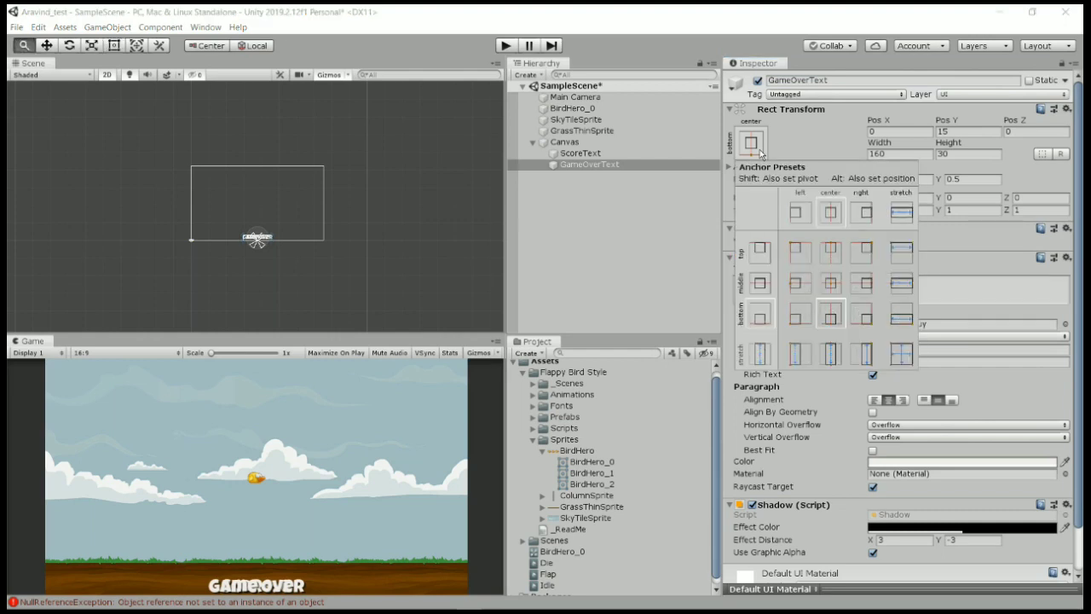
pyautogui.keyDown('alt'); pyautogui.keyDown('shift'); pyautogui.click(833, 253); pyautogui.keyUp('shift'); pyautogui.keyUp('alt')
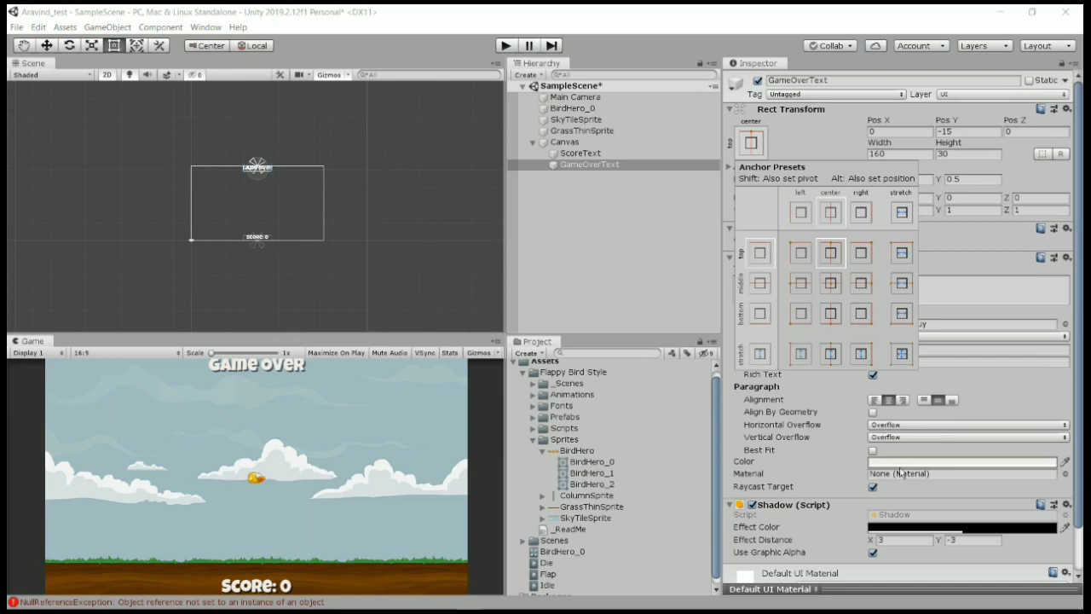
pyautogui.click(1000, 391)
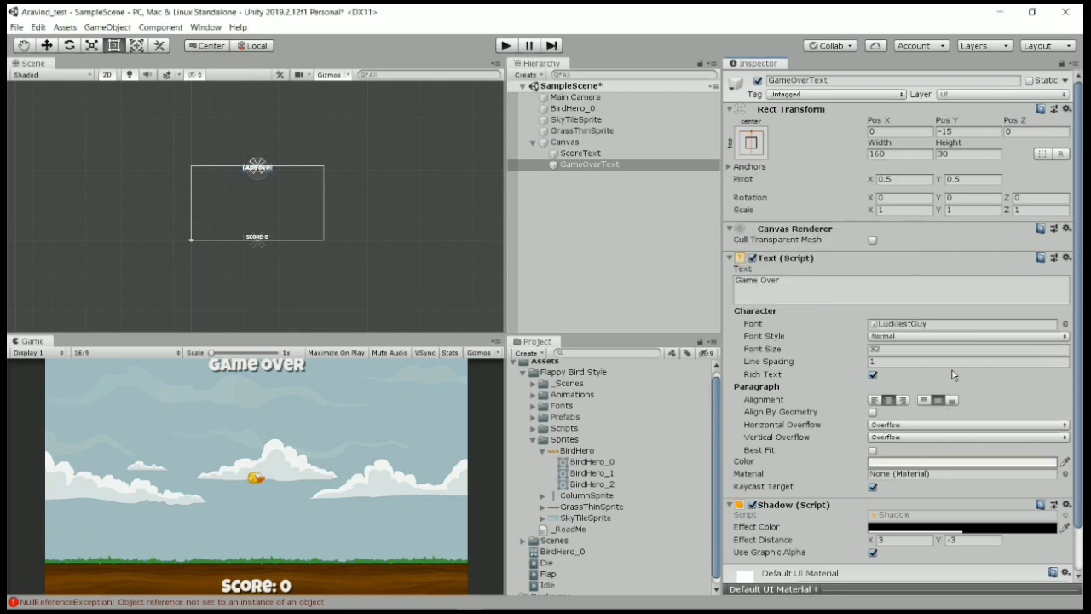
# - Set GameOverText's font size to 48 and its Y position to -25
pyautogui.click(913, 350)
pyautogui.write('48')
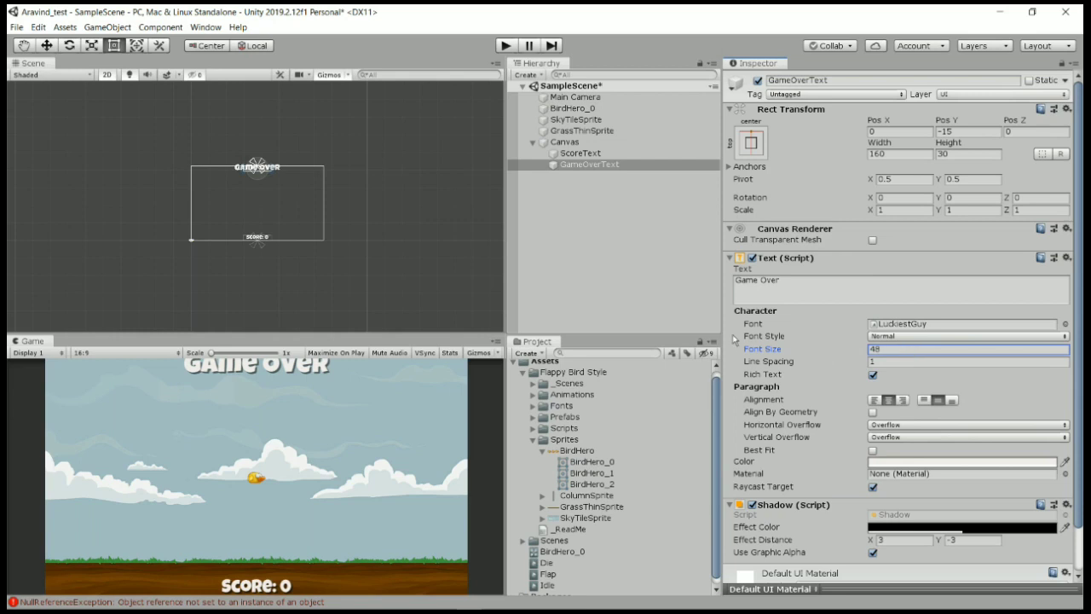
pyautogui.click(970, 132)
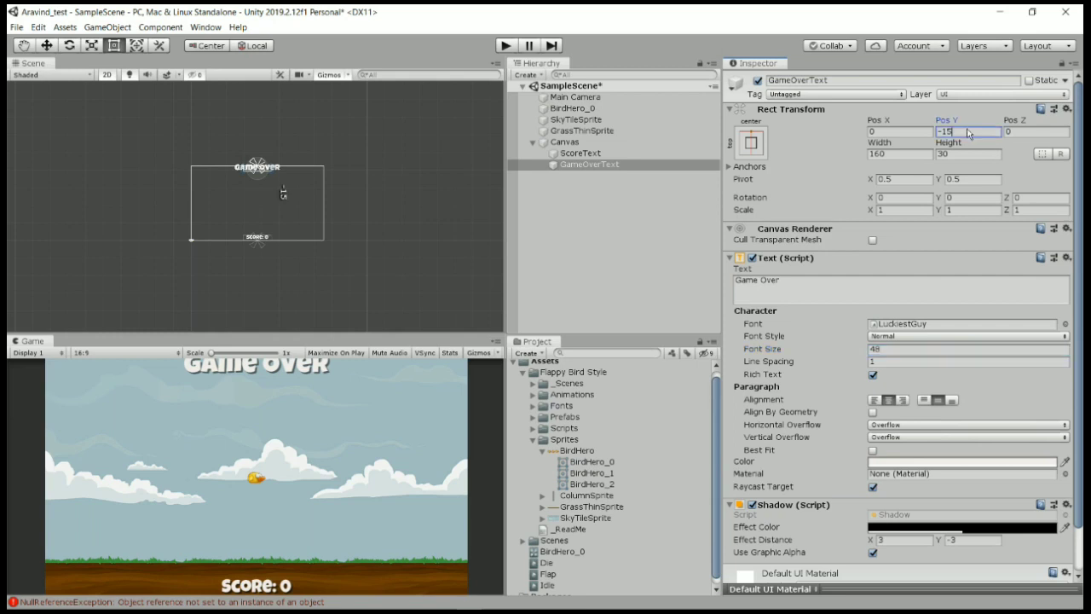
pyautogui.write('-25')
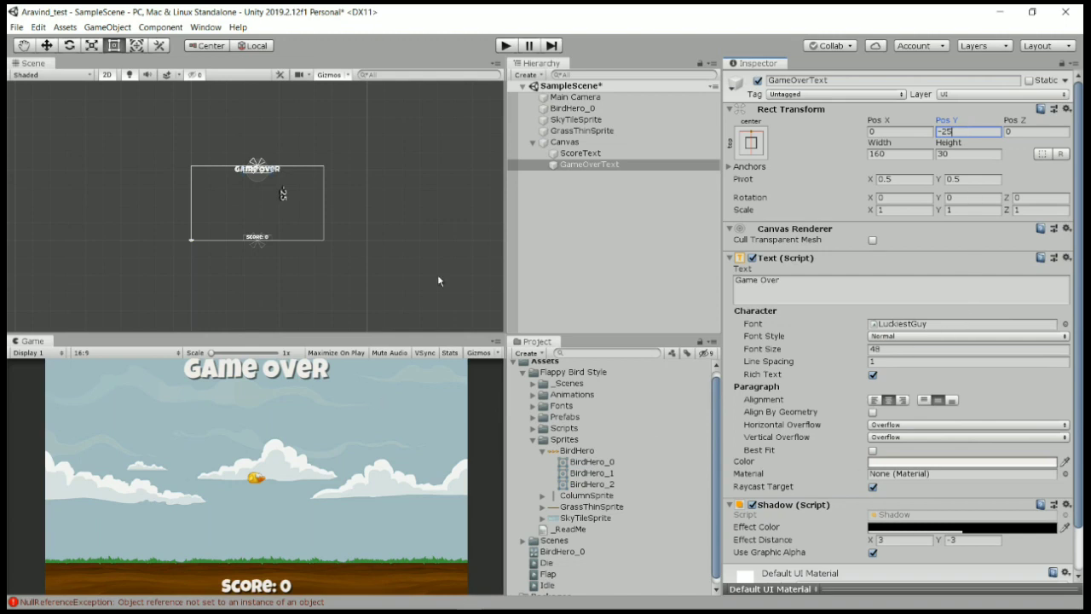
# - Duplicate ScoreText within the canvas and set the copy's displayed text to "tap or click to restart"
pyautogui.click(583, 155)
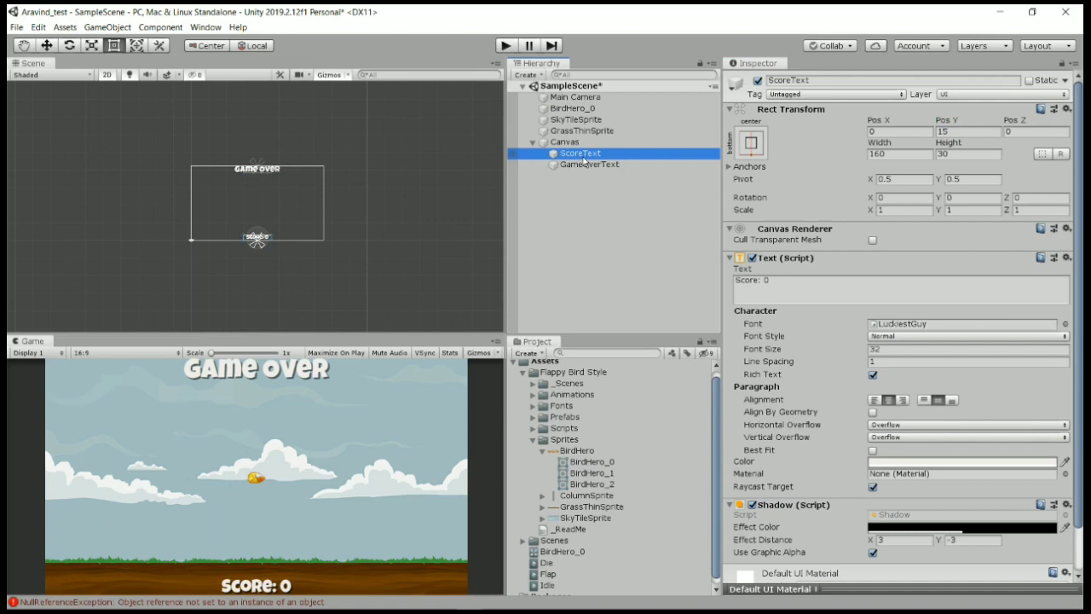
pyautogui.hotkey('ctrl', 'd')
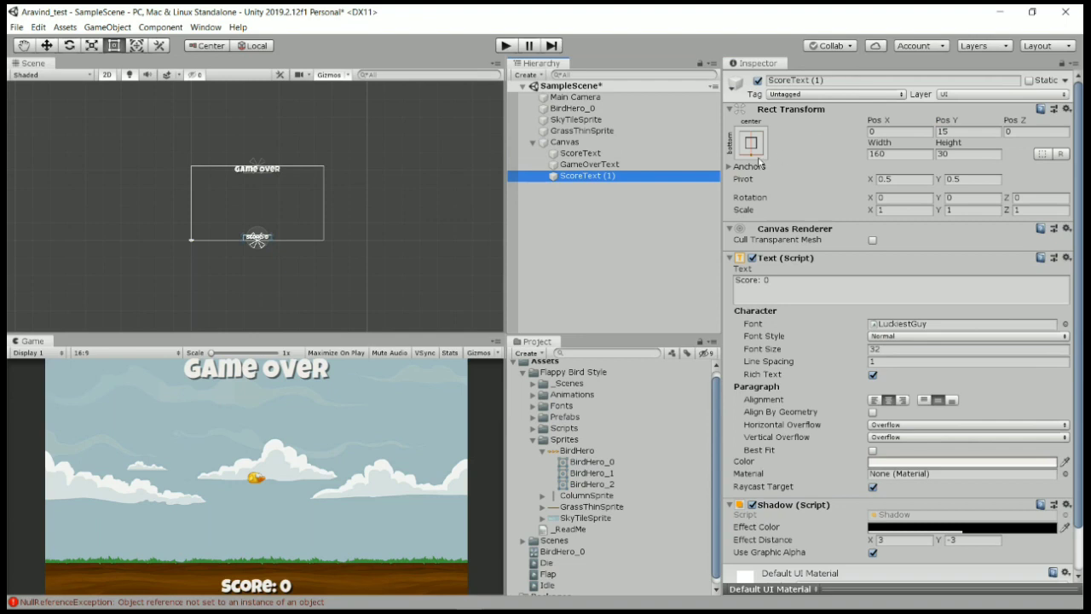
pyautogui.click(795, 293)
pyautogui.write('tap')
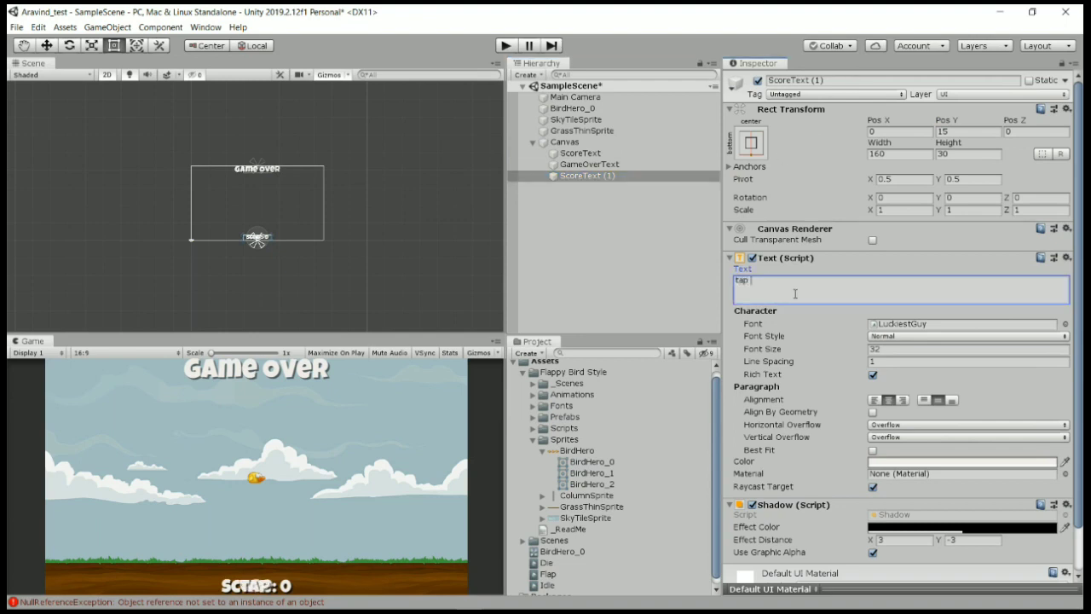
pyautogui.write(' or')
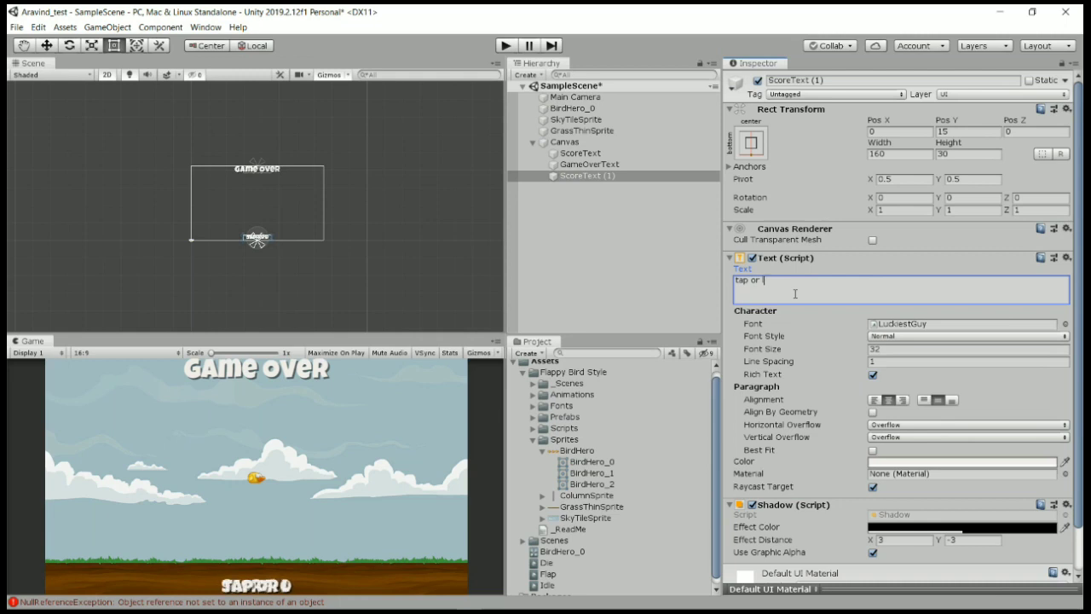
pyautogui.write(' click')
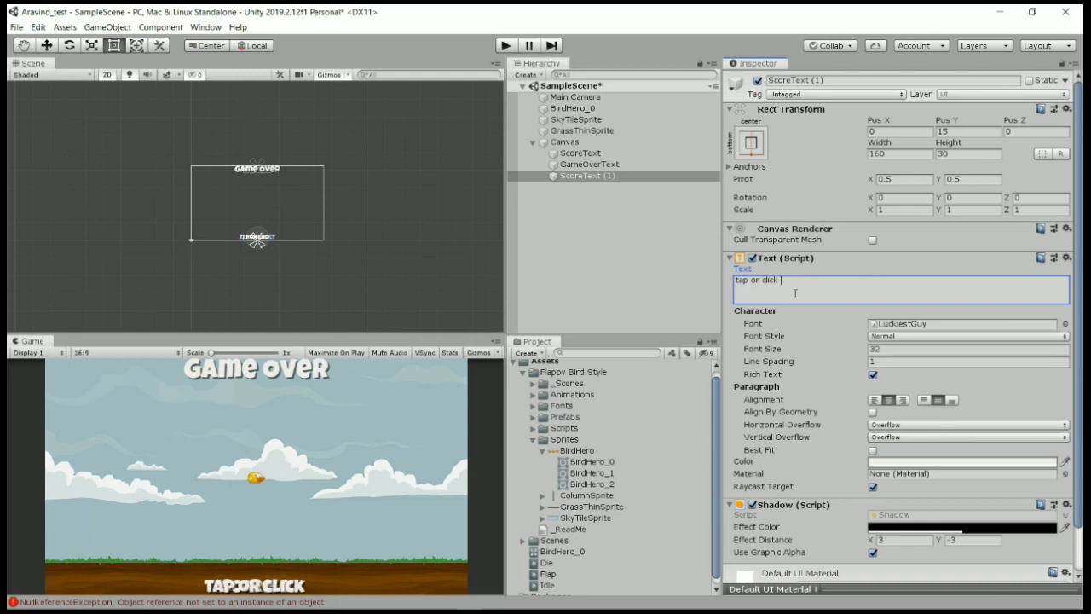
pyautogui.write(' to resat')
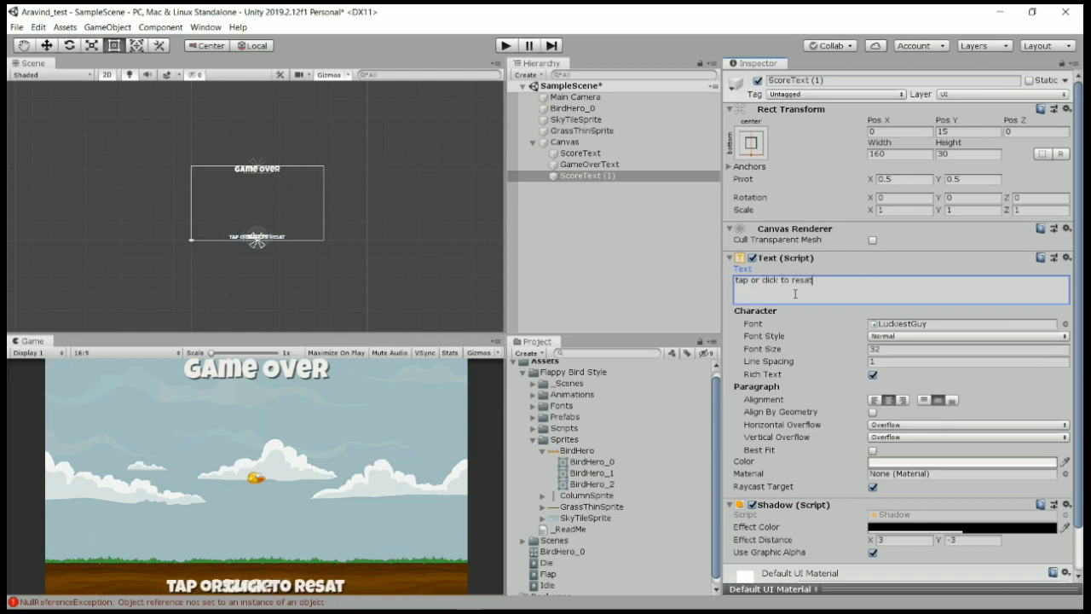
pyautogui.press('BackSpace')
pyautogui.press('BackSpace')
pyautogui.write('tart')
pyautogui.press('Return')
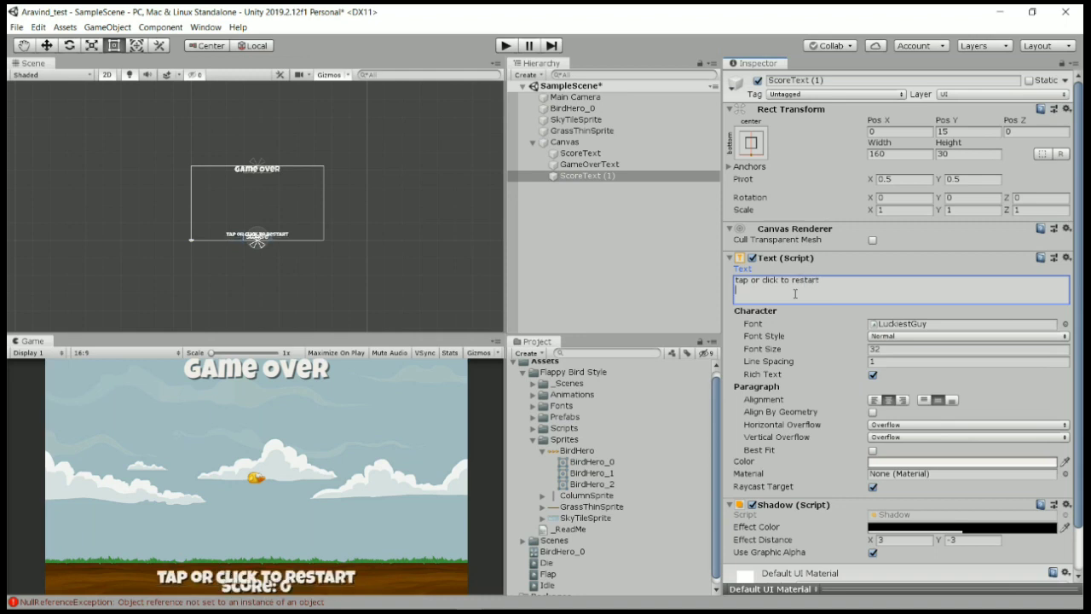
pyautogui.press('BackSpace')
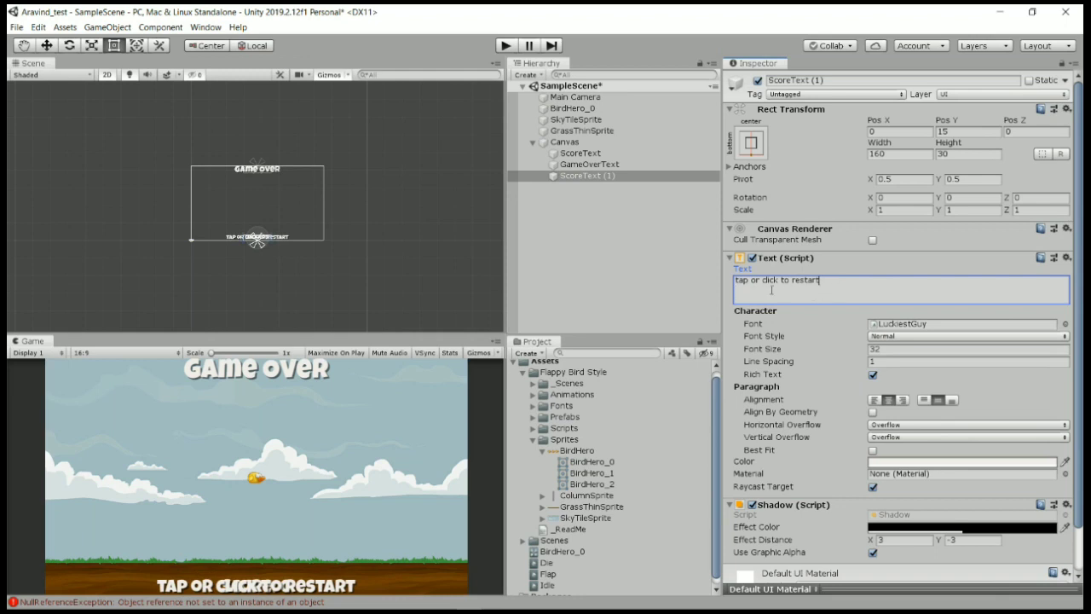
# - Anchor and position the restart text at the canvas's top centre, with its Y position set to -50
pyautogui.click(748, 150)
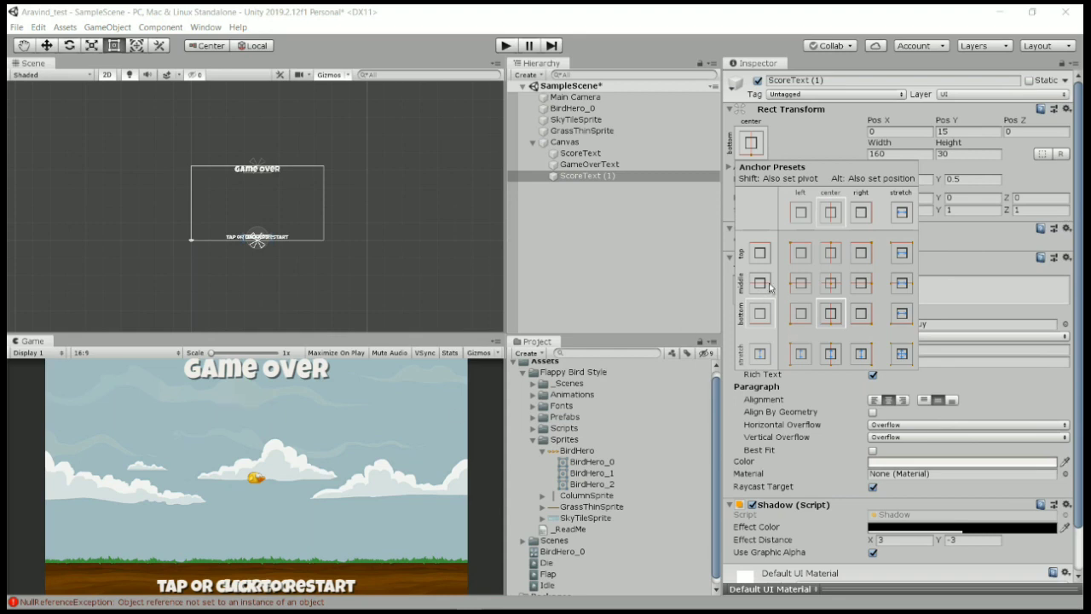
pyautogui.press('alt')
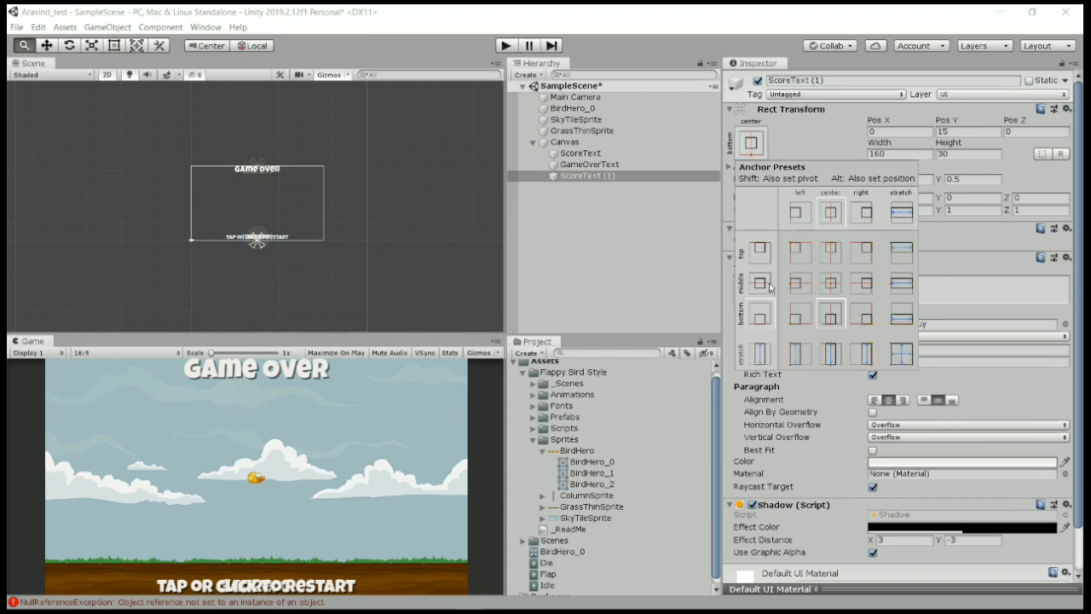
pyautogui.keyDown('alt'); pyautogui.click(831, 248); pyautogui.keyUp('alt')
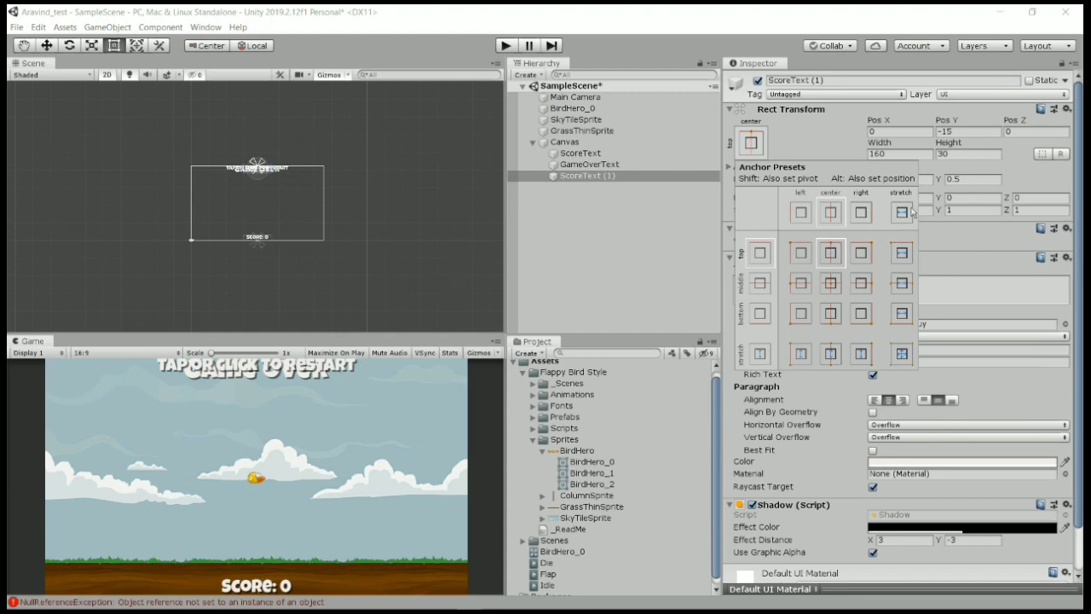
pyautogui.click(973, 139)
pyautogui.click(973, 135)
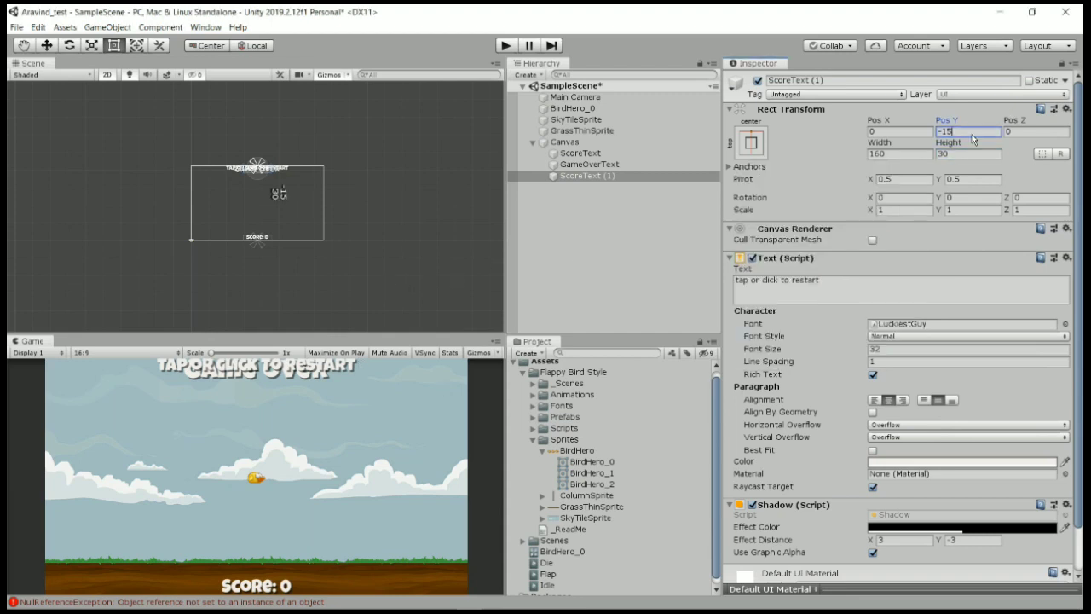
pyautogui.doubleClick(972, 135)
pyautogui.write('-50')
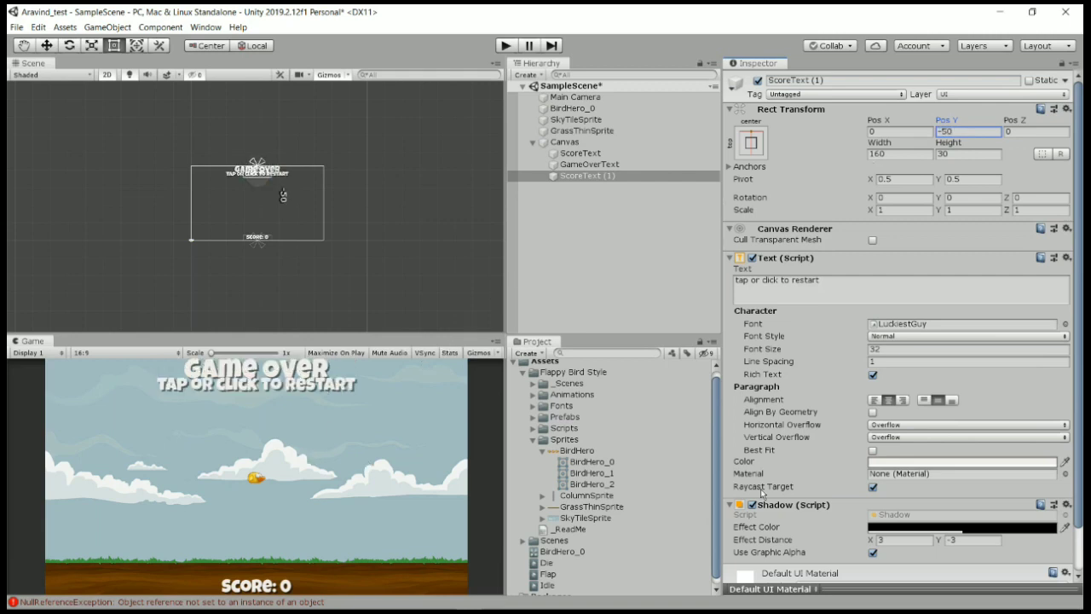
# - Make the restart text a child of GameOverText and collapse GameOverText in the object hierarchy
pyautogui.scroll(-2, 862, 509)
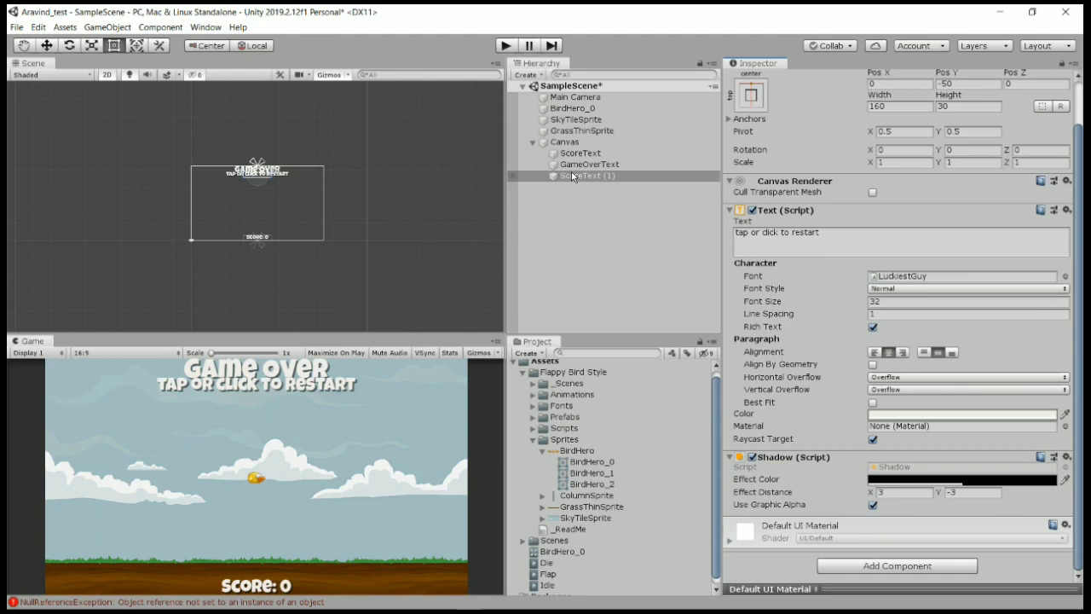
pyautogui.moveTo(582, 176); pyautogui.dragTo(584, 168)
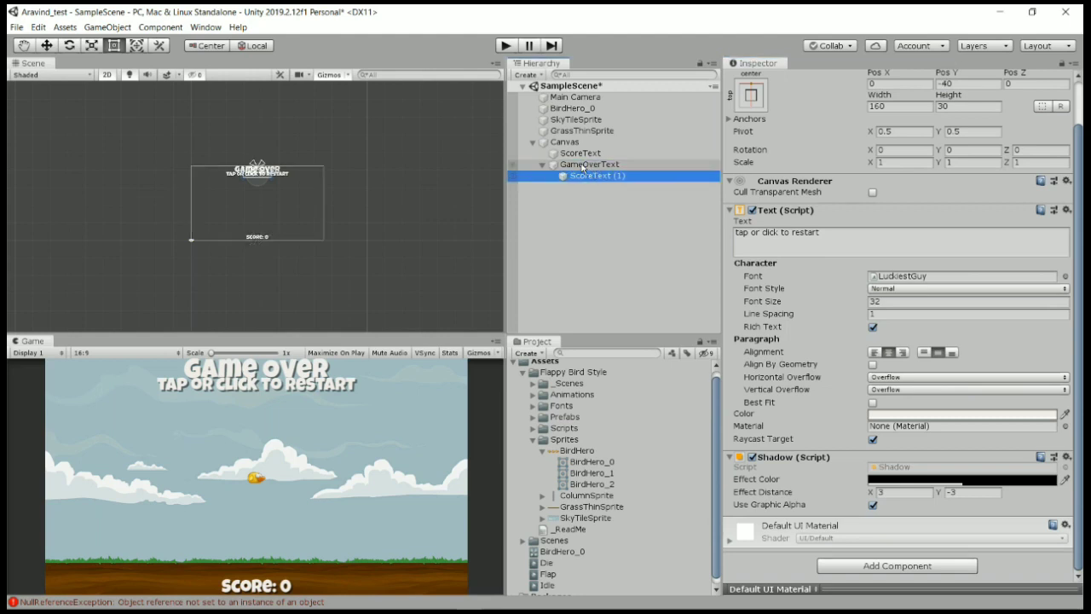
pyautogui.click(541, 164)
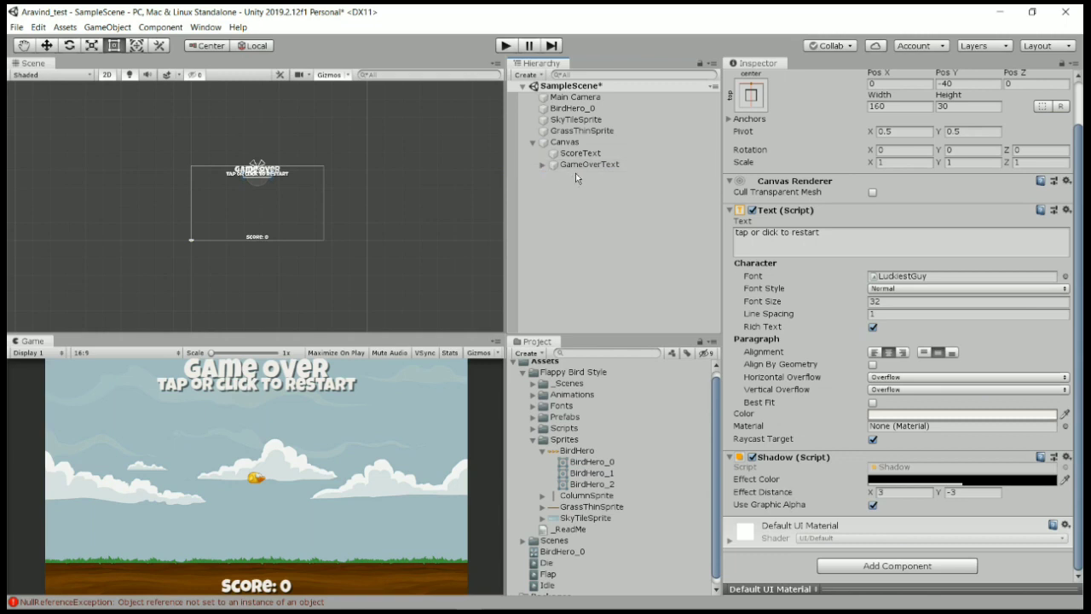
# - Deactivate GameOverText together with its child restart text
pyautogui.click(580, 170)
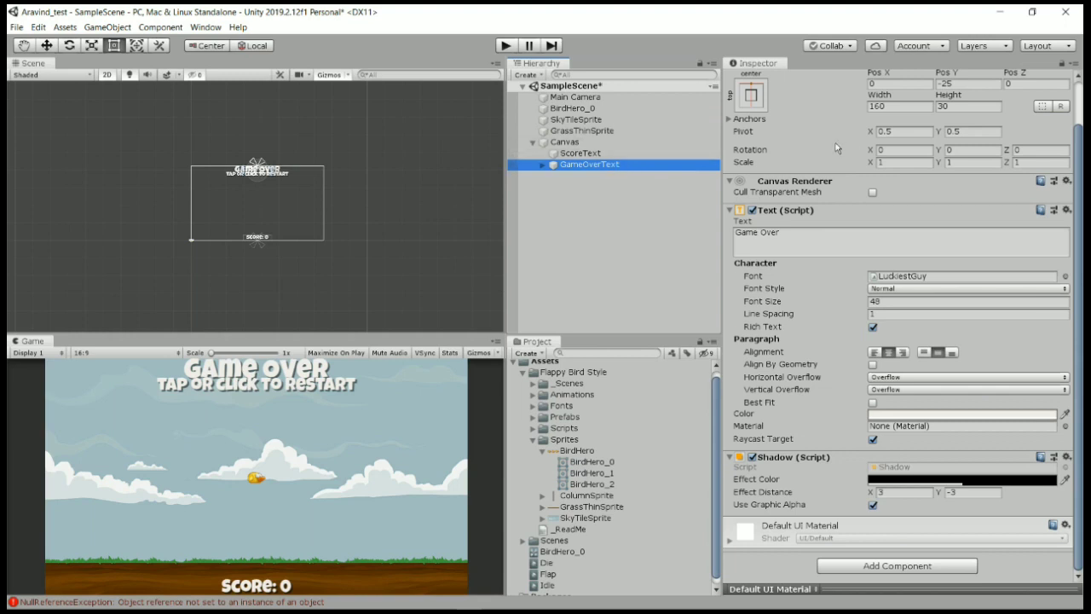
pyautogui.scroll(3, 771, 111)
pyautogui.click(757, 80)
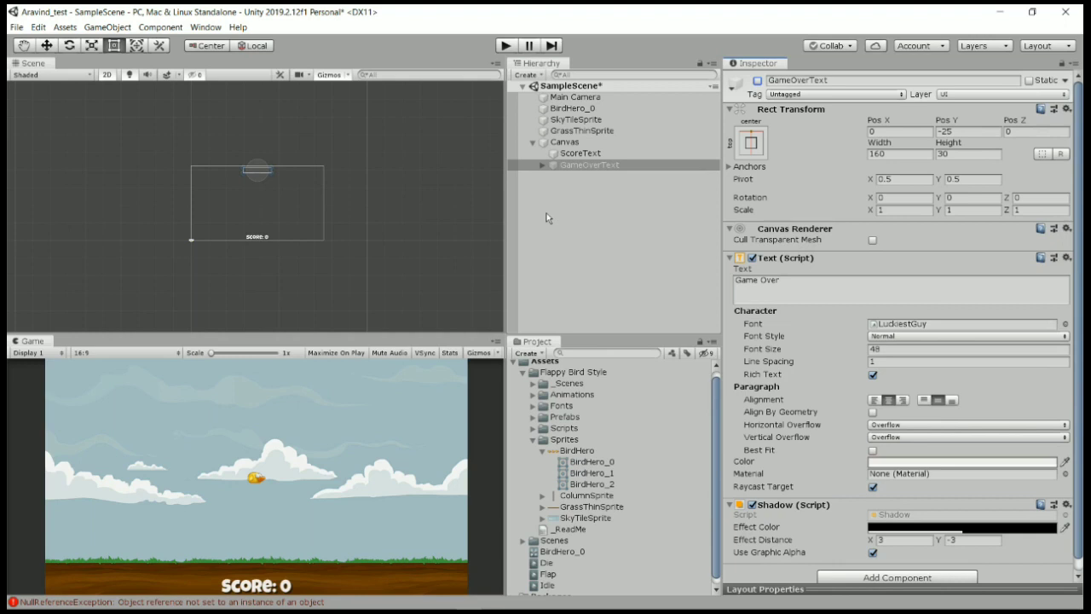
# - Create an empty game object at the scene's root level and name it GameController
pyautogui.rightClick(607, 219)
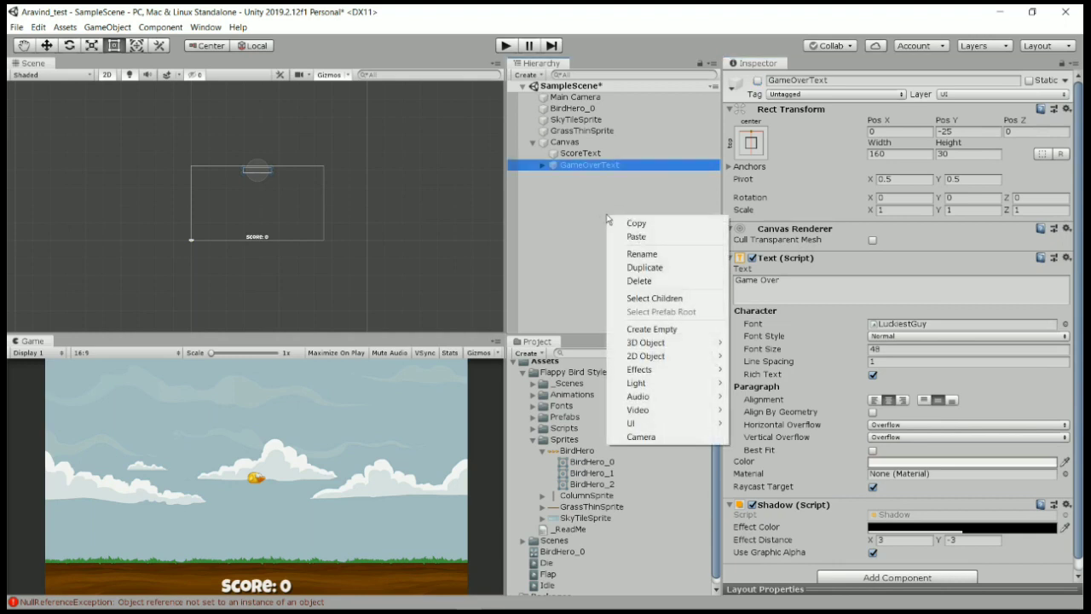
pyautogui.click(652, 329)
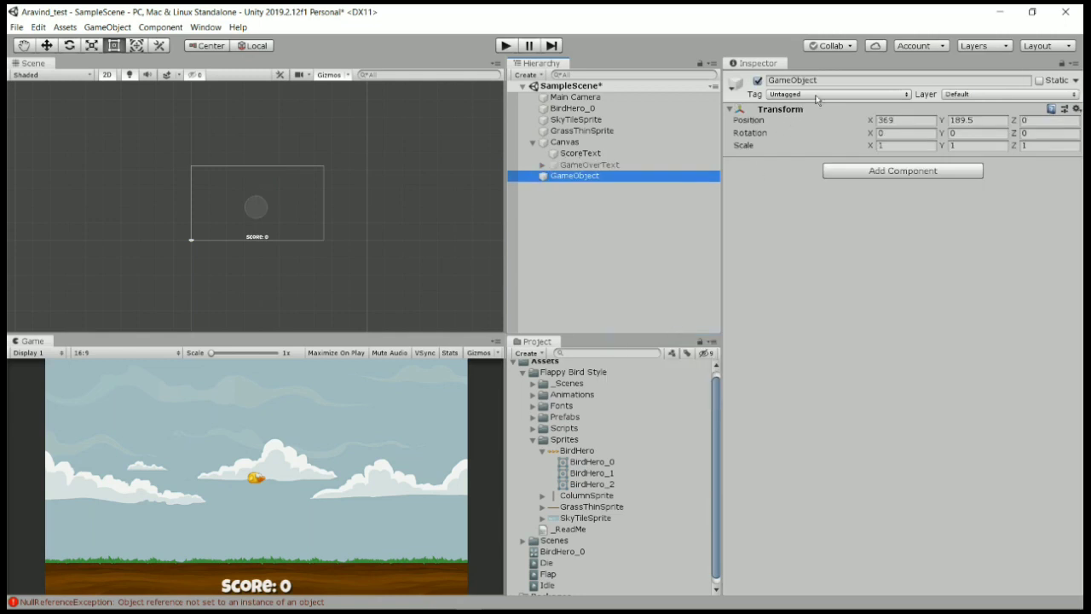
pyautogui.click(822, 81)
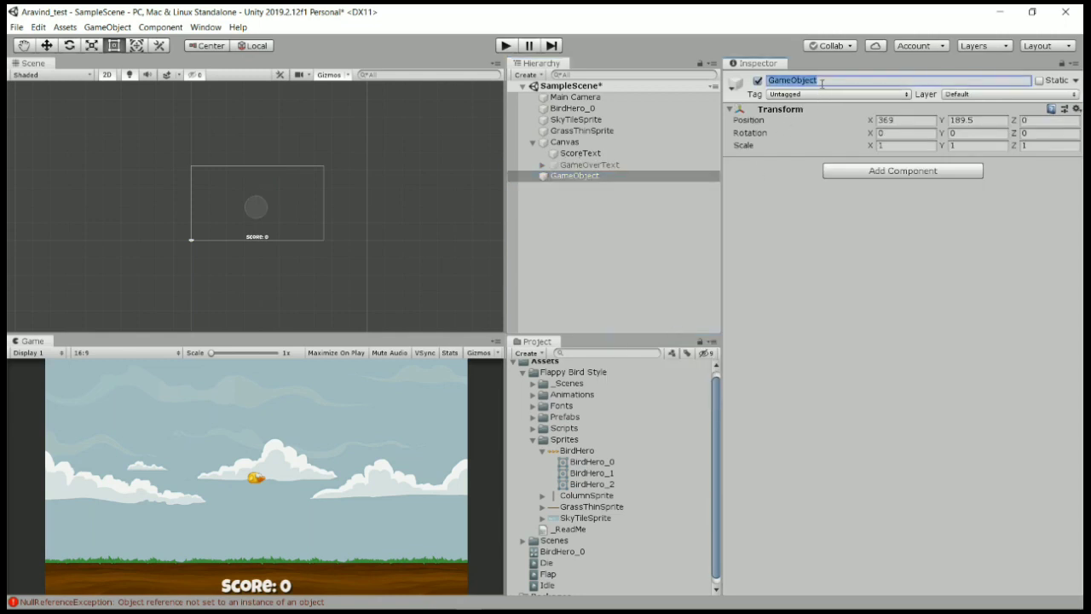
pyautogui.write('GameController')
pyautogui.press('Return')
# - Set GameController's position to X 0 and Y 0
pyautogui.click(910, 120)
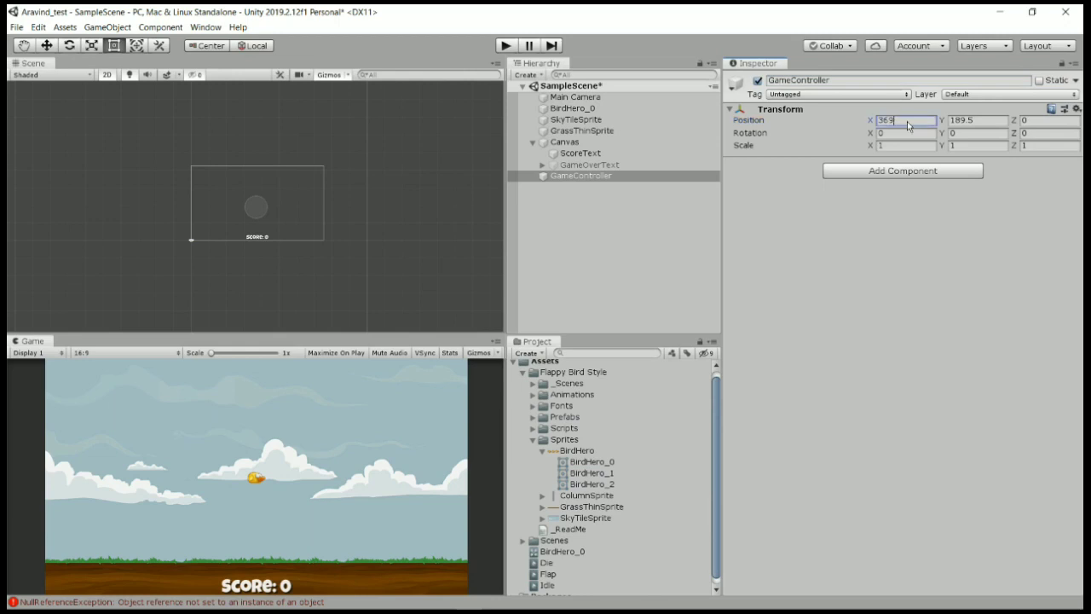
pyautogui.write('0')
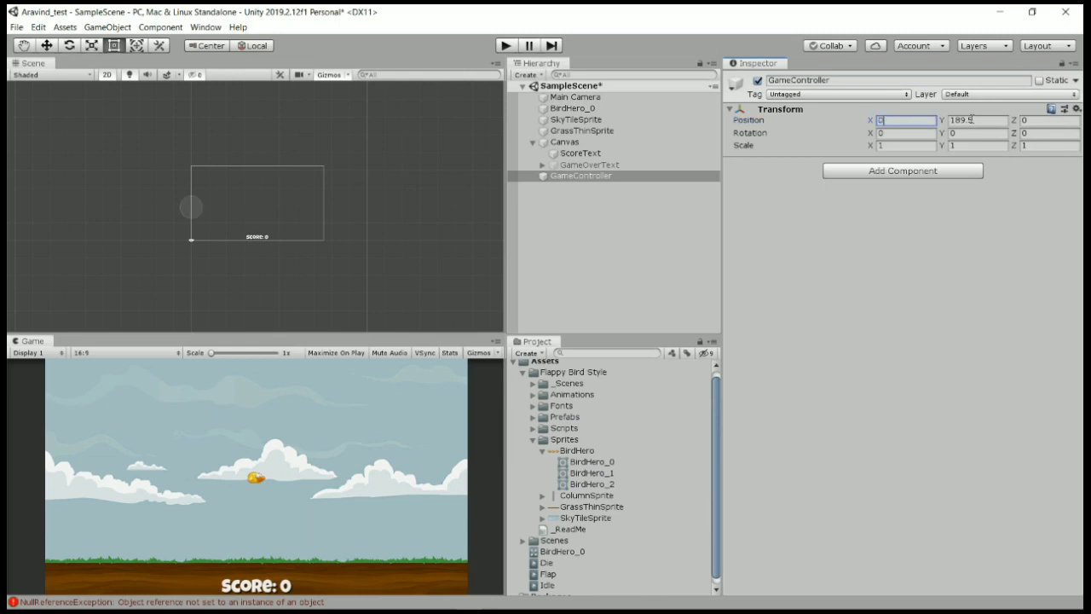
pyautogui.click(972, 119)
pyautogui.write('0')
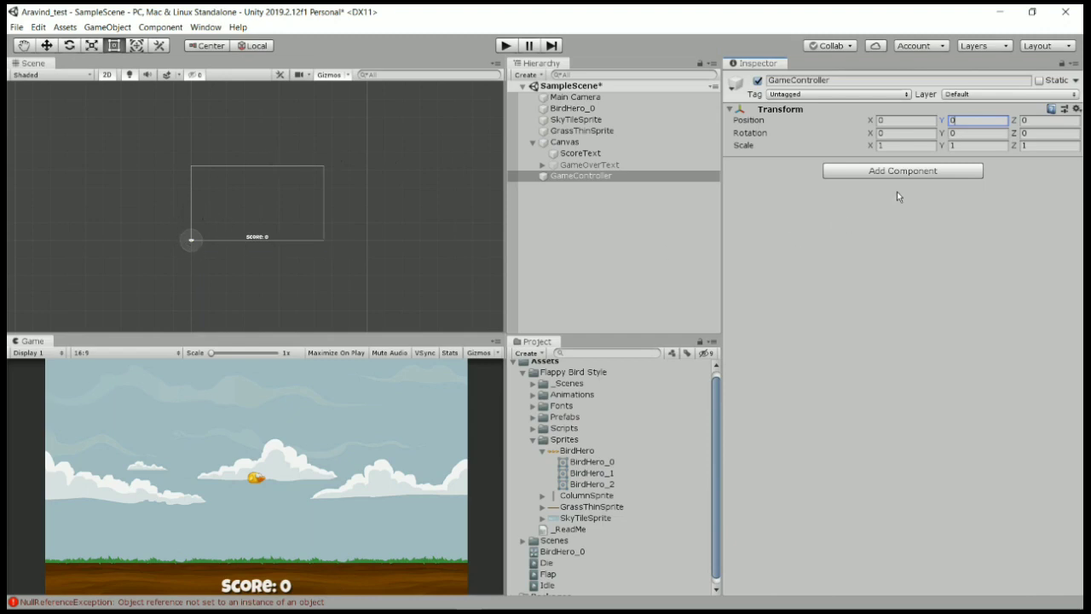
# - Frame the scene view on Main Camera and add the Game Control script component to GameController
pyautogui.click(587, 97)
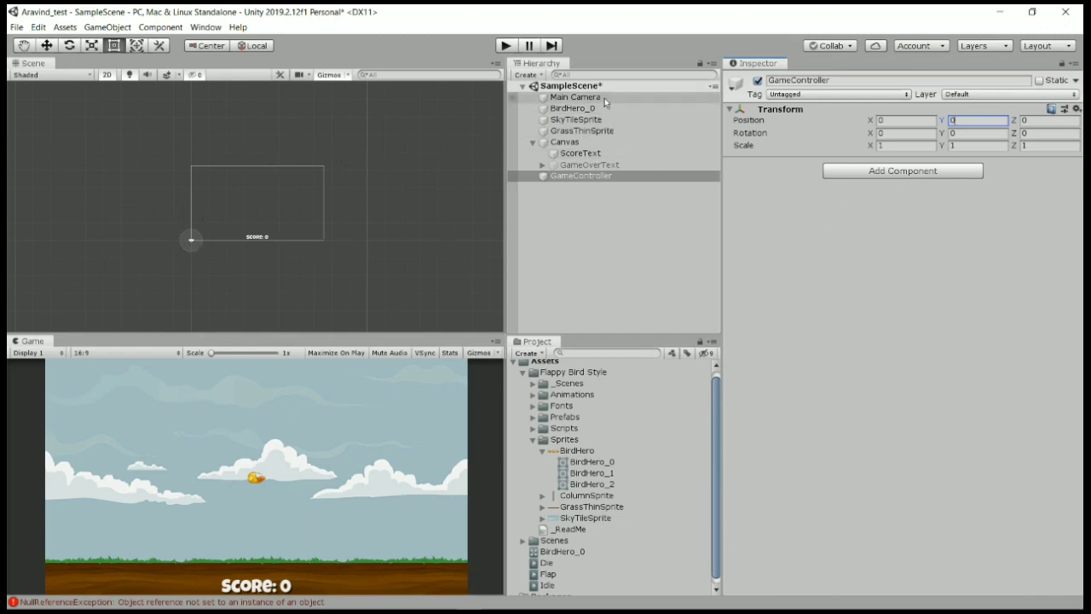
pyautogui.press('f')
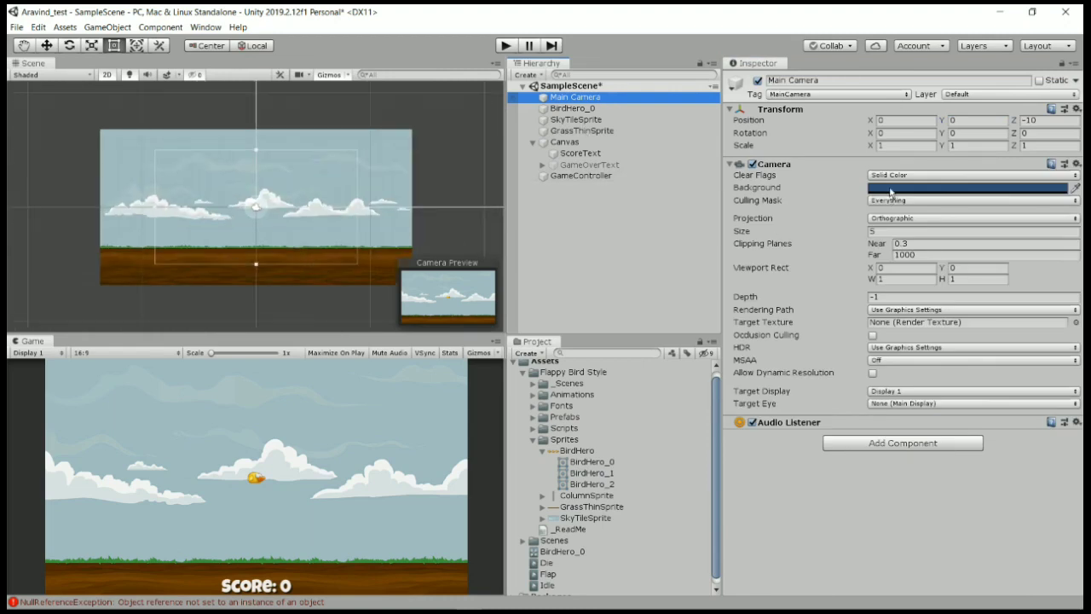
pyautogui.click(597, 176)
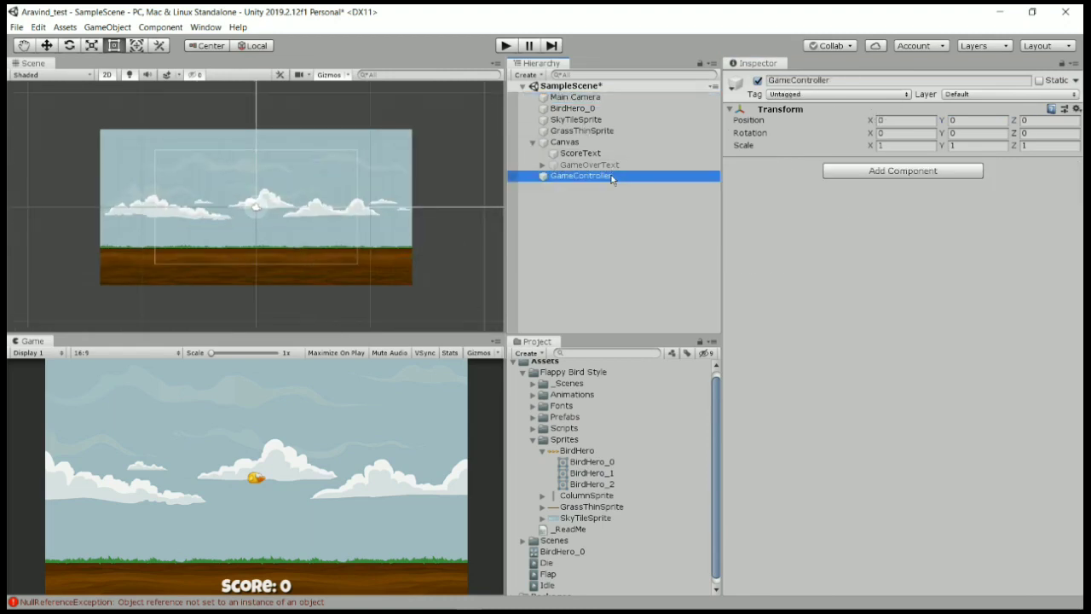
pyautogui.click(881, 171)
pyautogui.write('game')
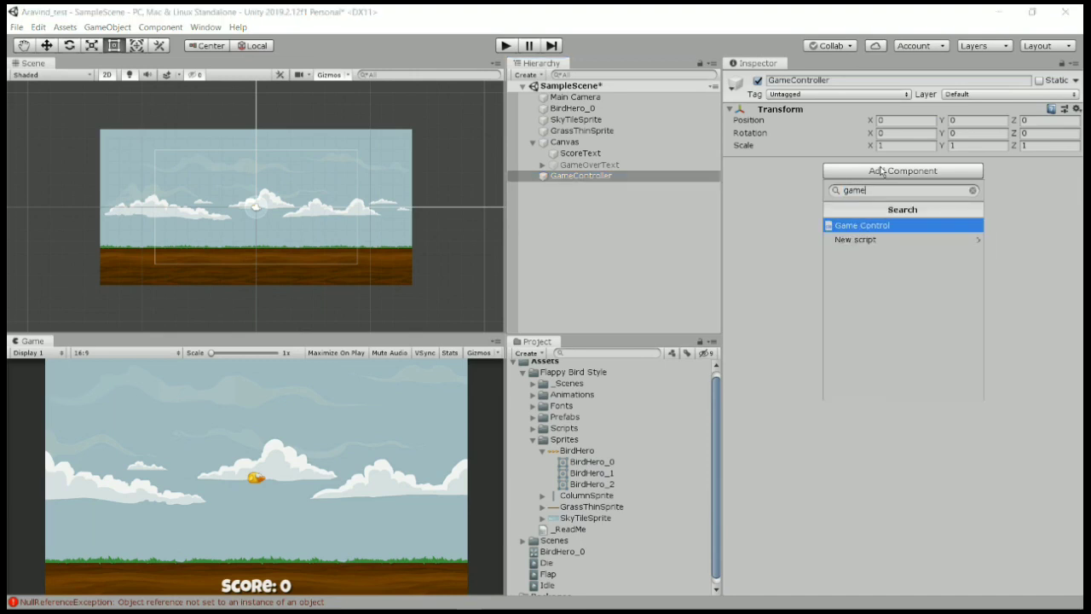
pyautogui.press('Return')
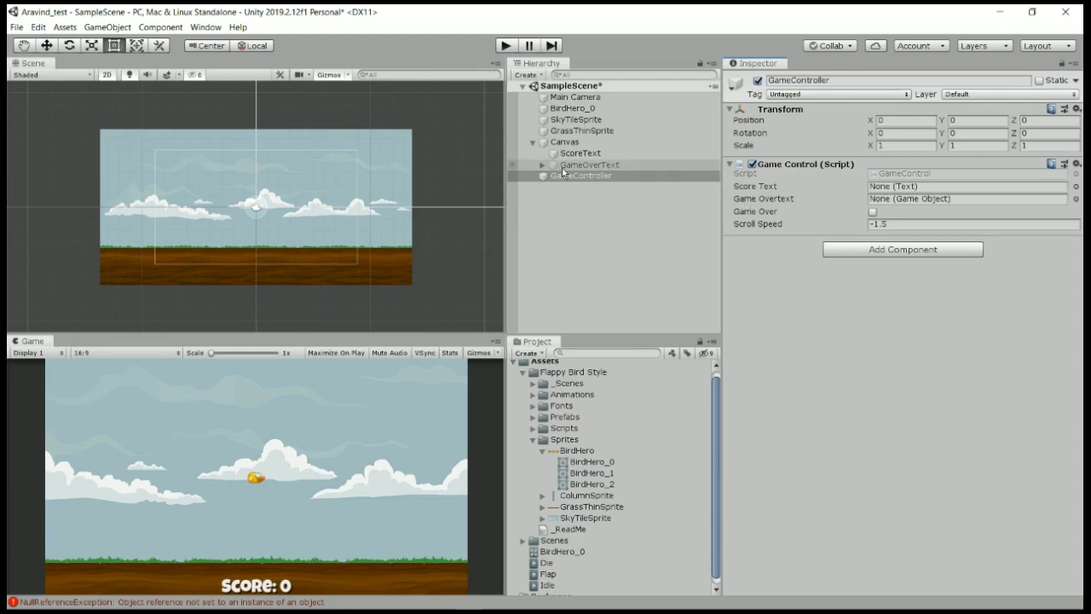
# - Assign GameOverText to the Game Overtext field and ScoreText to the Score Text field of GameController's Game Control script
pyautogui.moveTo(562, 171); pyautogui.dragTo(886, 203)
pyautogui.moveTo(579, 153); pyautogui.dragTo(889, 189)
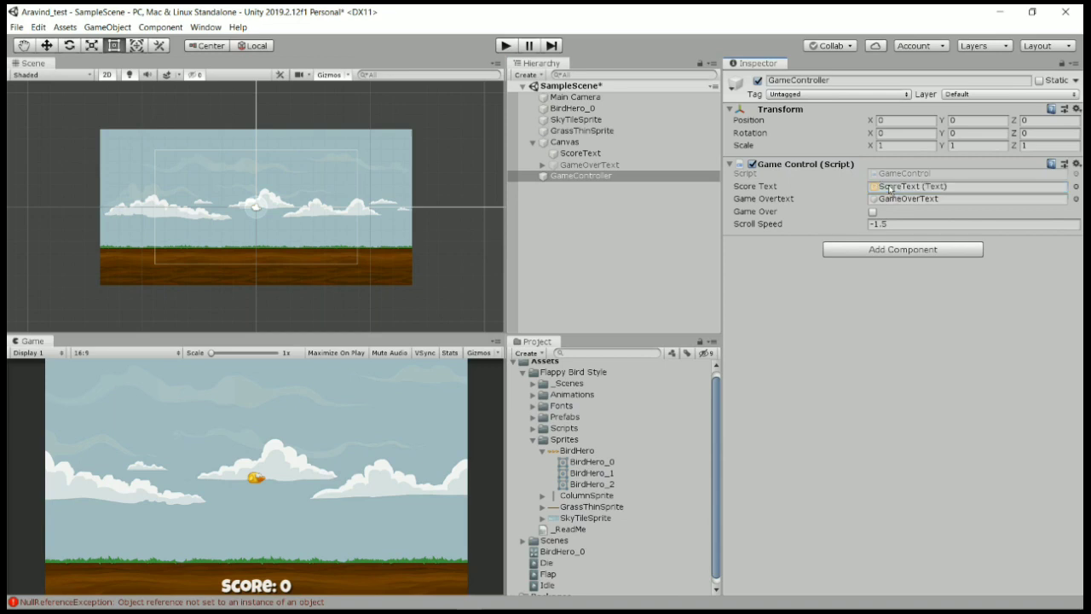
# - Play-test the scene, restarting after the game over and flapping the bird, and stop play mode
pyautogui.click(505, 45)
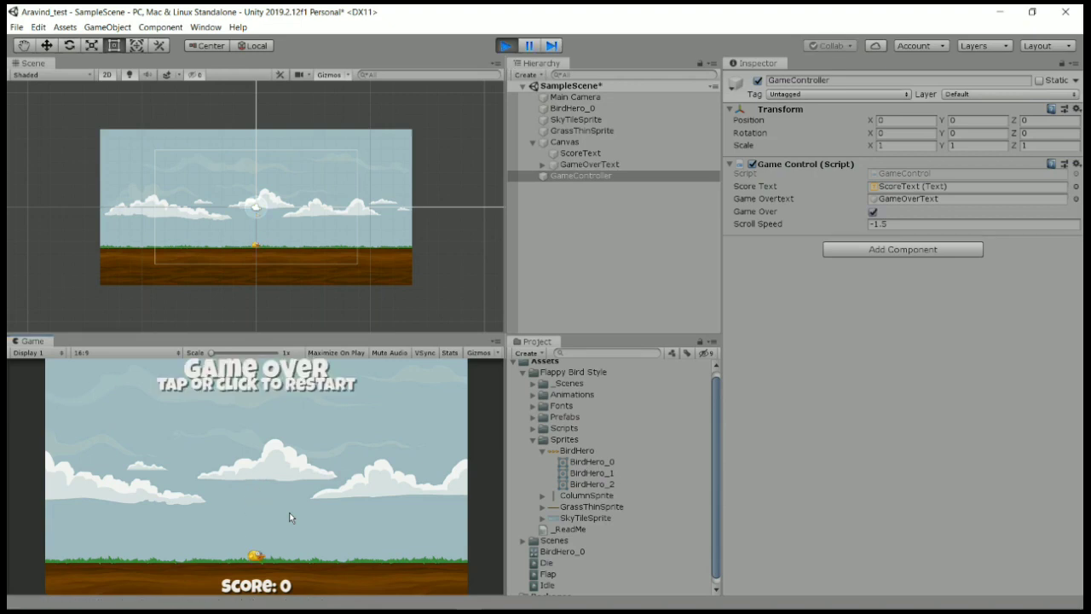
pyautogui.click(289, 513)
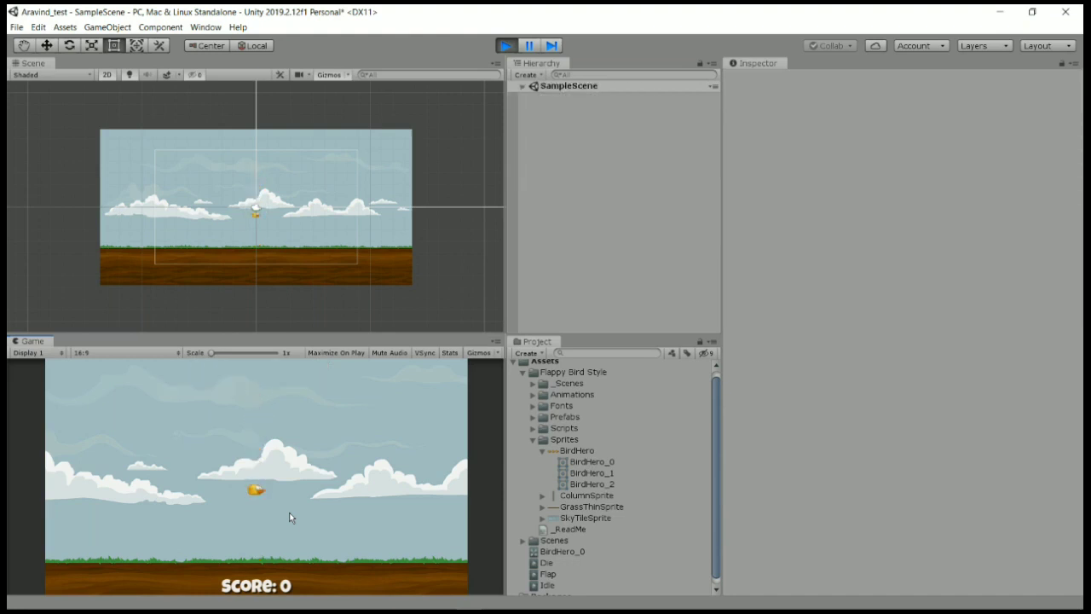
pyautogui.click(289, 517)
pyautogui.click(289, 514)
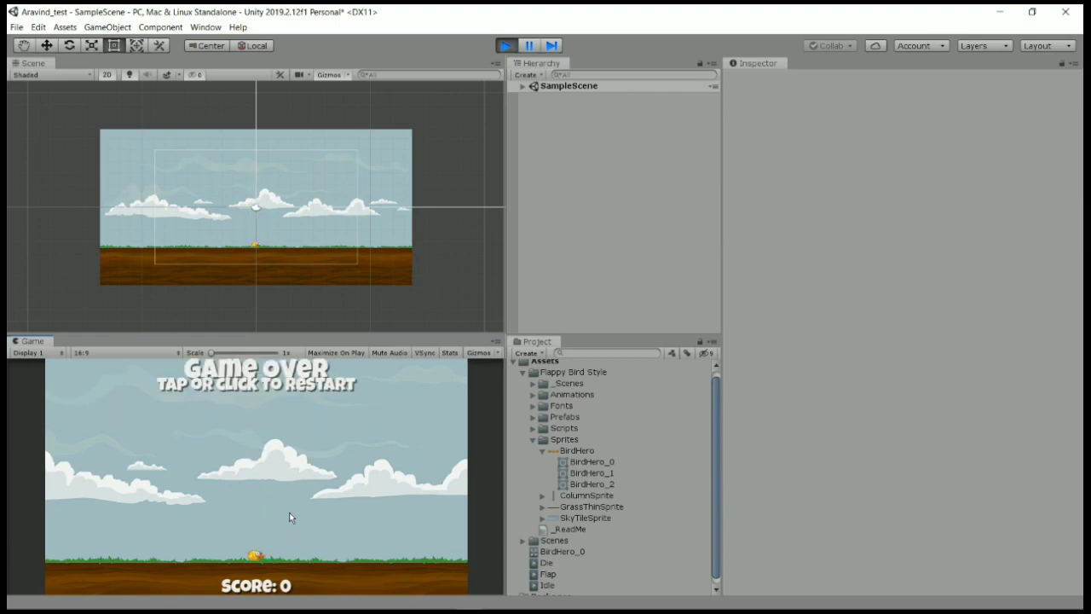
pyautogui.click(508, 46)
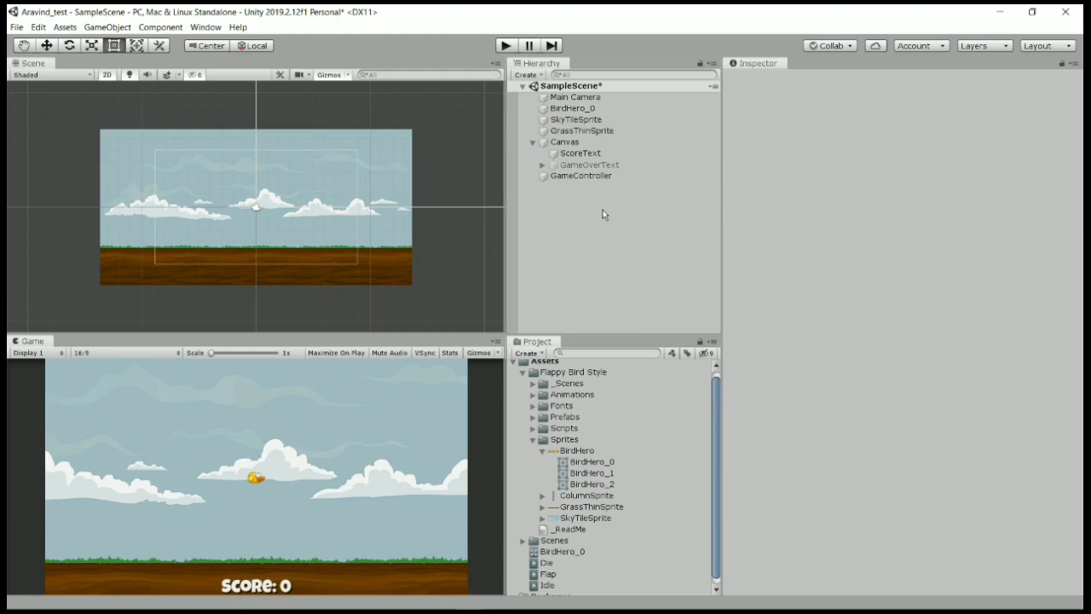
# - Rename the GrassThinSprite object in the scene to Grass
pyautogui.click(603, 132)
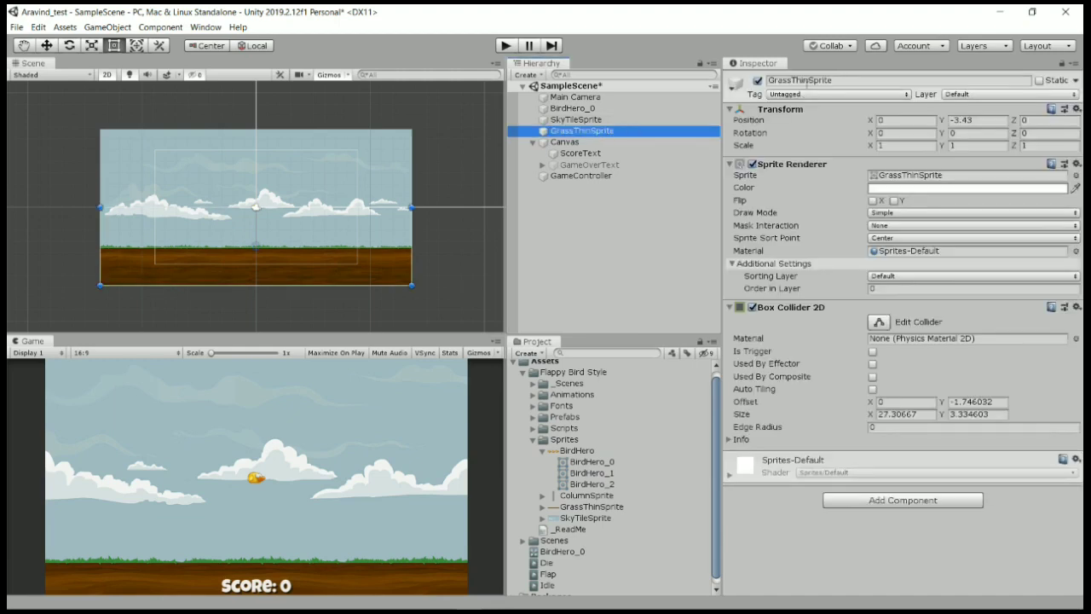
pyautogui.click(837, 82)
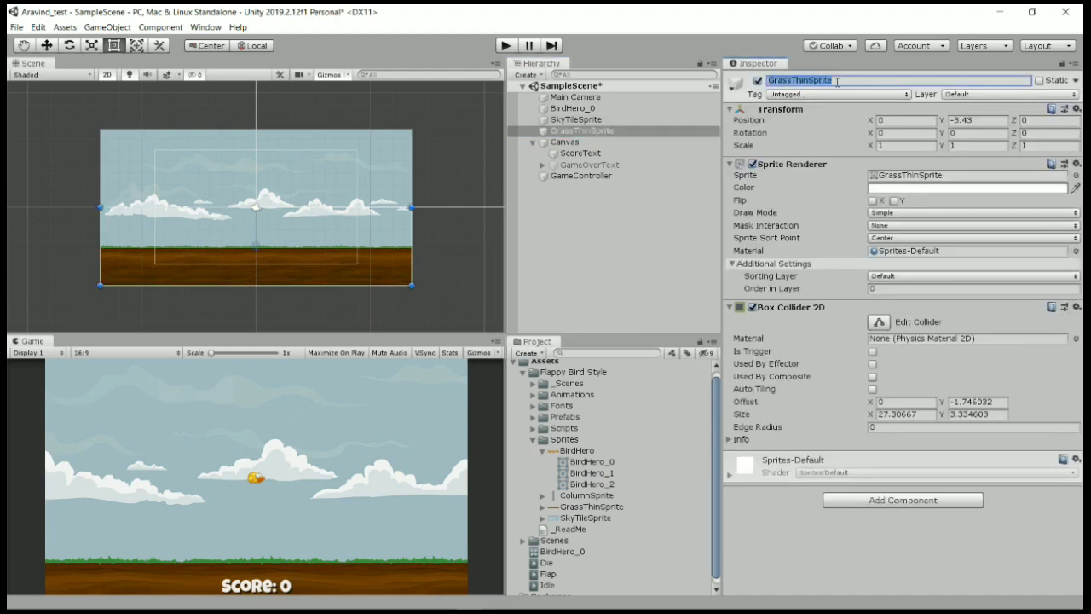
pyautogui.write('Grass')
pyautogui.press('Return')
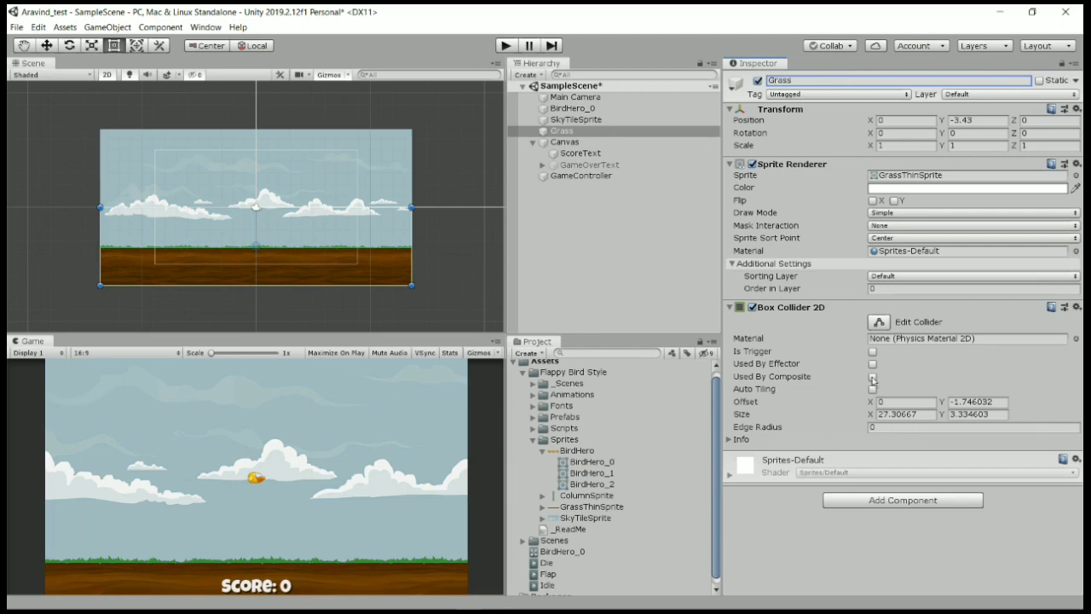
# - Add a Rigidbody 2D component to Grass and set its body type to Kinematic
pyautogui.click(877, 500)
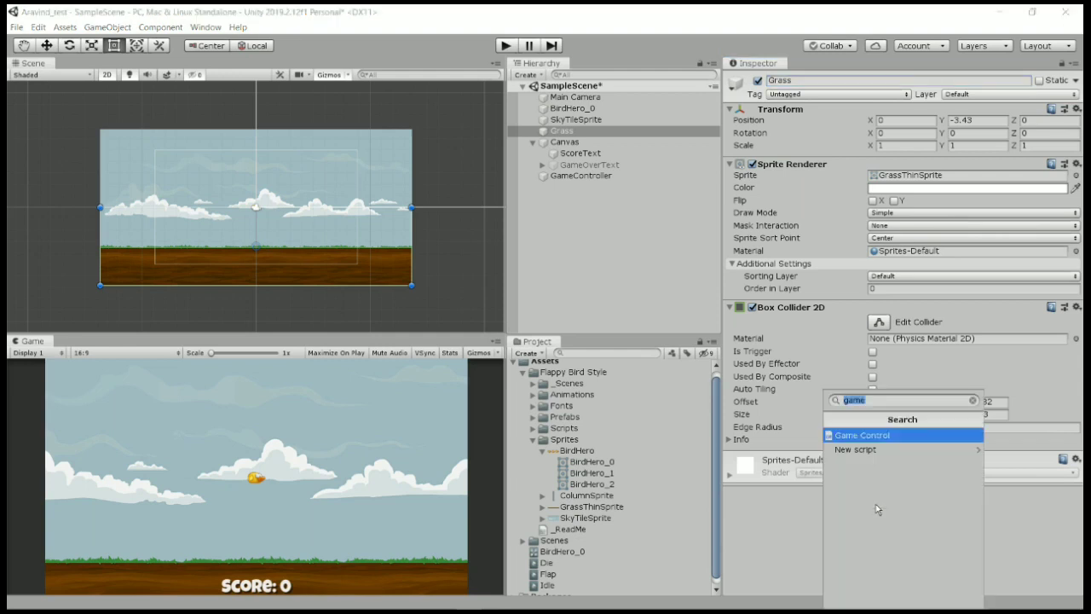
pyautogui.write('rigi')
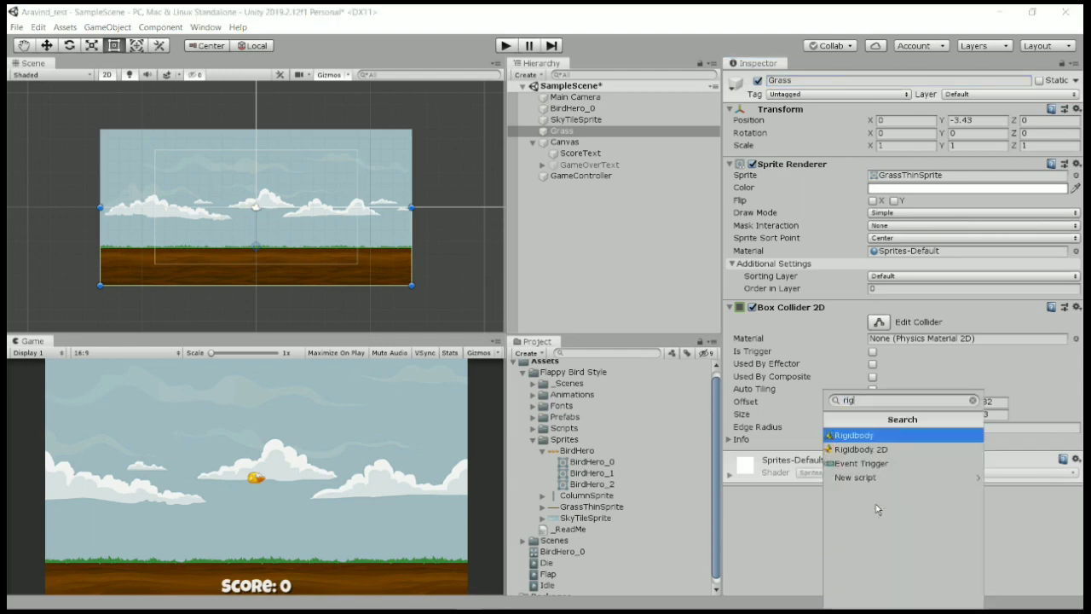
pyautogui.click(874, 452)
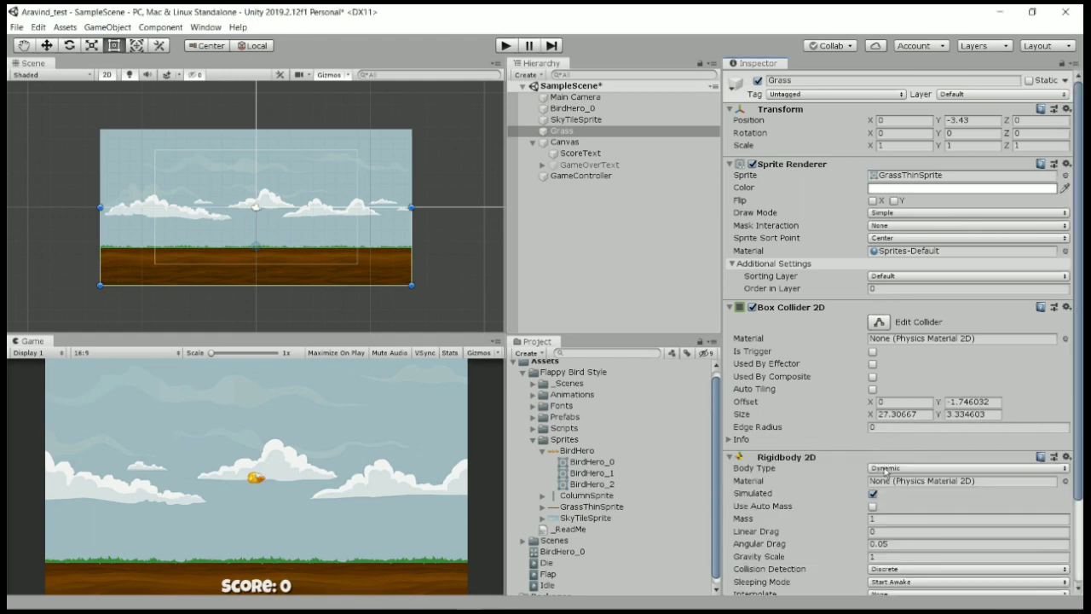
pyautogui.scroll(-3, 886, 469)
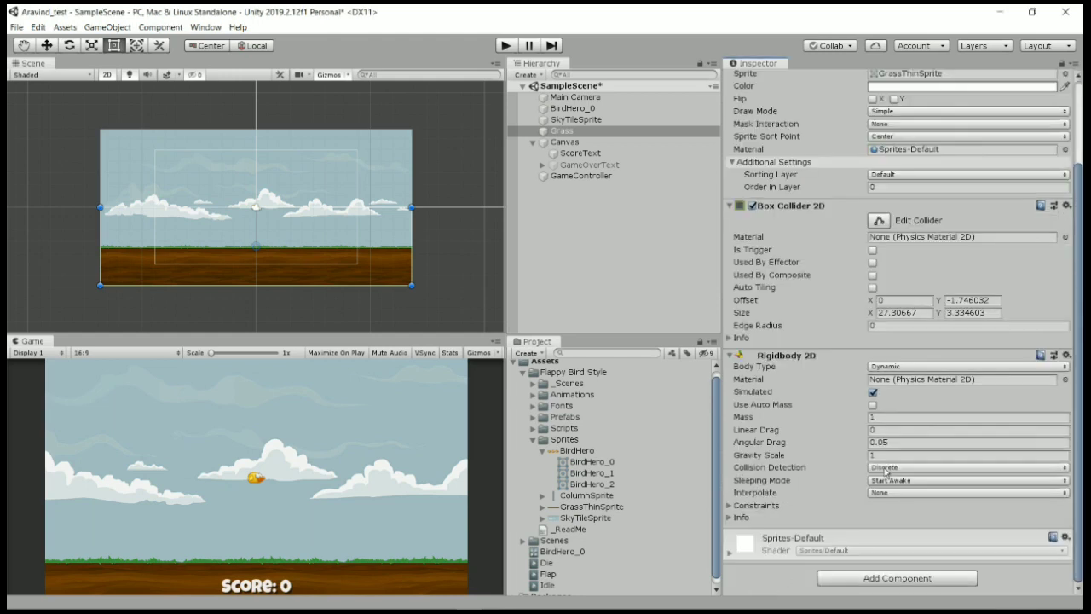
pyautogui.click(893, 369)
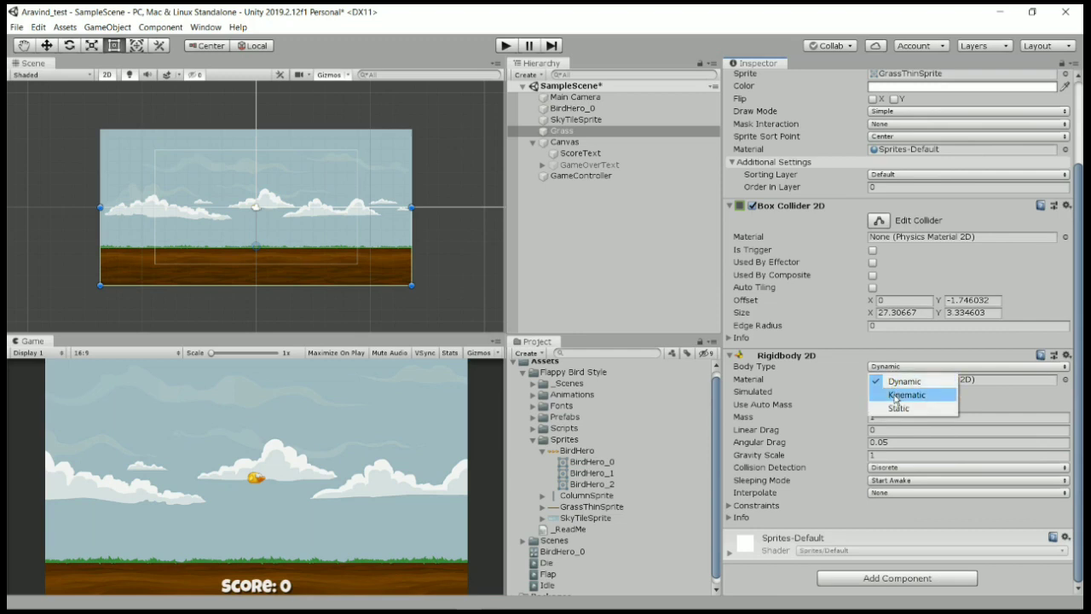
pyautogui.click(895, 394)
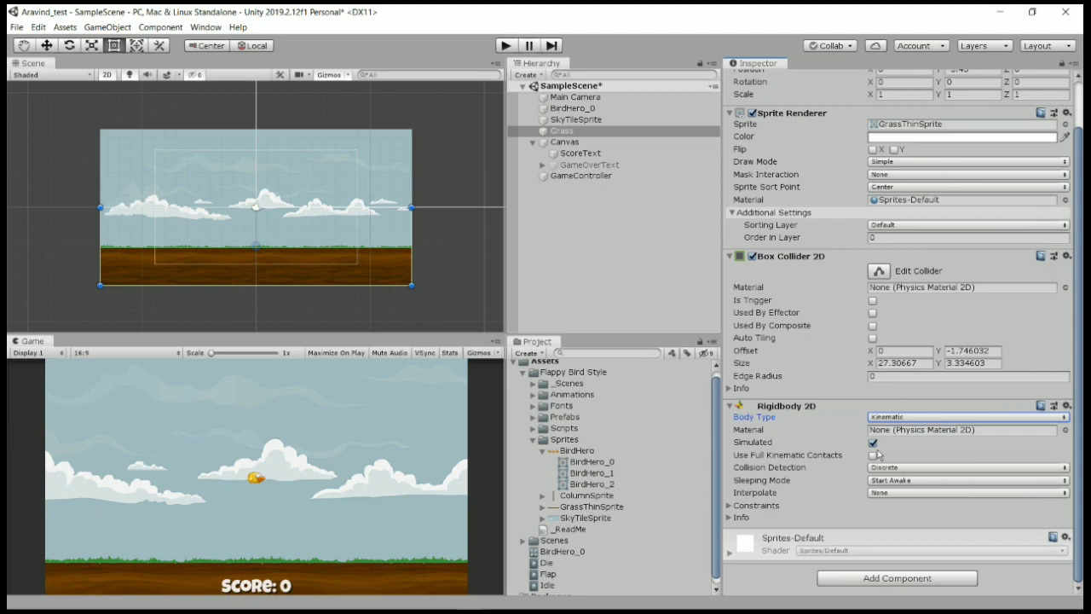
# - Duplicate Grass and set the copy's X position to the box collider's width, 27.30667
pyautogui.click(594, 135)
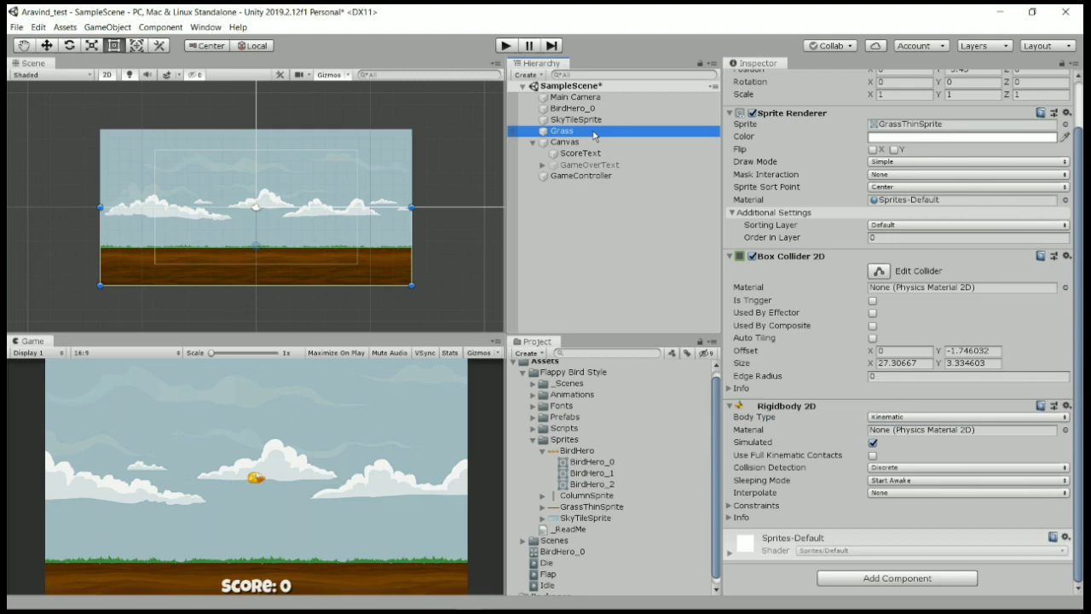
pyautogui.hotkey('ctrl', 'd')
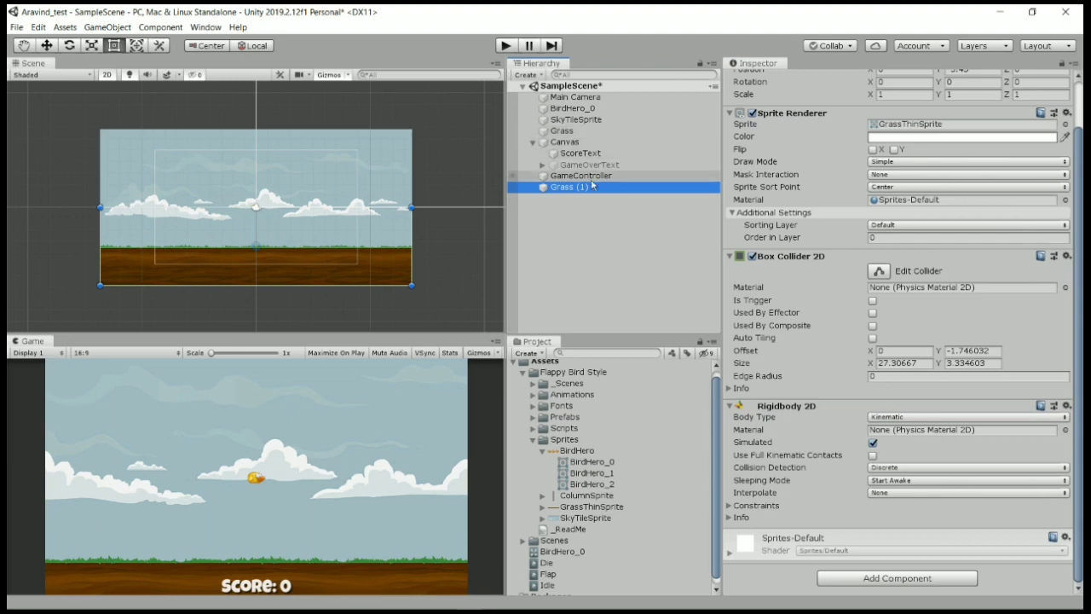
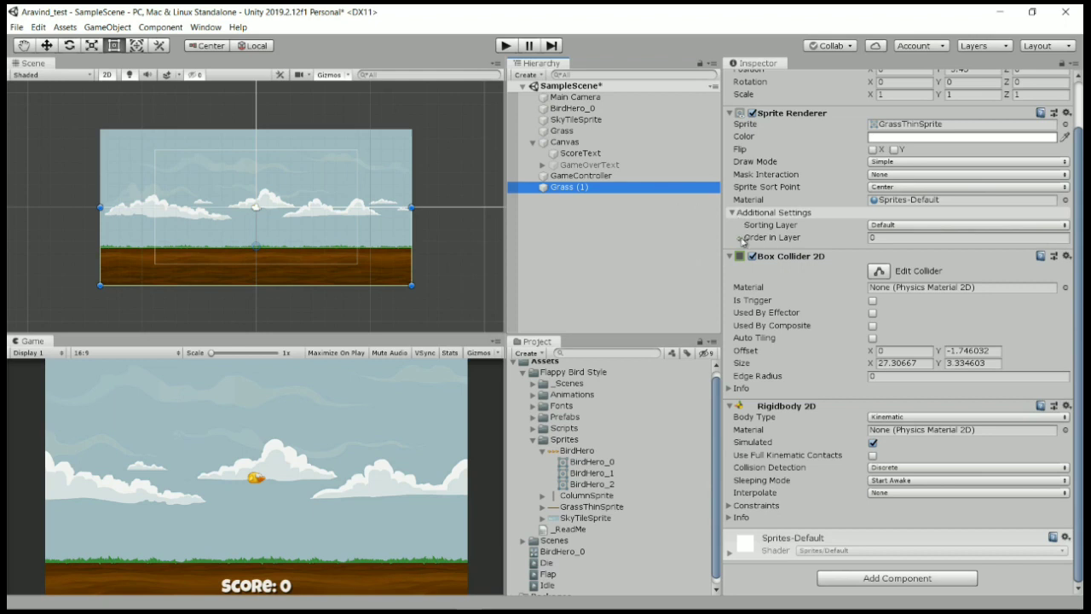
pyautogui.click(919, 362)
pyautogui.hotkey('ctrl', 'c')
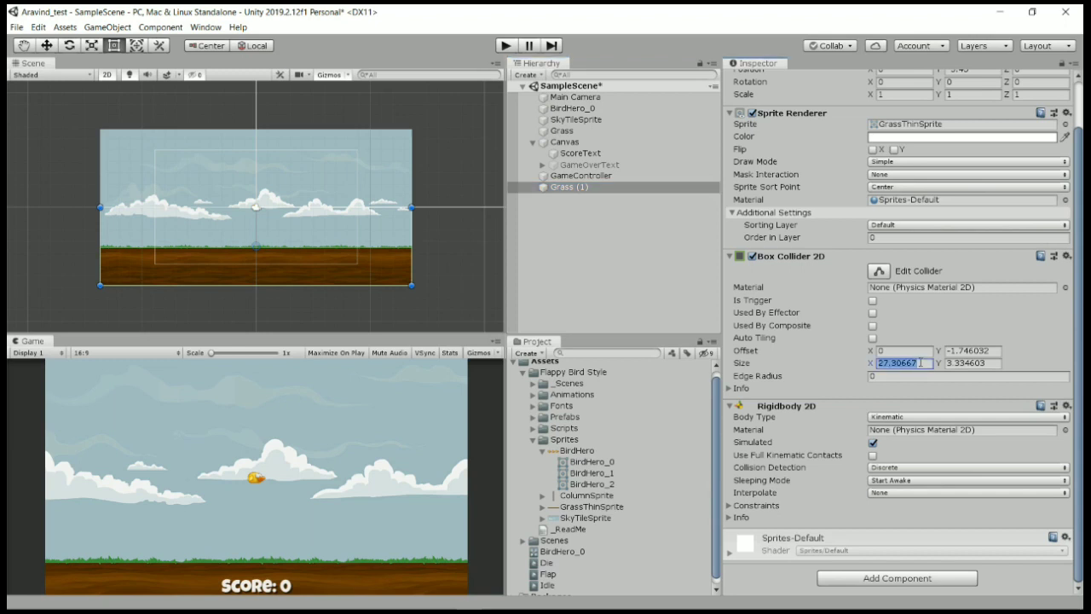
pyautogui.scroll(2, 923, 227)
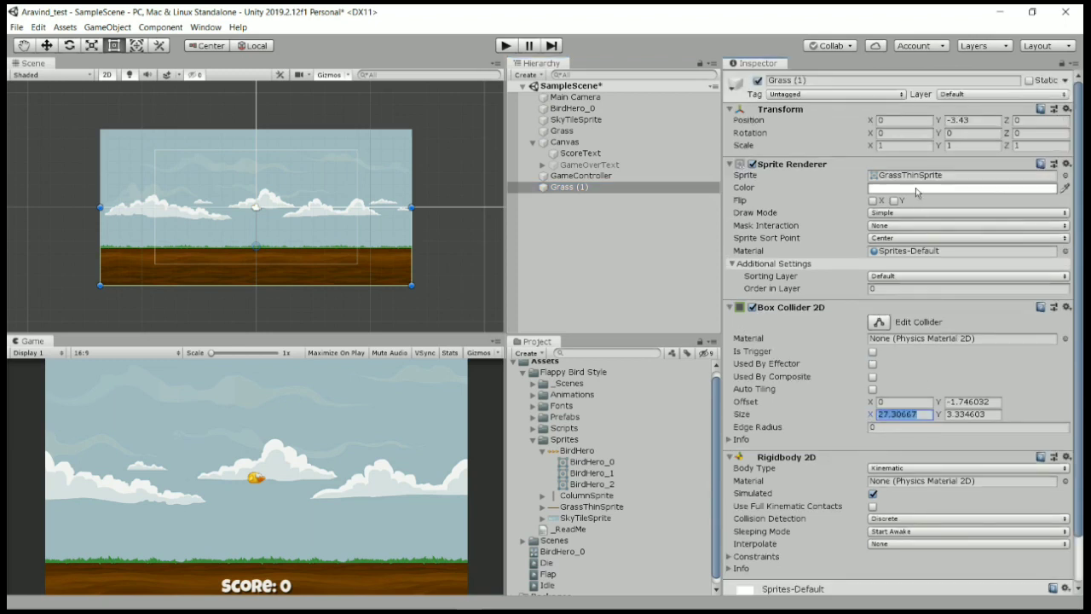
pyautogui.click(894, 120)
pyautogui.click(893, 120)
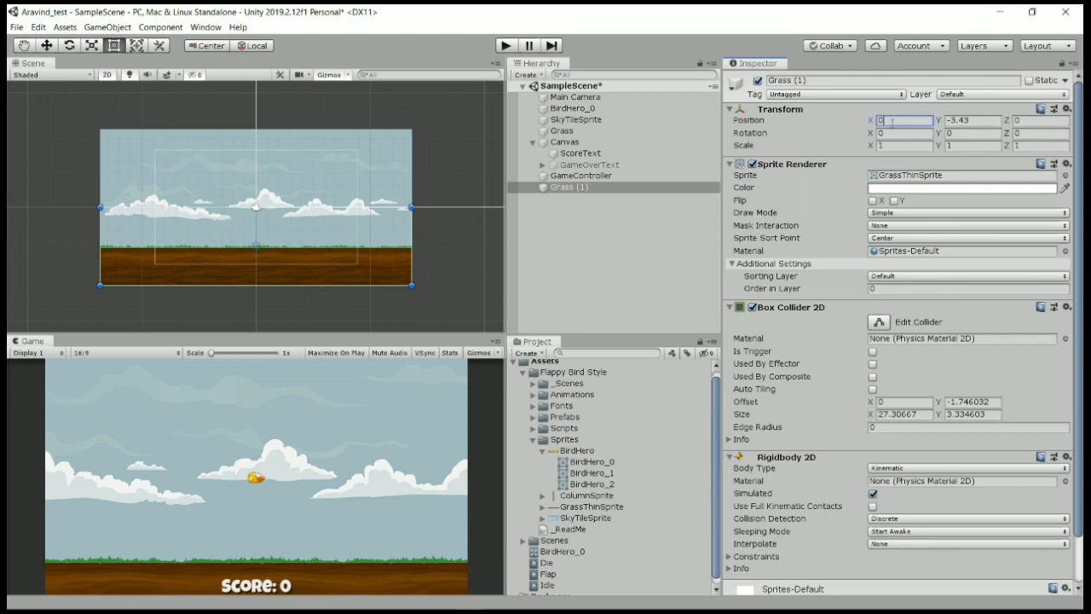
pyautogui.hotkey('ctrl', 'v')
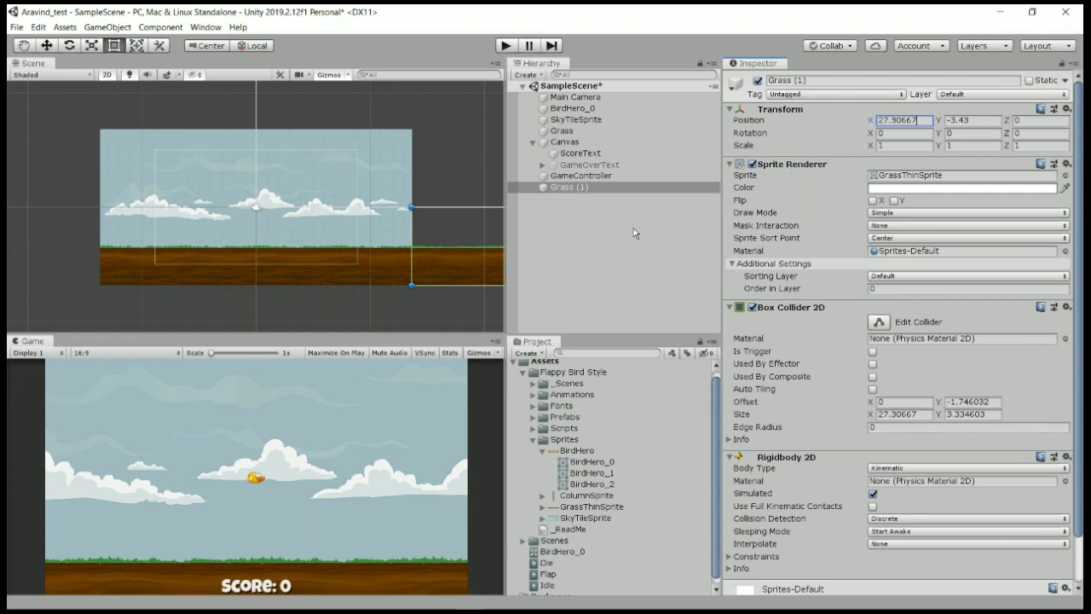
# - Create an empty game object at the scene's root level and name it Scenary
pyautogui.rightClick(583, 254)
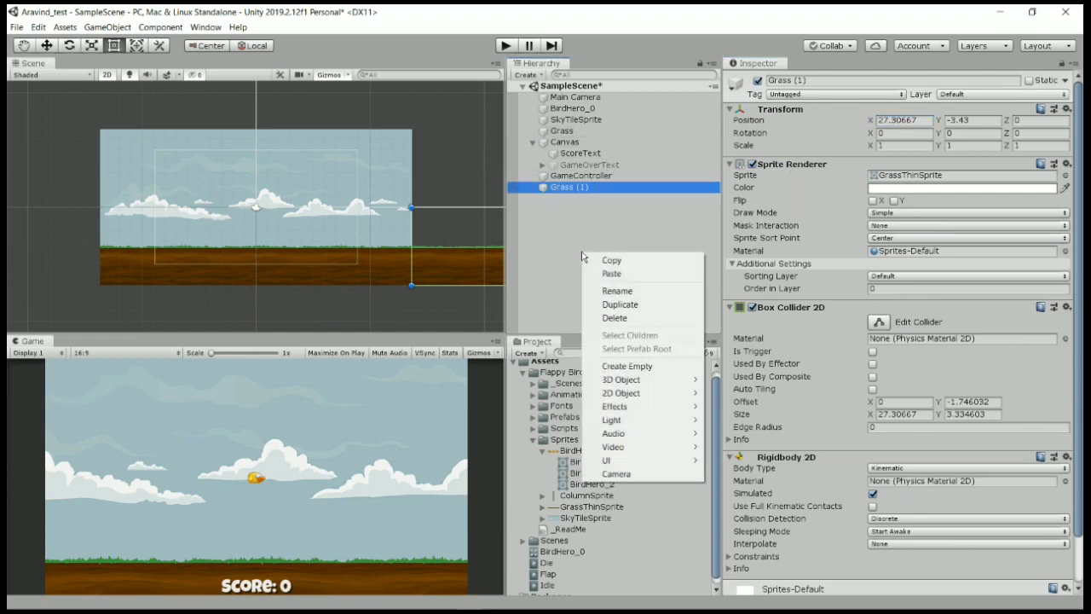
pyautogui.click(620, 369)
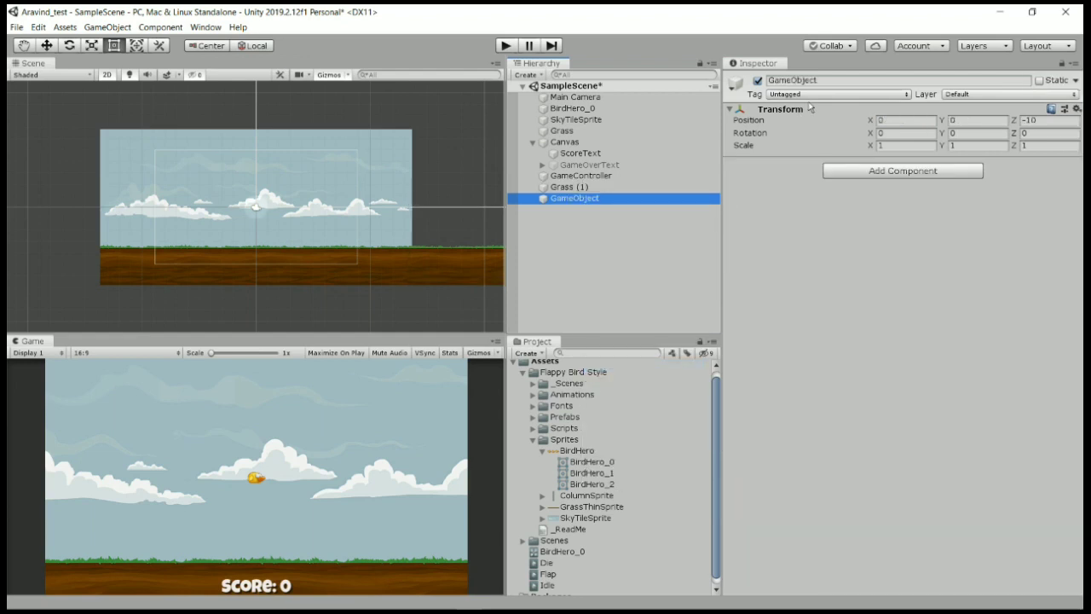
pyautogui.click(825, 81)
pyautogui.write('Scenary')
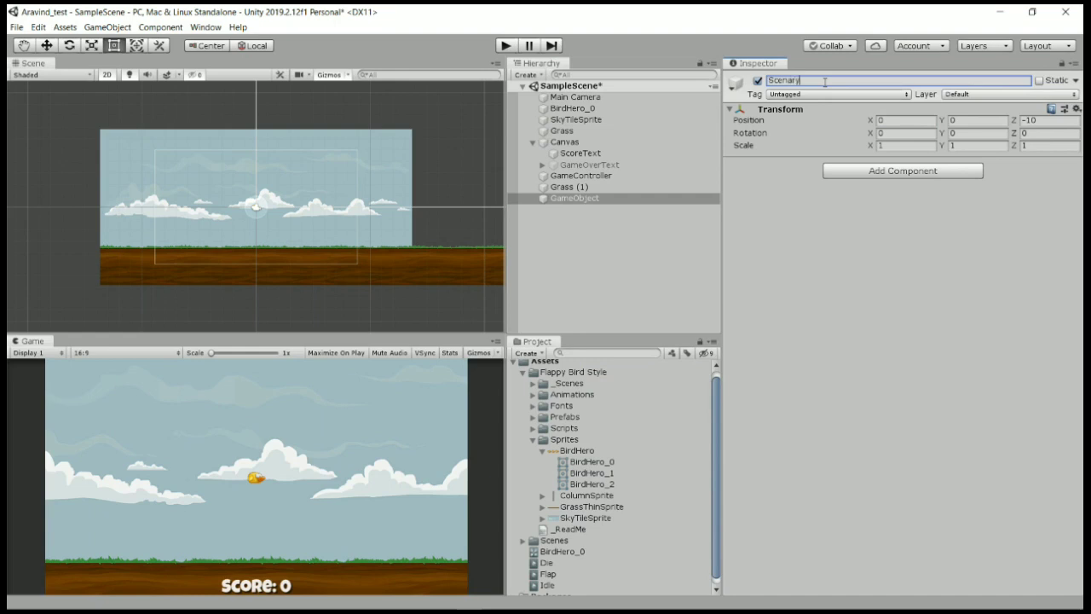
pyautogui.press('Return')
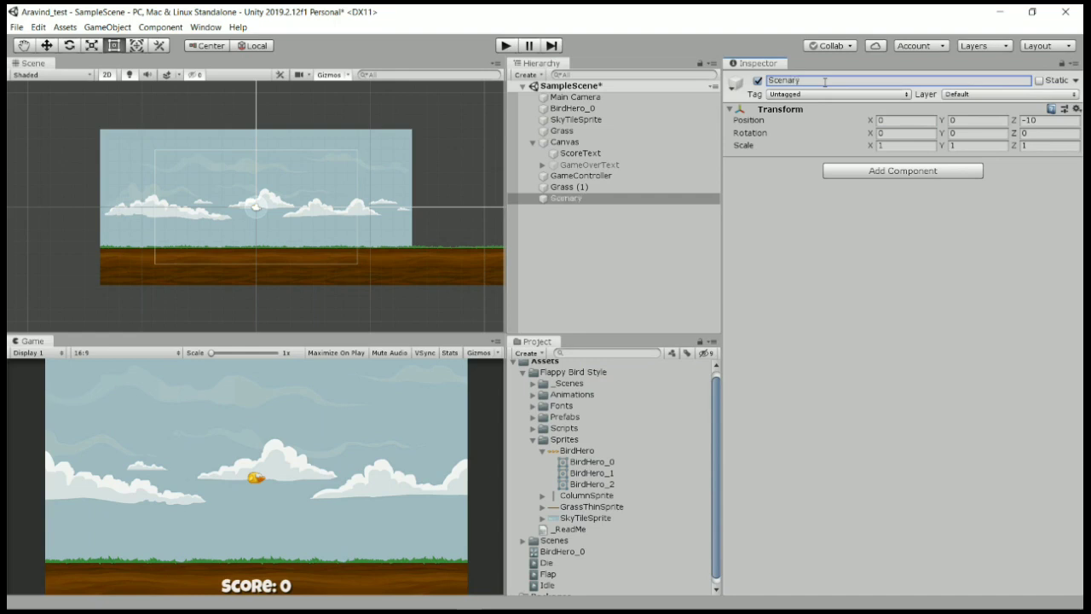
# - Make Grass and its duplicate children of the Scenary object
pyautogui.click(616, 132)
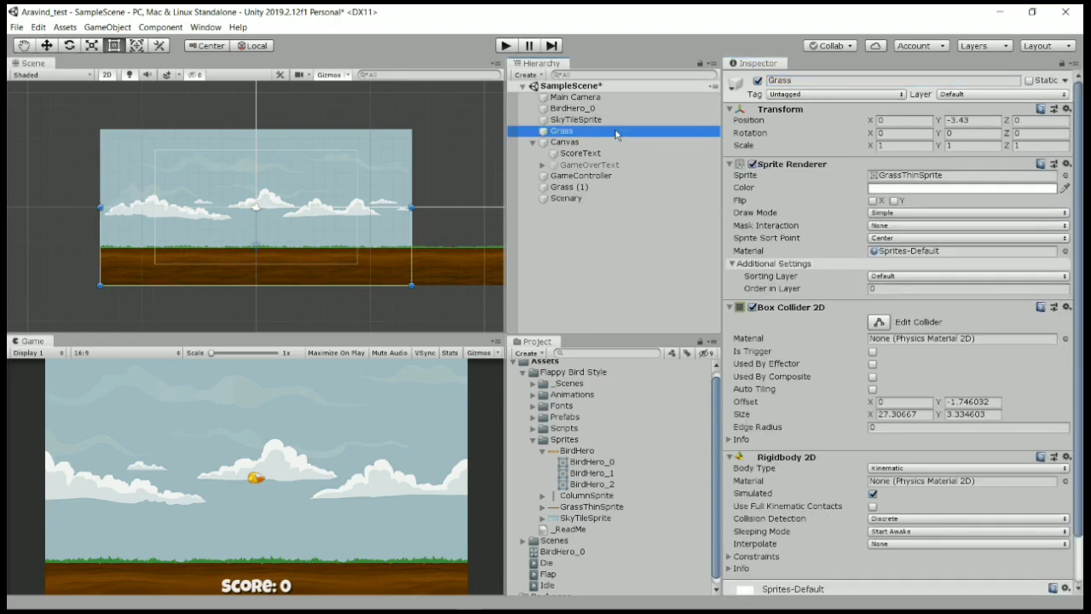
pyautogui.keyDown('ctrl'); pyautogui.click(571, 189); pyautogui.keyUp('ctrl')
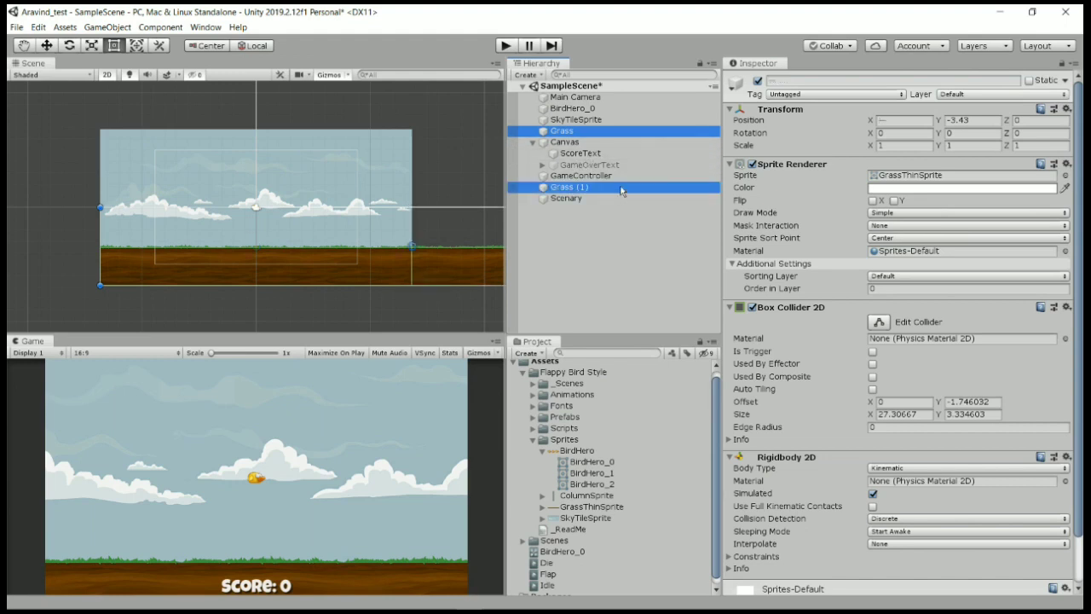
pyautogui.moveTo(620, 191); pyautogui.dragTo(621, 203)
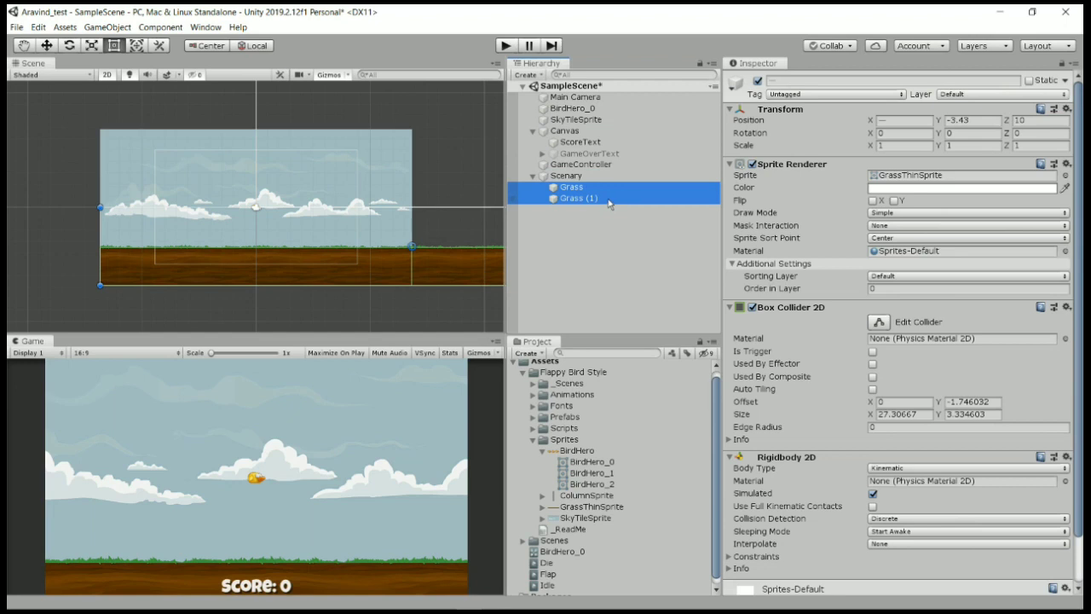
# - Add the Scrolling Object and Repeating Background script components to both grass objects together
pyautogui.scroll(-2, 953, 456)
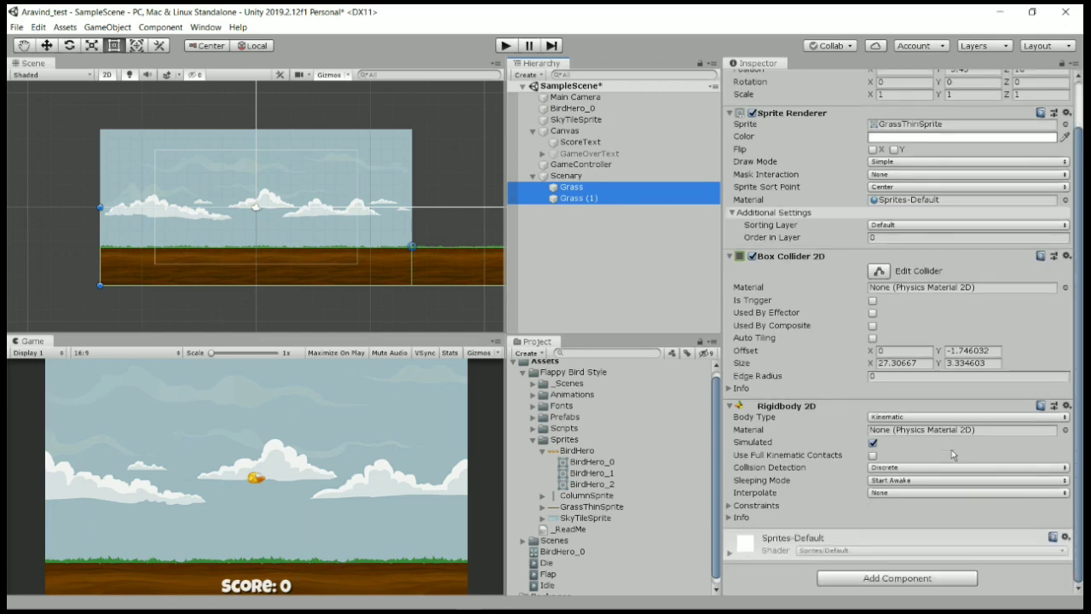
pyautogui.click(888, 578)
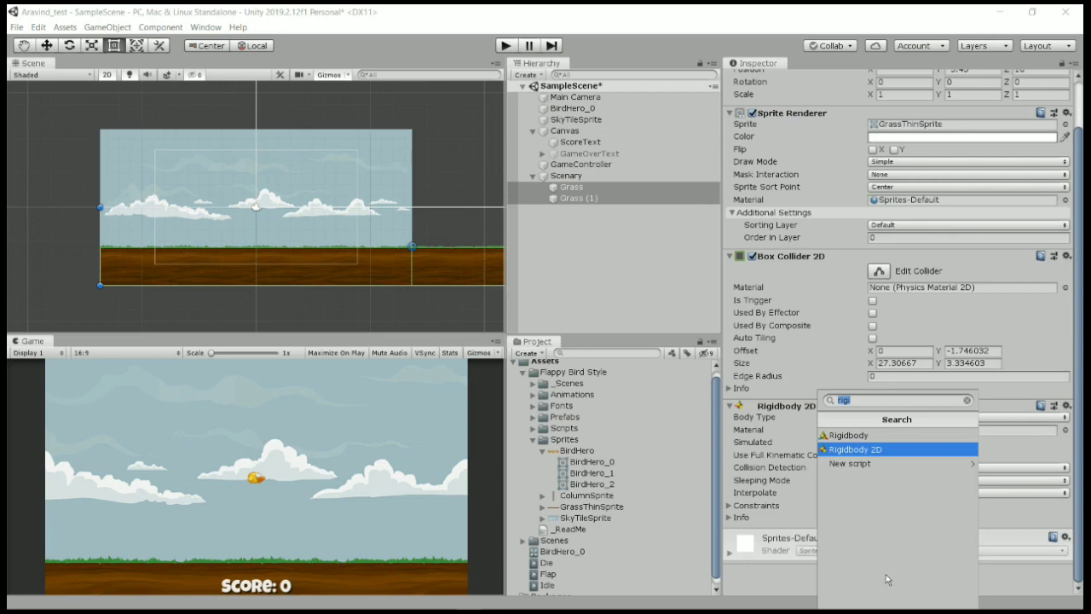
pyautogui.write('scrol')
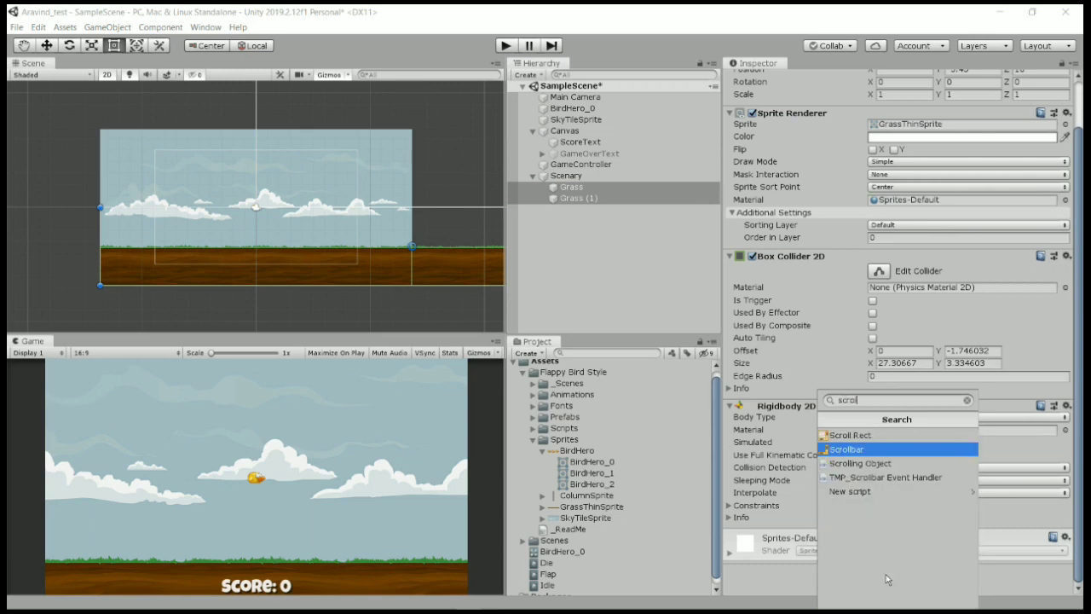
pyautogui.press('Down')
pyautogui.press('Return')
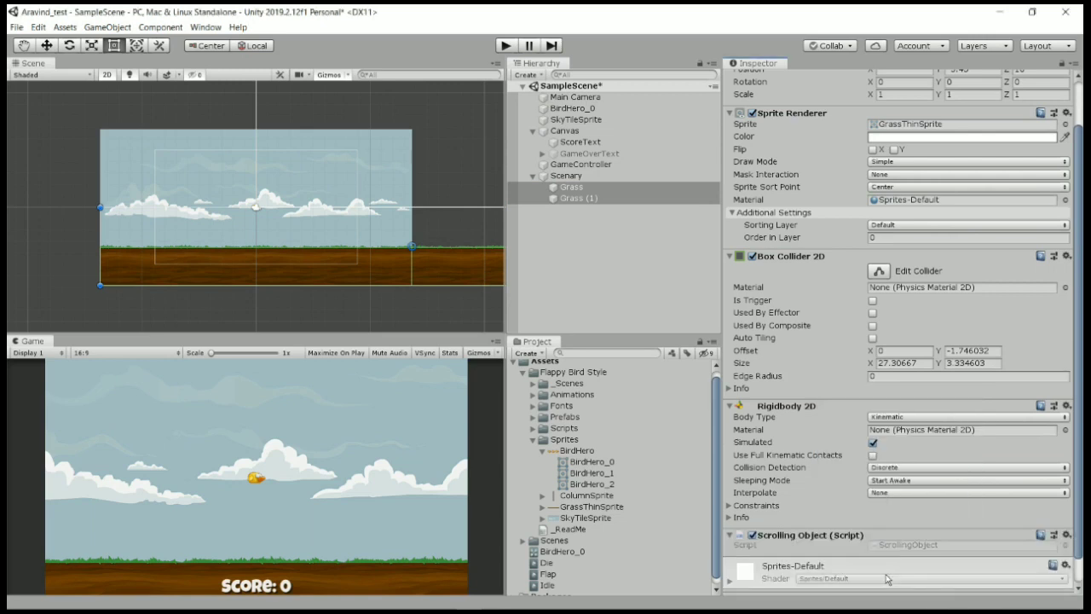
pyautogui.scroll(-1, 886, 579)
pyautogui.click(886, 580)
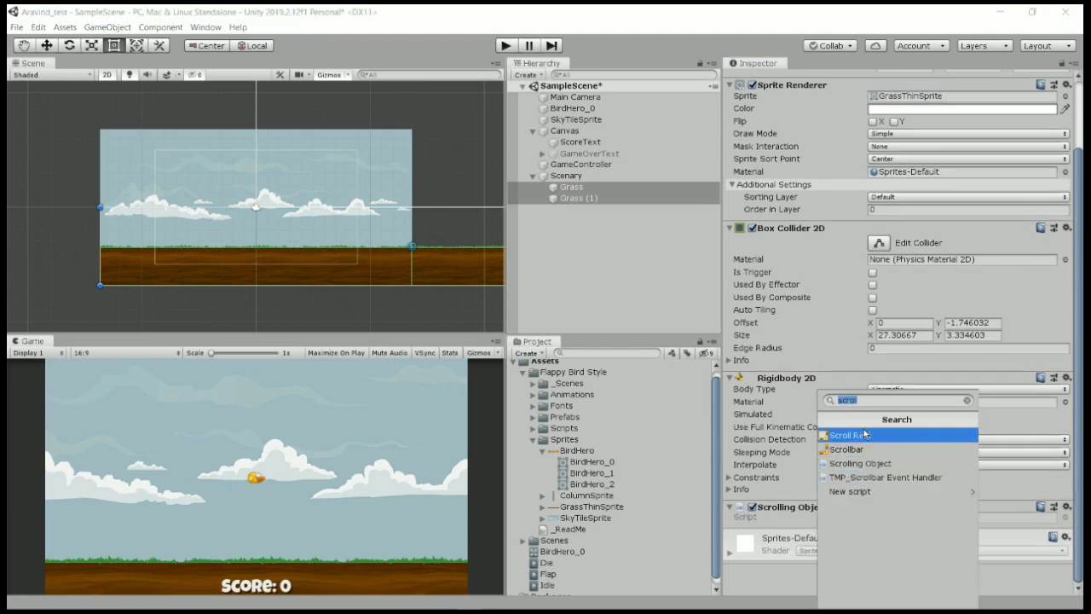
pyautogui.write('rep')
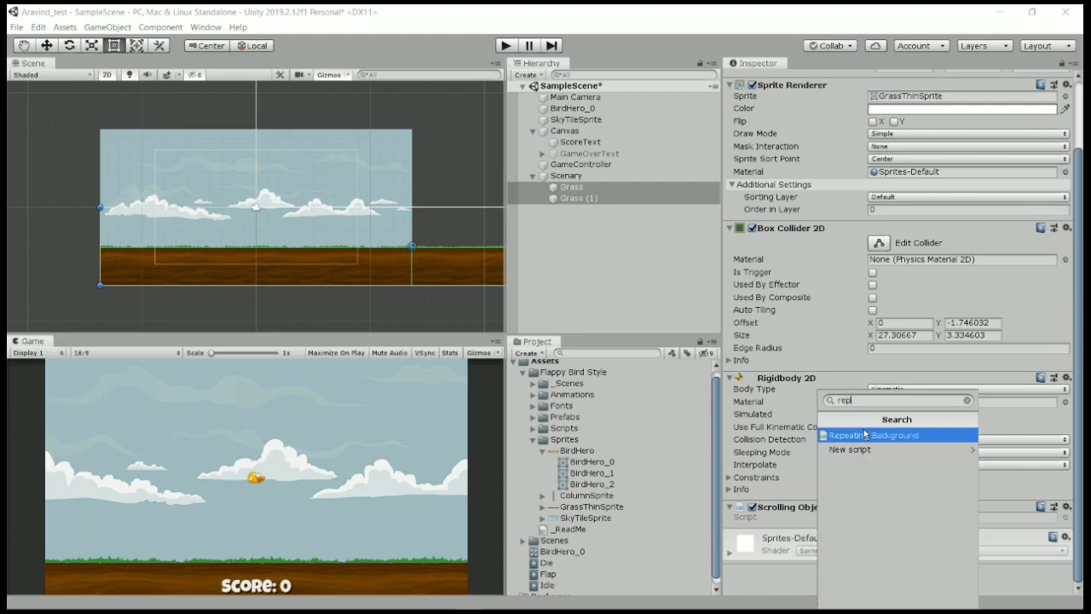
pyautogui.click(865, 434)
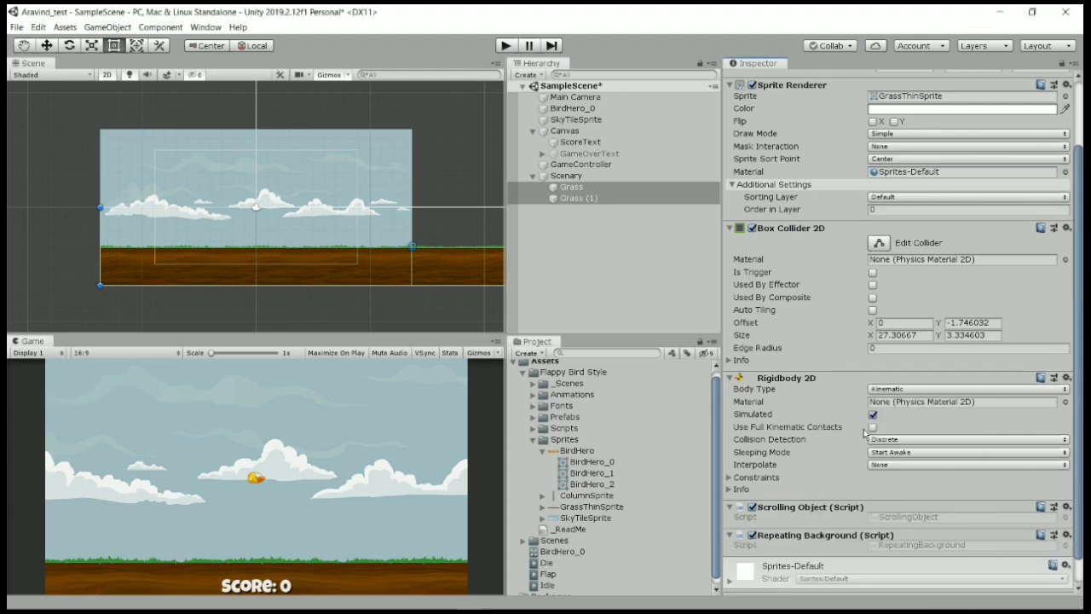
# - Play-test the game, flapping the bird repeatedly while checking the grass scrolling and repetition, and stop play mode
pyautogui.scroll(-1, 863, 433)
pyautogui.scroll(4, 863, 433)
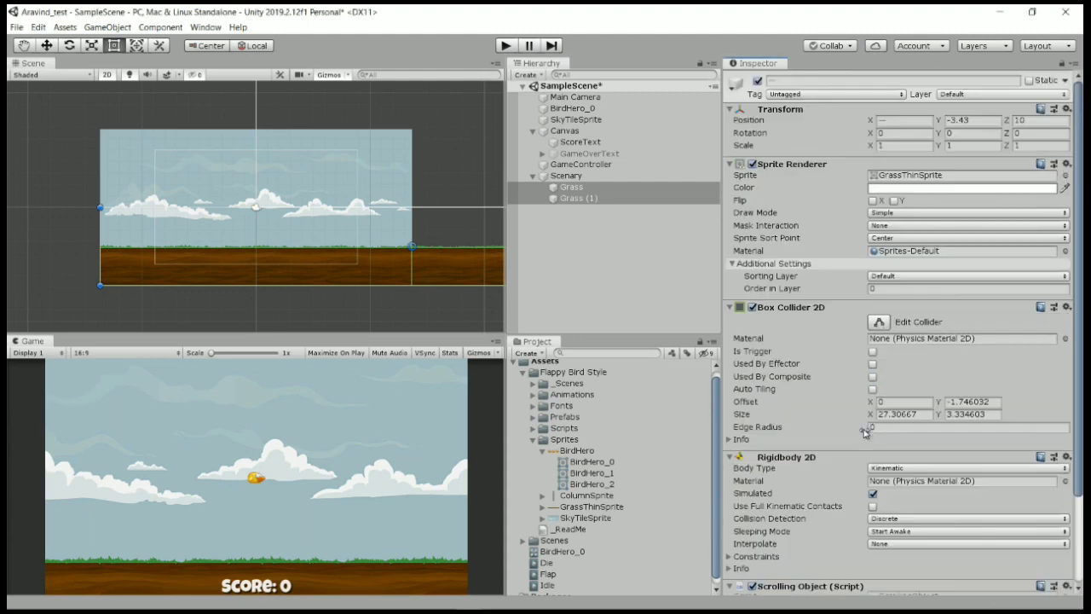
pyautogui.click(506, 47)
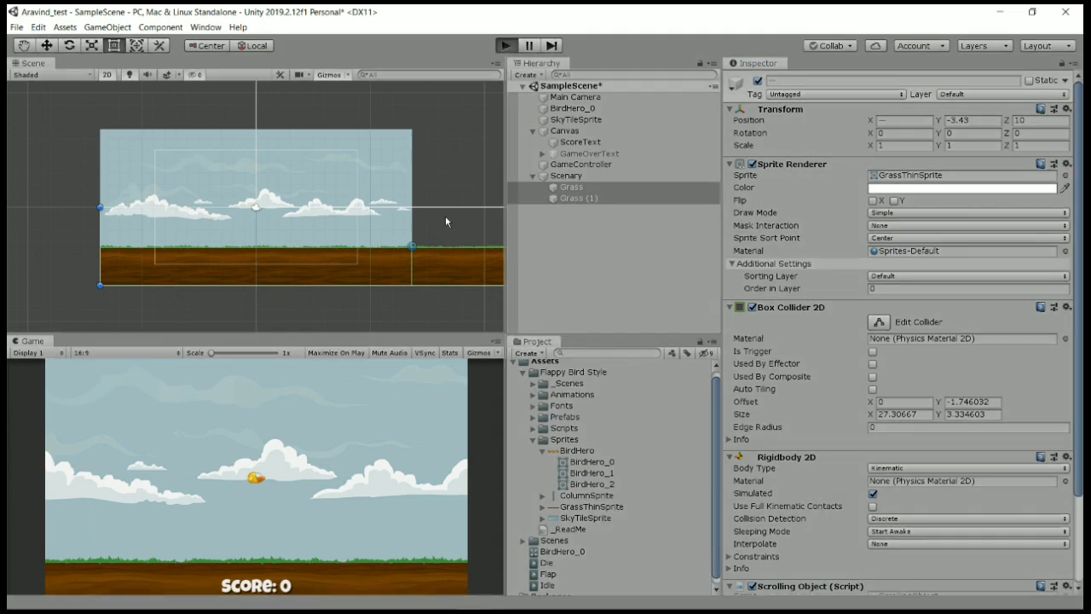
pyautogui.click(257, 514)
pyautogui.click(257, 514)
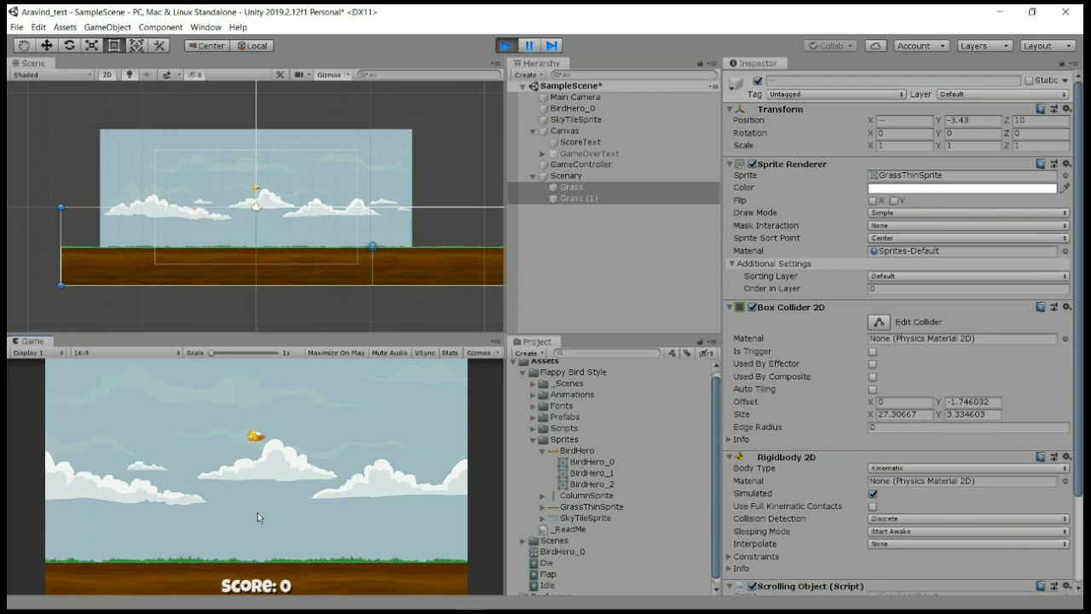
pyautogui.click(257, 514)
pyautogui.click(257, 514)
pyautogui.click(258, 513)
pyautogui.click(257, 513)
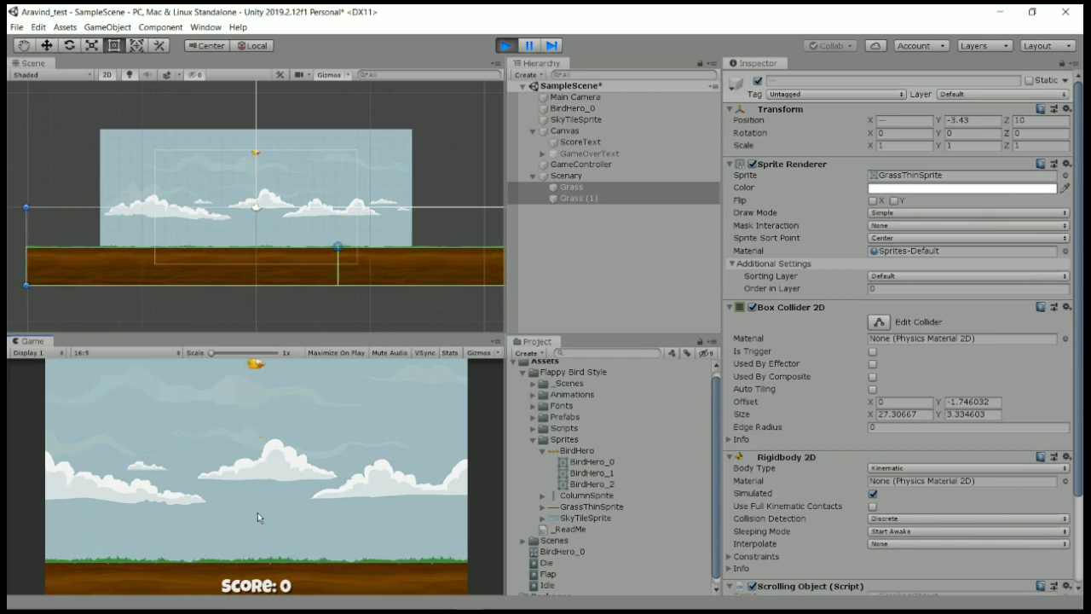
pyautogui.click(258, 513)
pyautogui.click(258, 513)
pyautogui.click(257, 513)
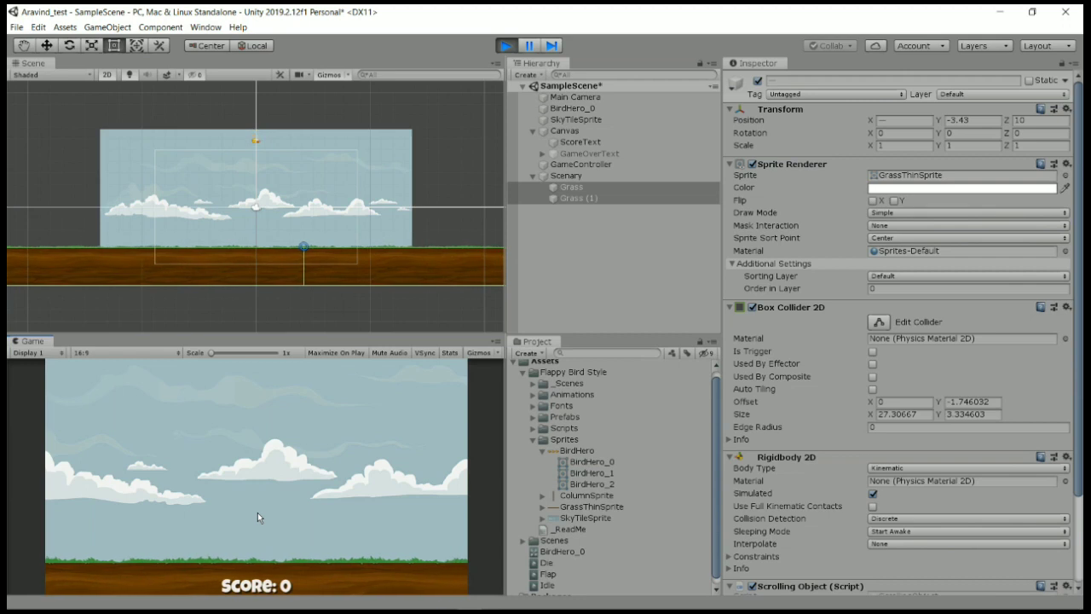
pyautogui.click(258, 513)
pyautogui.click(258, 513)
pyautogui.click(257, 513)
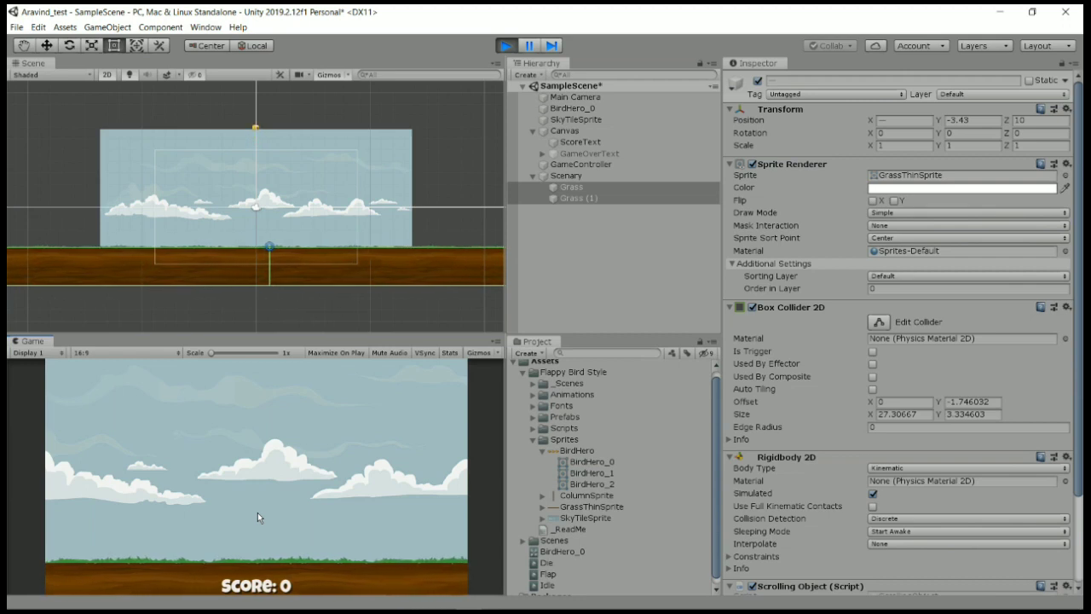
pyautogui.click(258, 514)
pyautogui.click(257, 513)
pyautogui.click(258, 513)
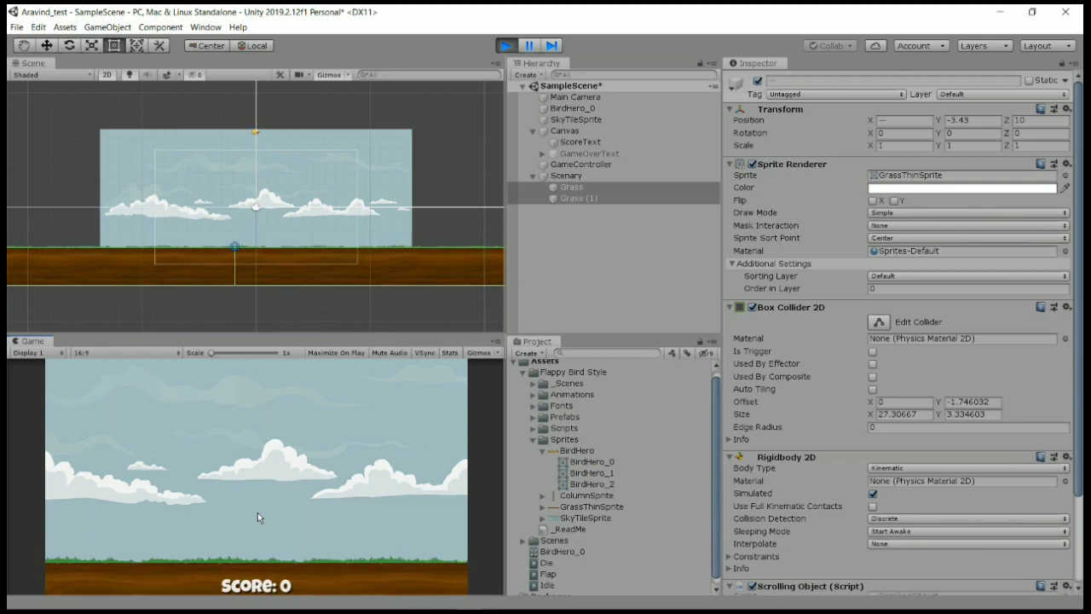
pyautogui.click(257, 516)
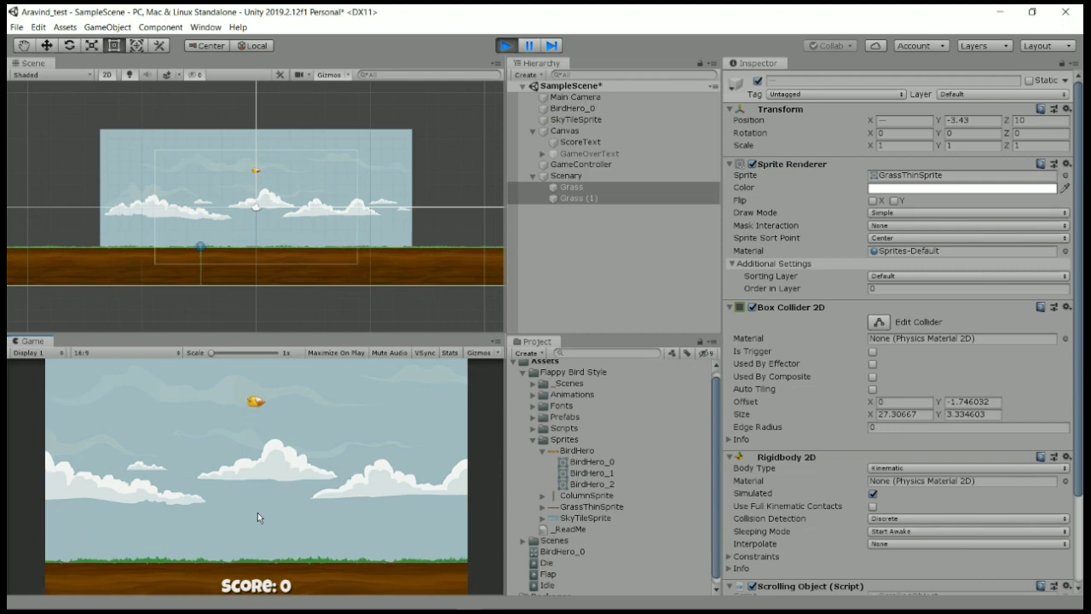
pyautogui.click(257, 517)
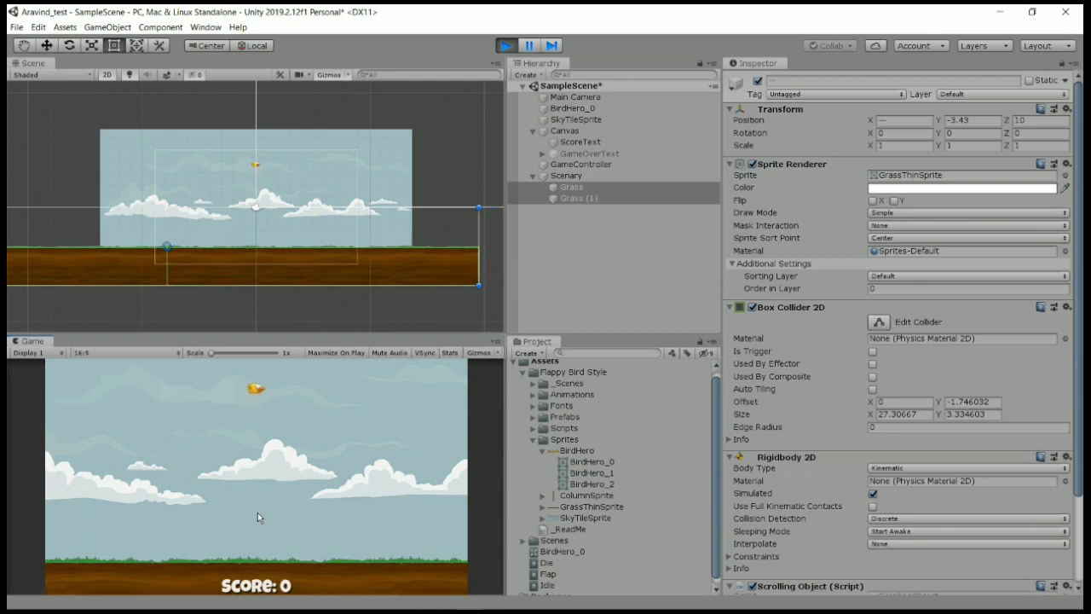
pyautogui.click(258, 516)
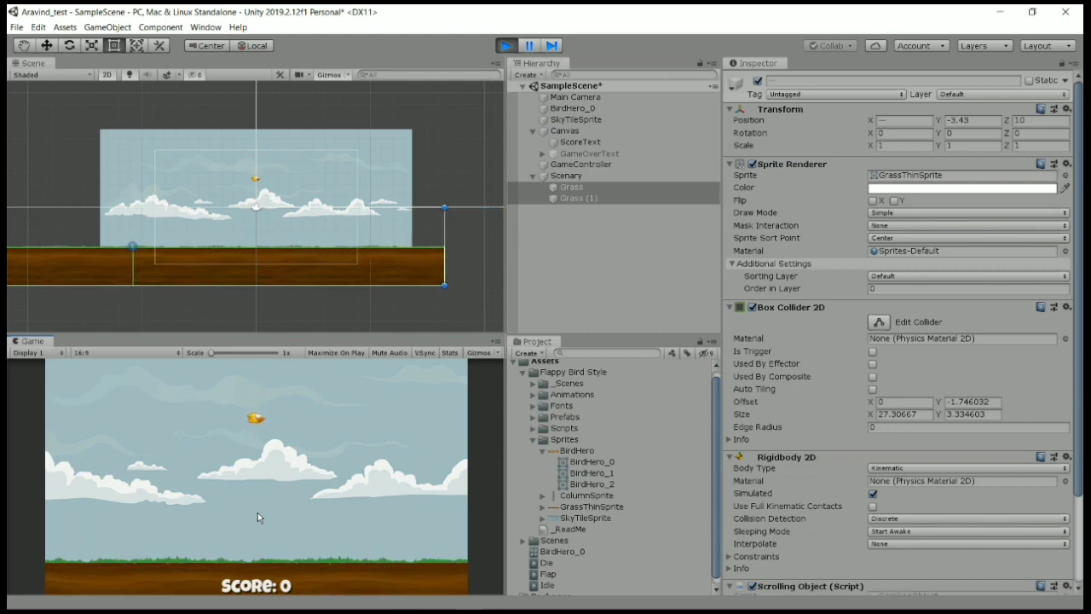
pyautogui.click(258, 514)
pyautogui.click(257, 514)
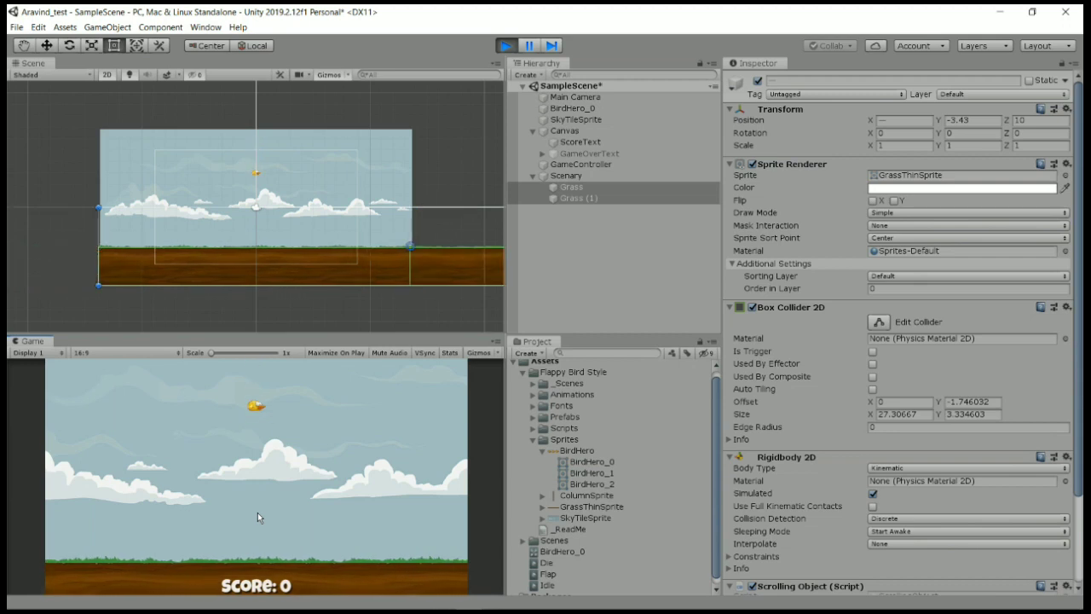
pyautogui.click(258, 516)
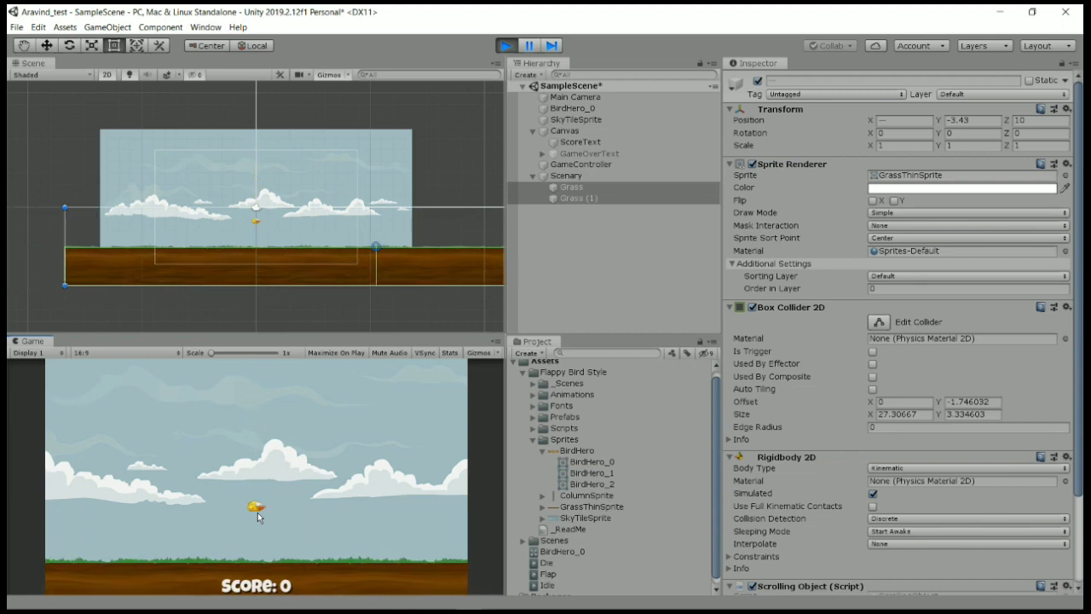
pyautogui.click(508, 46)
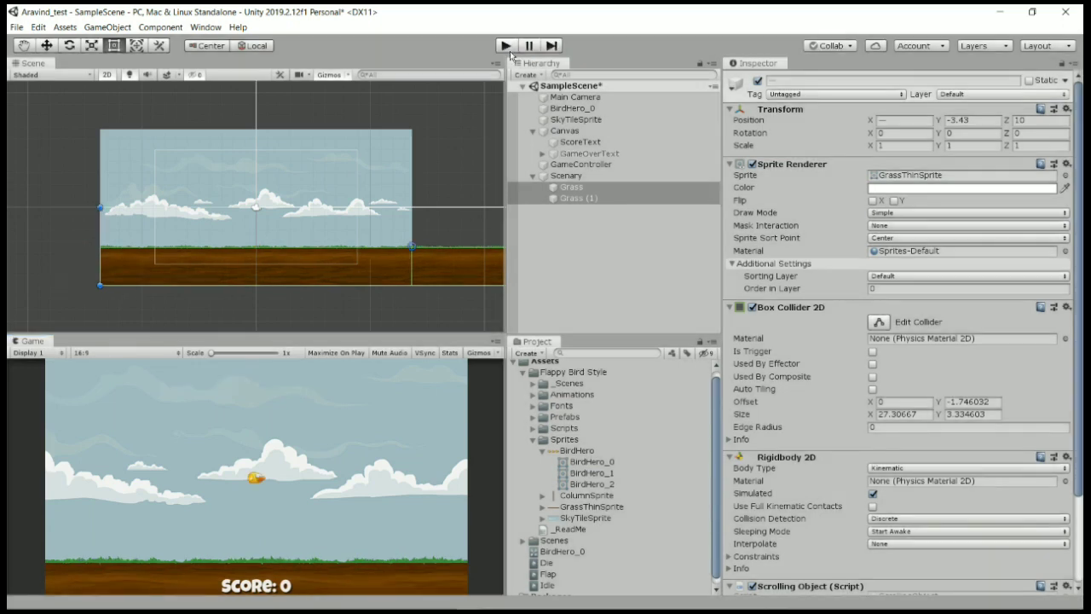
# - Collapse the Scenary and Canvas objects and add the ColumnSprite asset to the scene at root level
pyautogui.click(575, 250)
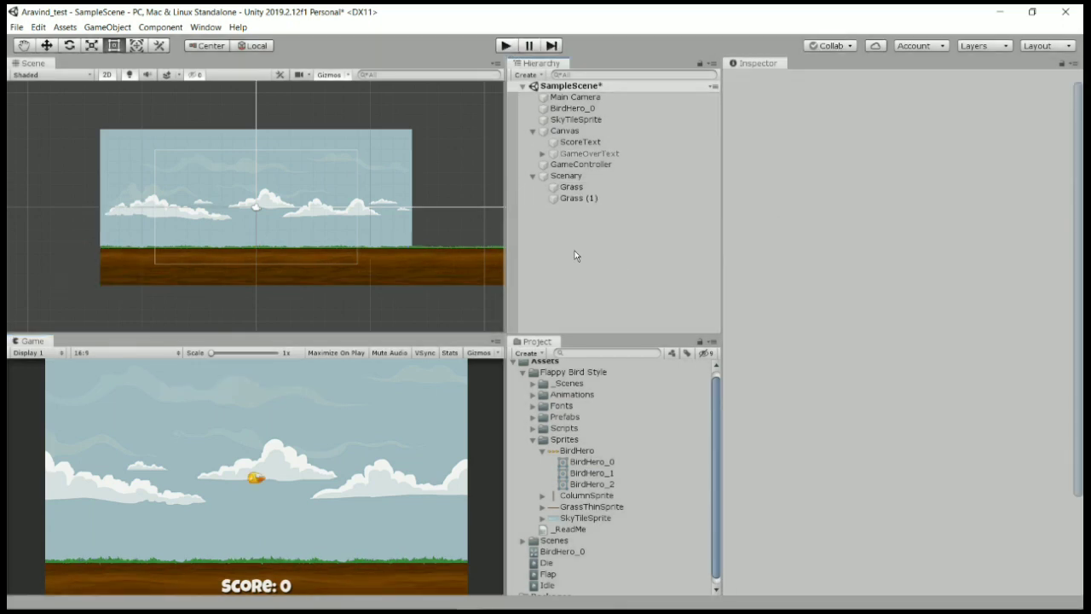
pyautogui.click(533, 176)
pyautogui.click(533, 131)
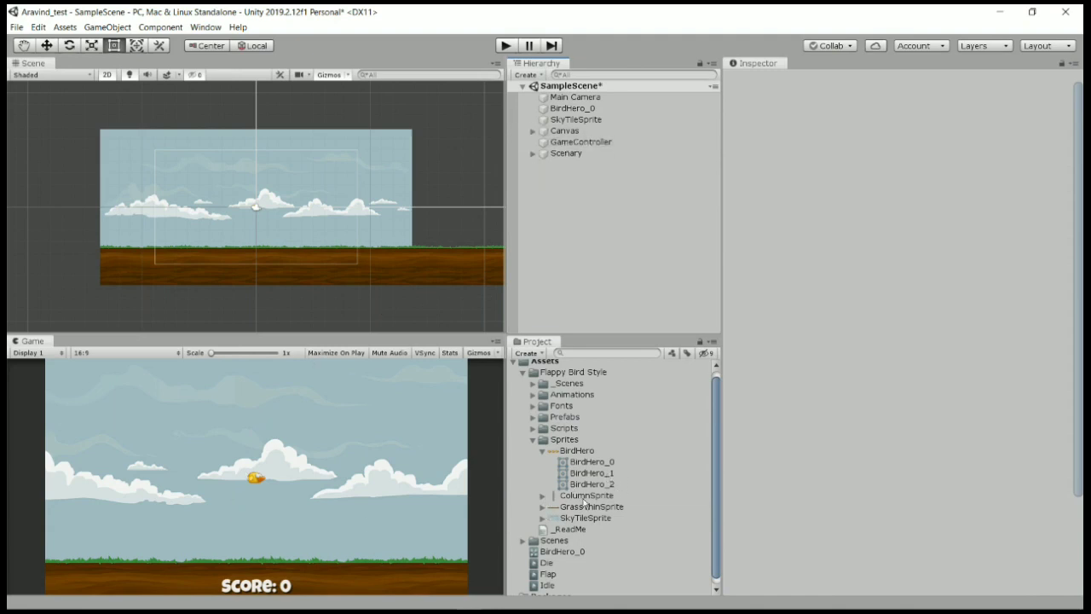
pyautogui.click(585, 497)
pyautogui.moveTo(584, 503); pyautogui.dragTo(601, 246)
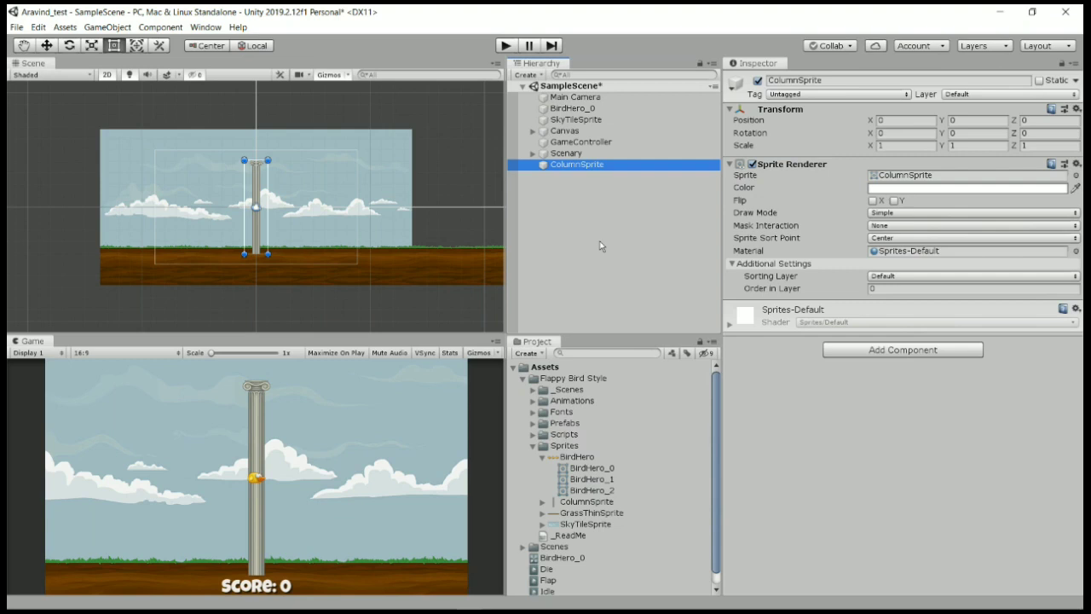
# - Duplicate ColumnSprite and give the copy a Z rotation of 180 and a Y position of 5
pyautogui.hotkey('ctrl', 'd')
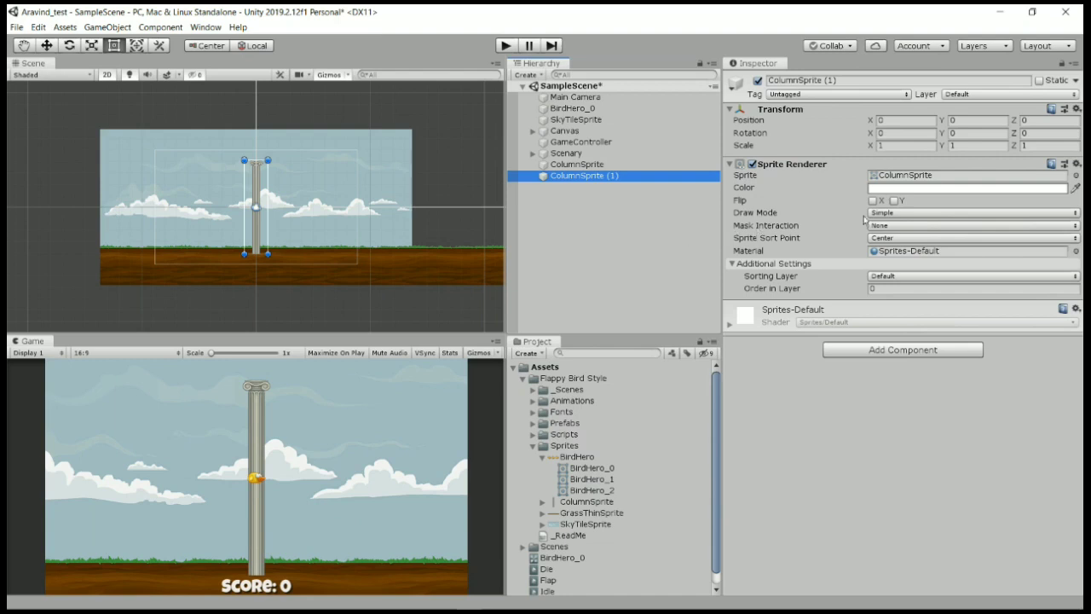
pyautogui.click(1038, 132)
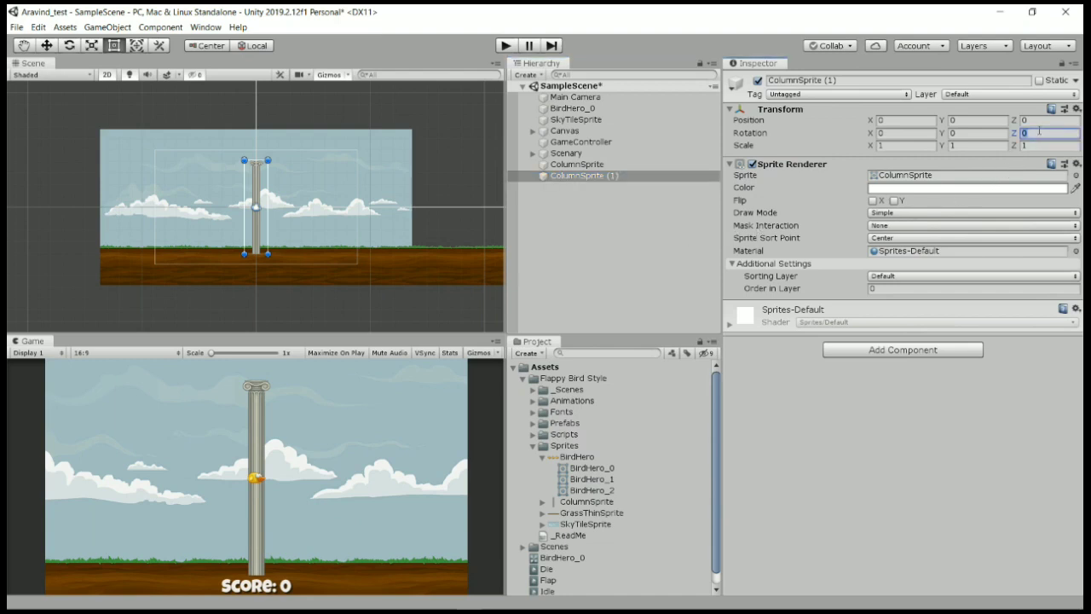
pyautogui.write('180')
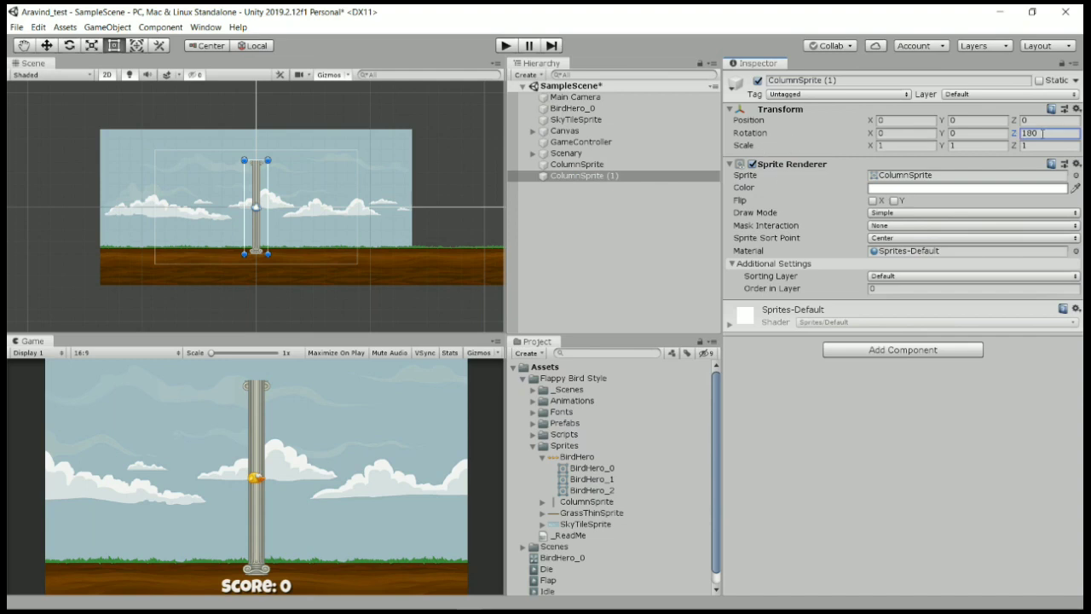
pyautogui.click(976, 120)
pyautogui.write('5')
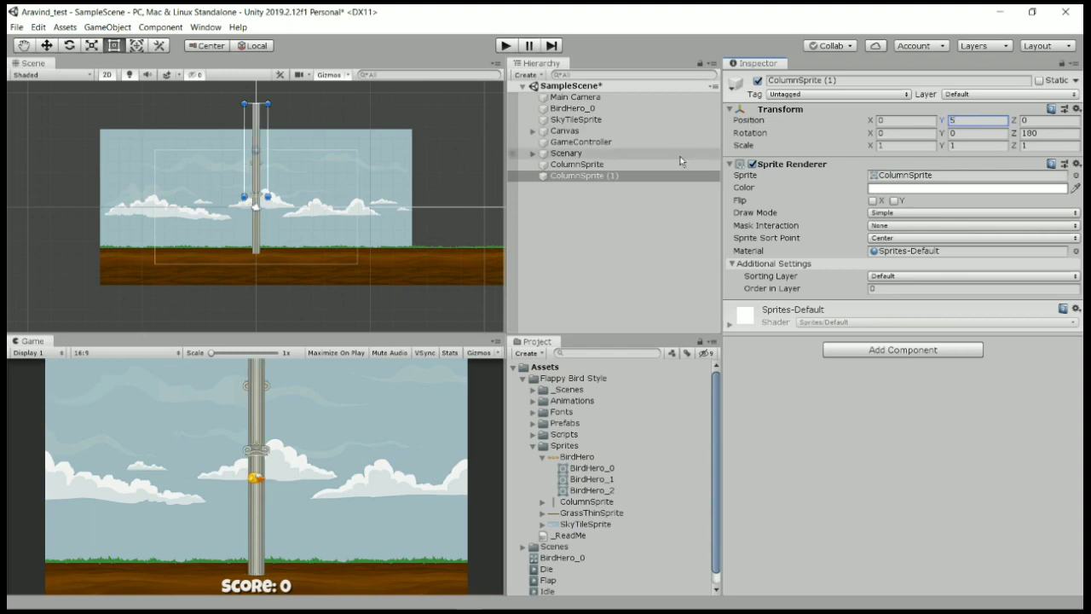
# - Set the original ColumnSprite's Y position to -5
pyautogui.click(577, 164)
pyautogui.click(972, 121)
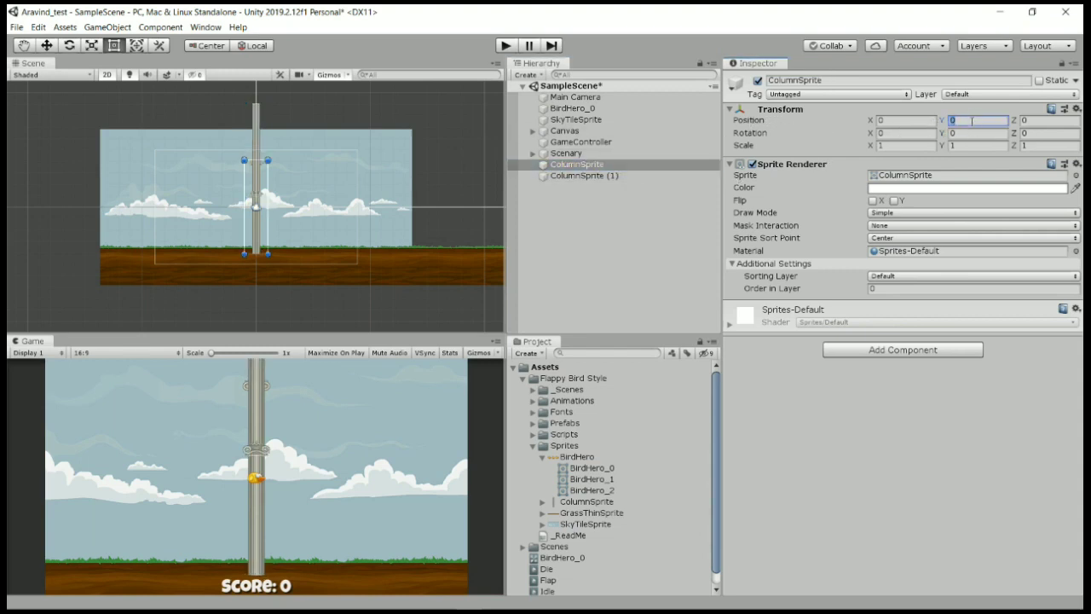
pyautogui.write('-5')
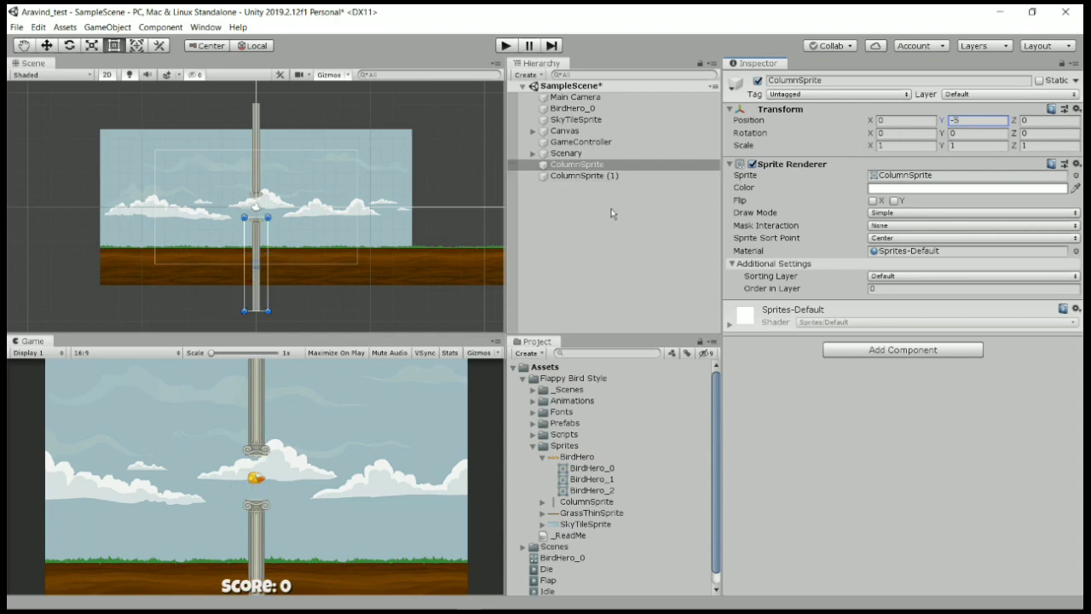
# - Set the X position of both column sprites to 5 together
pyautogui.click(610, 167)
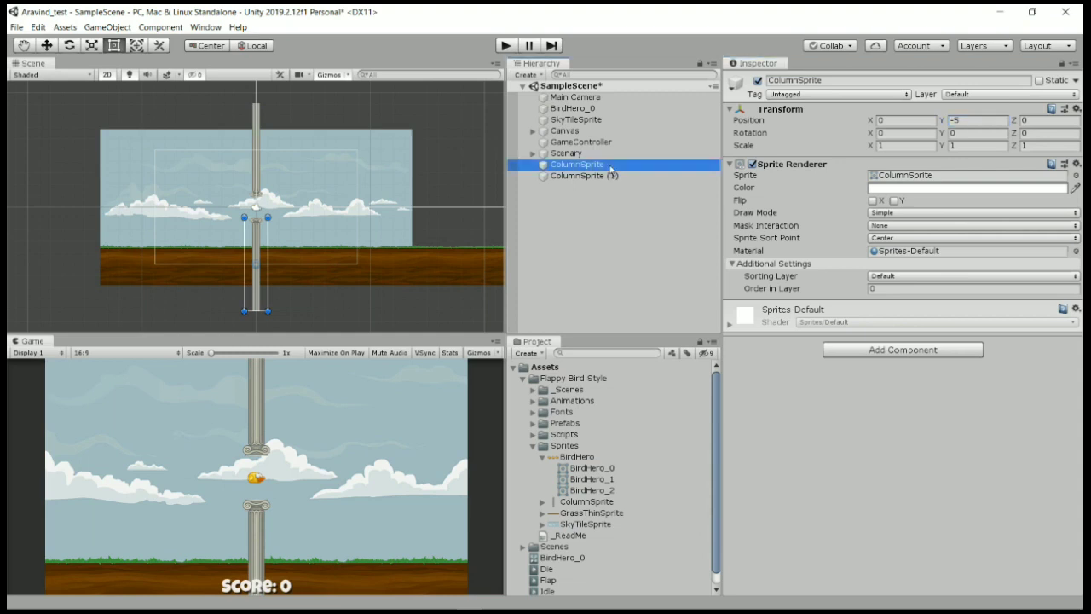
pyautogui.keyDown('shift'); pyautogui.click(611, 173); pyautogui.keyUp('shift')
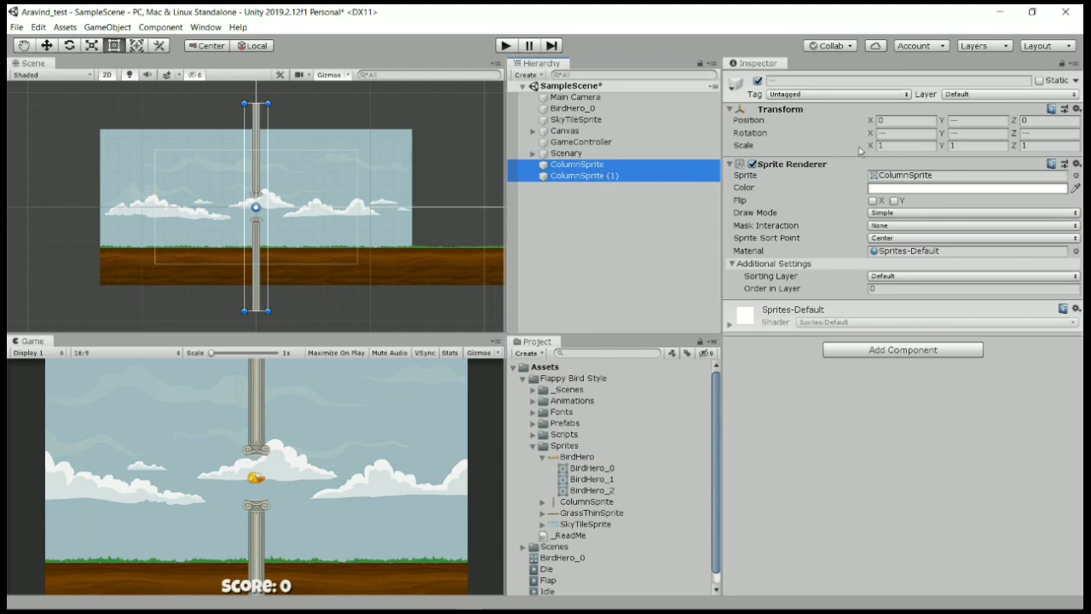
pyautogui.click(888, 120)
pyautogui.write('5')
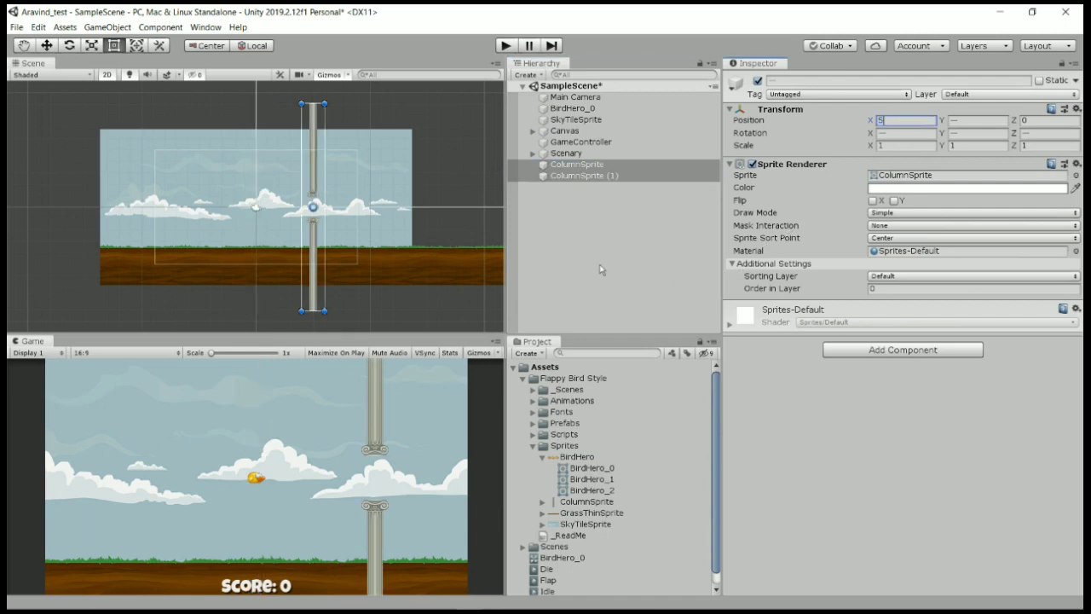
# - Add a Polygon Collider 2D component to both column sprites together
pyautogui.click(603, 170)
pyautogui.click(603, 167)
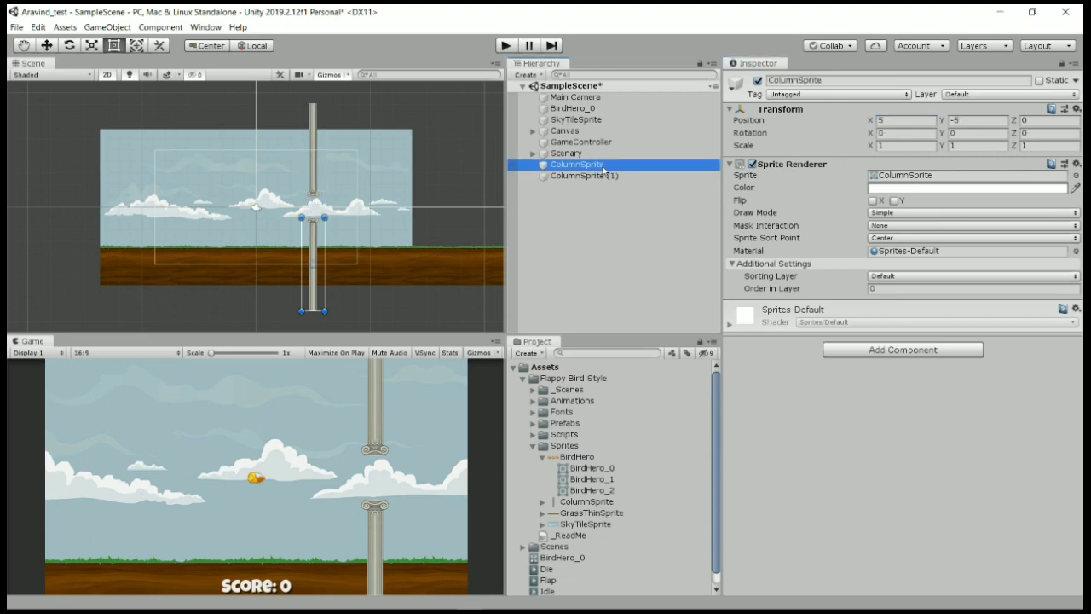
pyautogui.keyDown('shift'); pyautogui.click(606, 176); pyautogui.keyUp('shift')
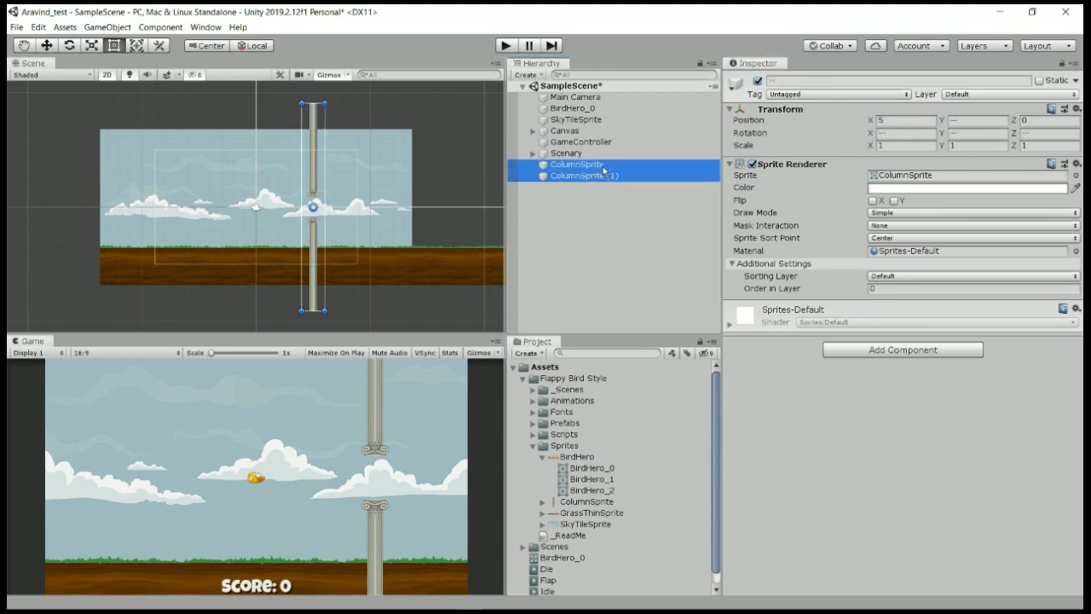
pyautogui.click(871, 350)
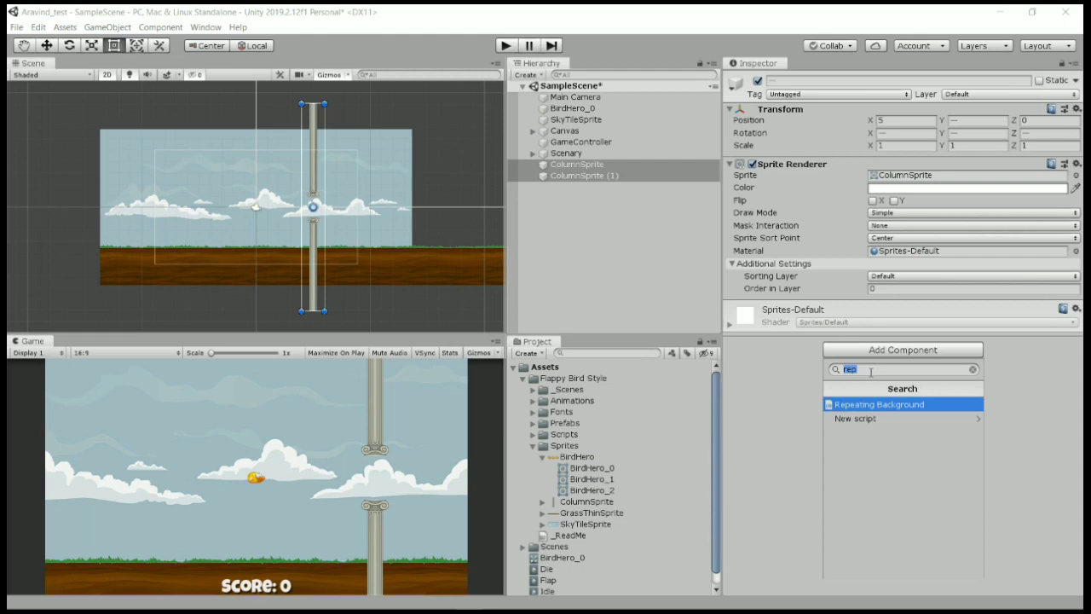
pyautogui.write('poly')
pyautogui.press('Return')
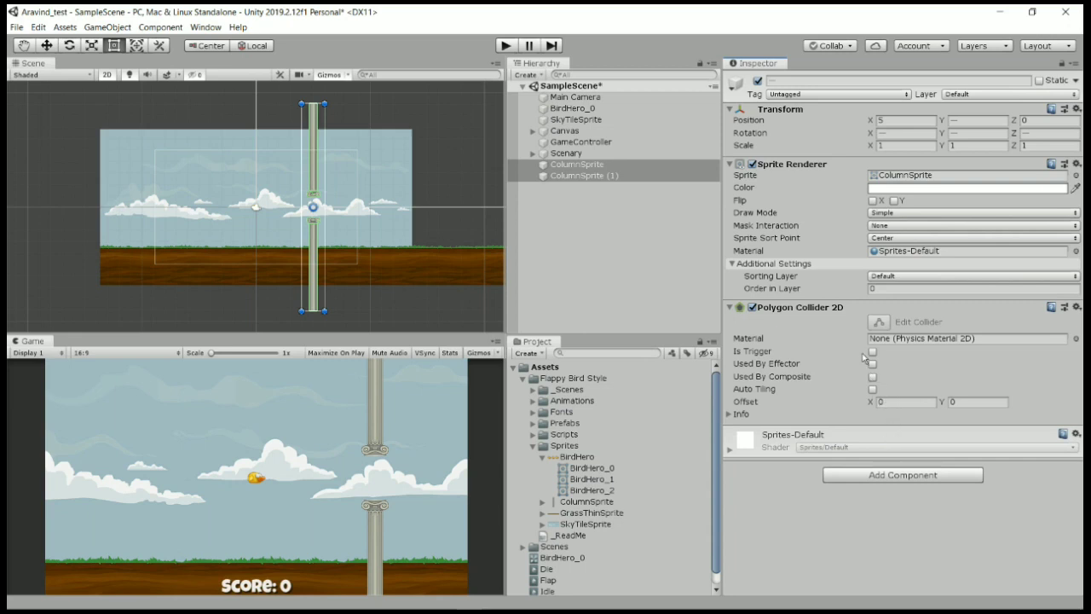
pyautogui.click(877, 479)
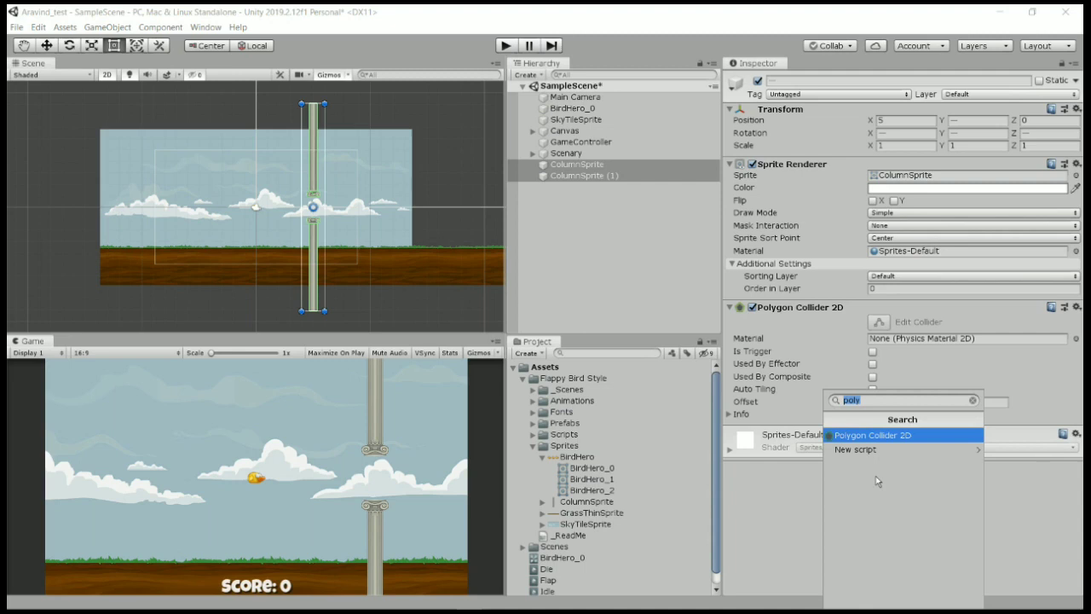
pyautogui.click(974, 401)
pyautogui.click(585, 256)
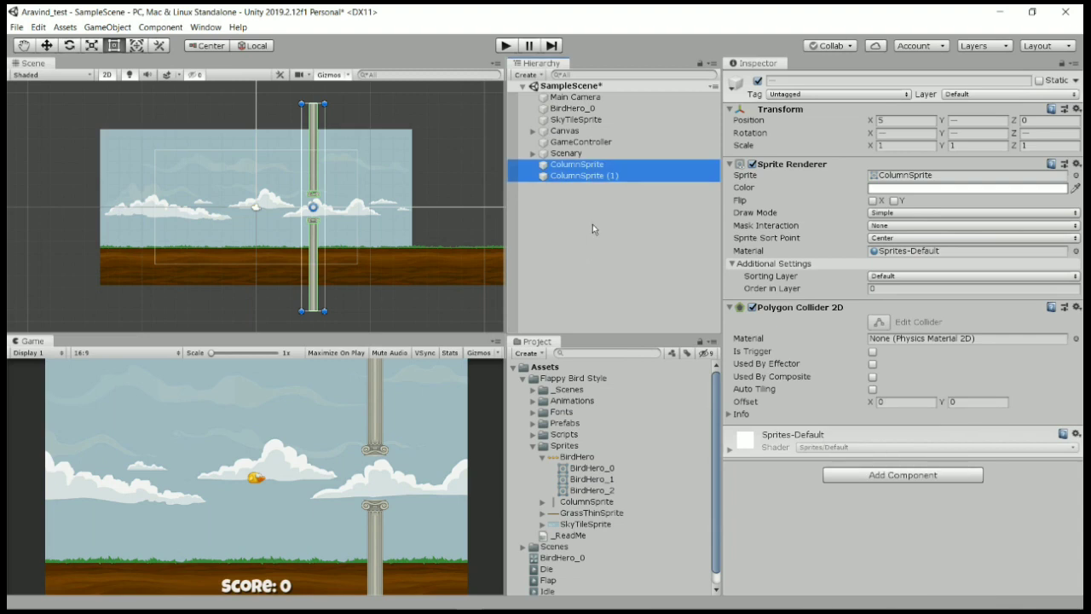
# - Create an empty game object at the scene's root level and name it Column
pyautogui.rightClick(593, 224)
pyautogui.click(626, 341)
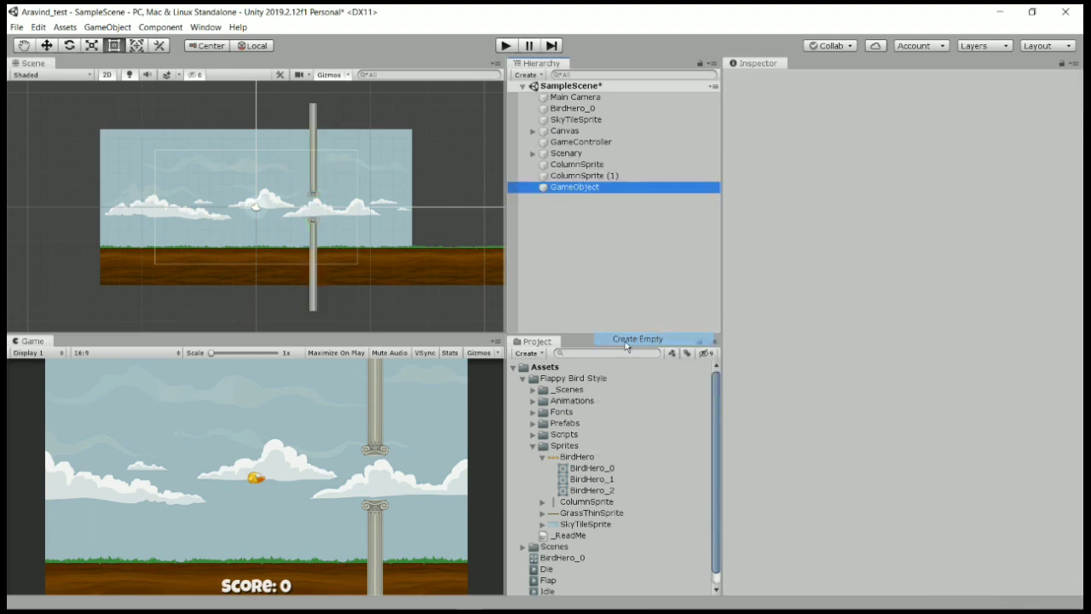
pyautogui.click(820, 81)
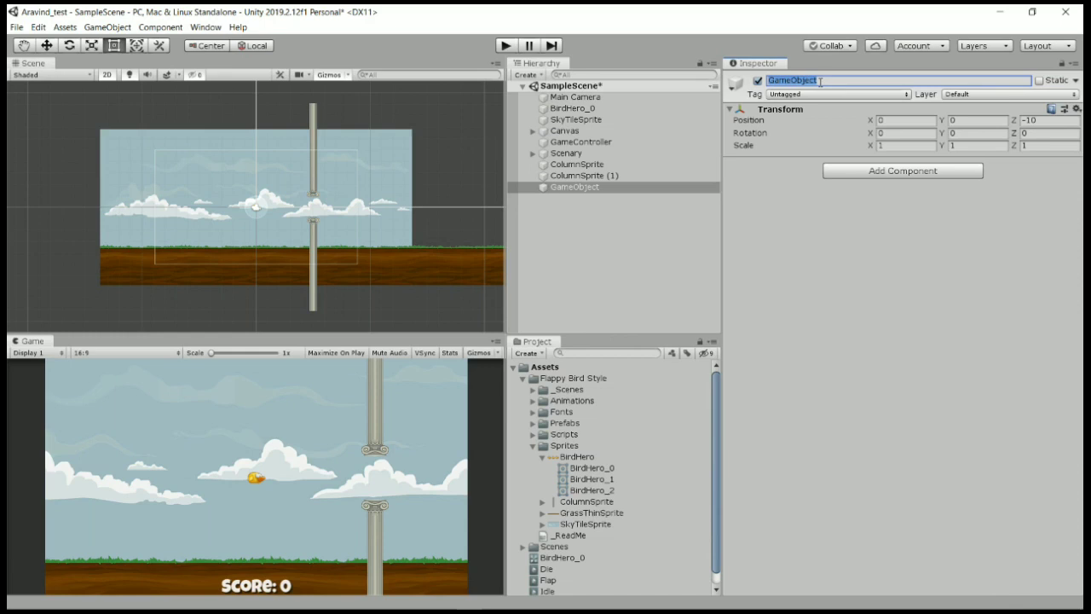
pyautogui.write('Column')
pyautogui.press('Return')
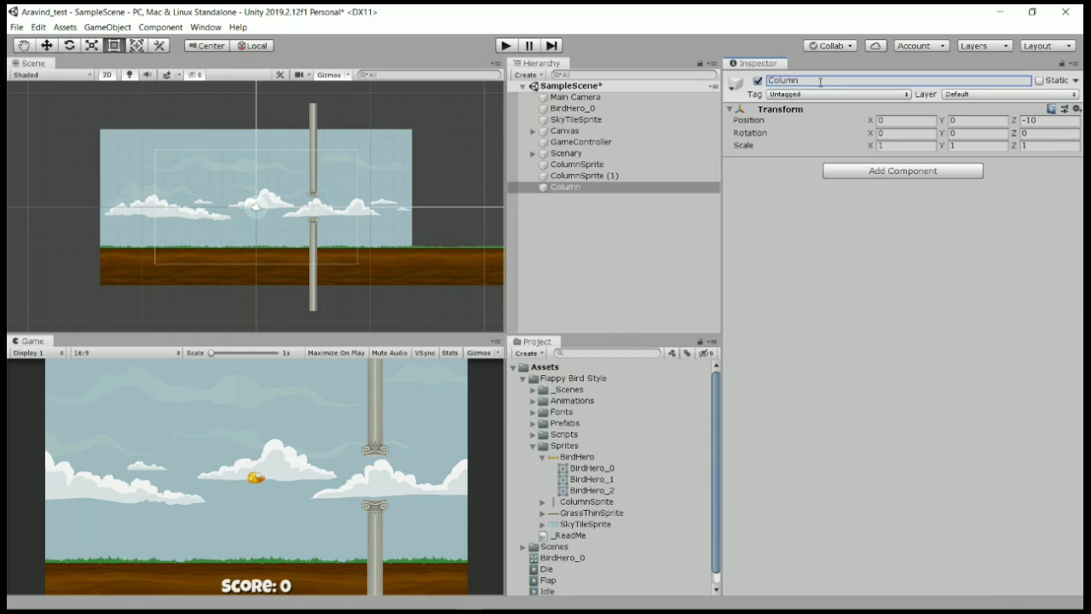
# - Make both column sprites children of the Column object
pyautogui.click(628, 174)
pyautogui.keyDown('ctrl'); pyautogui.click(628, 168); pyautogui.keyUp('ctrl')
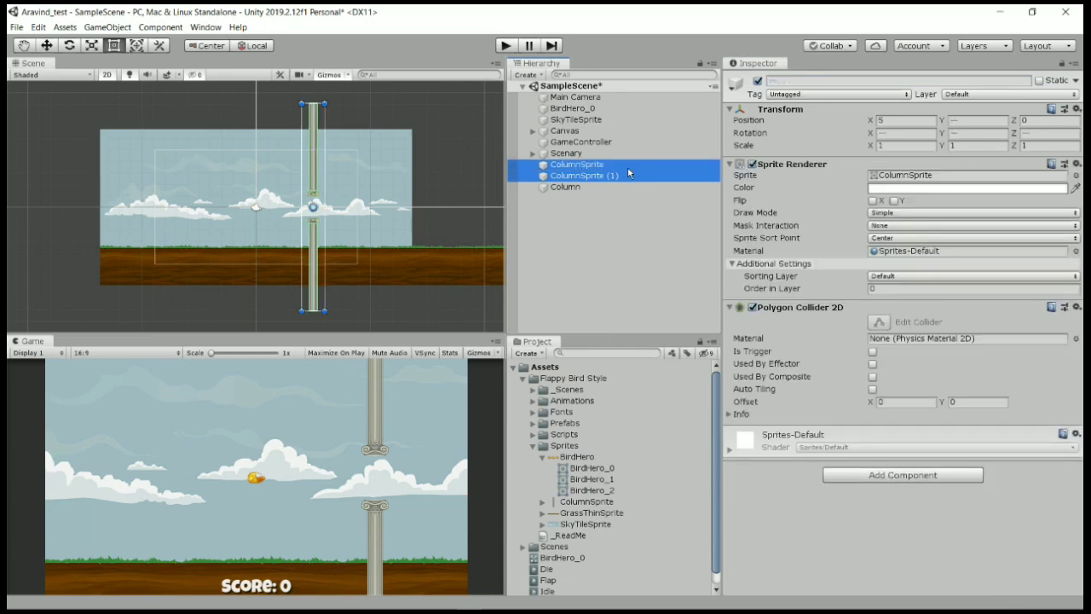
pyautogui.moveTo(604, 170); pyautogui.dragTo(579, 190)
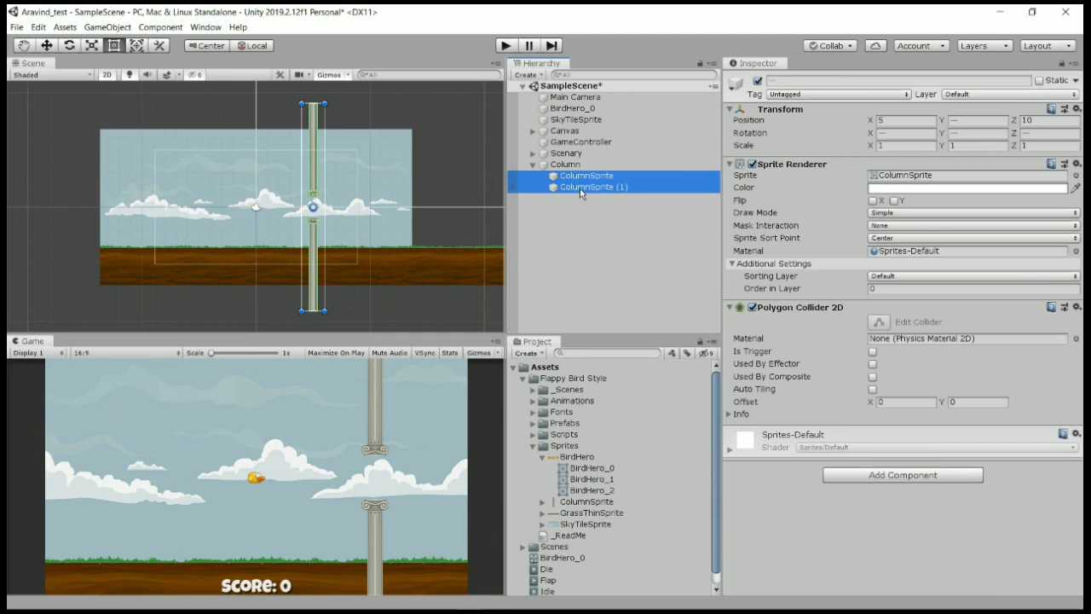
# - Add a Rigidbody 2D component to the Column object and set its body type to Kinematic
pyautogui.click(548, 165)
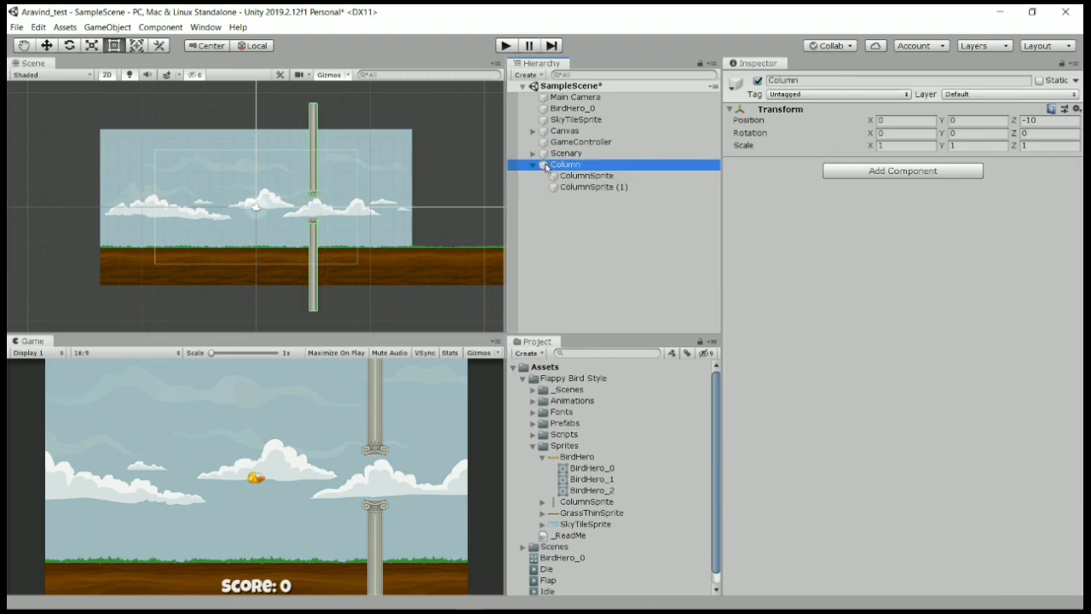
pyautogui.click(865, 173)
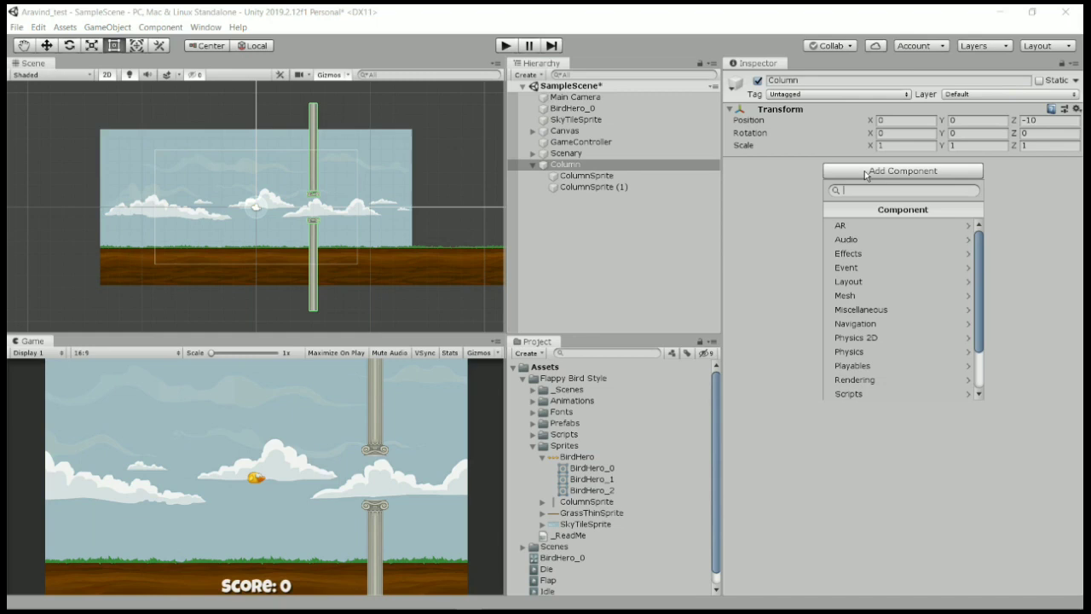
pyautogui.write('rigid')
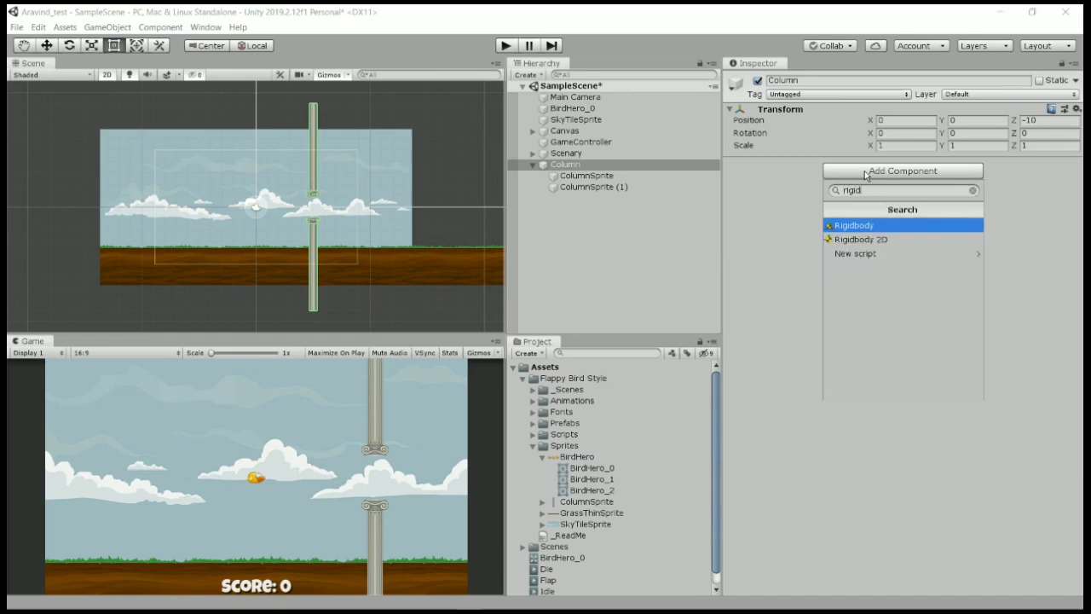
pyautogui.press('Down')
pyautogui.press('Return')
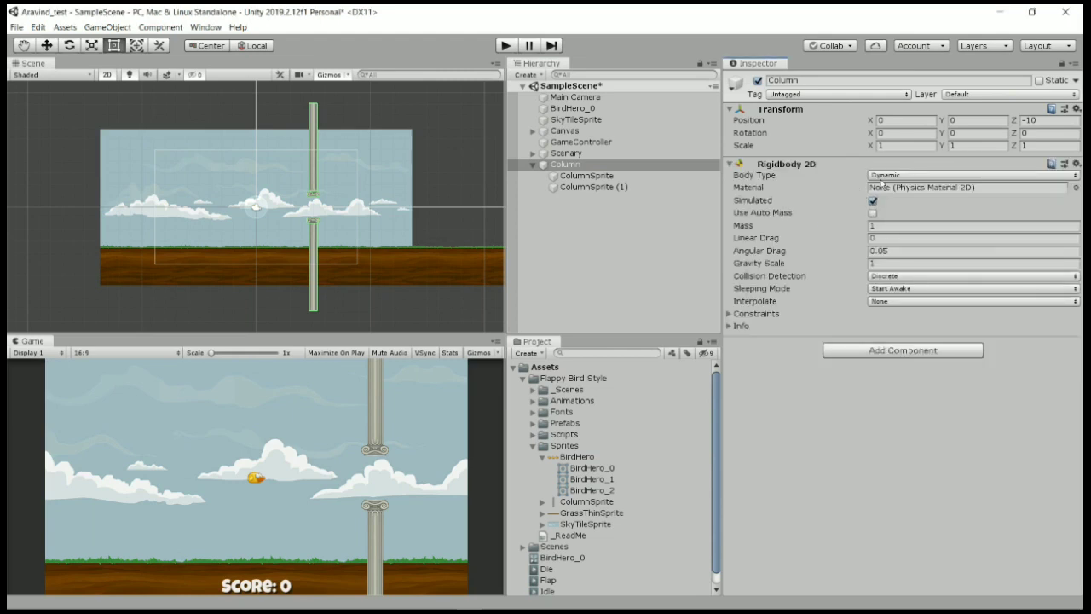
pyautogui.click(887, 176)
pyautogui.click(895, 204)
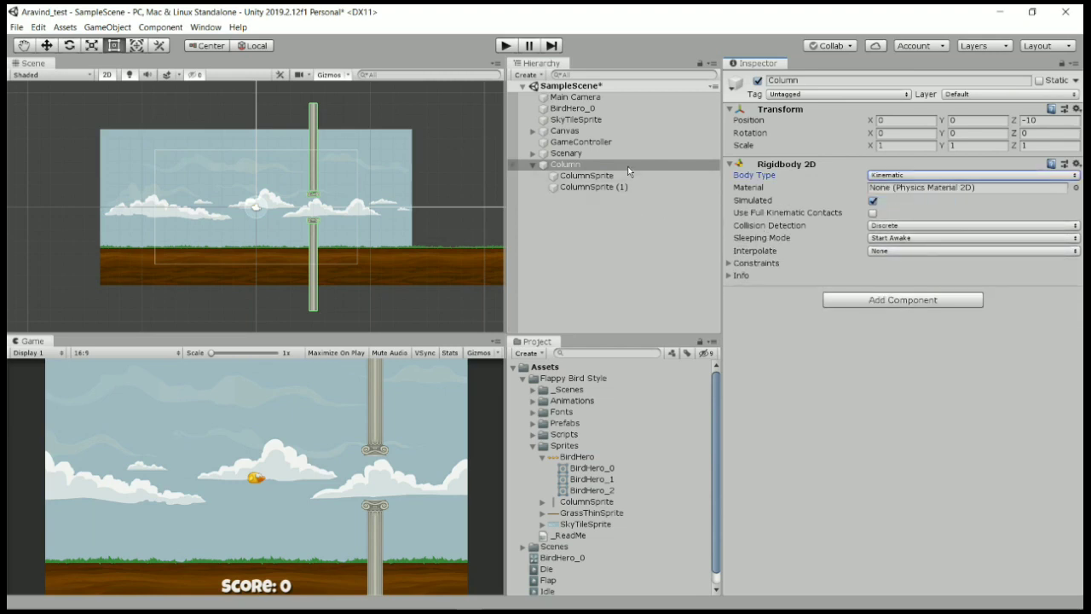
# - Add a Box Collider 2D to Column as a trigger, with X offset 5 and Y size 2
pyautogui.click(881, 306)
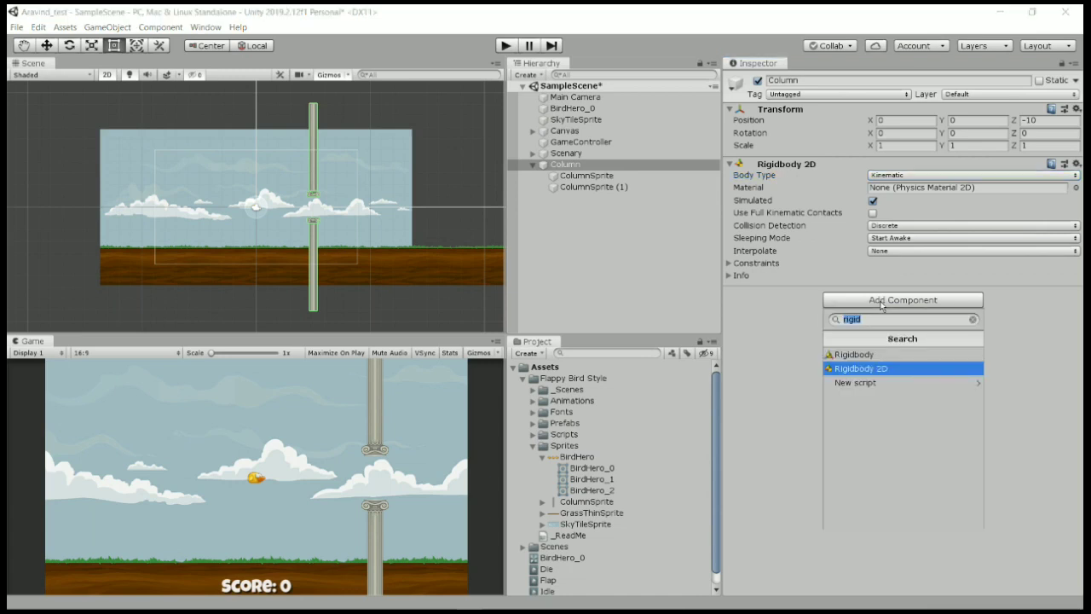
pyautogui.write('box')
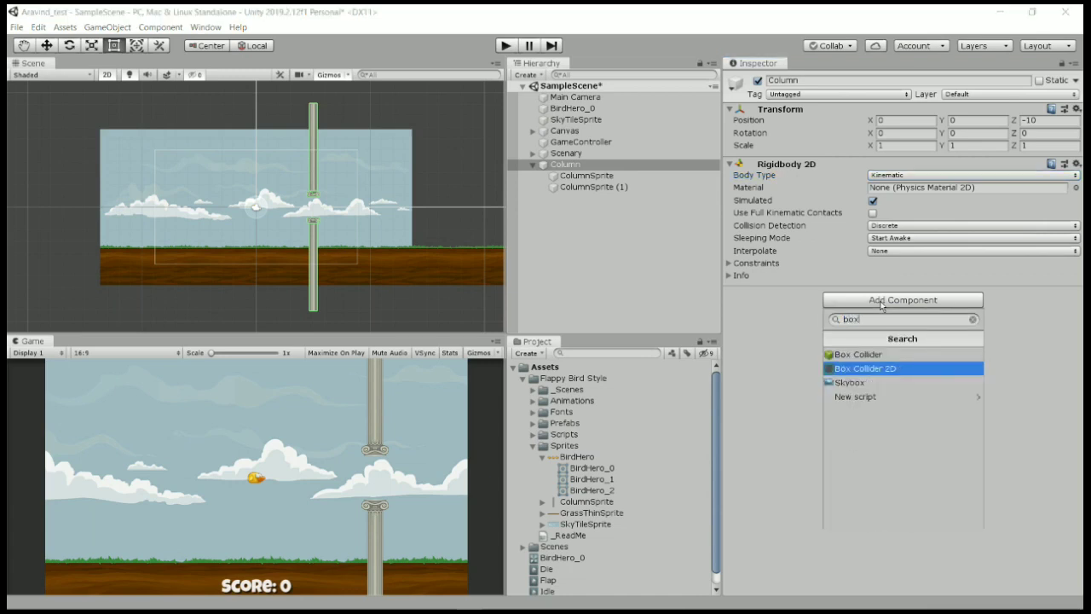
pyautogui.press('Return')
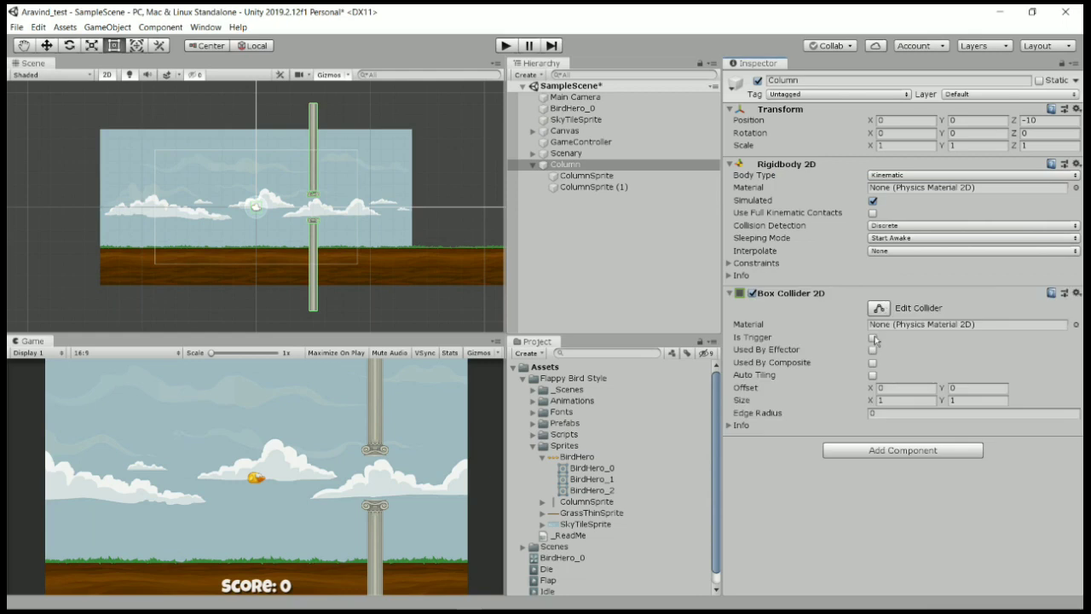
pyautogui.click(873, 337)
pyautogui.click(881, 388)
pyautogui.write('5')
pyautogui.click(967, 399)
pyautogui.write('2')
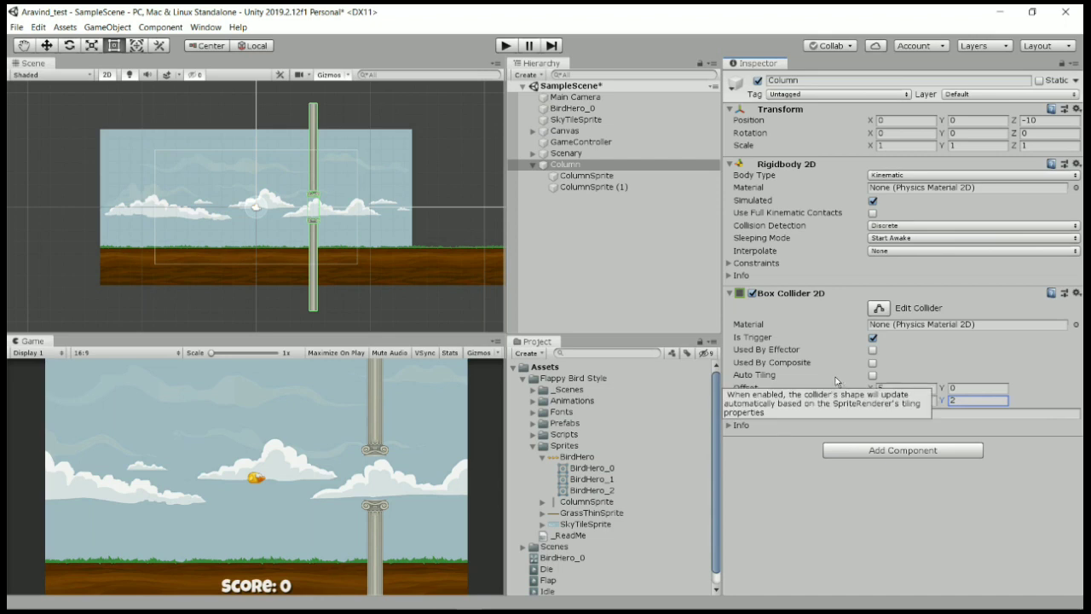
# - Attach the existing Column script to the Column object
pyautogui.click(883, 457)
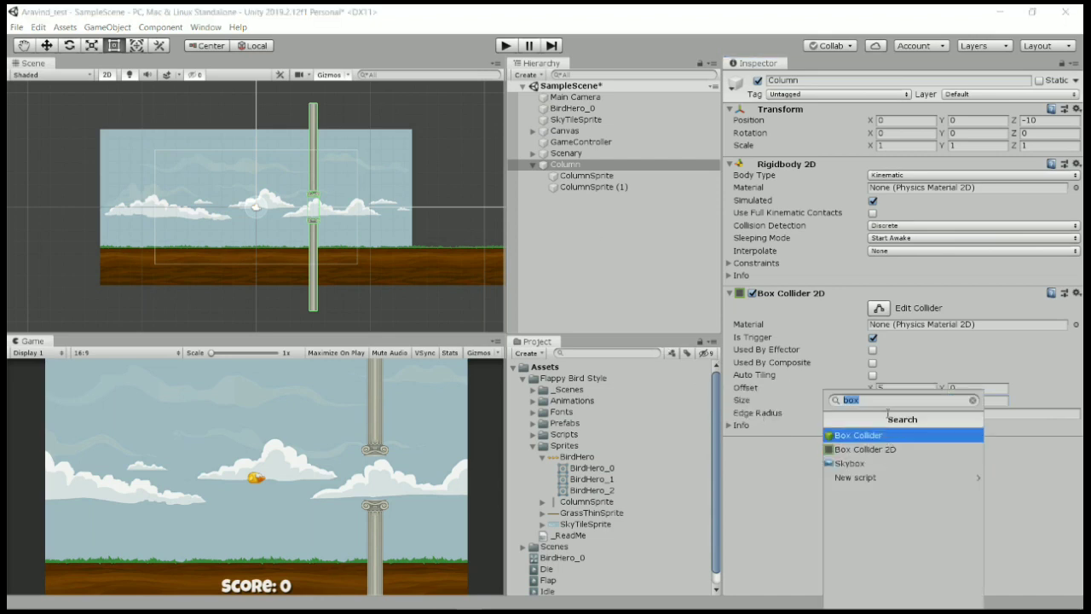
pyautogui.write('col')
pyautogui.press('Return')
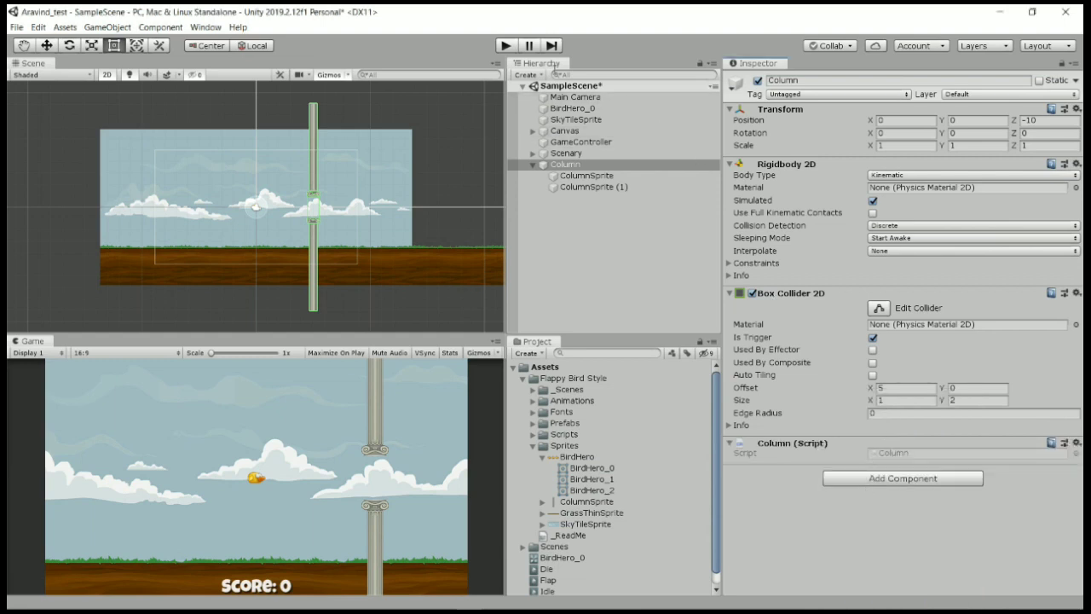
# - Play-test the game by flapping the bird several times to check how the column behaves, and stop play mode
pyautogui.click(508, 48)
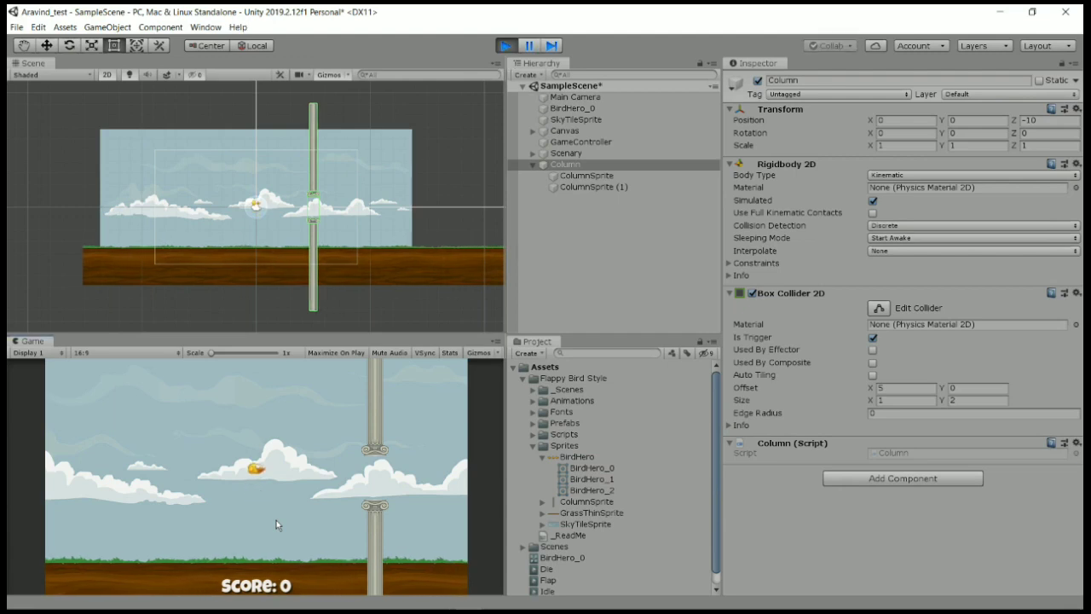
pyautogui.click(276, 520)
pyautogui.click(276, 520)
pyautogui.click(276, 520)
pyautogui.click(276, 520)
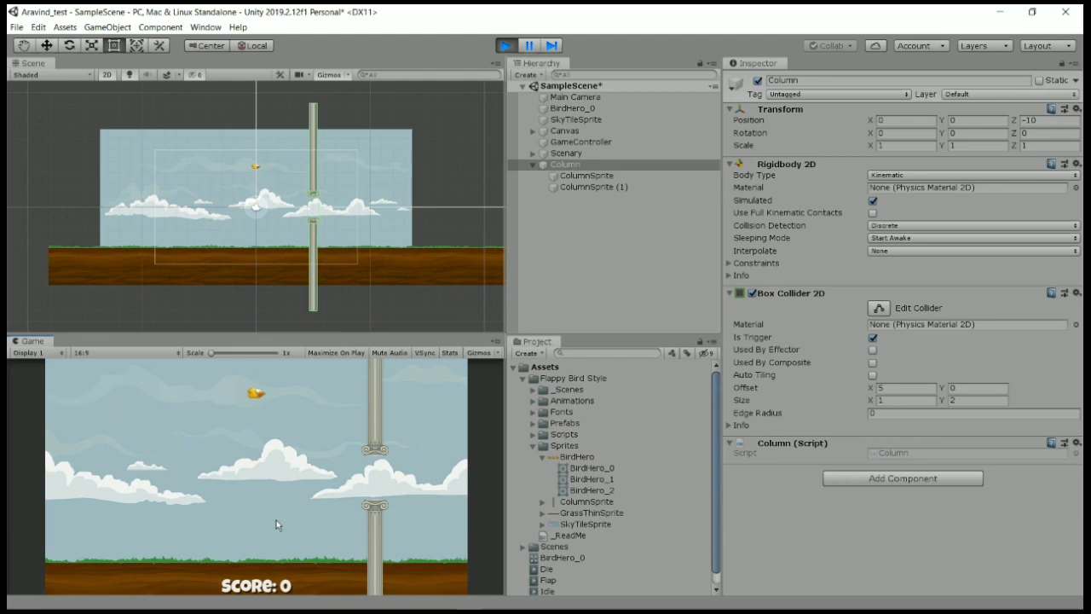
pyautogui.click(276, 520)
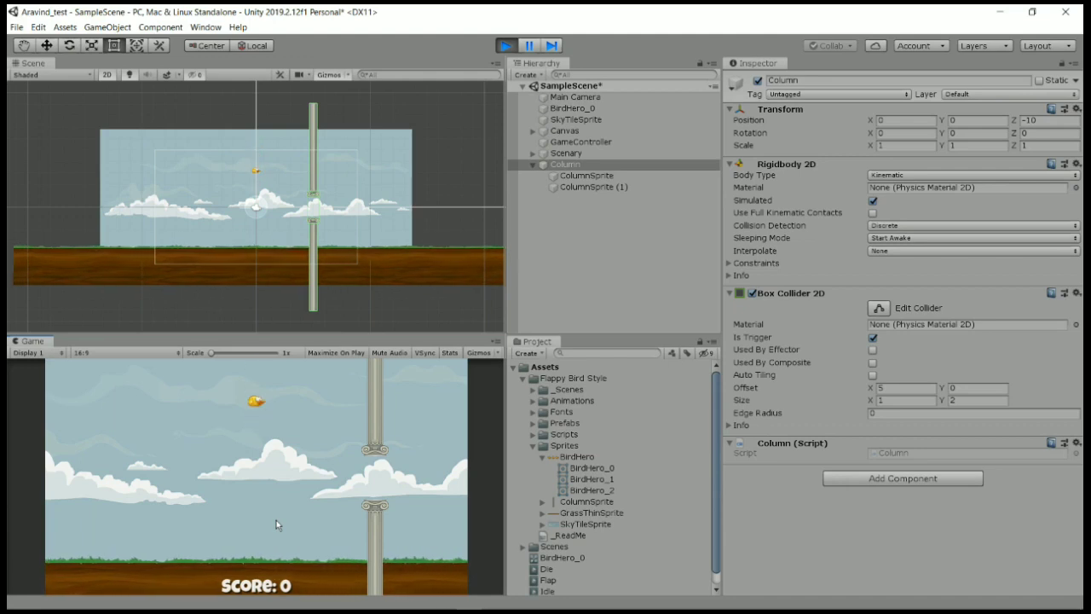
pyautogui.click(276, 520)
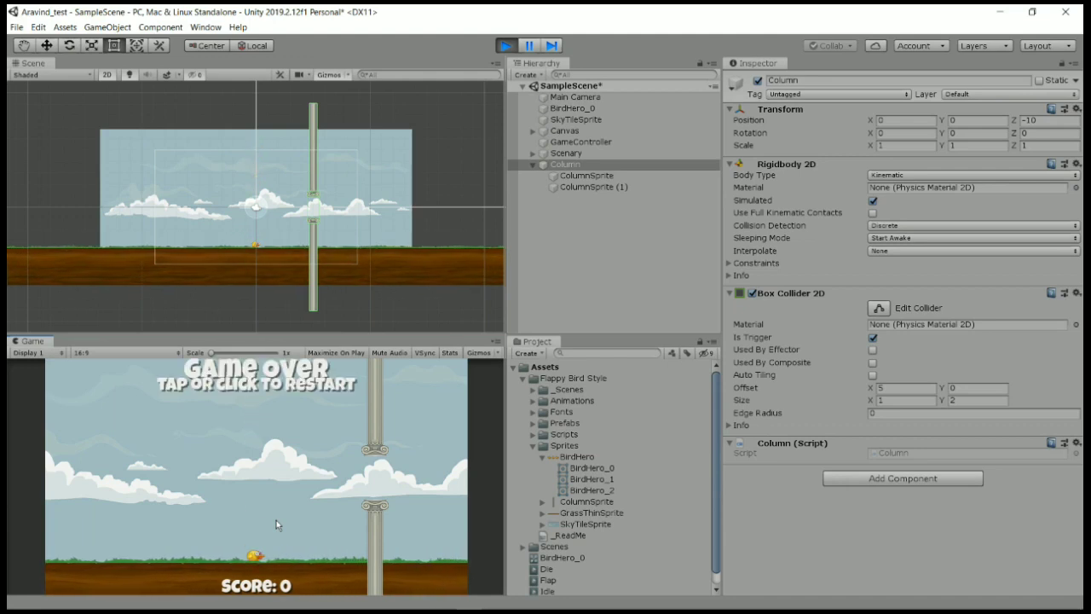
pyautogui.click(505, 47)
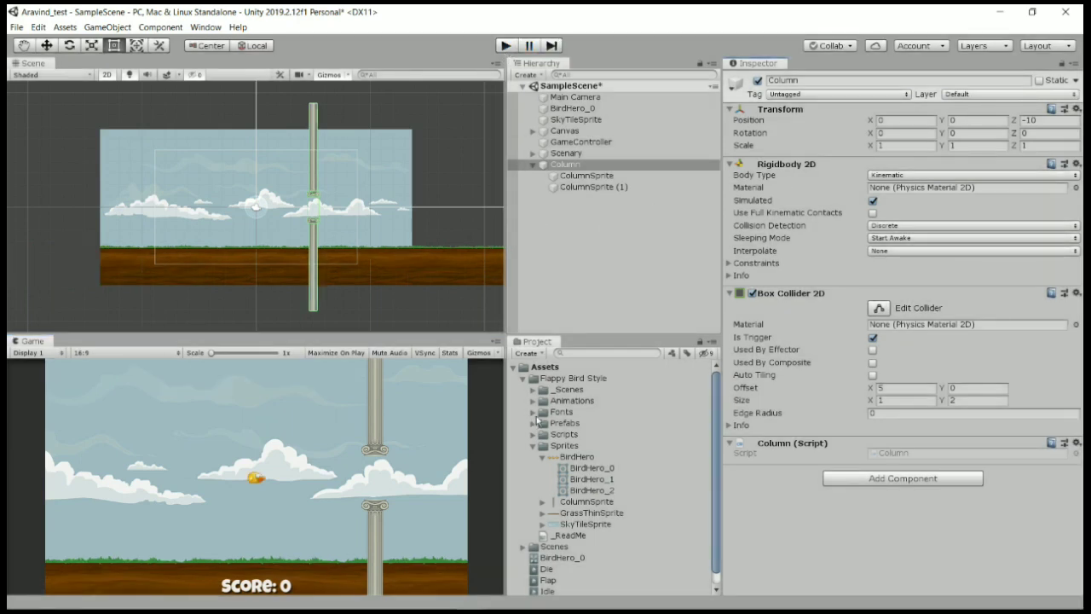
# - Attach the Scrolling Object script to Column and run a short play test of the column's movement
pyautogui.click(834, 483)
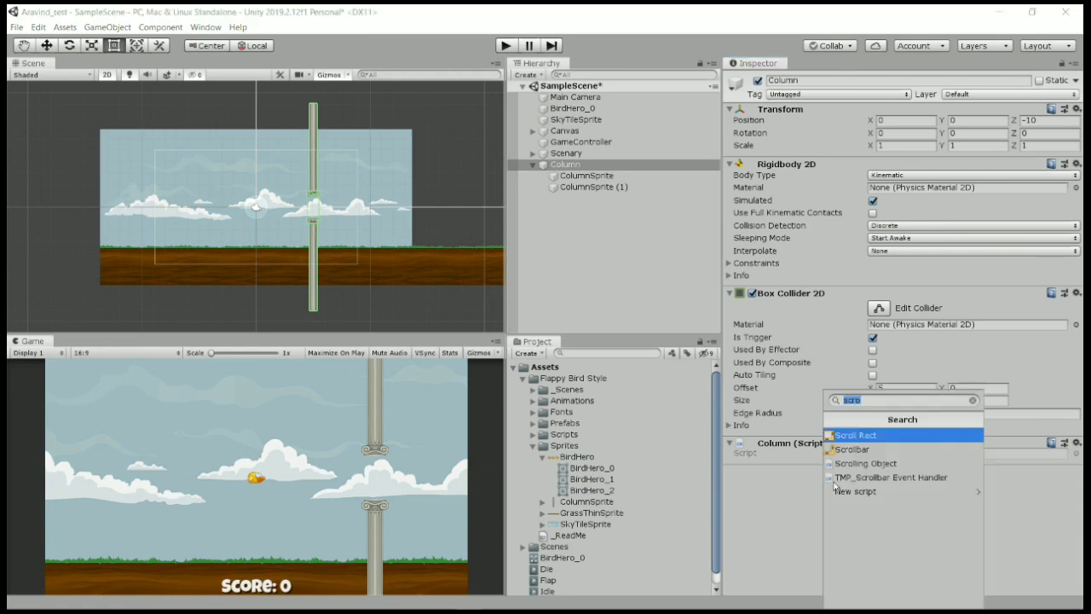
pyautogui.click(890, 463)
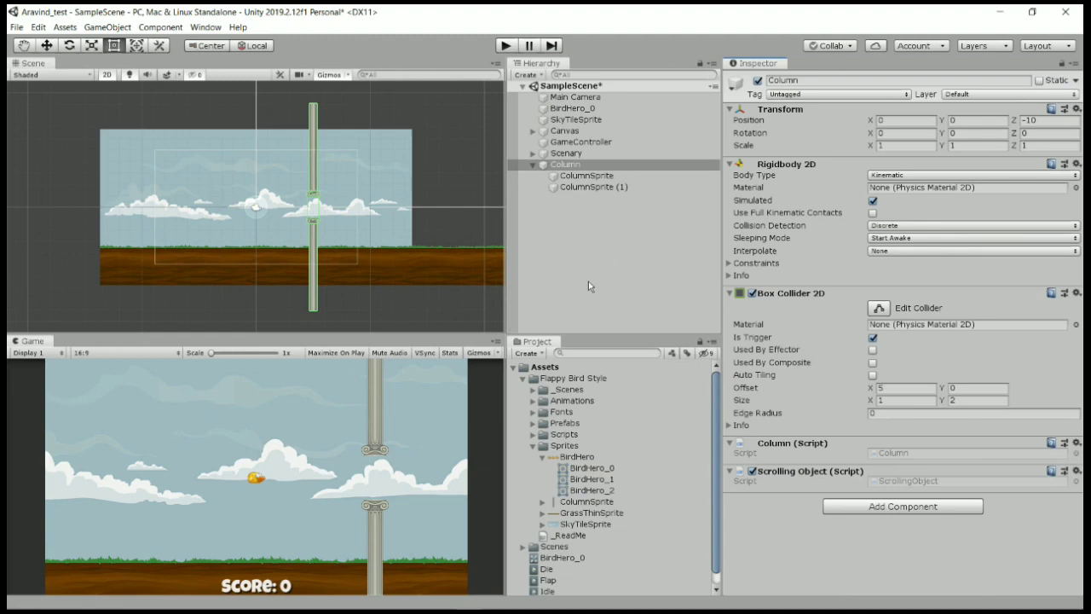
pyautogui.click(505, 47)
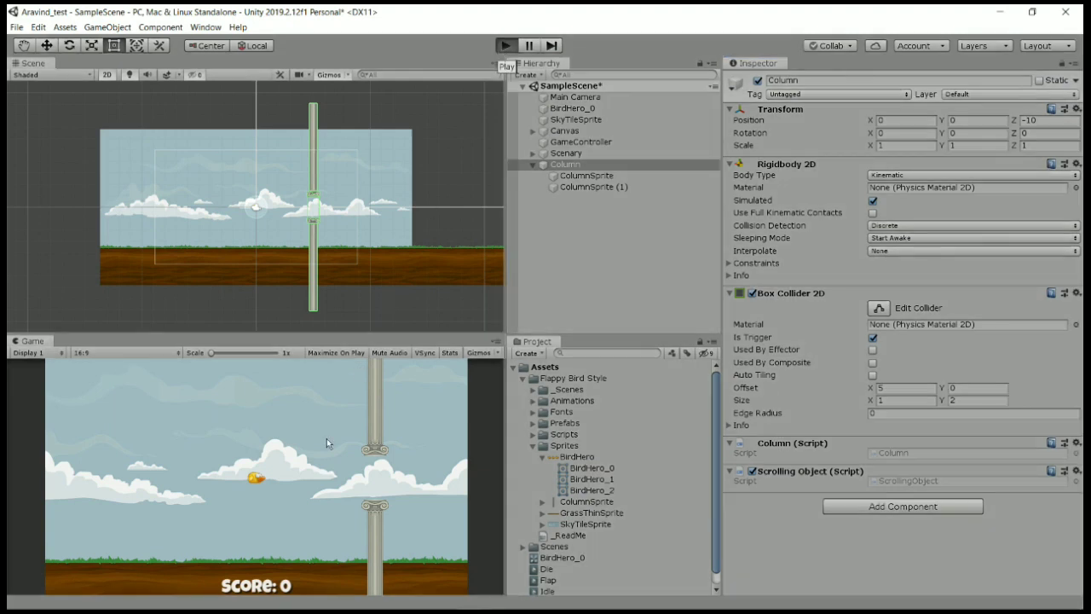
pyautogui.click(296, 495)
pyautogui.click(296, 495)
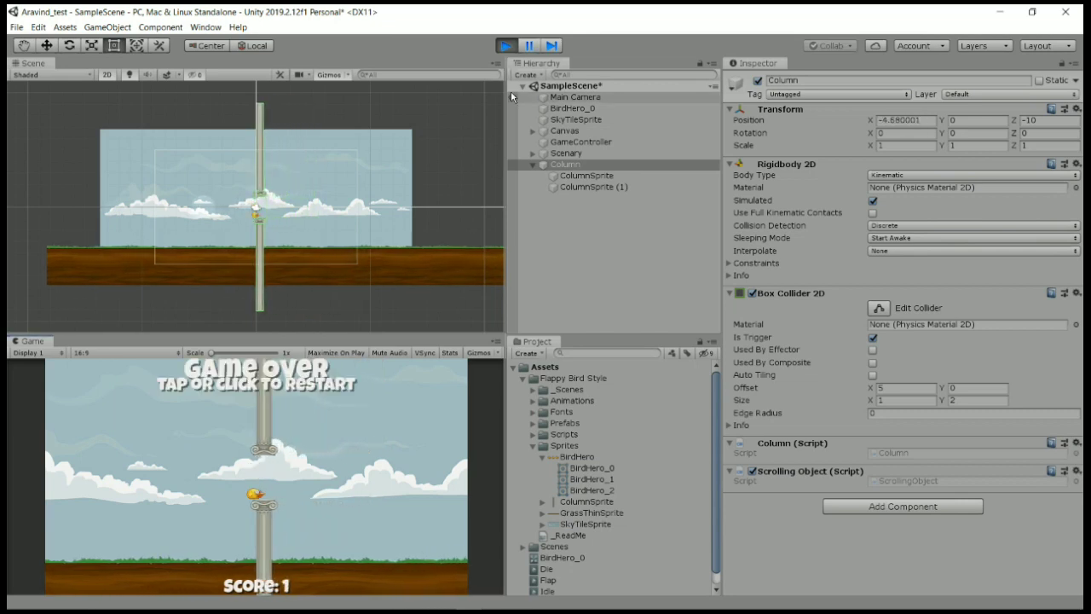
pyautogui.click(506, 45)
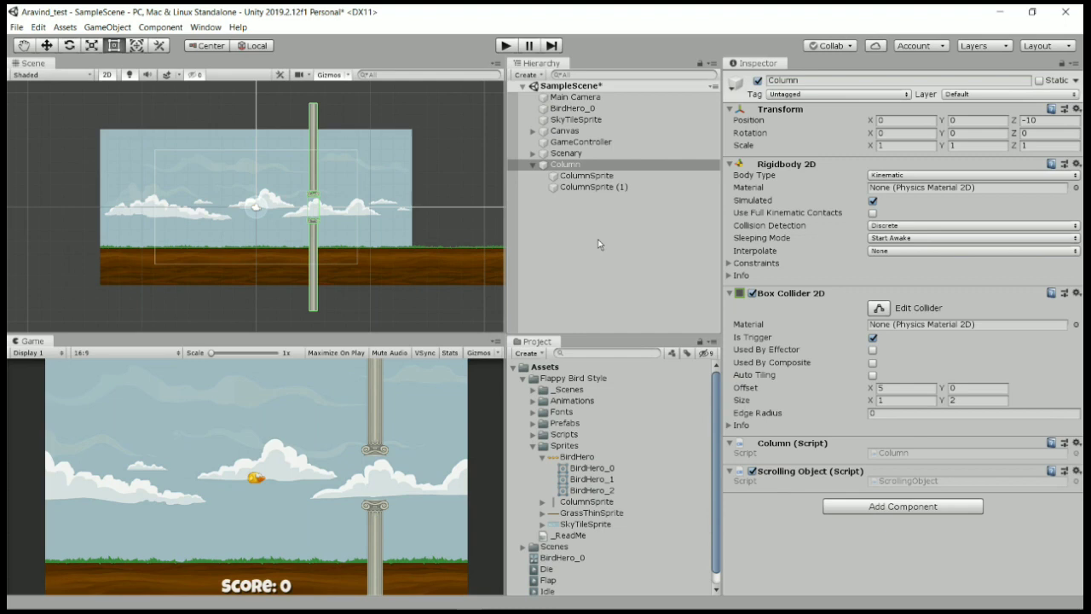
# - Attach the Column Pool script to GameController and assign the Columns prefab as its Column Prefab
pyautogui.click(605, 142)
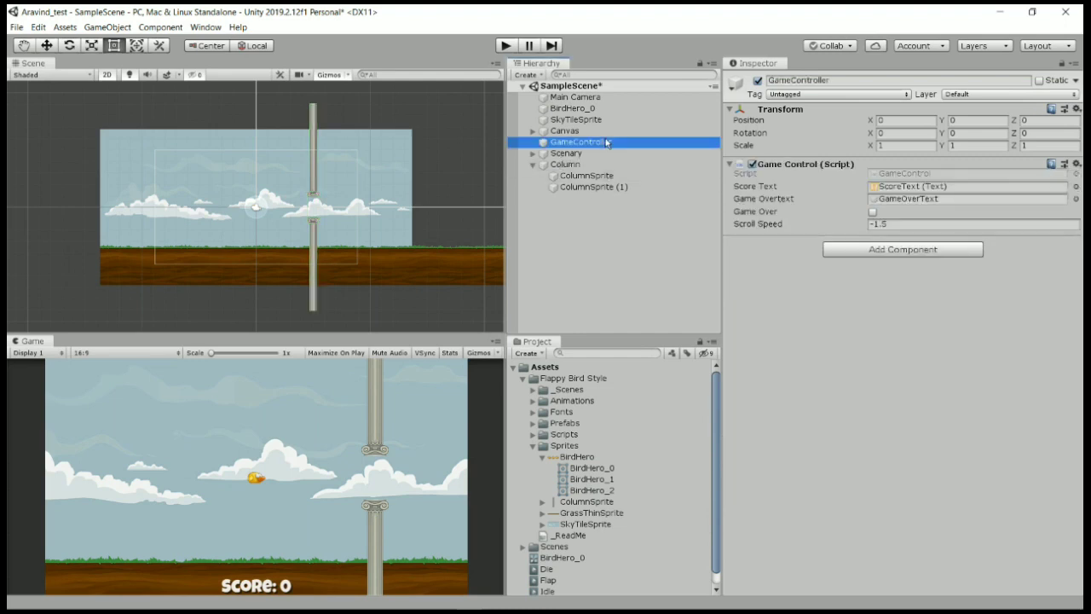
pyautogui.click(888, 249)
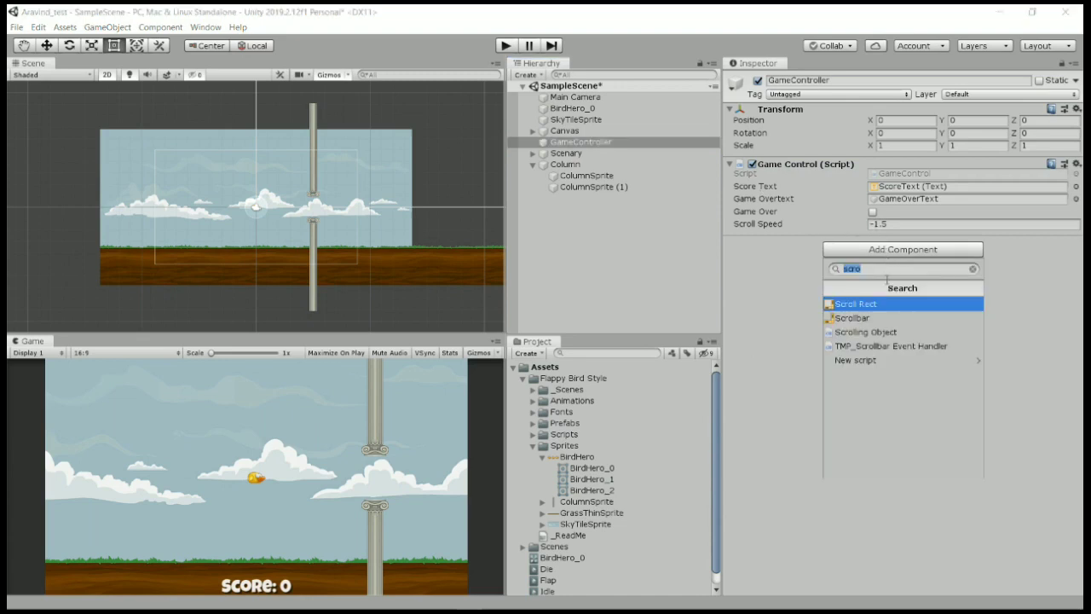
pyautogui.write('colum')
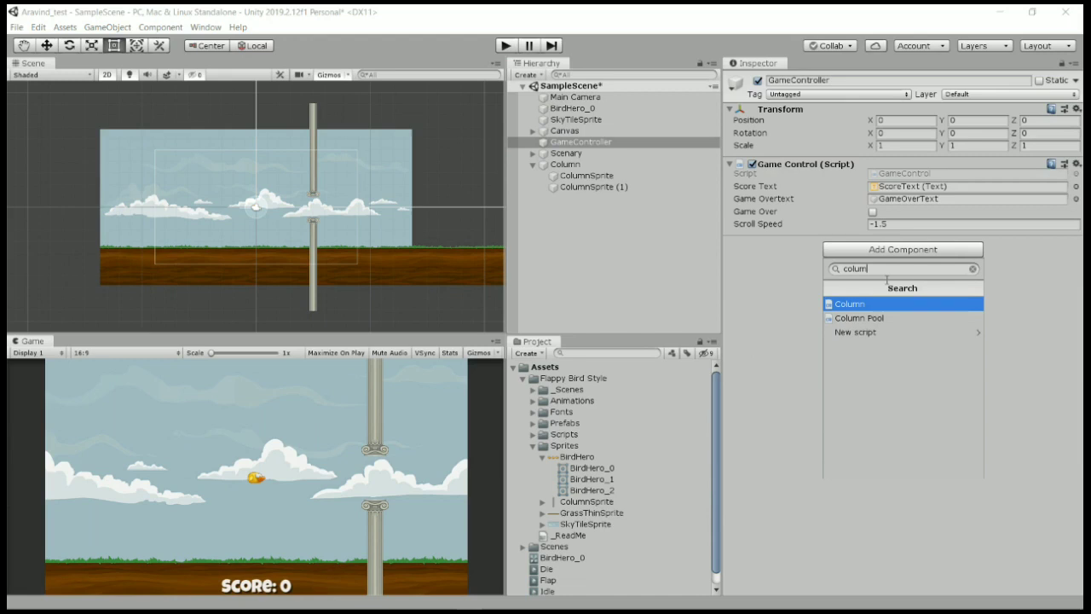
pyautogui.press('Down')
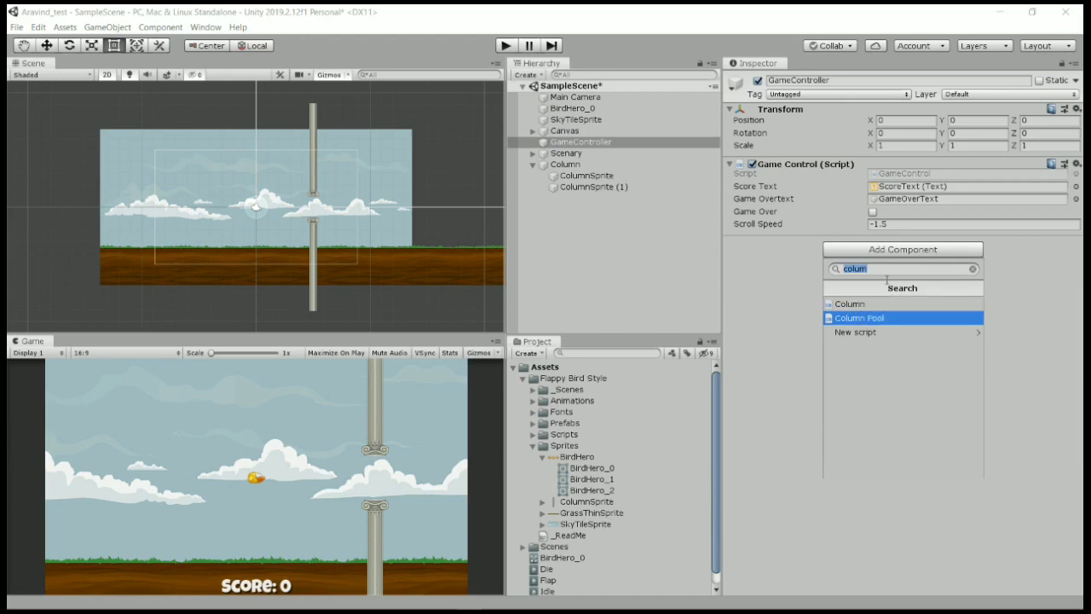
pyautogui.press('Return')
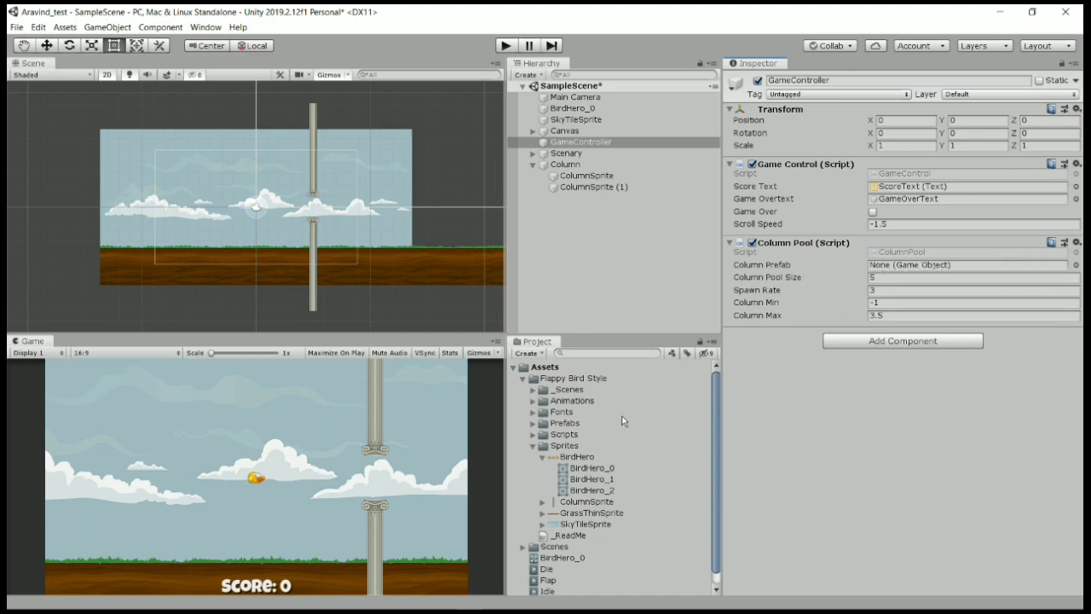
pyautogui.click(532, 424)
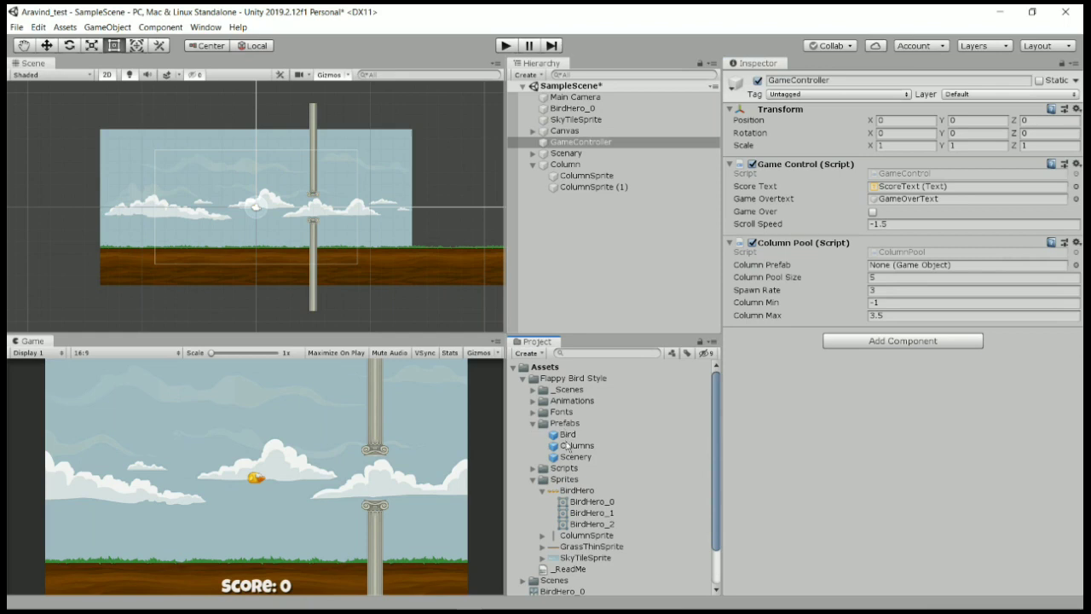
pyautogui.moveTo(569, 446); pyautogui.dragTo(883, 267)
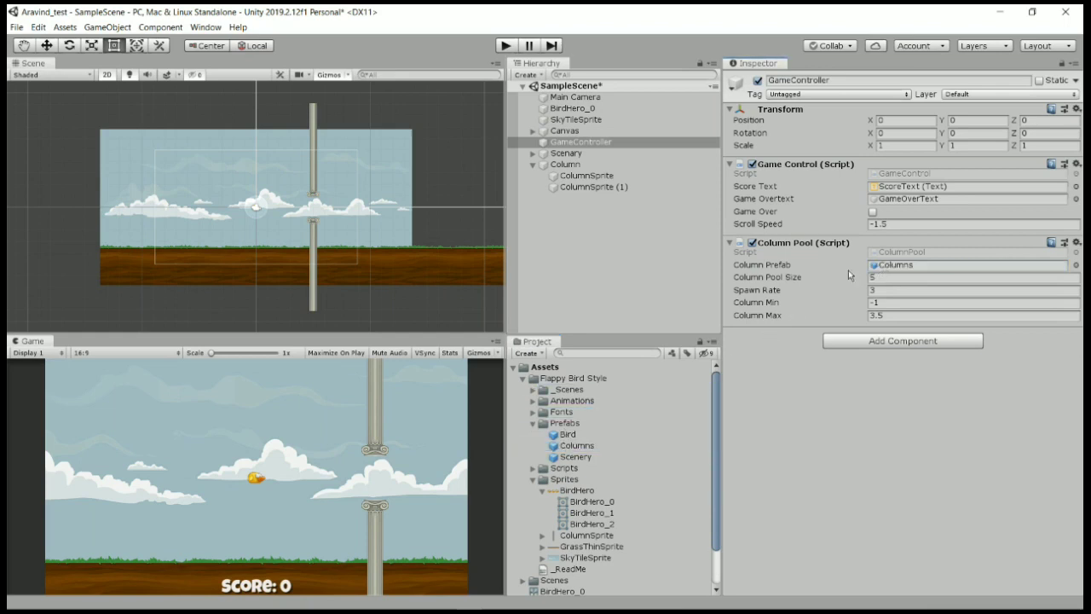
# - Play-test the game with the spawned columns, flapping the bird through the gaps and restarting after each crash, and stop play mode
pyautogui.click(505, 45)
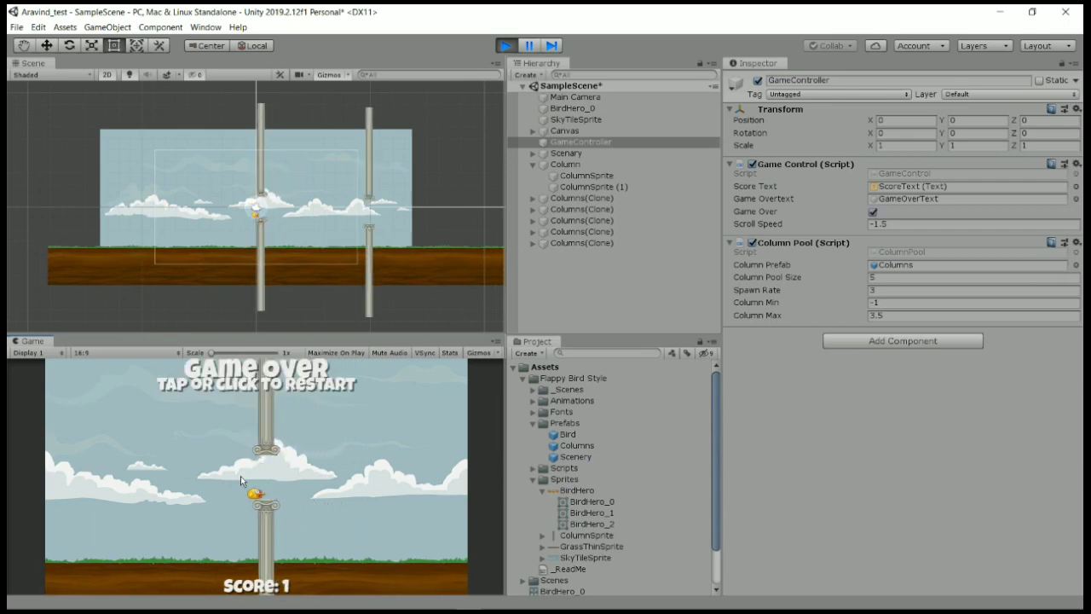
pyautogui.click(240, 476)
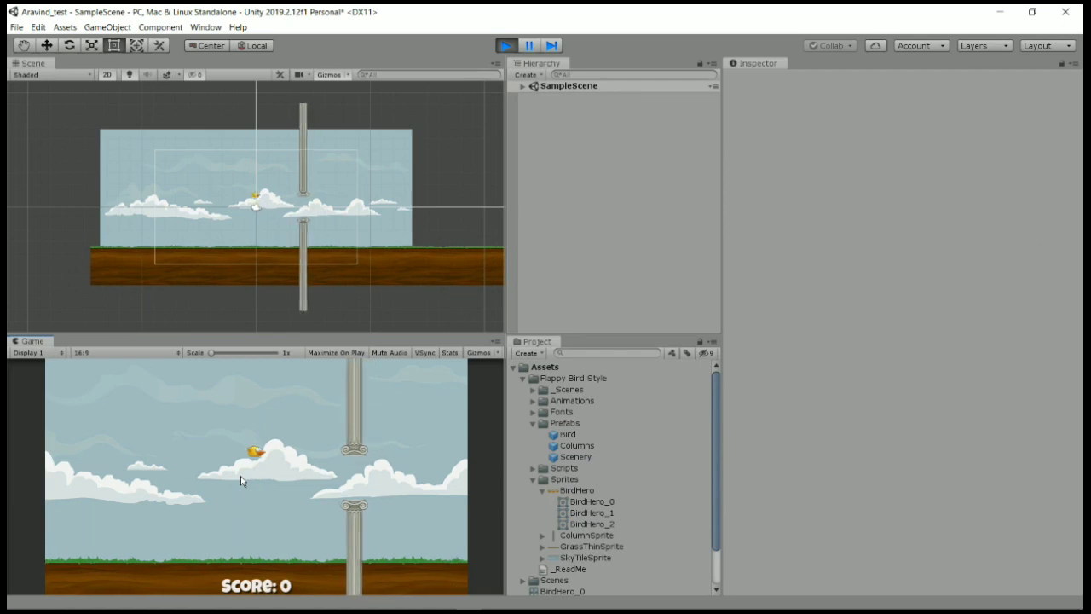
pyautogui.click(241, 476)
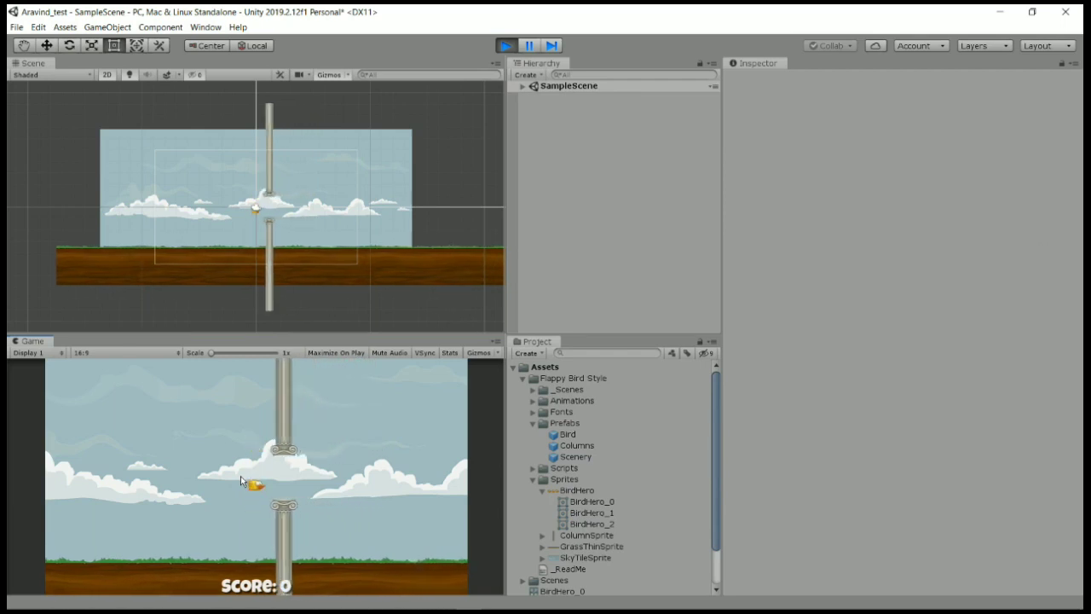
pyautogui.click(240, 475)
pyautogui.click(240, 476)
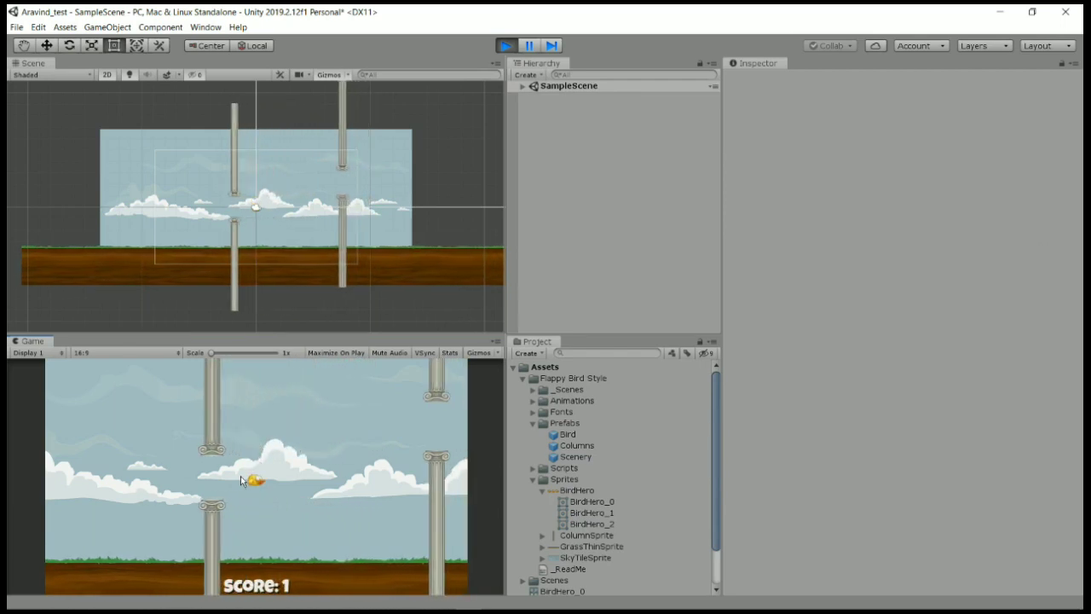
pyautogui.click(240, 476)
pyautogui.click(240, 476)
pyautogui.click(240, 475)
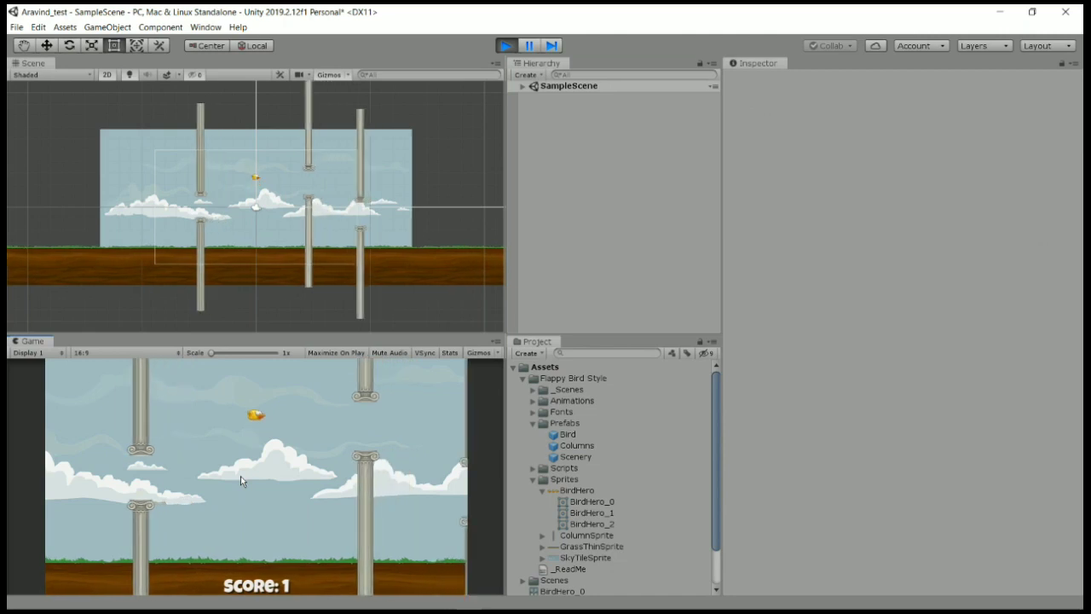
pyautogui.click(241, 475)
pyautogui.click(240, 476)
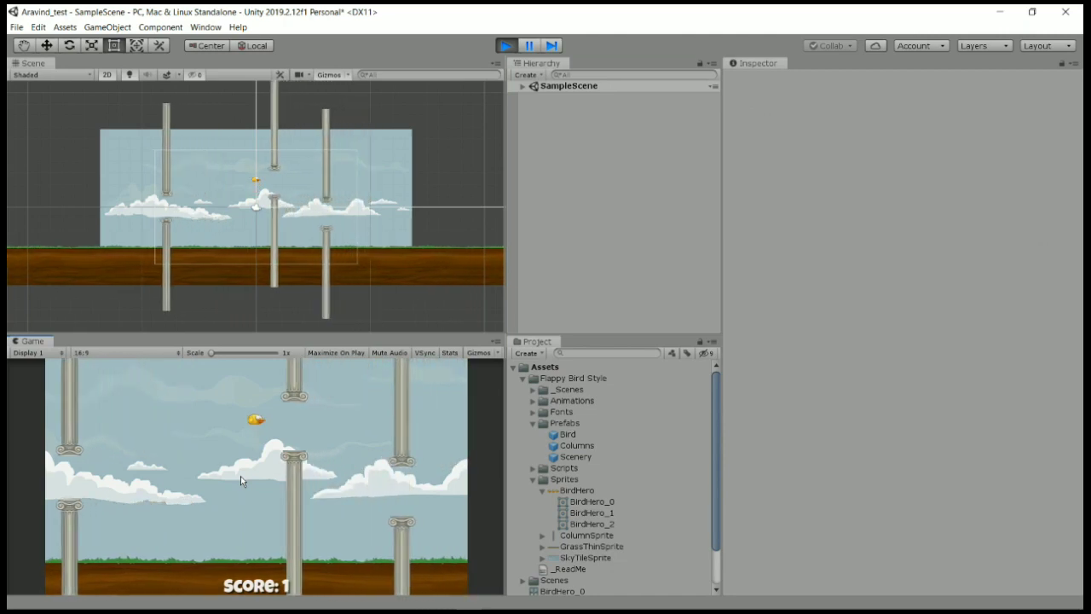
pyautogui.click(241, 475)
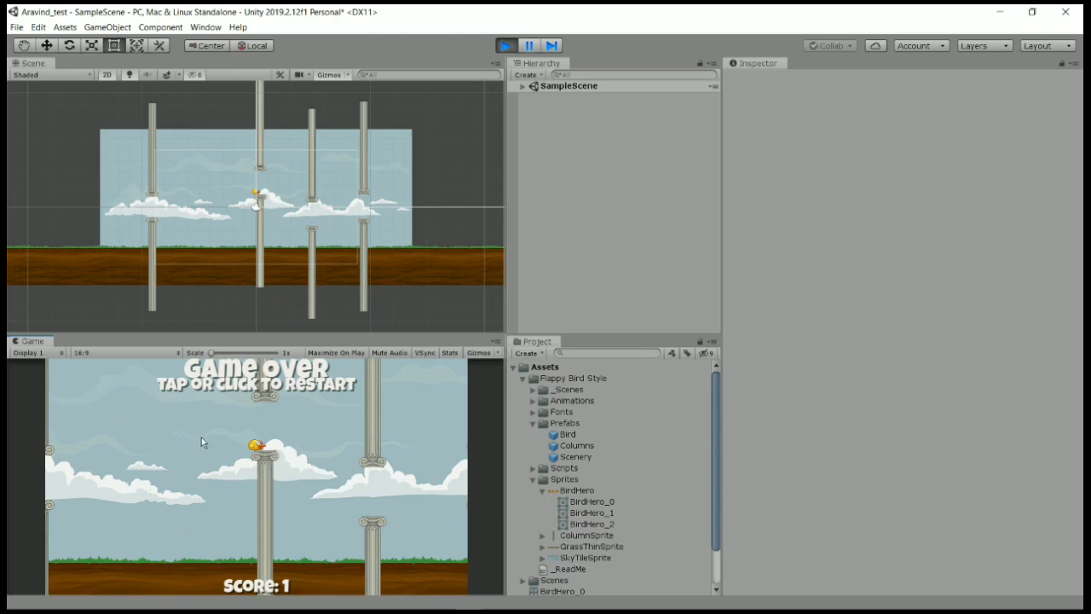
pyautogui.click(240, 476)
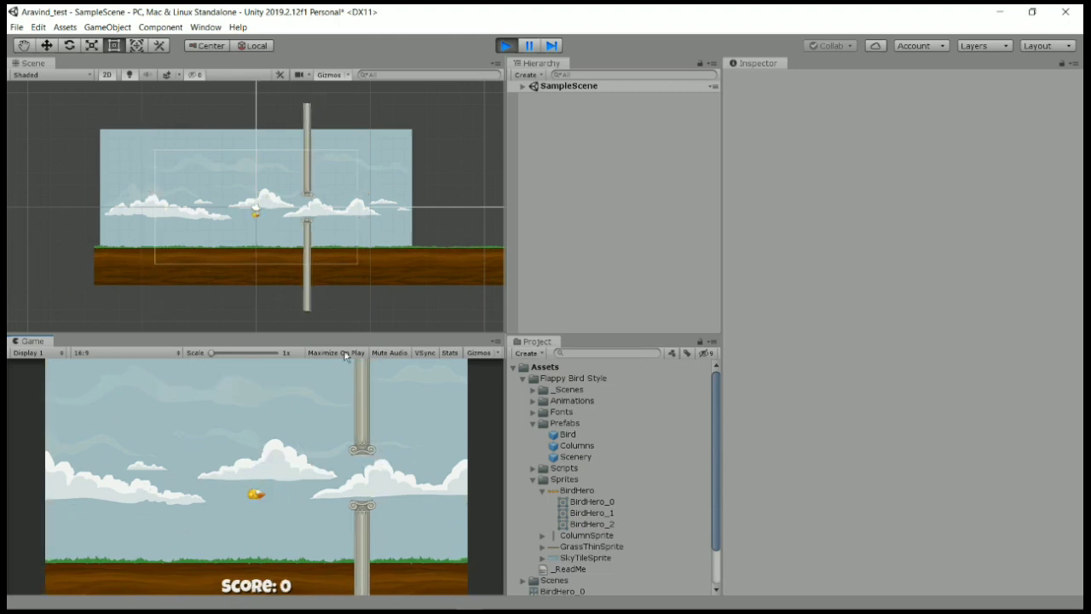
pyautogui.click(507, 47)
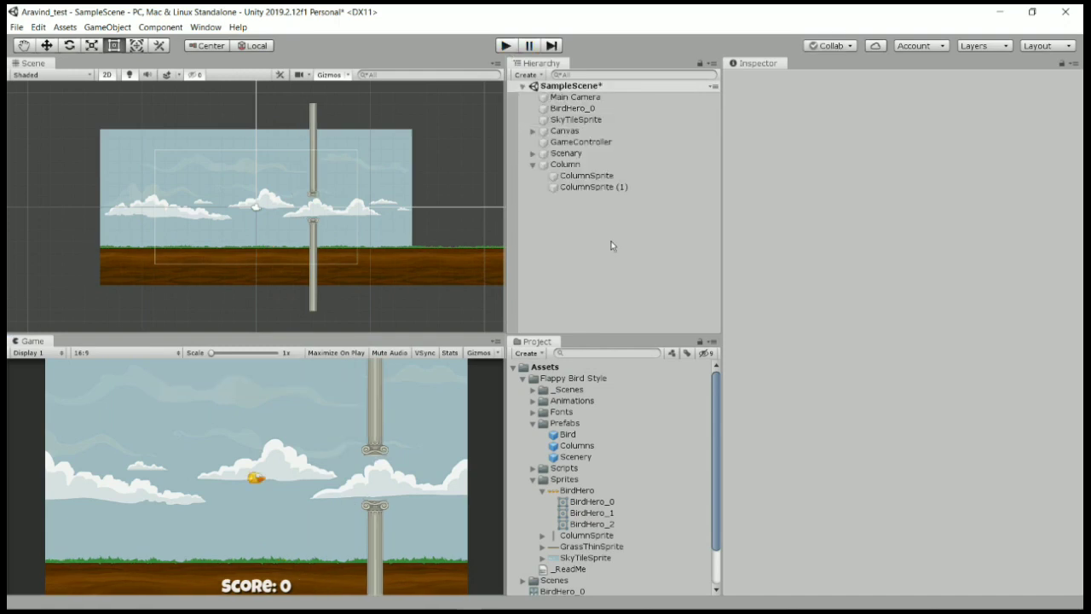
# - Duplicate the Column object and set the duplicate's X position to 5
pyautogui.click(532, 165)
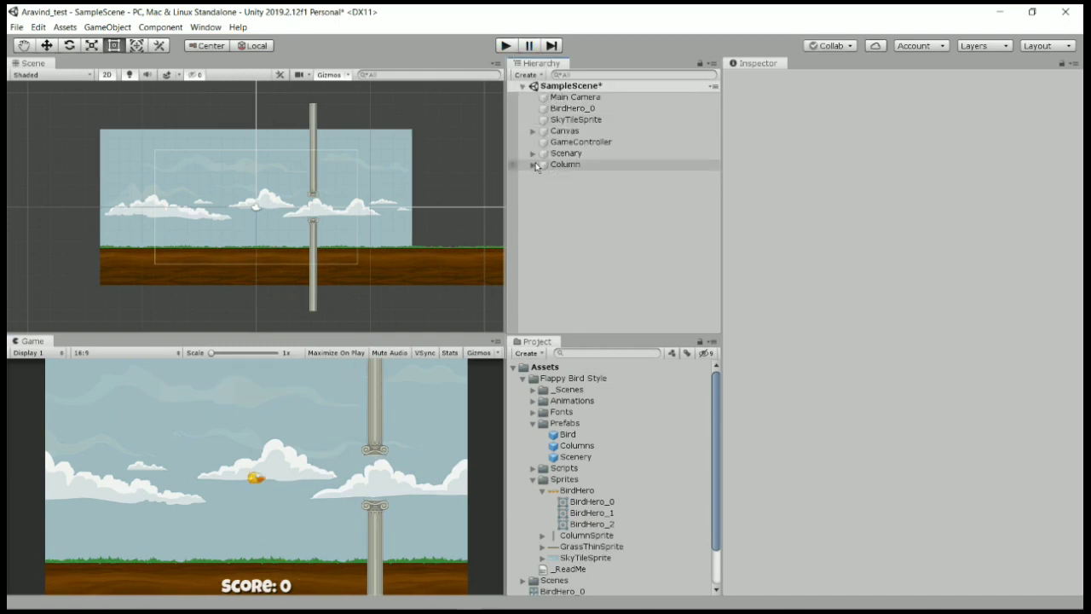
pyautogui.click(564, 167)
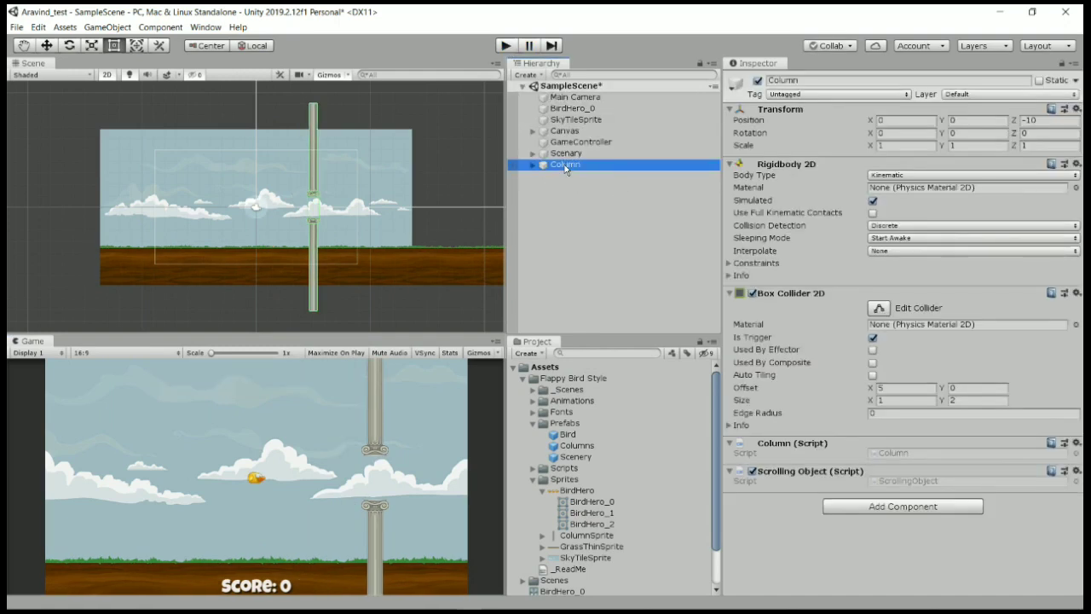
pyautogui.hotkey('ctrl', 'd')
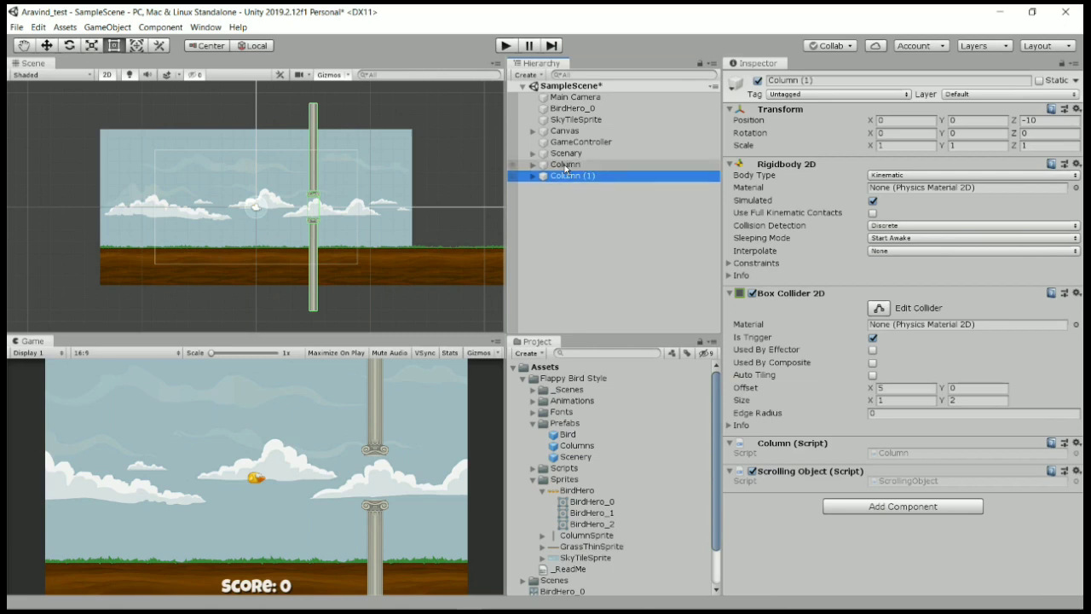
pyautogui.click(887, 122)
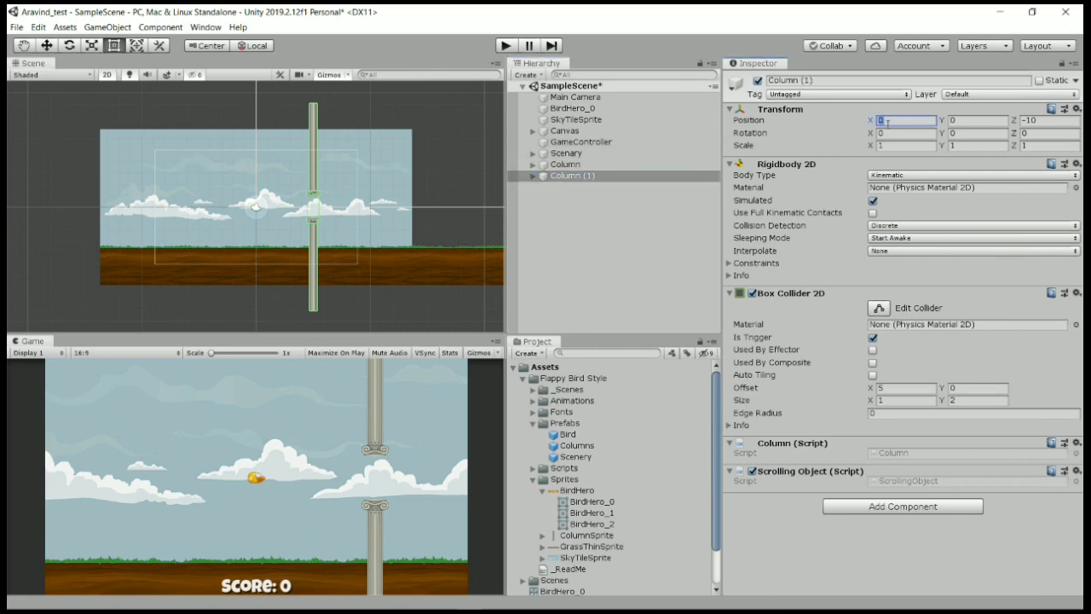
pyautogui.write('5')
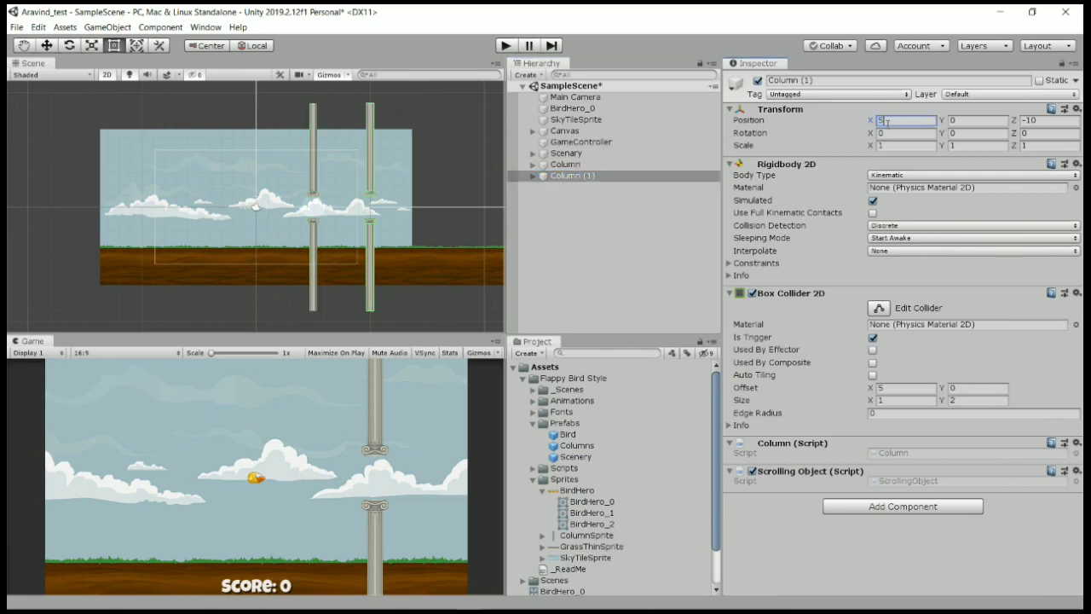
# - Play-test the game with the second column in place by flapping the bird, and stop play mode
pyautogui.click(505, 44)
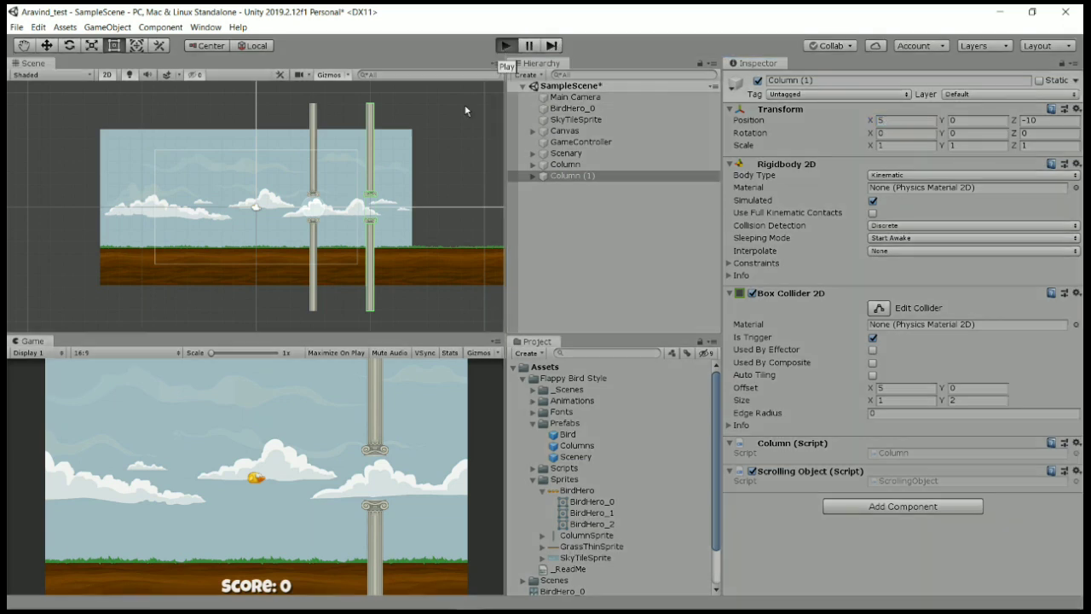
pyautogui.click(238, 517)
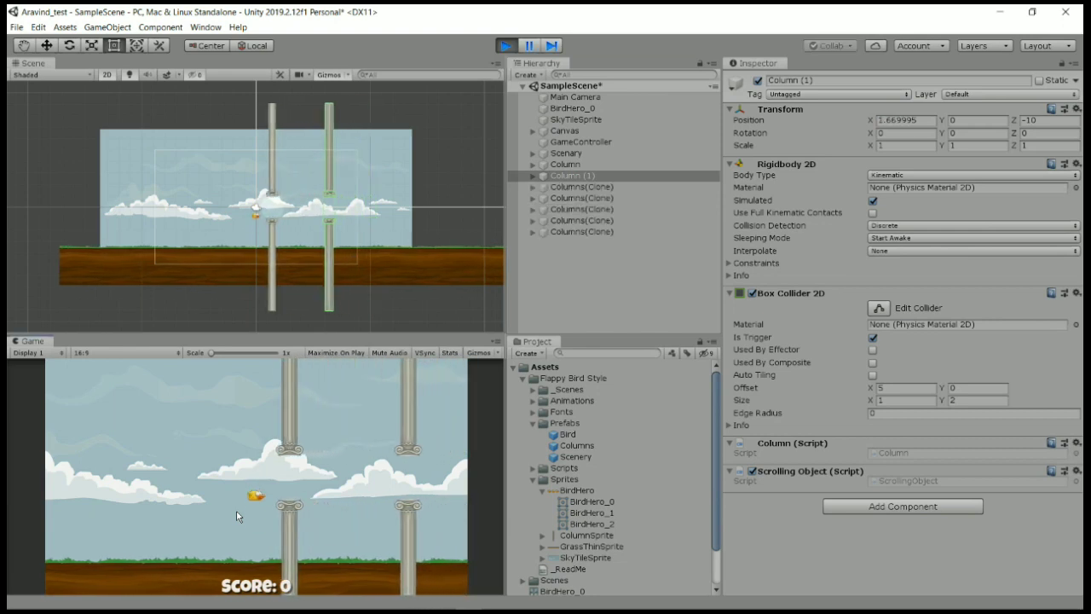
pyautogui.click(238, 516)
pyautogui.click(237, 516)
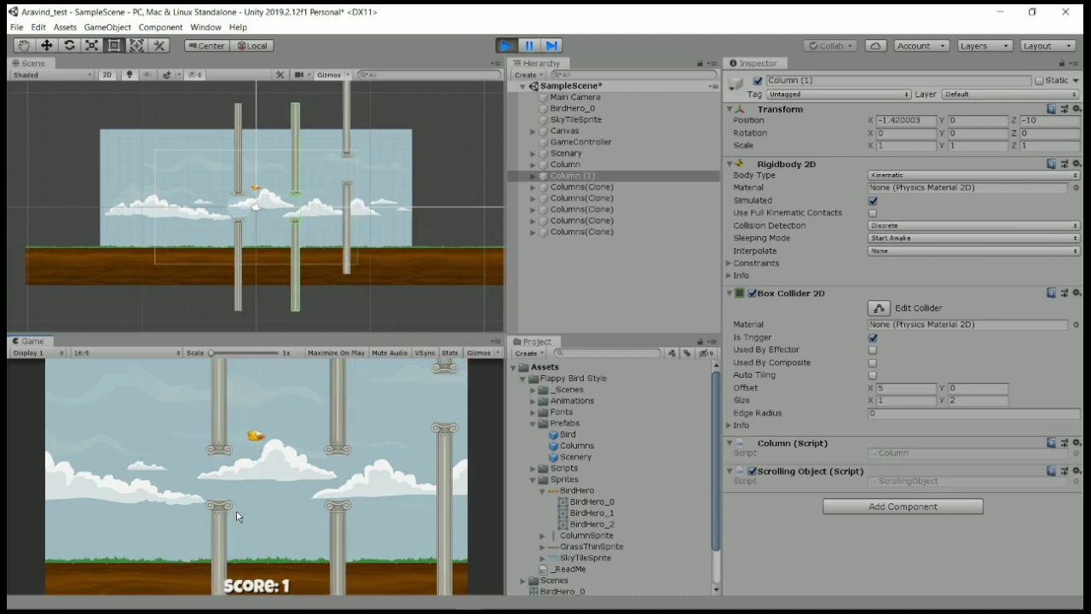
pyautogui.click(238, 517)
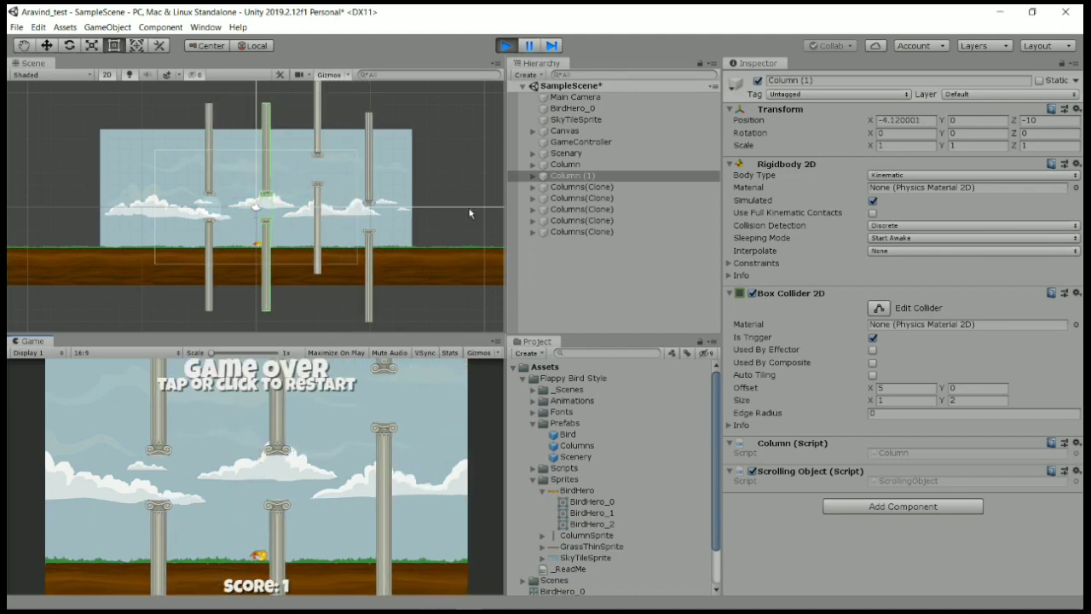
pyautogui.click(506, 46)
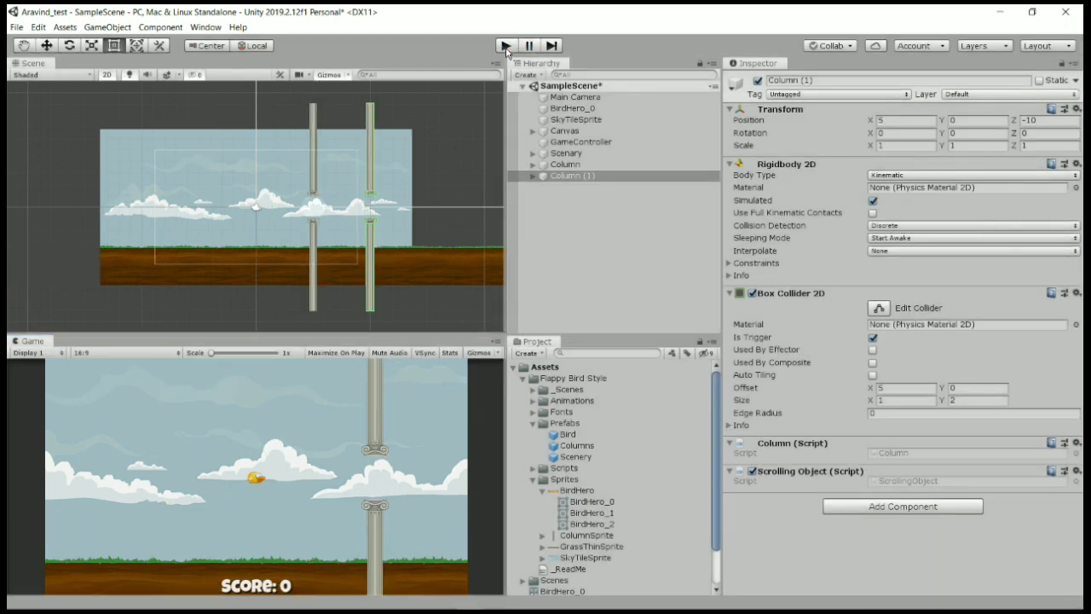